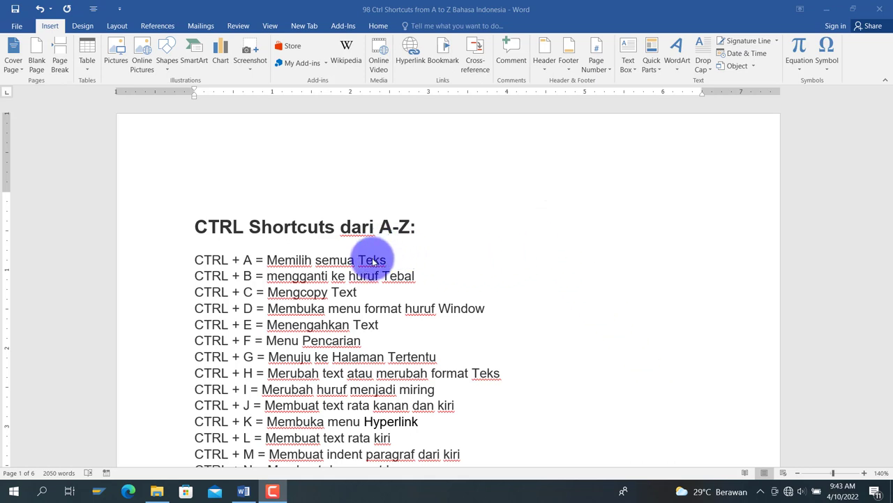
# - Select all the text in the document and clear the selection
pyautogui.hotkey('alt', 'Tab')
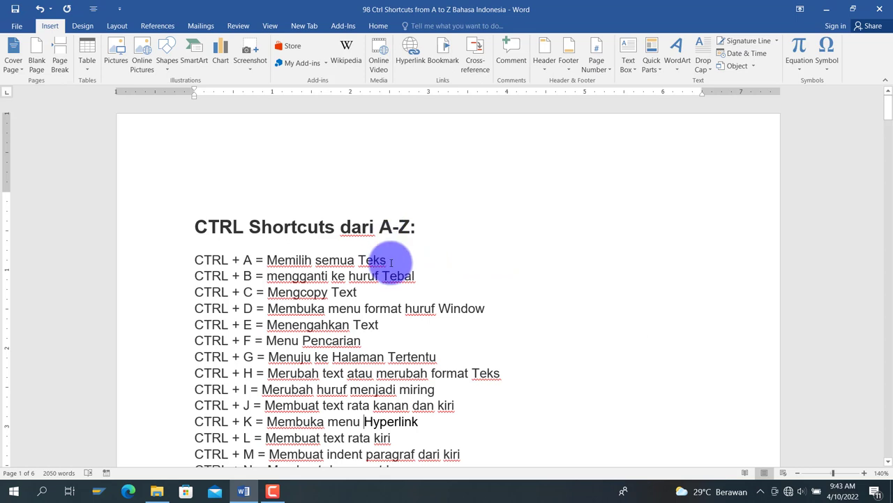
pyautogui.click(340, 260)
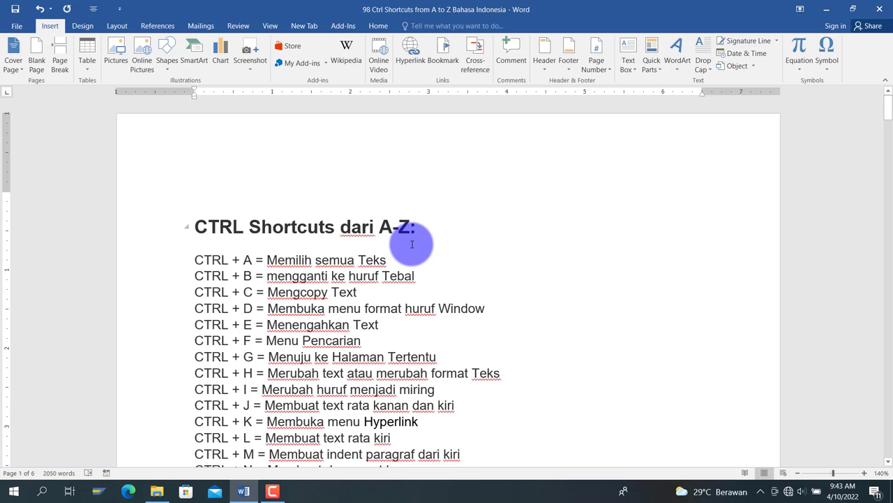
pyautogui.hotkey('ctrl', 'a')
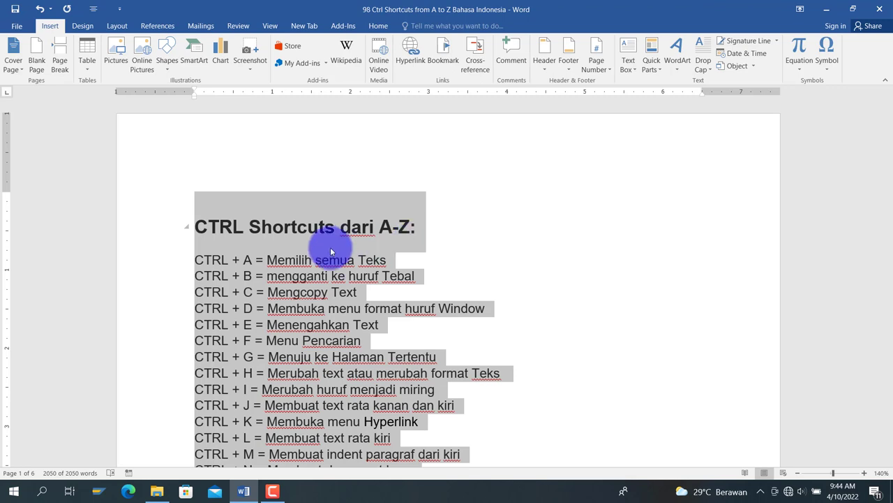
pyautogui.click(296, 243)
# - Highlight the line "CTRL + A = Memilih semua Teks" in yellow
pyautogui.moveTo(194, 258); pyautogui.dragTo(387, 260)
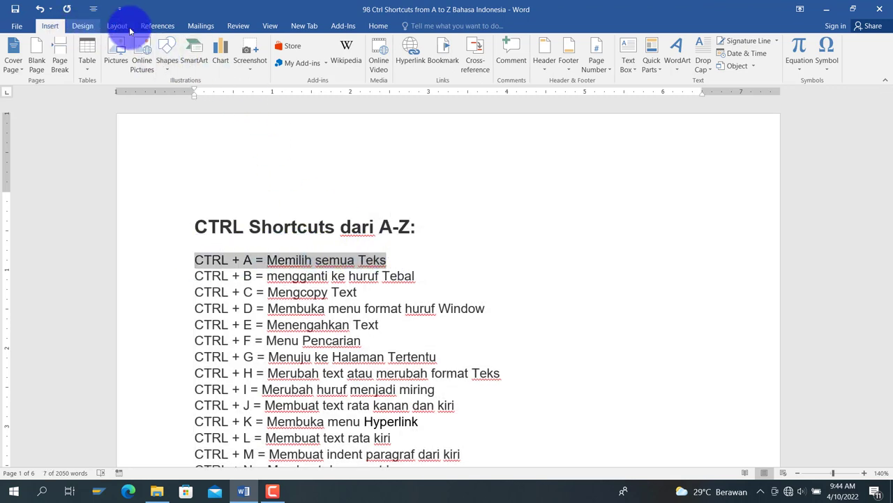
pyautogui.click(384, 26)
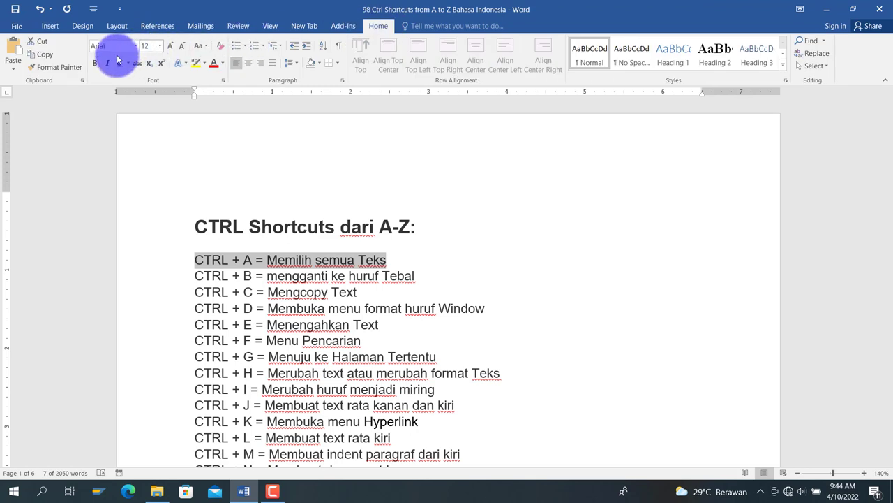
pyautogui.click(196, 62)
pyautogui.click(252, 154)
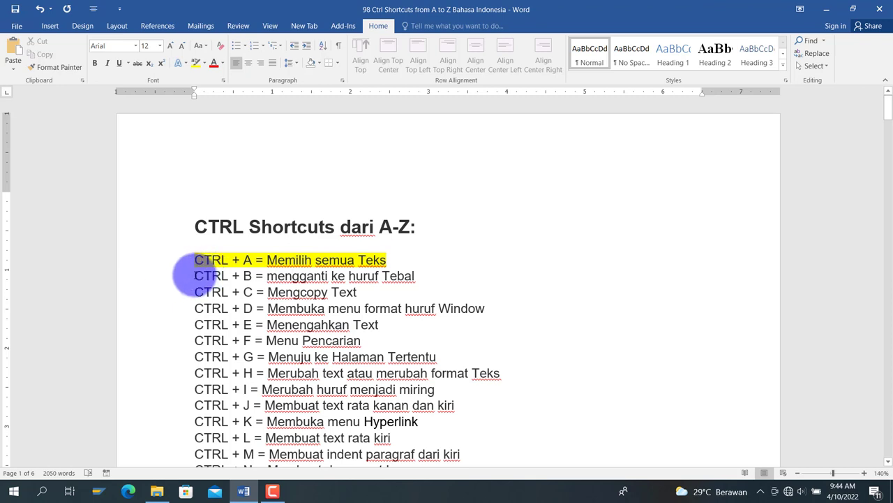
# - Make the line "CTRL + B = mengganti ke huruf Tebal" bold
pyautogui.moveTo(194, 276); pyautogui.dragTo(404, 280)
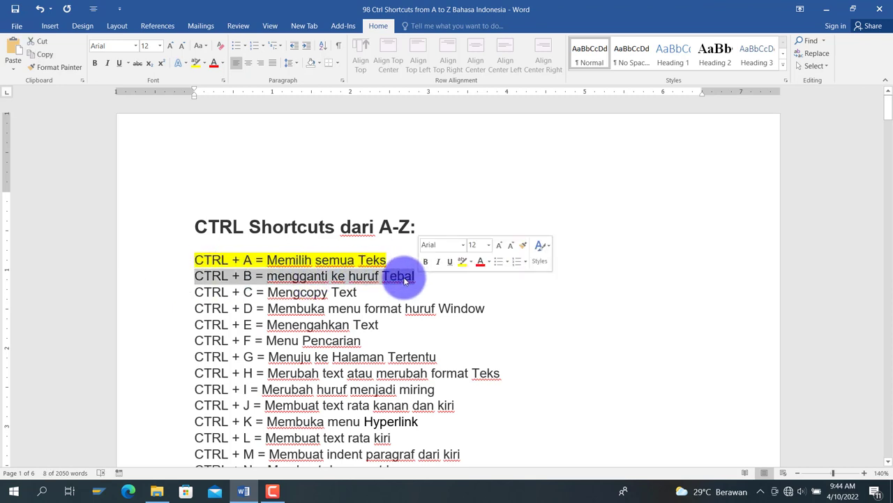
pyautogui.hotkey('ctrl', 'b')
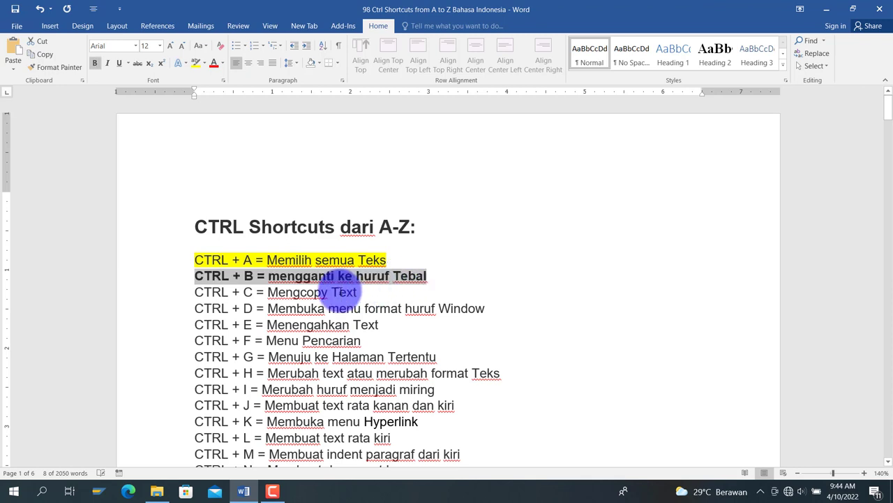
pyautogui.click(293, 292)
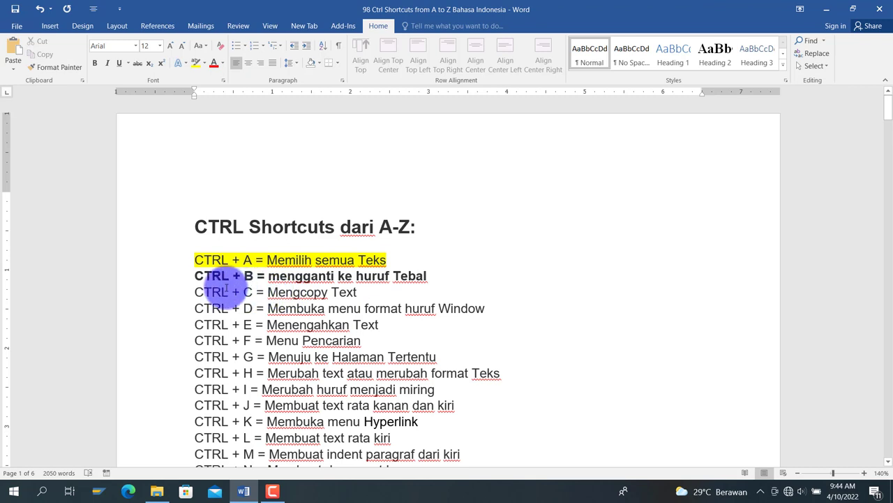
# - Copy the line "CTRL + C = Mengcopy Text" and paste it on a new line directly below the original
pyautogui.moveTo(198, 292); pyautogui.dragTo(217, 292)
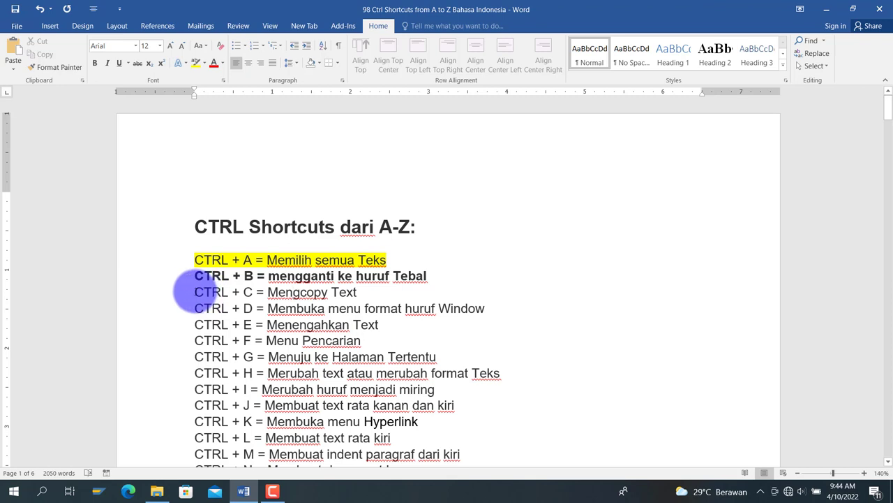
pyautogui.moveTo(189, 293); pyautogui.dragTo(357, 292)
pyautogui.hotkey('ctrl', 'c')
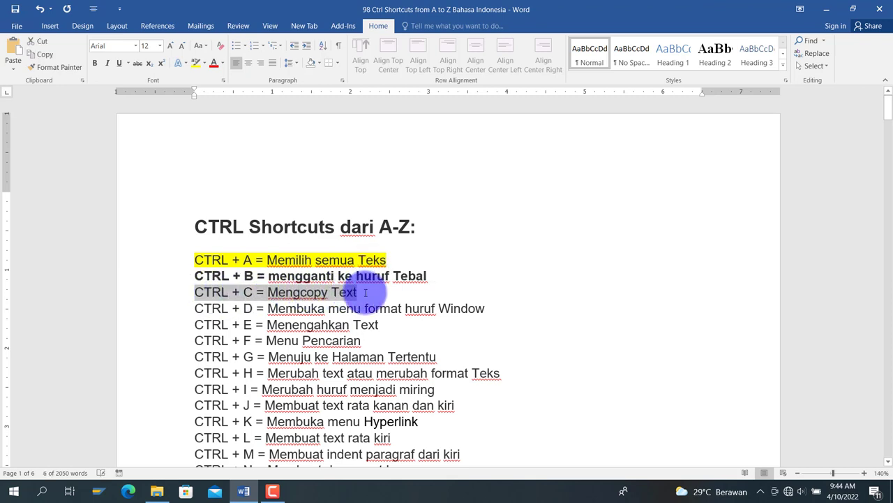
pyautogui.click(365, 293)
pyautogui.press('Return')
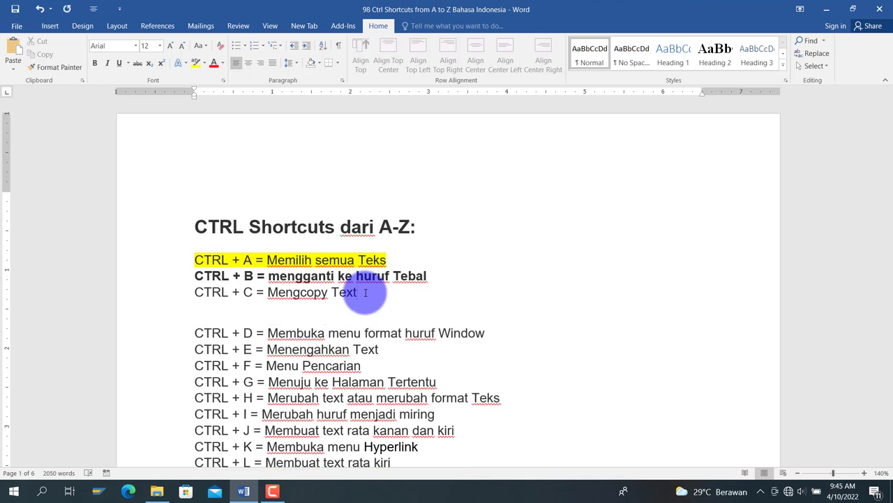
pyautogui.hotkey('ctrl', 'v')
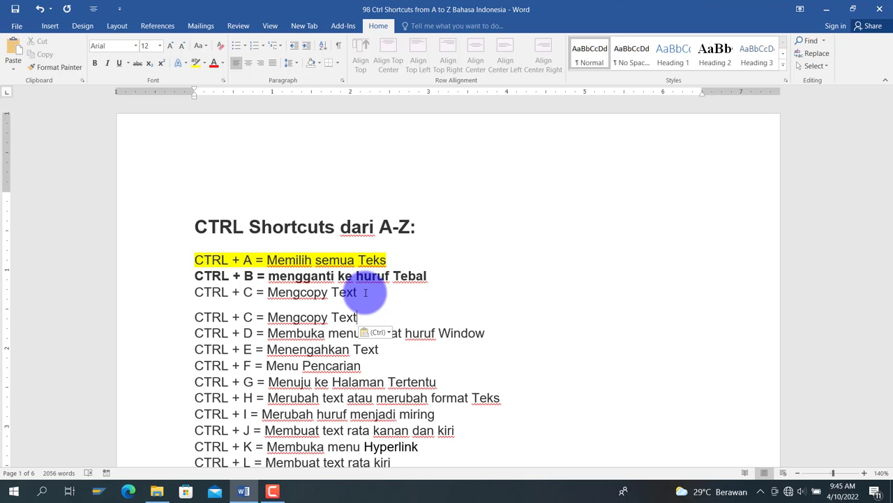
# - Cut the duplicated "CTRL + C = Mengcopy Text" text from above the CTRL + D line
pyautogui.hotkey('shift', 'Left')
pyautogui.hotkey('shift', 'Left')
pyautogui.hotkey('shift', 'Left')
pyautogui.hotkey('shift', 'Left')
pyautogui.hotkey('shift', 'Left')
pyautogui.hotkey('shift', 'Left')
pyautogui.hotkey('shift', 'Left')
pyautogui.hotkey('shift', 'Left')
pyautogui.hotkey('shift', 'Left')
pyautogui.hotkey('shift', 'Left')
pyautogui.hotkey('shift', 'Left')
pyautogui.hotkey('shift', 'Left')
pyautogui.hotkey('shift', 'Left')
pyautogui.hotkey('shift', 'Left')
pyautogui.hotkey('shift', 'Left')
pyautogui.hotkey('shift', 'Left')
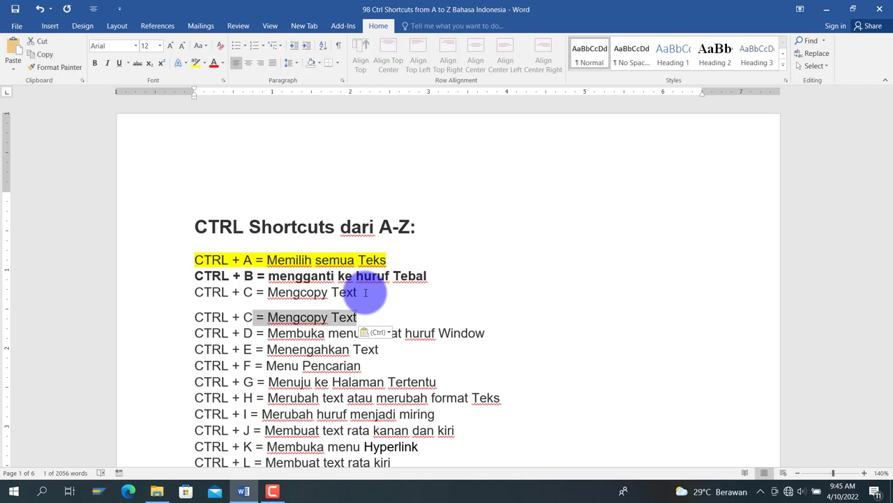
pyautogui.hotkey('shift', 'Left')
pyautogui.hotkey('shift', 'Left')
pyautogui.hotkey('shift', 'Left')
pyautogui.hotkey('shift', 'Left')
pyautogui.hotkey('shift', 'Left')
pyautogui.hotkey('shift', 'Left')
pyautogui.hotkey('shift', 'Left')
pyautogui.hotkey('shift', 'Left')
pyautogui.hotkey('ctrl', 'c')
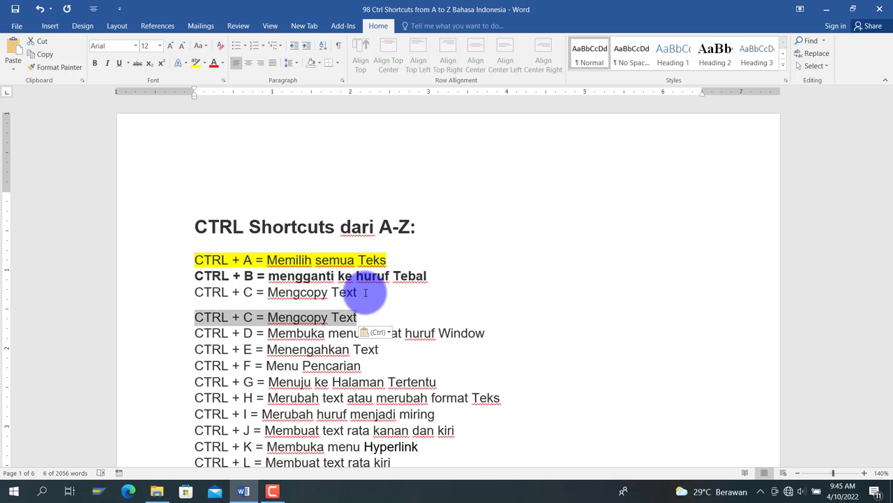
pyautogui.press('Delete')
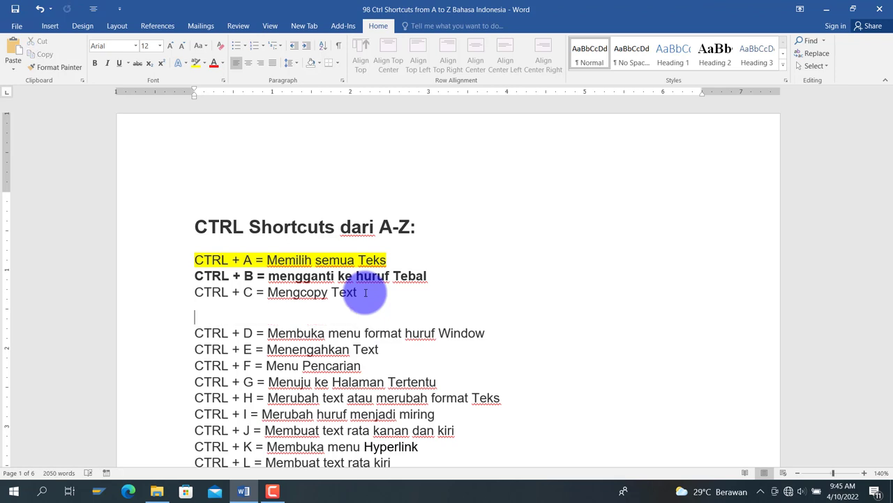
# - Paste the cut text on a new line below "CTRL + D = Membuka menu format huruf Window"
pyautogui.click(490, 332)
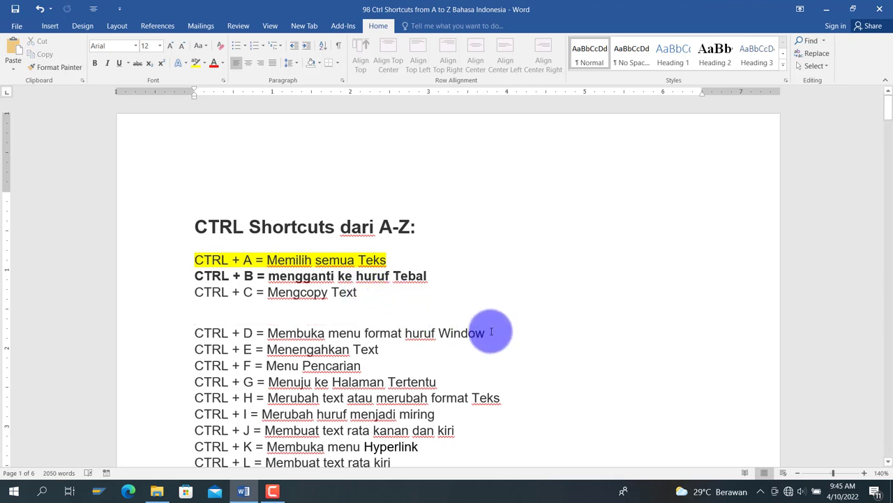
pyautogui.press('Return')
pyautogui.hotkey('ctrl', 'v')
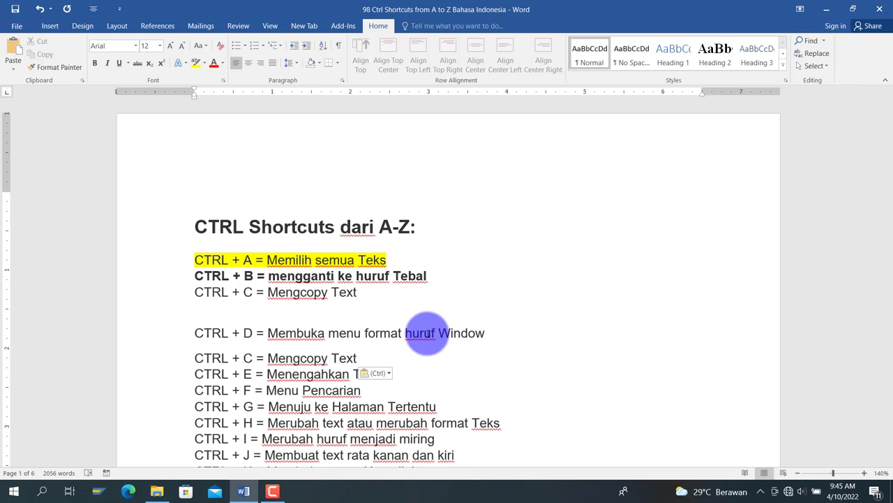
# - Undo and redo the last paste, and undo every edit back to the list without the duplicated CTRL + C line
pyautogui.hotkey('ctrl', 'z')
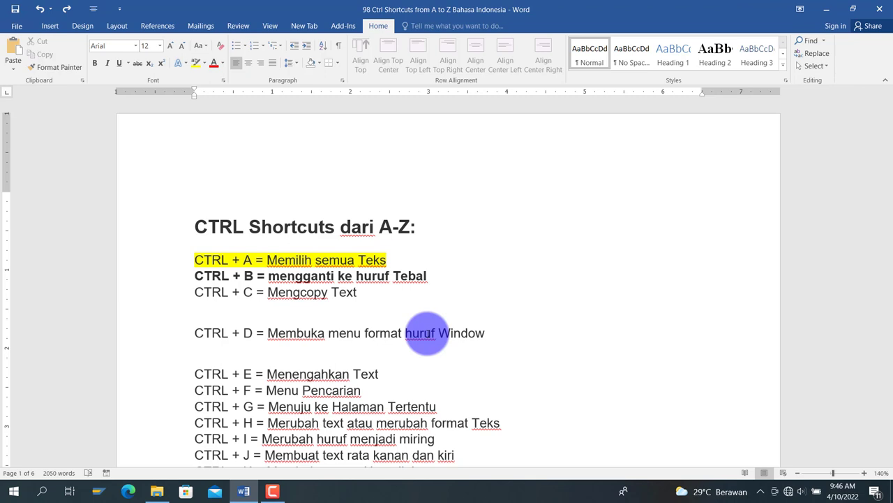
pyautogui.hotkey('ctrl', 'v')
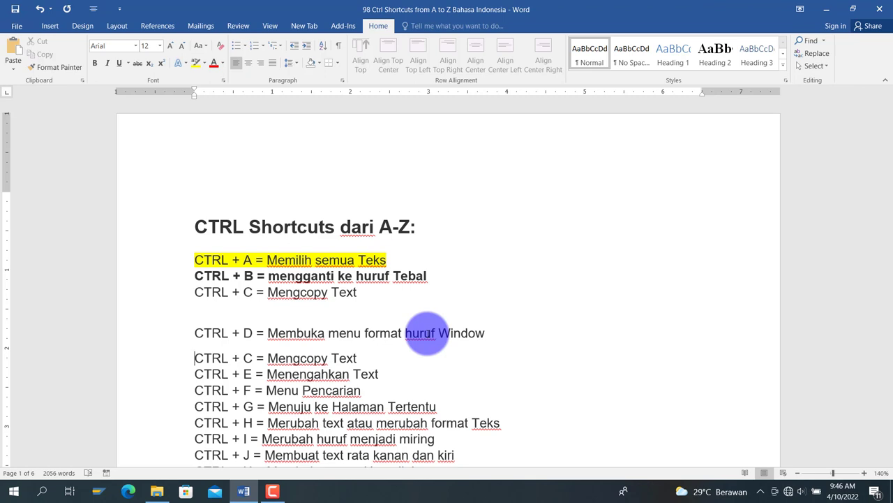
pyautogui.hotkey('ctrl', 'z')
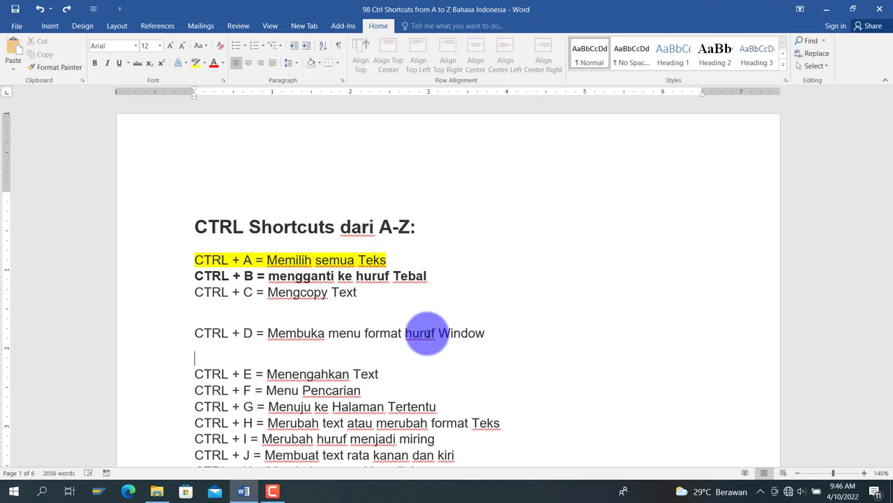
pyautogui.hotkey('ctrl', 'z')
pyautogui.hotkey('ctrl', 'z')
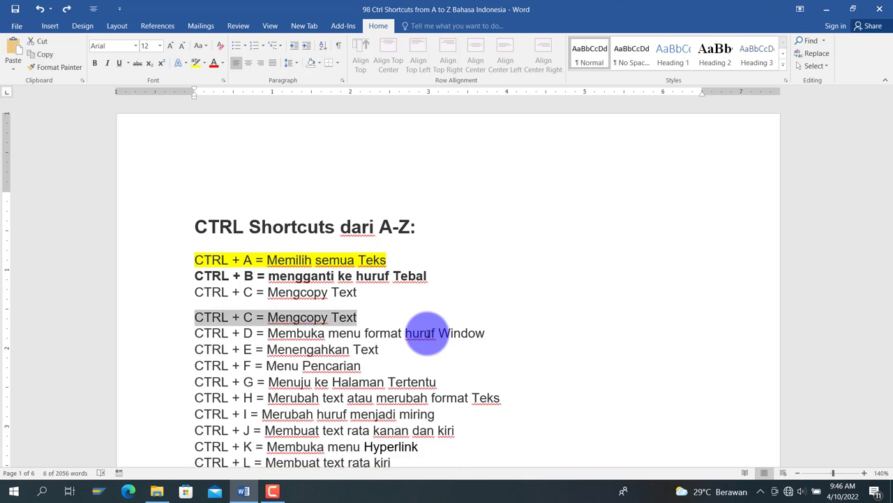
pyautogui.hotkey('ctrl', 'z')
pyautogui.hotkey('ctrl', 'z')
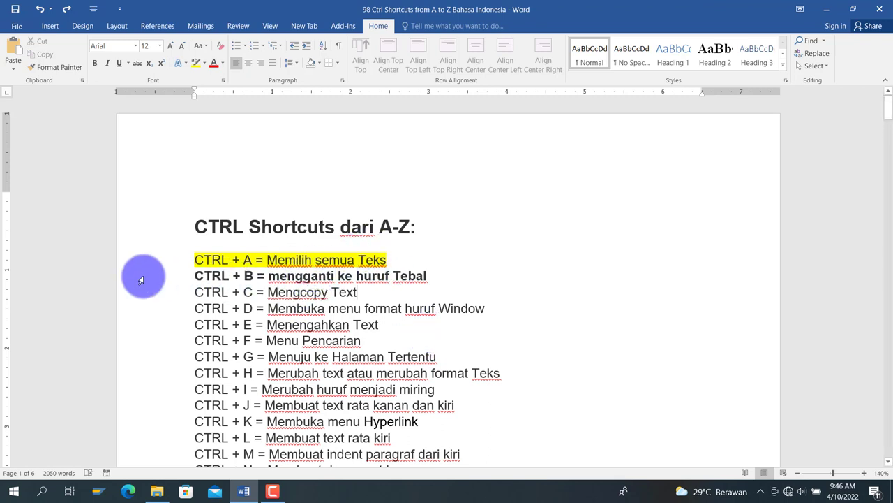
# - Highlight the CTRL + B and CTRL + C lines in yellow
pyautogui.moveTo(194, 276); pyautogui.dragTo(321, 294)
pyautogui.click(196, 63)
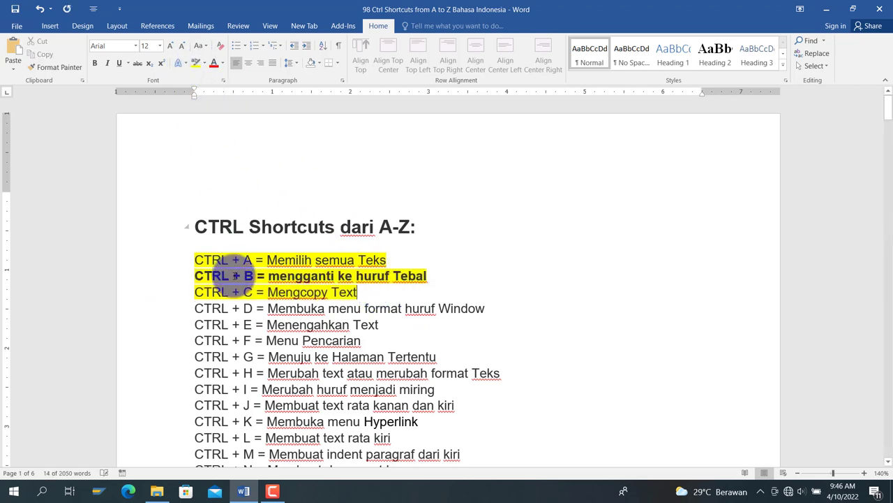
pyautogui.click(234, 307)
# - Highlight the CTRL + X, CTRL + Y and CTRL + Z lines at the end of the first list in yellow
pyautogui.scroll(-6, 234, 307)
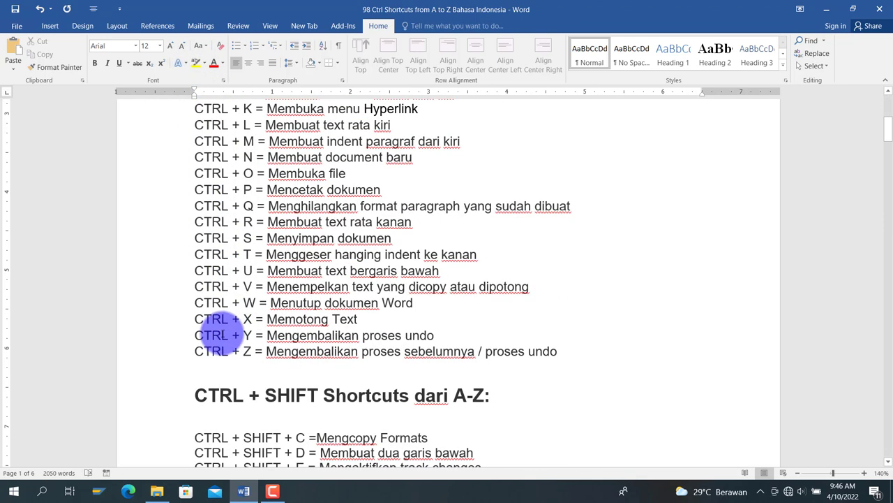
pyautogui.moveTo(185, 313)
pyautogui.mouseDown()
pyautogui.moveTo(249, 353)
pyautogui.moveTo(535, 351)
pyautogui.mouseUp()
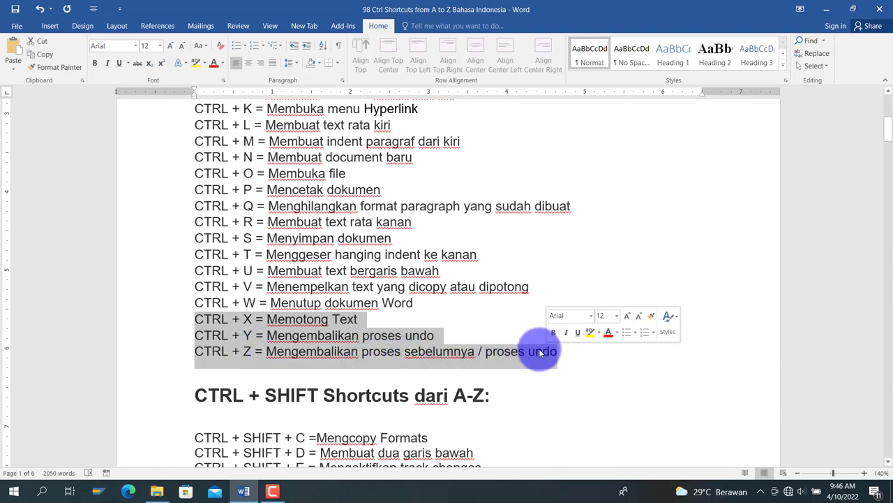
pyautogui.click(195, 64)
# - Highlight the line "CTRL + V = Menempelkan text yang dicopy atau dipotong" in yellow
pyautogui.scroll(5, 230, 239)
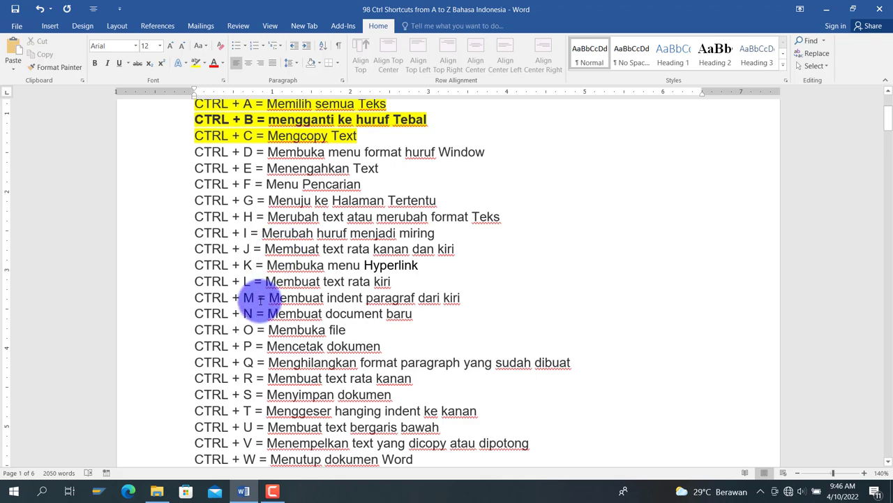
pyautogui.scroll(-2, 260, 316)
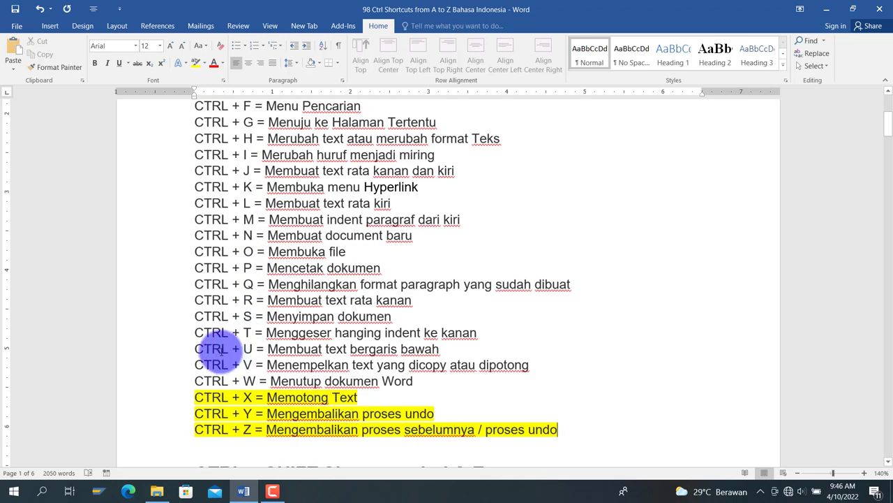
pyautogui.moveTo(248, 365); pyautogui.dragTo(524, 366)
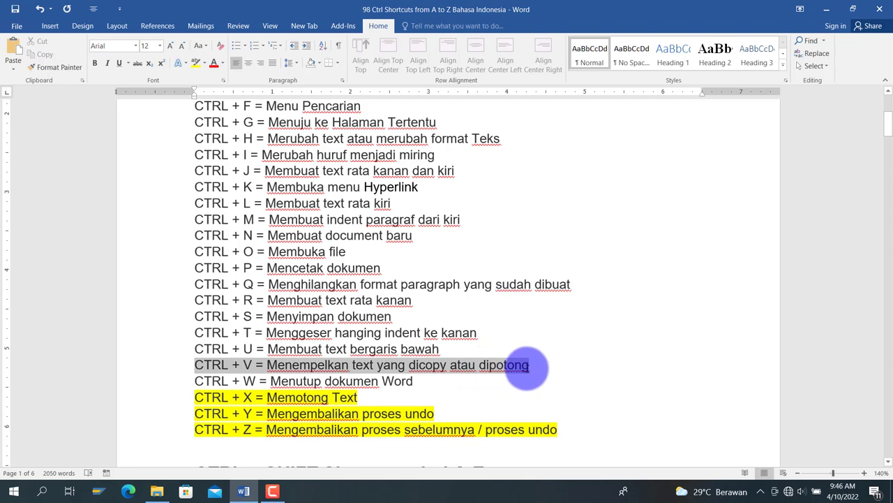
pyautogui.click(196, 63)
# - Format the words "Membuka menu" in the CTRL + D line as Monotype Corsiva, Bold Italic, size 16
pyautogui.scroll(3, 268, 216)
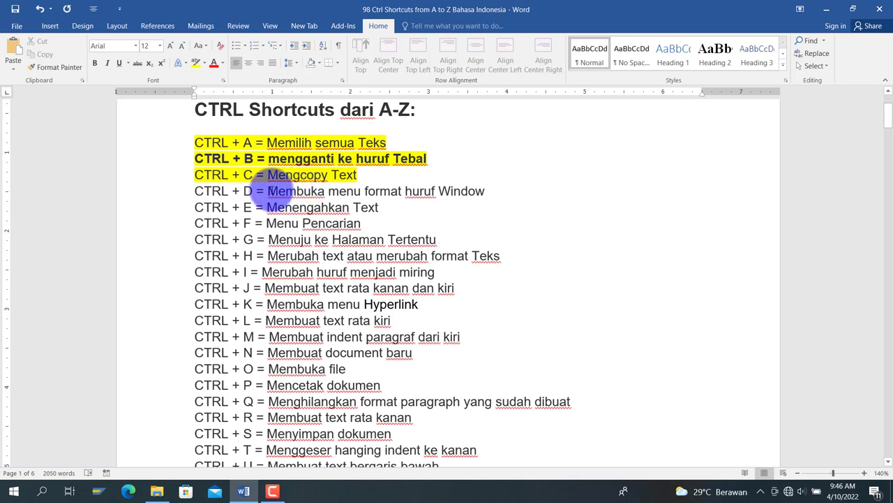
pyautogui.moveTo(268, 190); pyautogui.dragTo(359, 193)
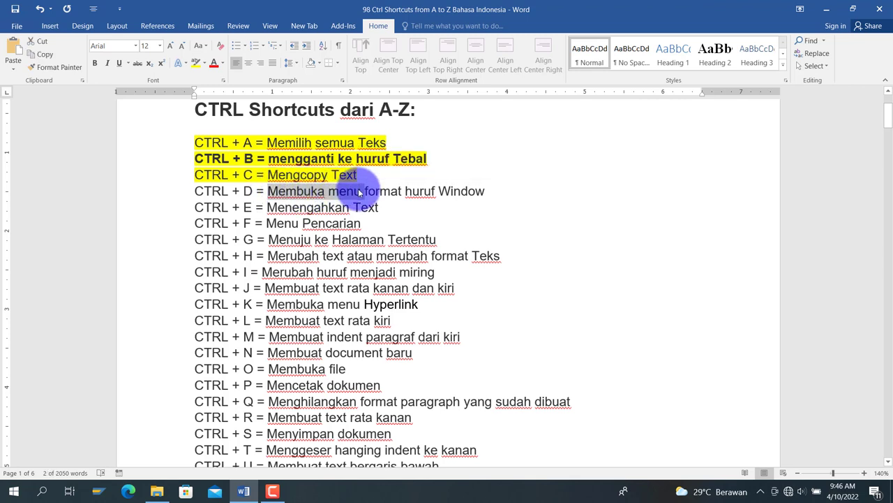
pyautogui.hotkey('ctrl', 'd')
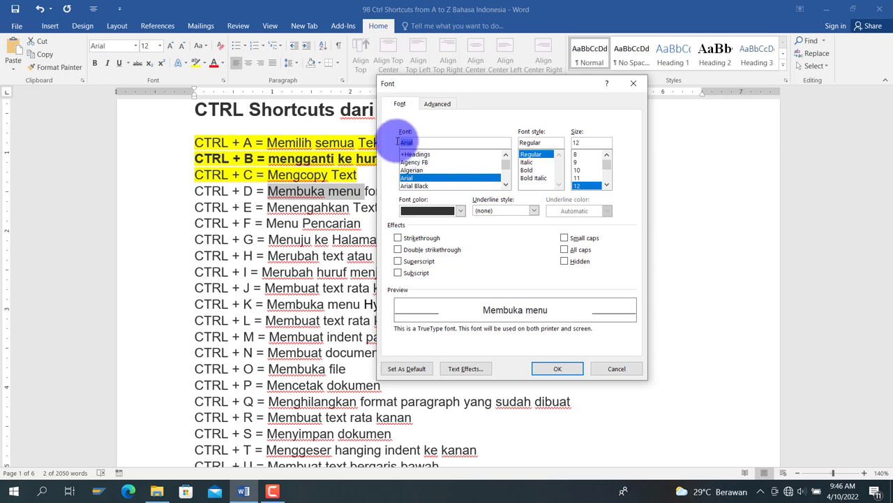
pyautogui.write('mono')
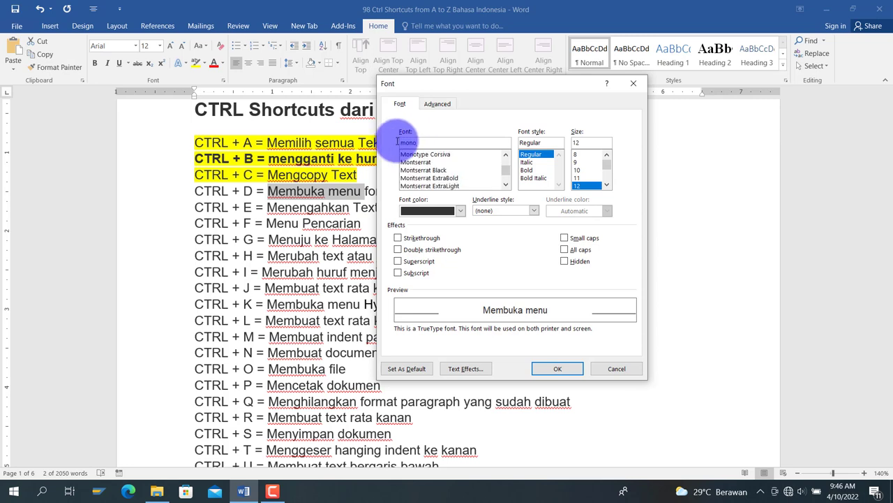
pyautogui.click(414, 153)
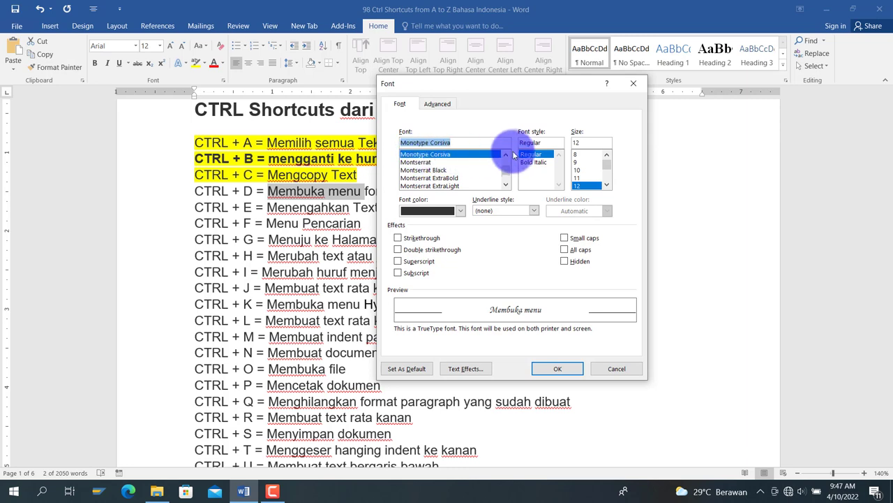
pyautogui.click(534, 162)
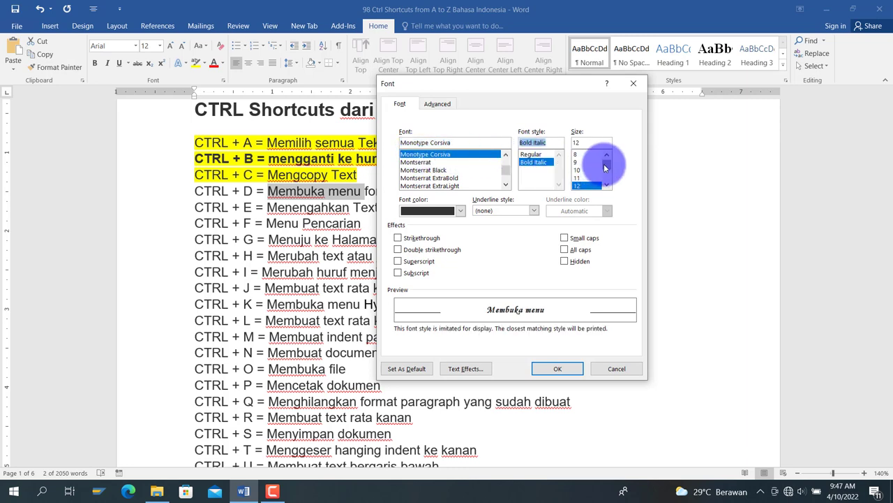
pyautogui.scroll(-2, 604, 168)
pyautogui.click(578, 162)
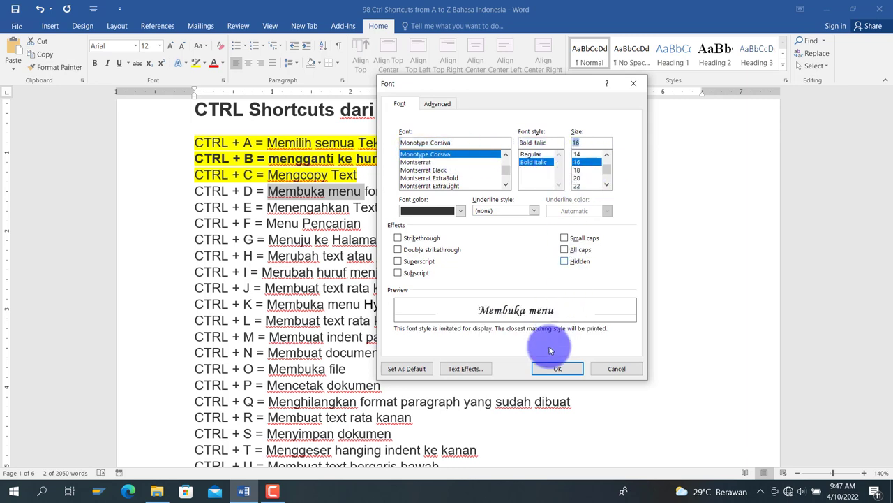
pyautogui.click(550, 367)
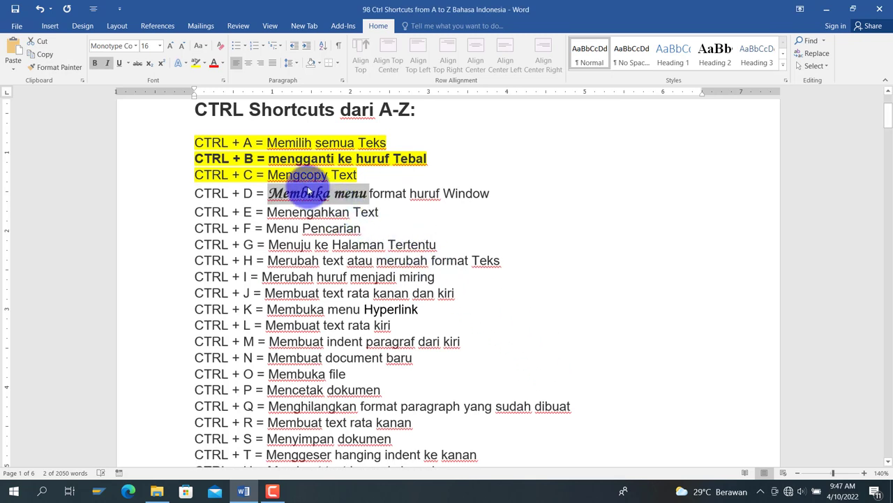
# - Highlight the whole CTRL + D line in yellow
pyautogui.click(194, 194)
pyautogui.moveTo(192, 194); pyautogui.dragTo(490, 197)
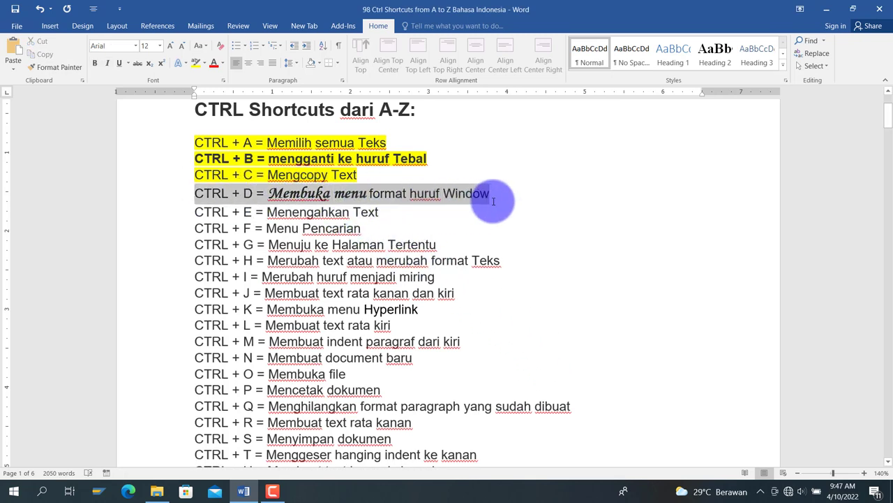
pyautogui.click(195, 61)
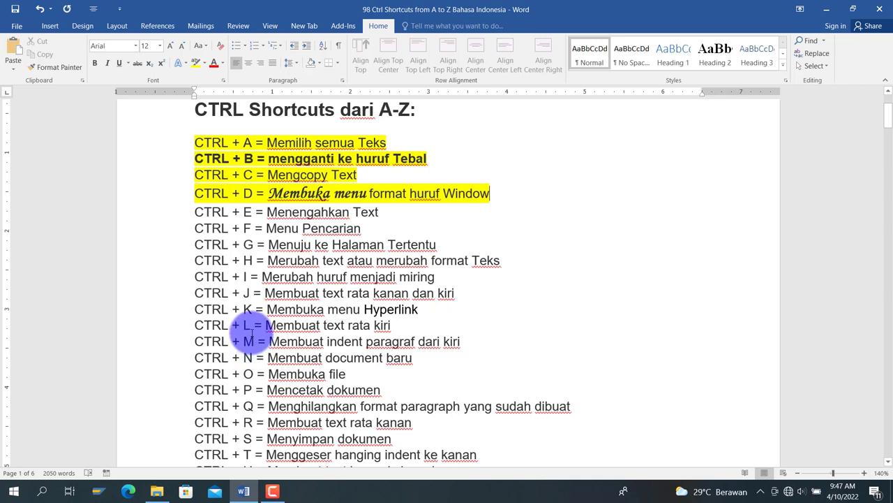
# - Align the first shortcut list centred, left, right and justified in turn, and return it to left alignment
pyautogui.click(201, 212)
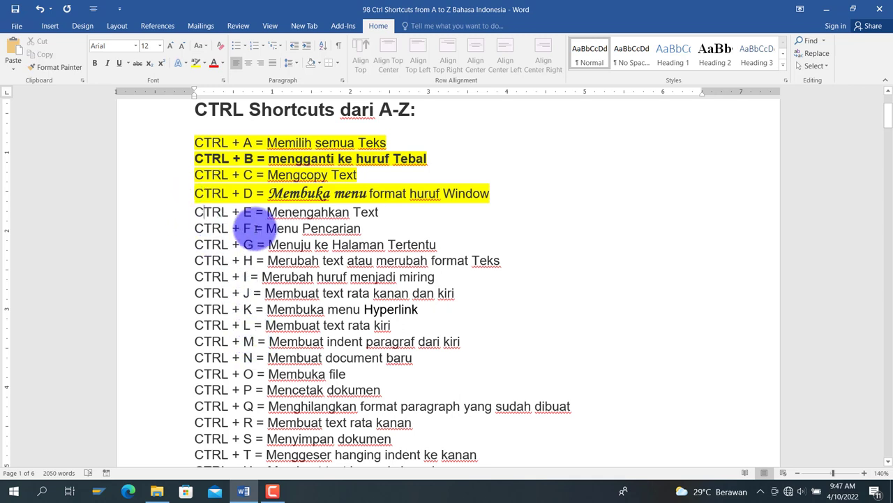
pyautogui.hotkey('ctrl', 'e')
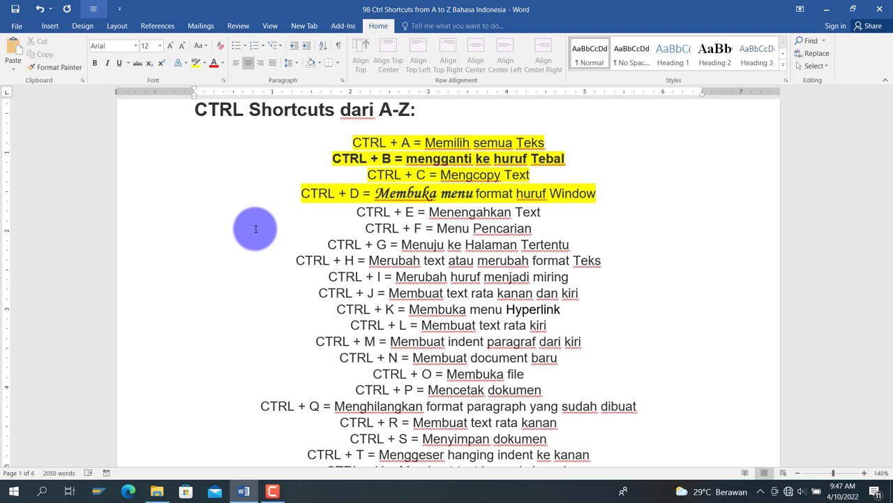
pyautogui.hotkey('ctrl', 'l')
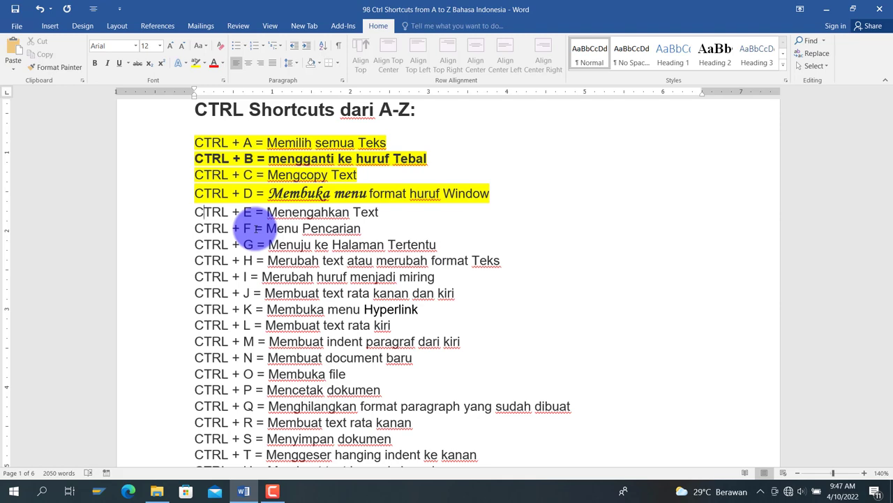
pyautogui.hotkey('ctrl', 'r')
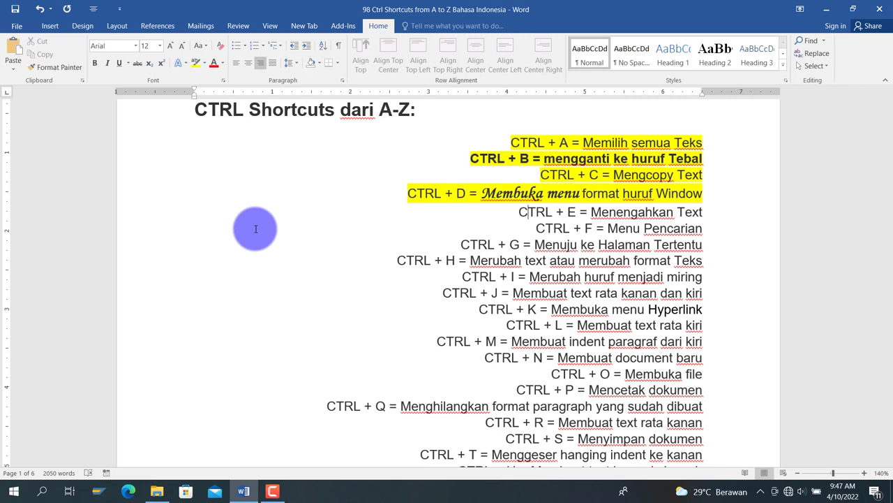
pyautogui.hotkey('ctrl', 'j')
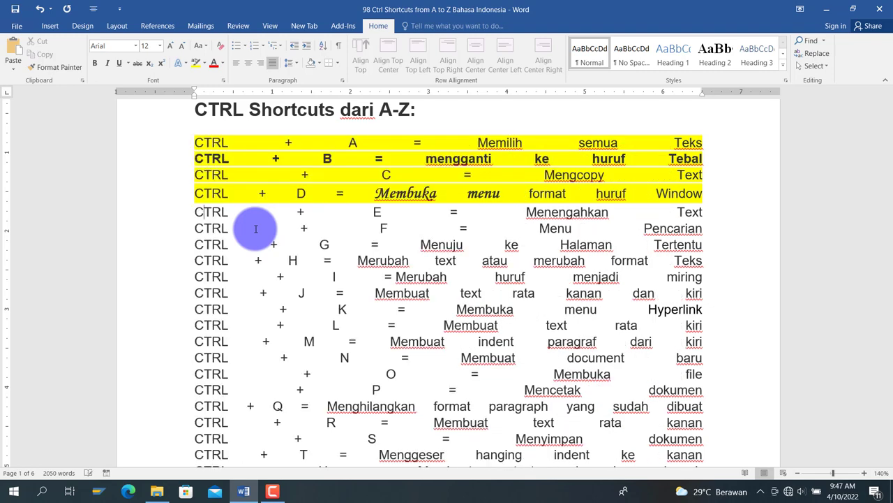
pyautogui.hotkey('ctrl', 'l')
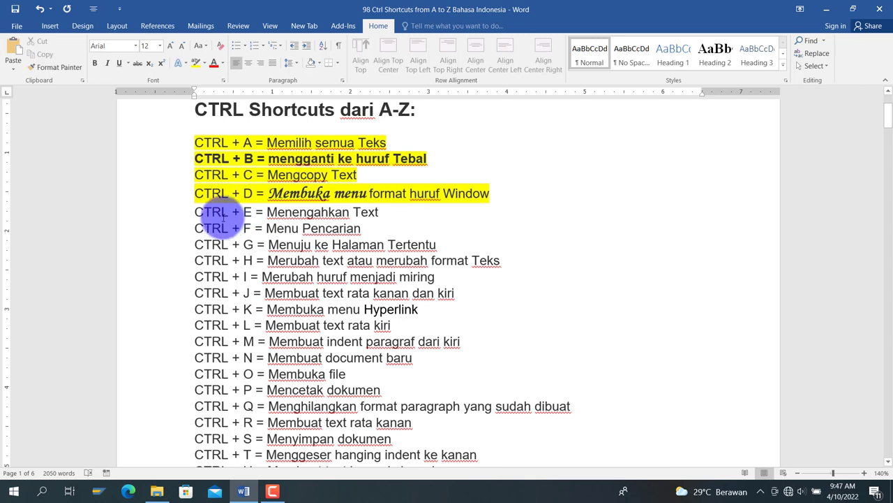
# - Highlight the CTRL + E and CTRL + L lines in yellow
pyautogui.moveTo(222, 213); pyautogui.dragTo(380, 209)
pyautogui.click(197, 67)
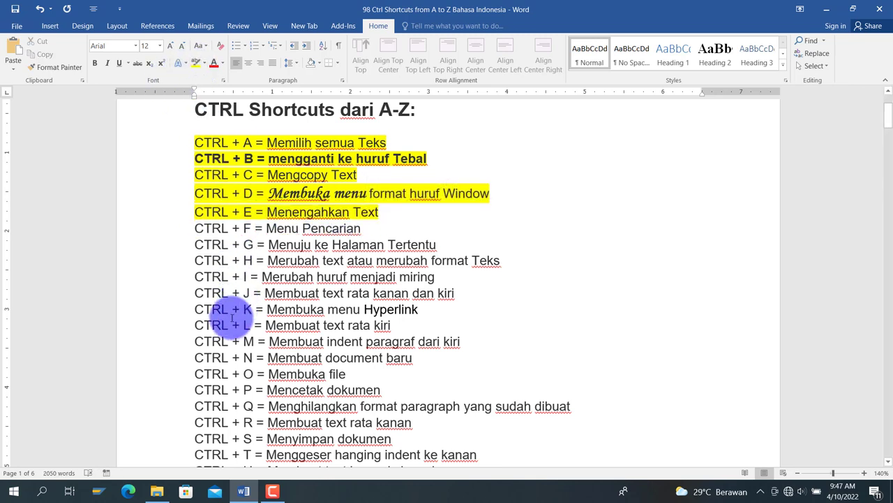
pyautogui.moveTo(199, 325); pyautogui.dragTo(383, 323)
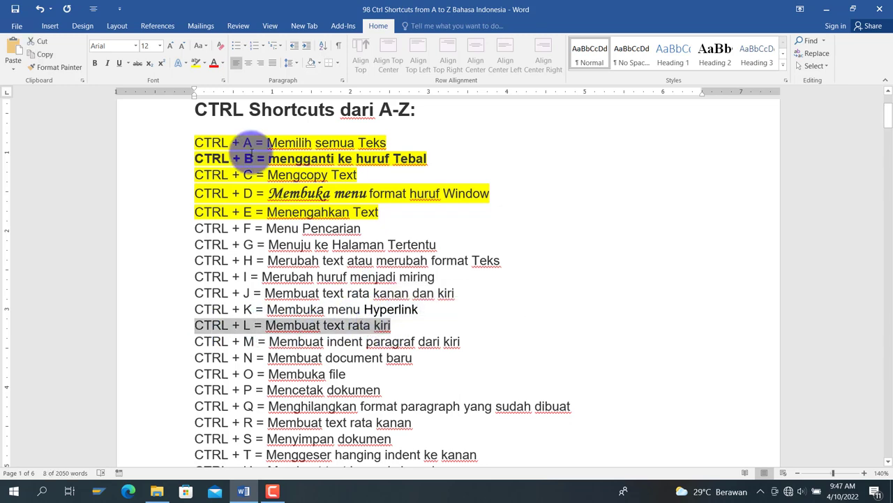
pyautogui.click(197, 67)
# - Highlight the CTRL + R and CTRL + J lines in yellow
pyautogui.scroll(-3, 216, 371)
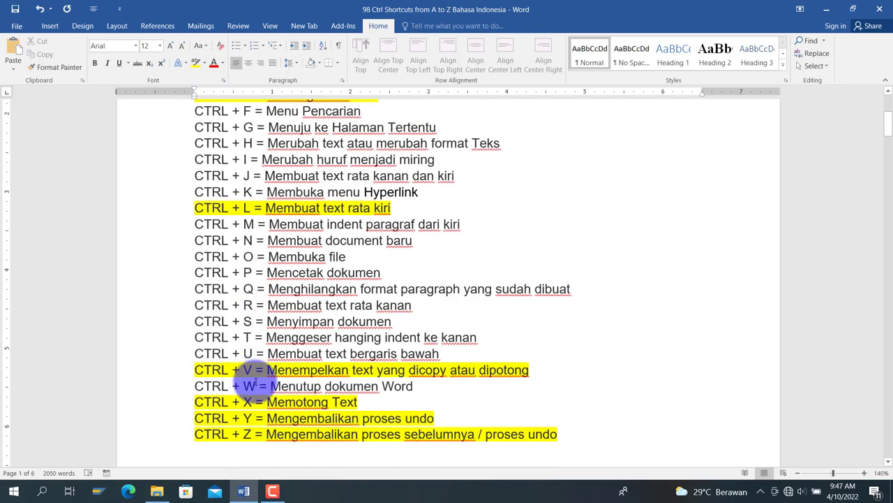
pyautogui.moveTo(195, 305); pyautogui.dragTo(417, 305)
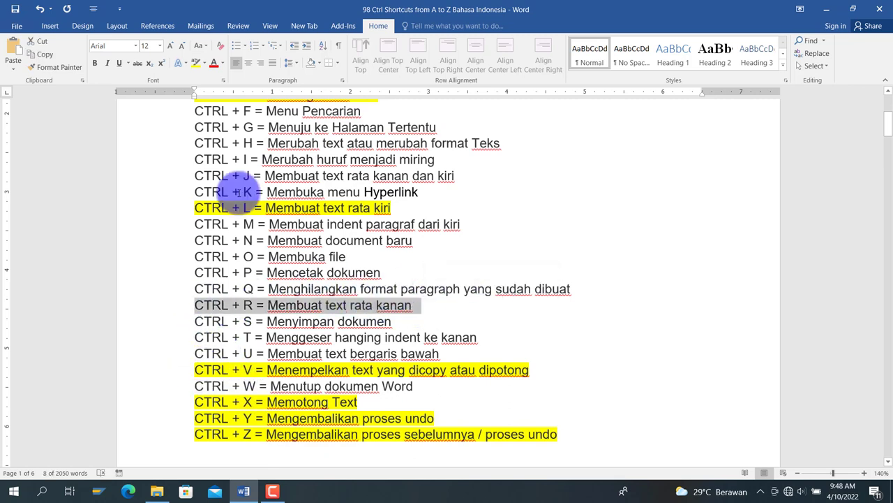
pyautogui.click(196, 63)
pyautogui.click(217, 191)
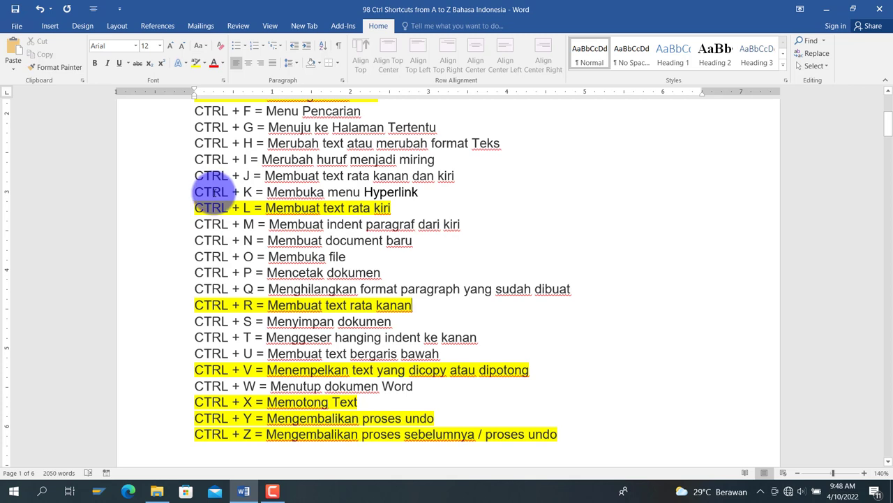
pyautogui.moveTo(223, 184); pyautogui.dragTo(454, 174)
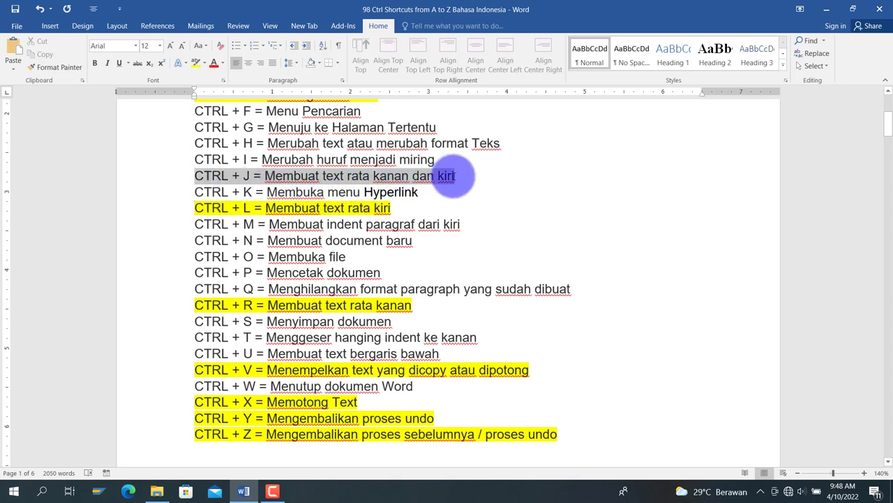
pyautogui.click(199, 67)
# - Search the document for "Shift", jump to the CTRL + SHIFT + C, D and K matches, and close the search
pyautogui.scroll(3, 189, 210)
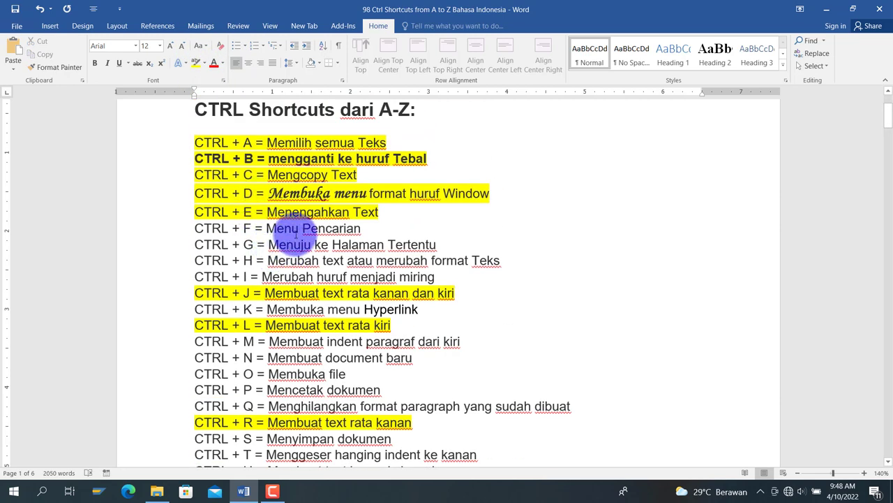
pyautogui.click(301, 229)
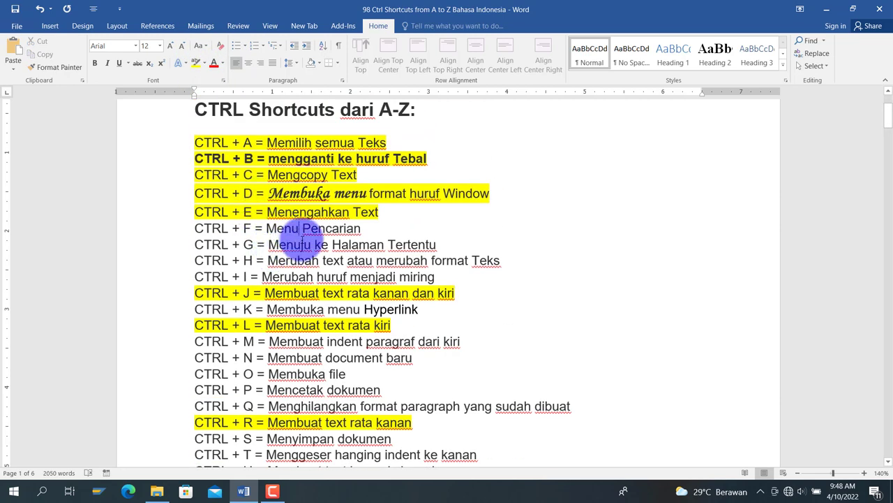
pyautogui.hotkey('ctrl', 'f')
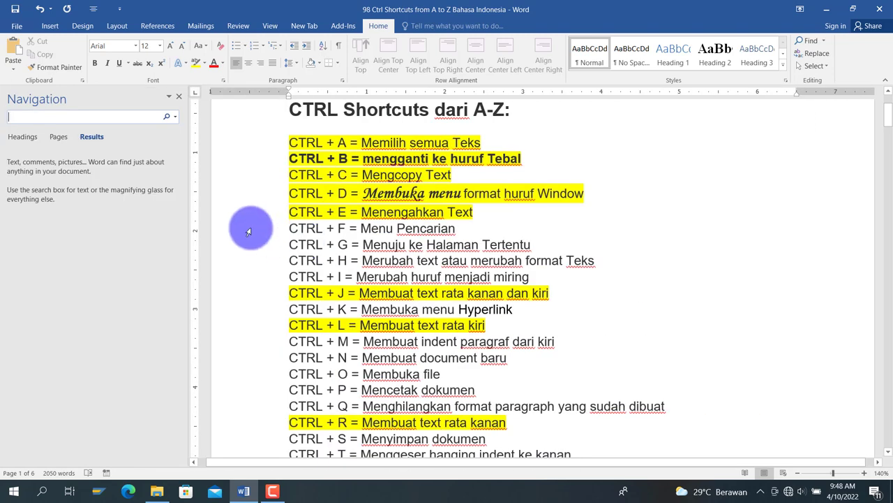
pyautogui.write('Shift')
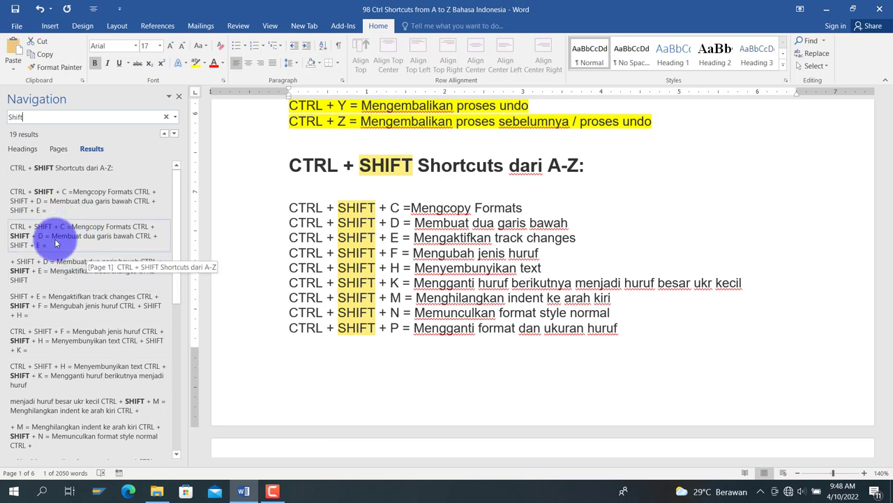
pyautogui.click(60, 194)
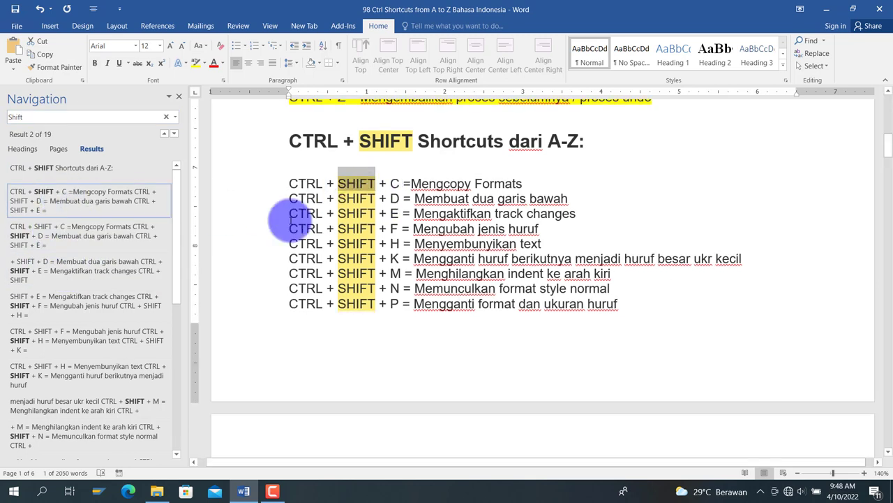
pyautogui.click(80, 231)
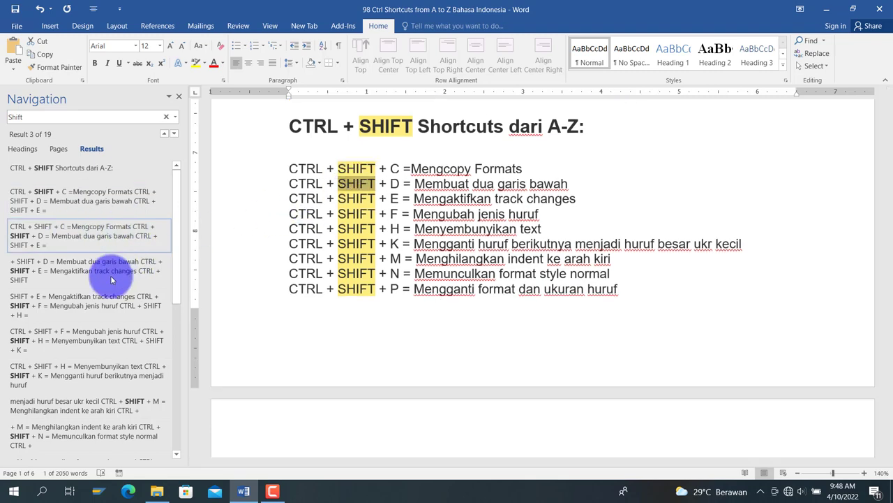
pyautogui.click(79, 381)
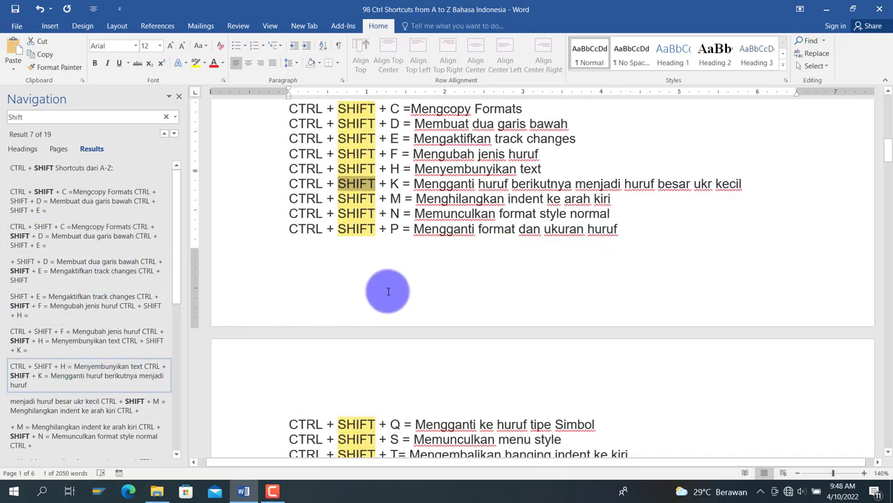
pyautogui.moveTo(171, 208); pyautogui.dragTo(172, 129)
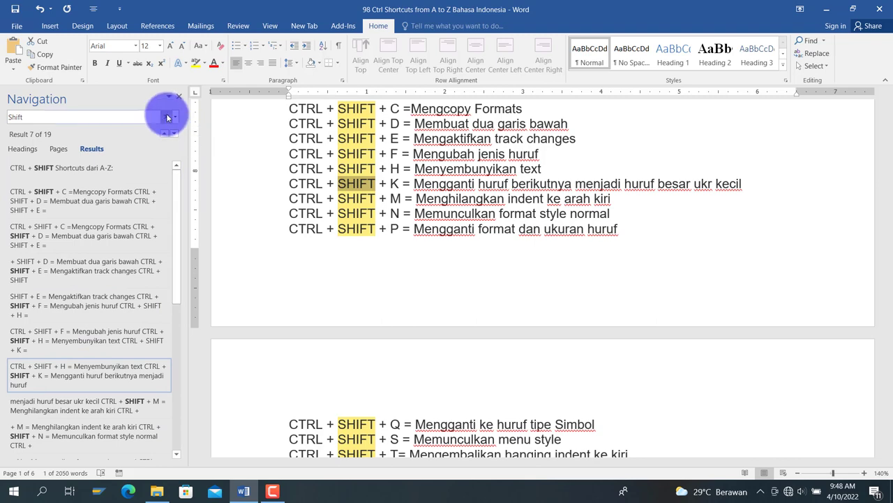
pyautogui.click(180, 96)
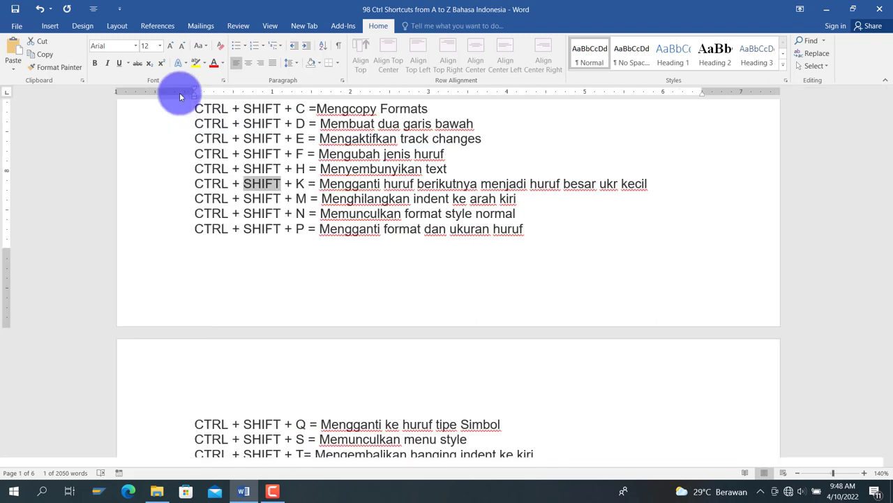
# - Highlight the line "CTRL + F = Menu Pencarian" in the first list in yellow
pyautogui.scroll(7, 272, 161)
pyautogui.scroll(6, 279, 167)
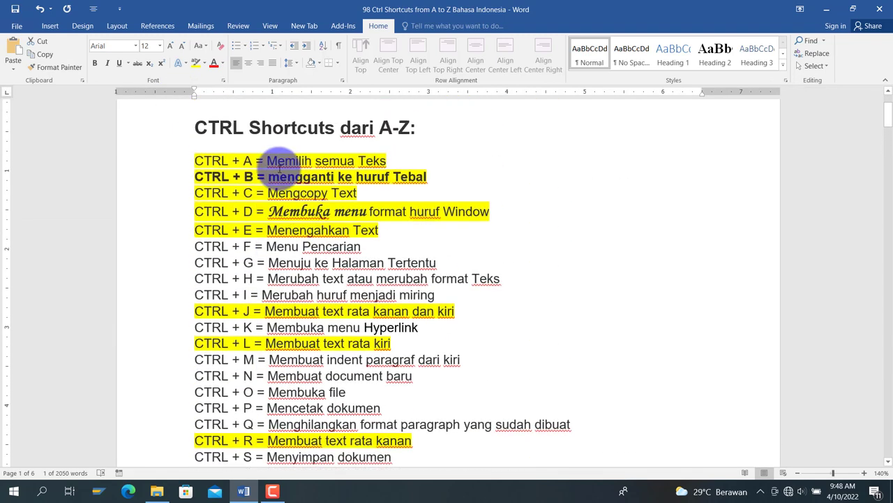
pyautogui.scroll(-2, 279, 168)
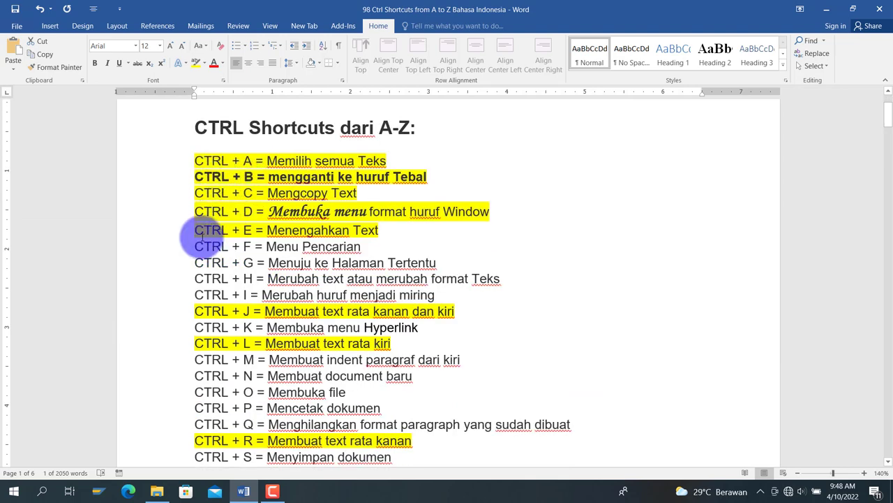
pyautogui.moveTo(197, 244); pyautogui.dragTo(361, 247)
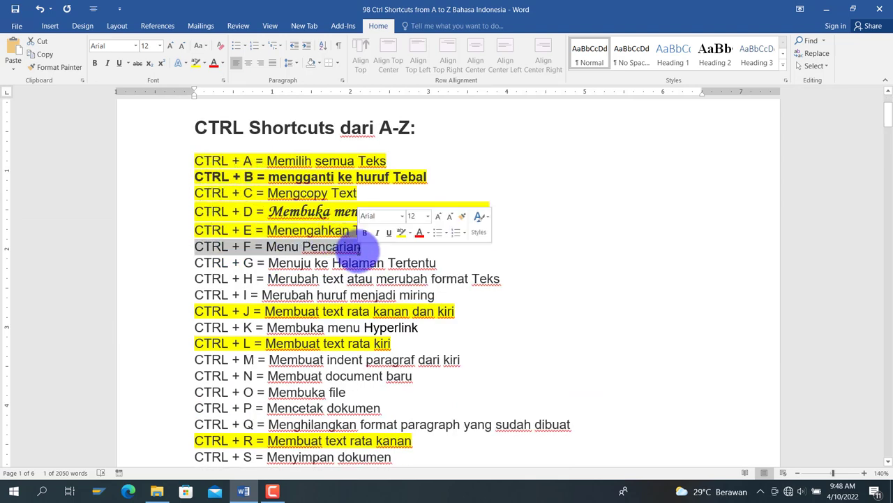
pyautogui.click(196, 62)
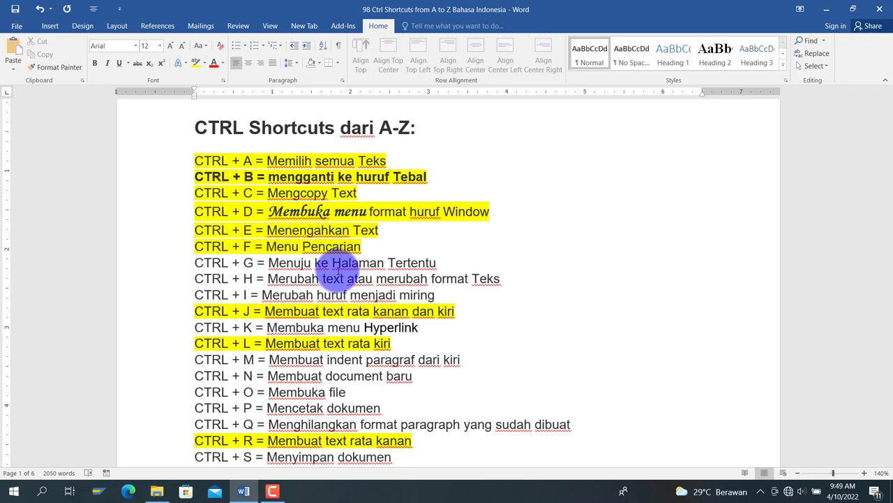
# - Use Go To to jump to page 3 of the document and close the dialog
pyautogui.hotkey('ctrl', 'g')
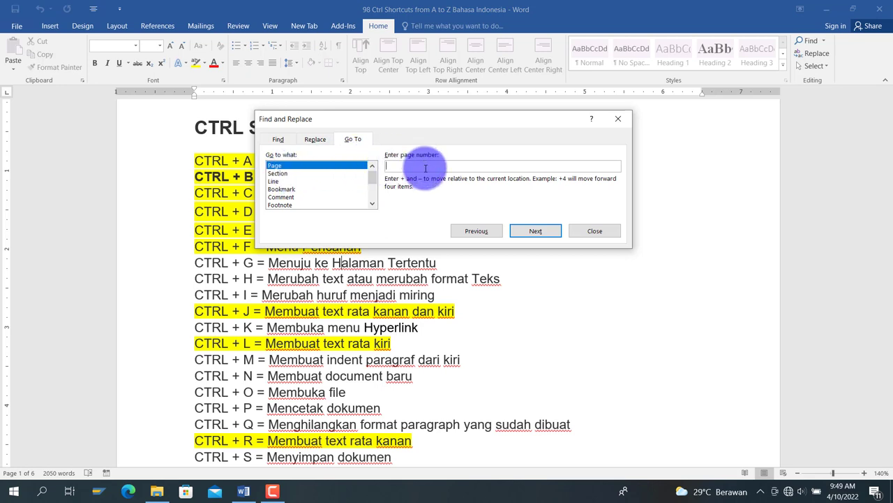
pyautogui.write('3')
pyautogui.click(534, 231)
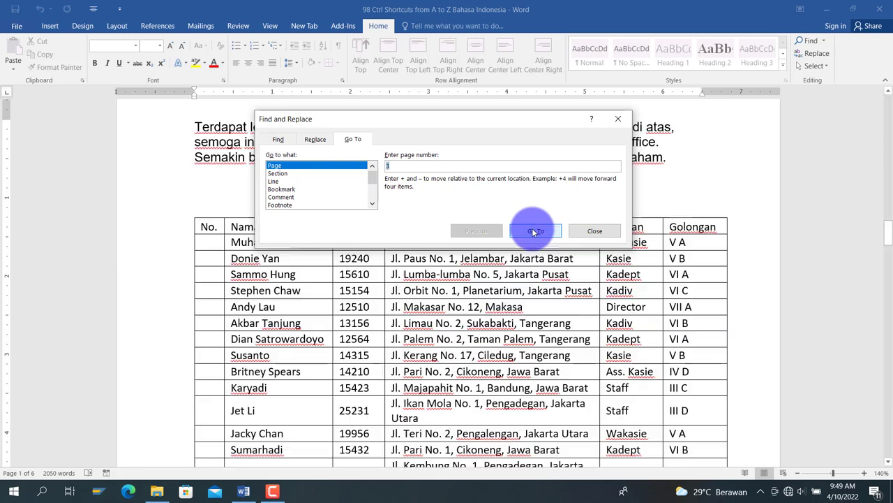
pyautogui.click(592, 231)
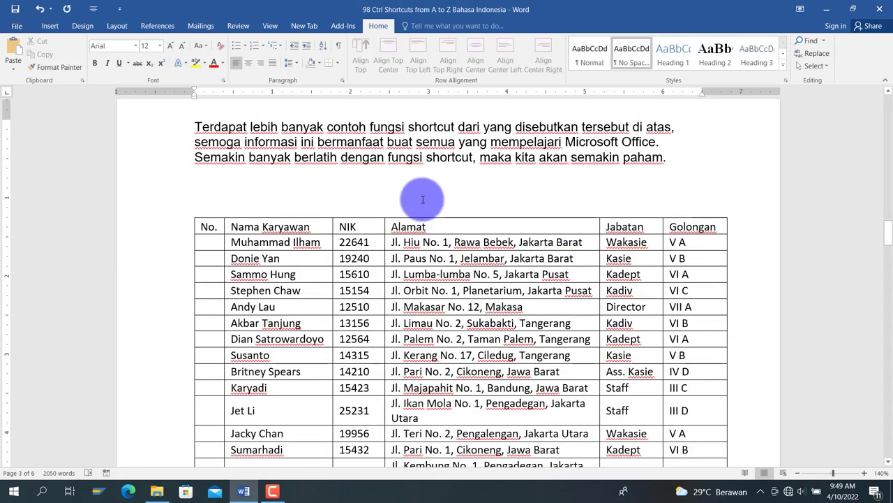
pyautogui.scroll(3, 420, 198)
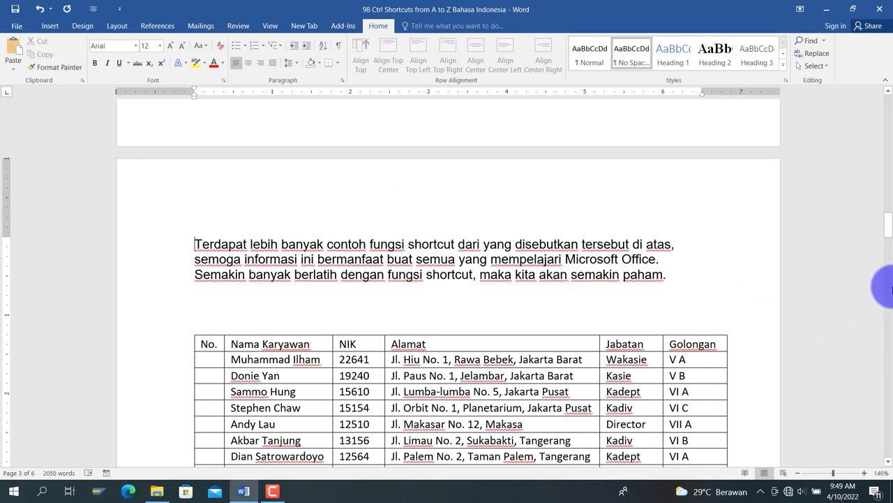
# - Use Go To to return to page 1 of the document and close the dialog
pyautogui.hotkey('ctrl', 'g')
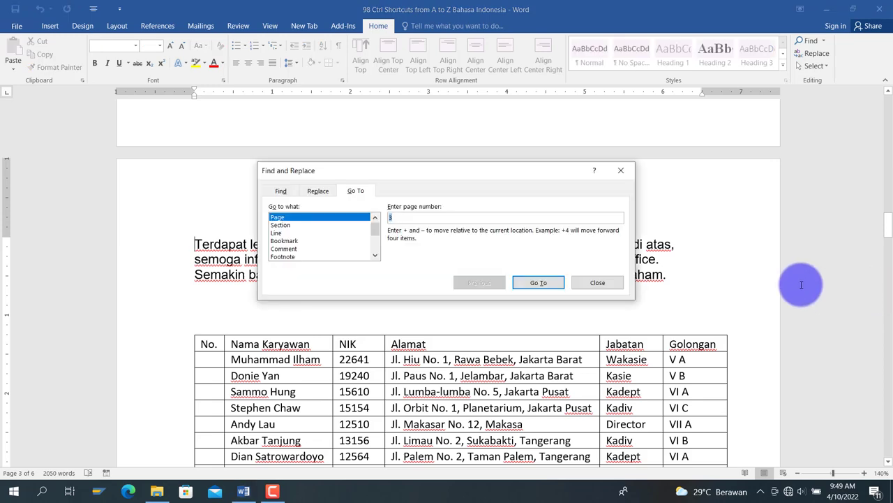
pyautogui.write('1')
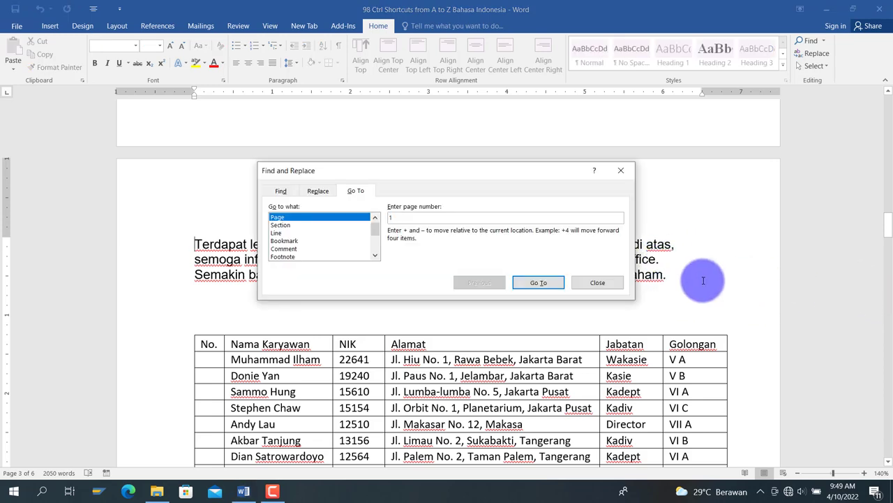
pyautogui.click(551, 283)
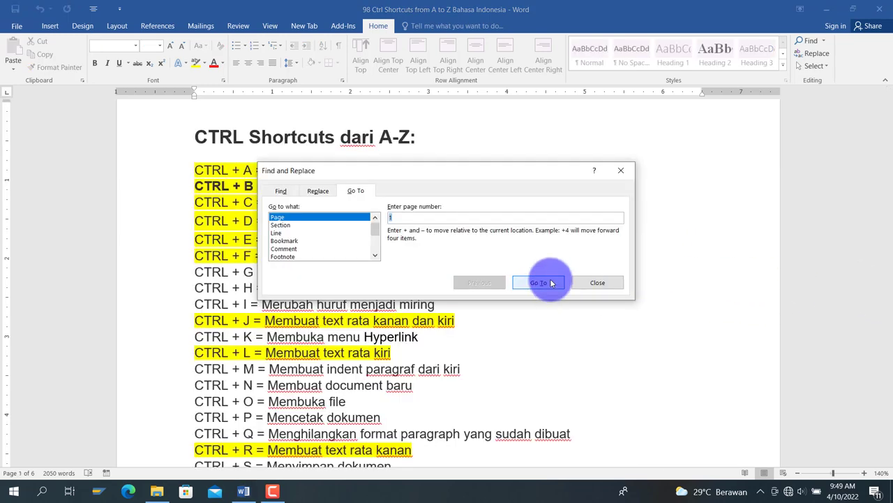
pyautogui.press('Escape')
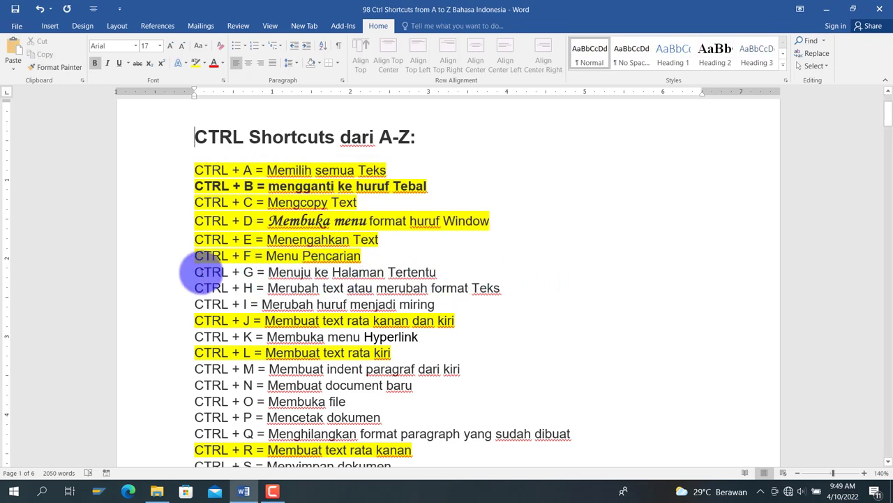
# - Highlight the line "CTRL + G = Menuju ke Halaman Tertentu" in yellow
pyautogui.moveTo(202, 272); pyautogui.dragTo(429, 264)
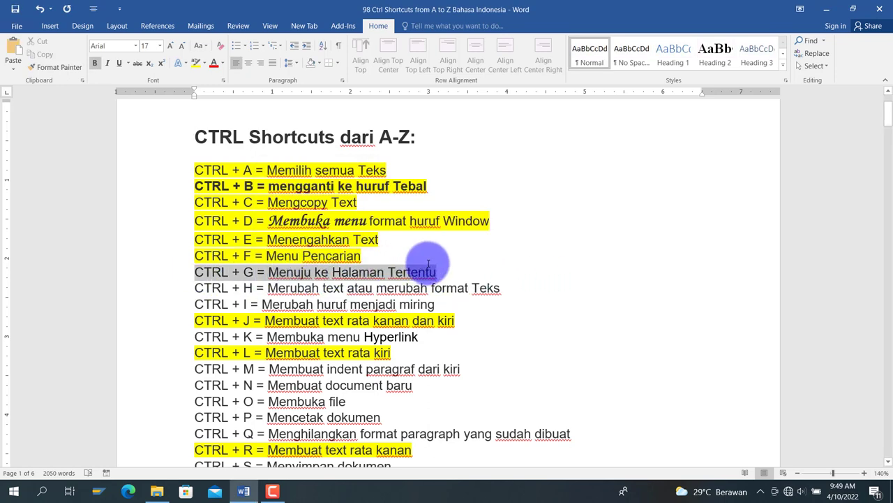
pyautogui.click(428, 264)
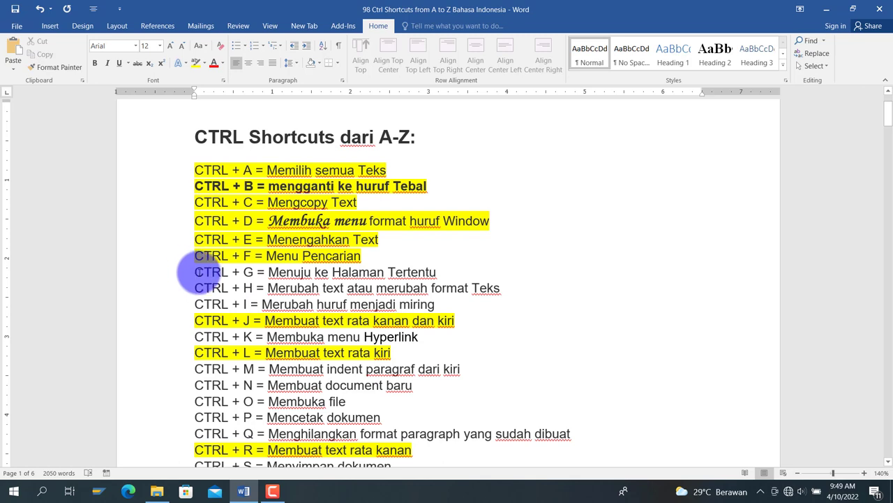
pyautogui.moveTo(201, 272); pyautogui.dragTo(419, 267)
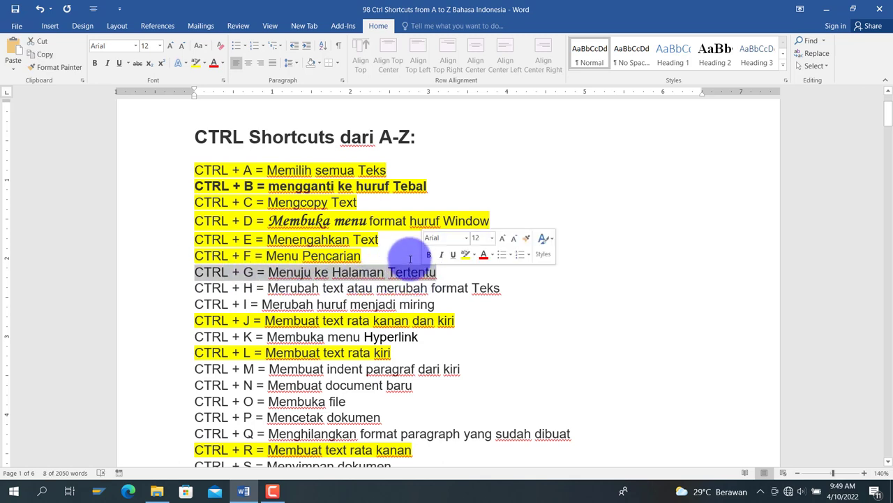
pyautogui.click(197, 65)
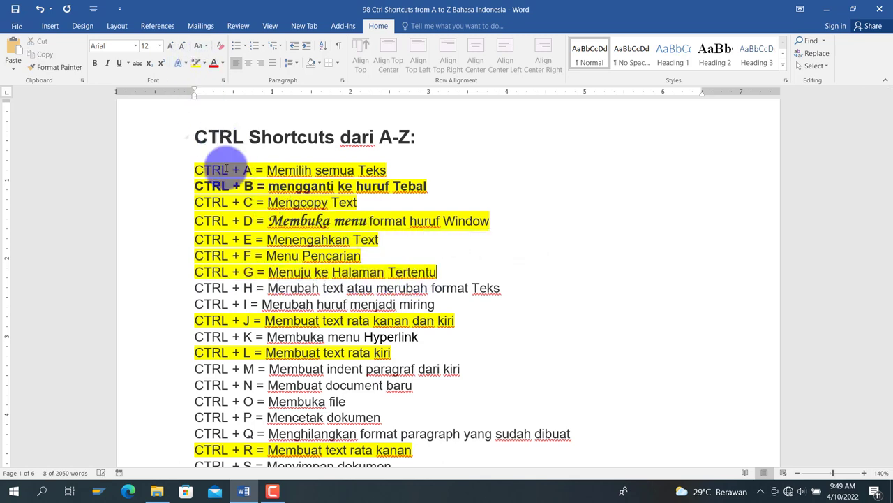
# - Set up a Replace from the CTRL + H line with "Merubah" as search text and "Mengganti" as replacement, and expand the search options
pyautogui.click(244, 292)
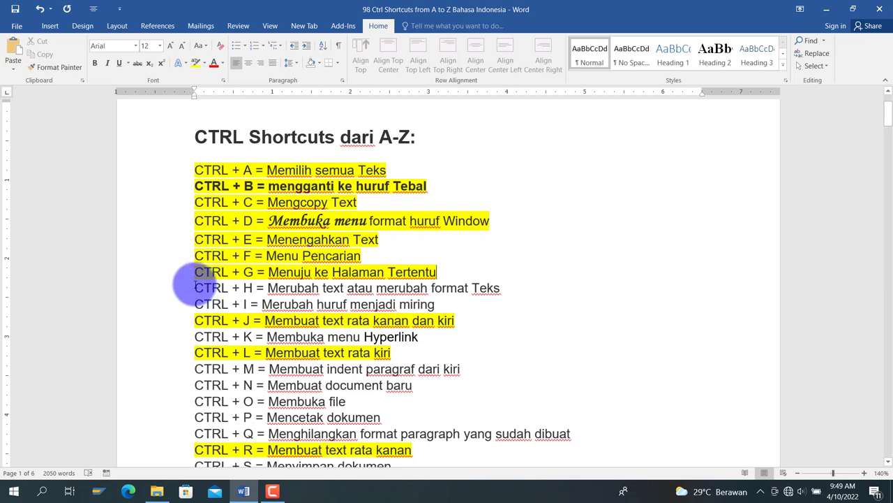
pyautogui.hotkey('ctrl', 'h')
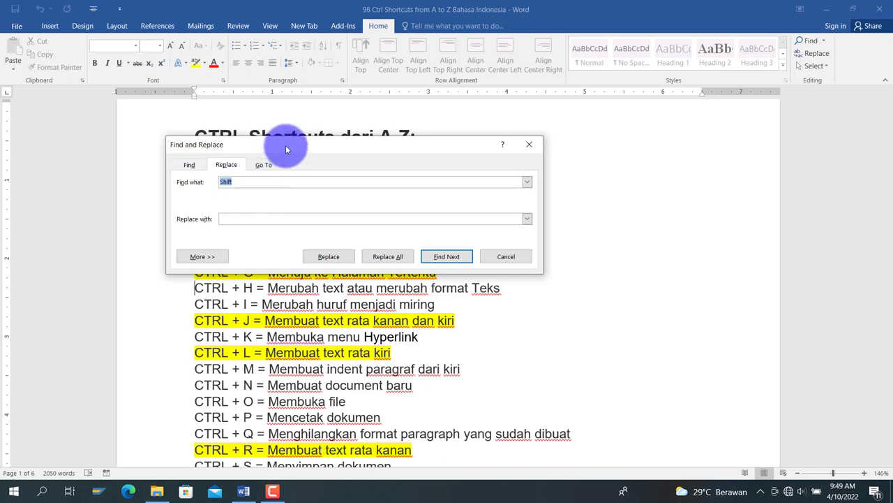
pyautogui.moveTo(286, 146); pyautogui.dragTo(518, 76)
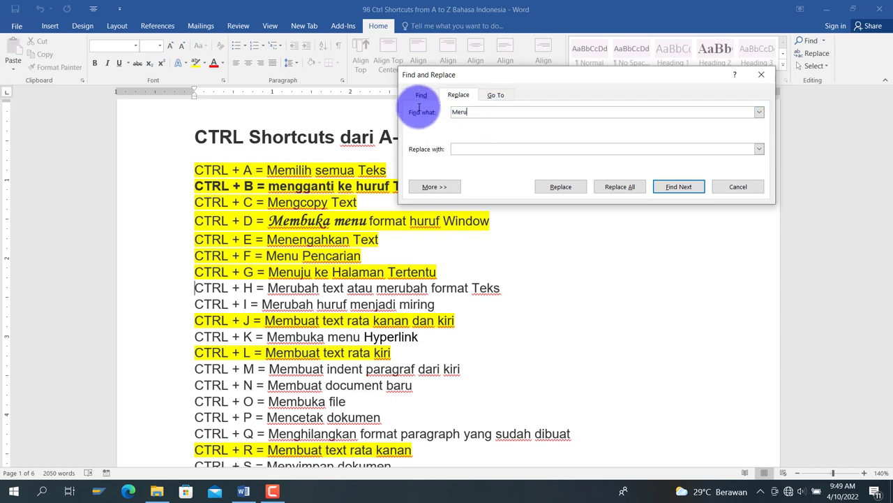
pyautogui.click(463, 148)
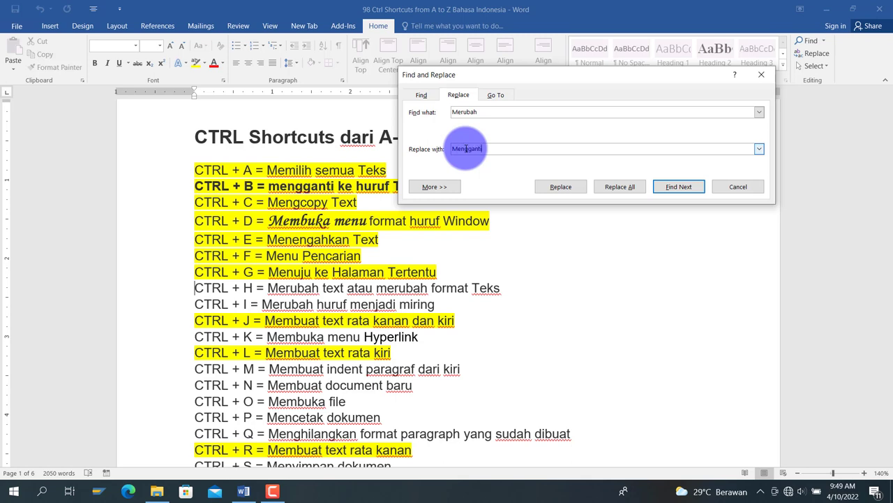
pyautogui.click(434, 187)
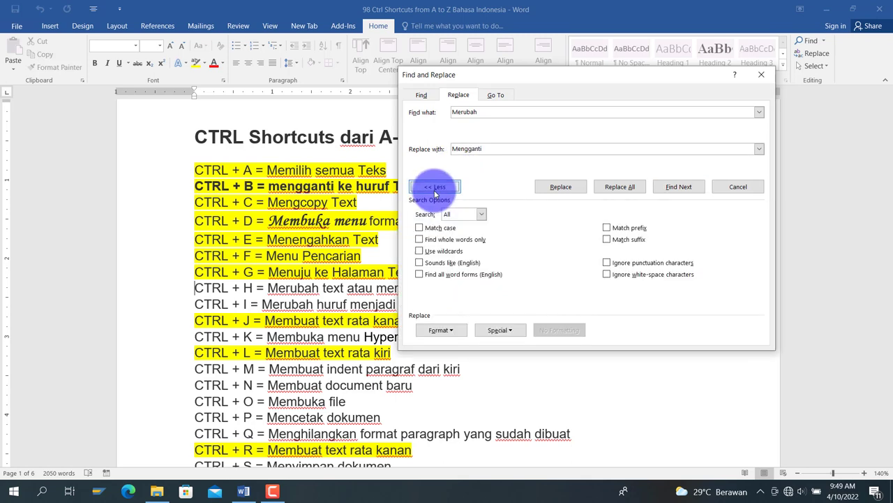
pyautogui.click(496, 148)
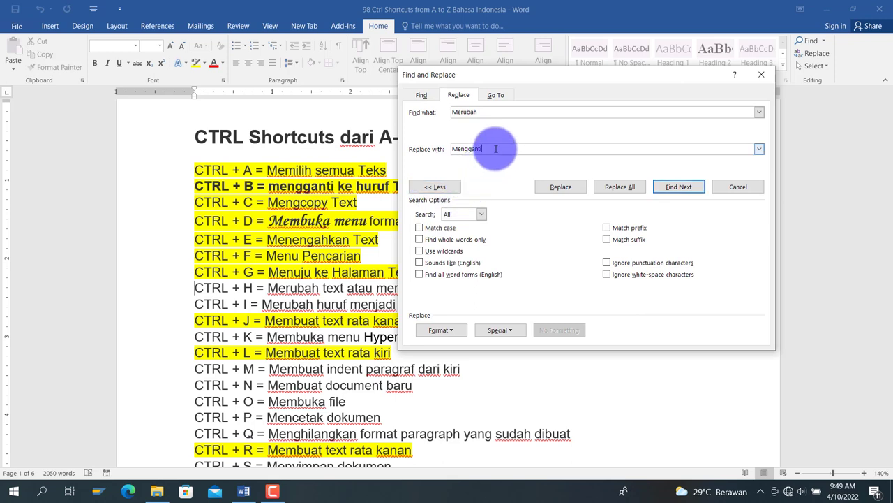
pyautogui.click(432, 331)
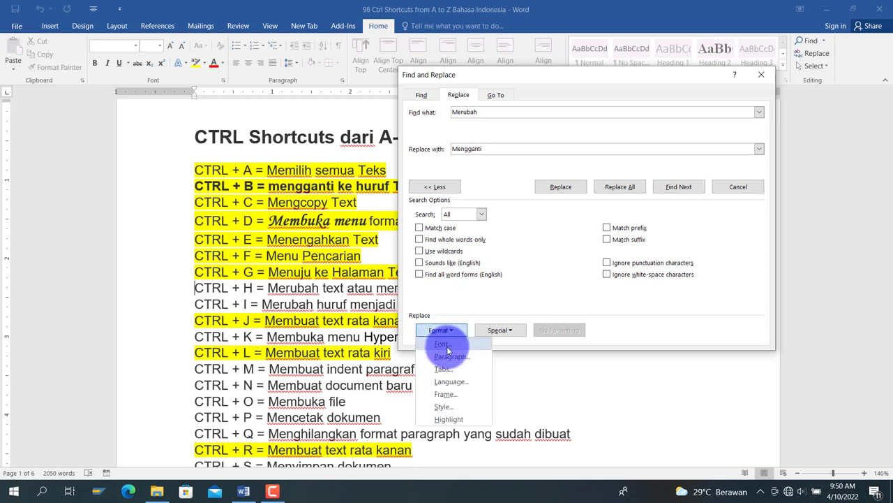
pyautogui.click(447, 349)
pyautogui.click(454, 211)
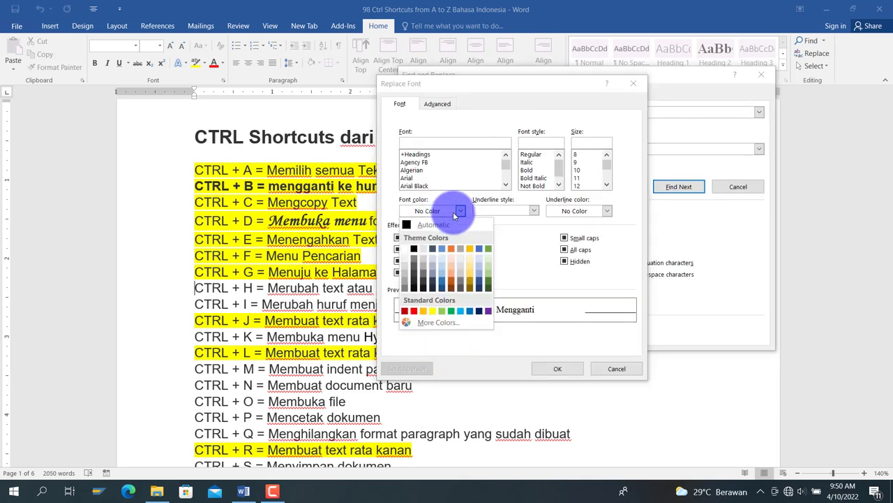
pyautogui.click(445, 209)
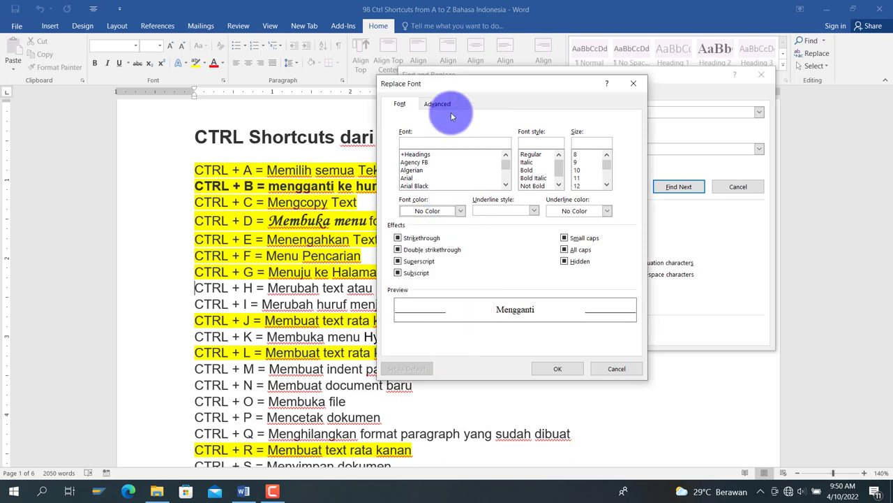
pyautogui.click(616, 368)
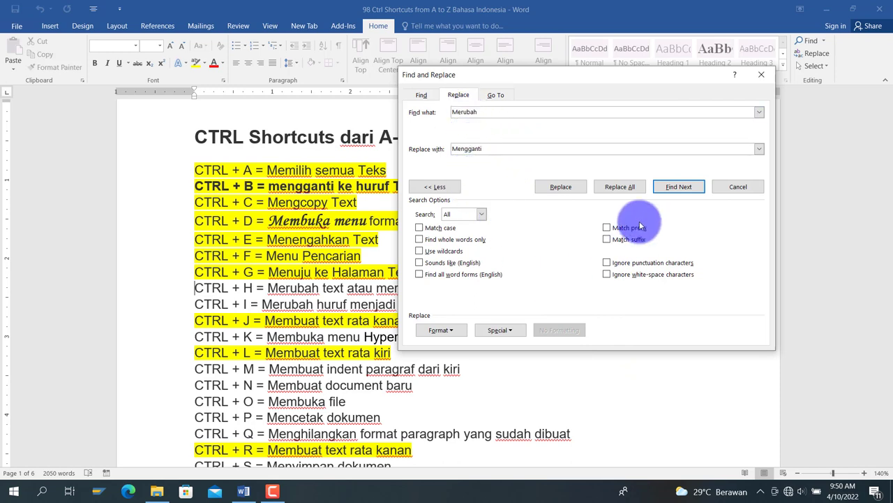
# - Replace the first "Merubah" in the CTRL + H line with "Mengganti", close Find and Replace, and place the cursor in the new word
pyautogui.click(569, 189)
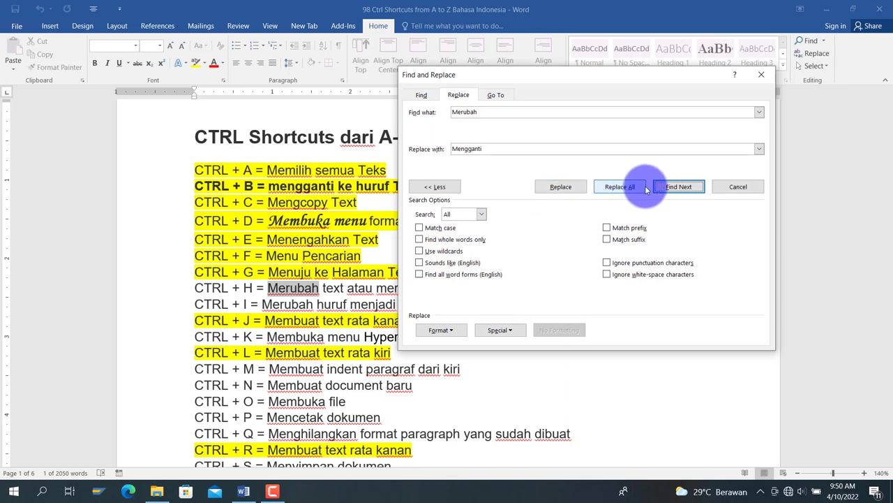
pyautogui.click(557, 188)
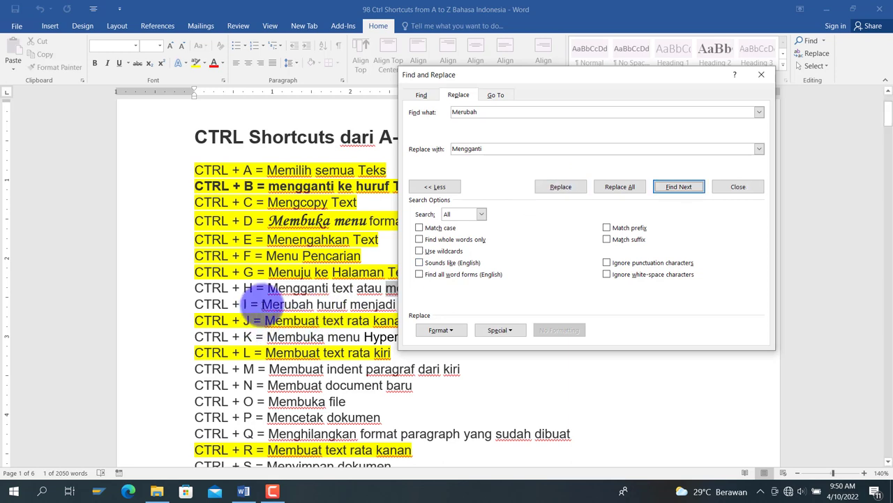
pyautogui.click(738, 186)
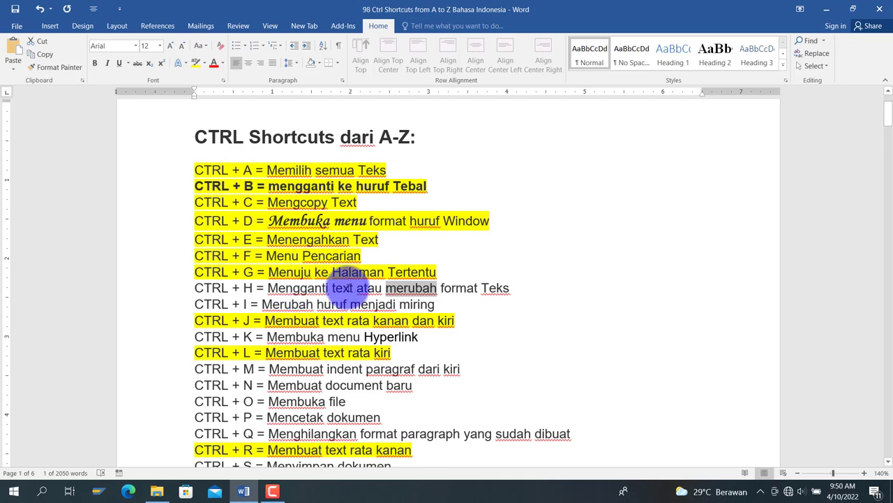
pyautogui.click(356, 279)
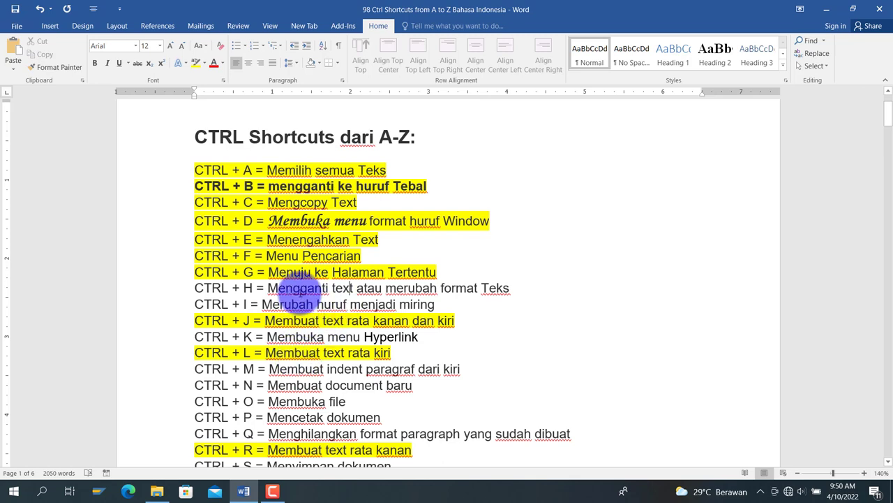
pyautogui.click(300, 288)
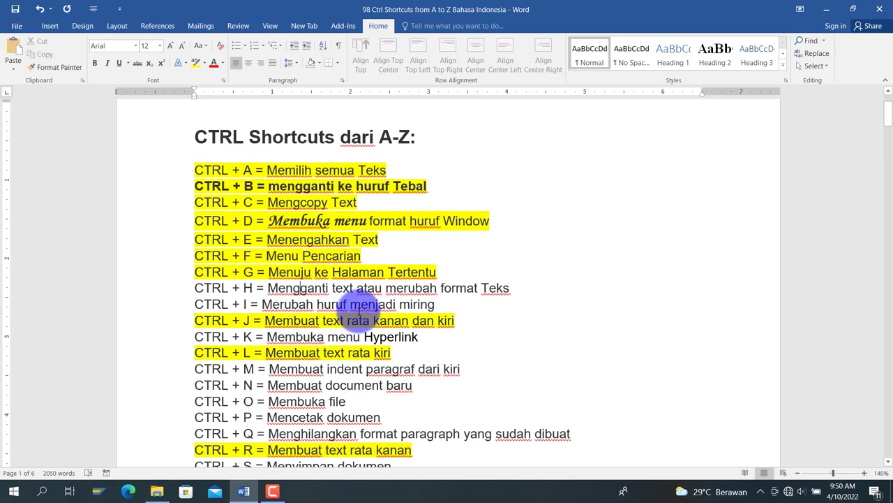
# - Reopen Replace and set the font format for the replacement "Mengganti" to Monotype Corsiva, Bold Italic, size 16
pyautogui.hotkey('ctrl', 'h')
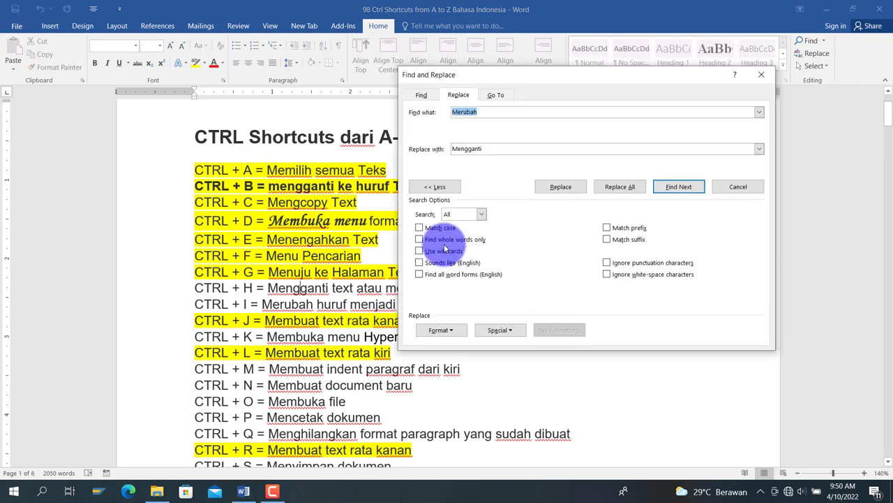
pyautogui.click(508, 146)
pyautogui.click(452, 330)
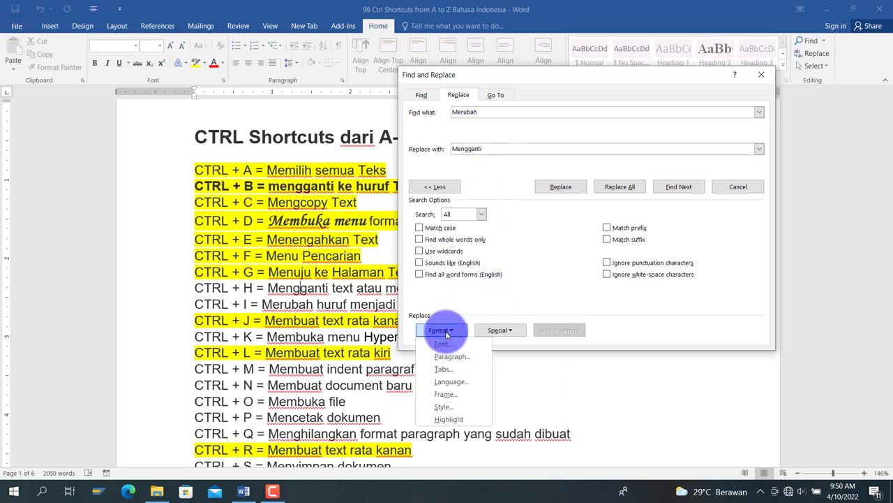
pyautogui.click(442, 346)
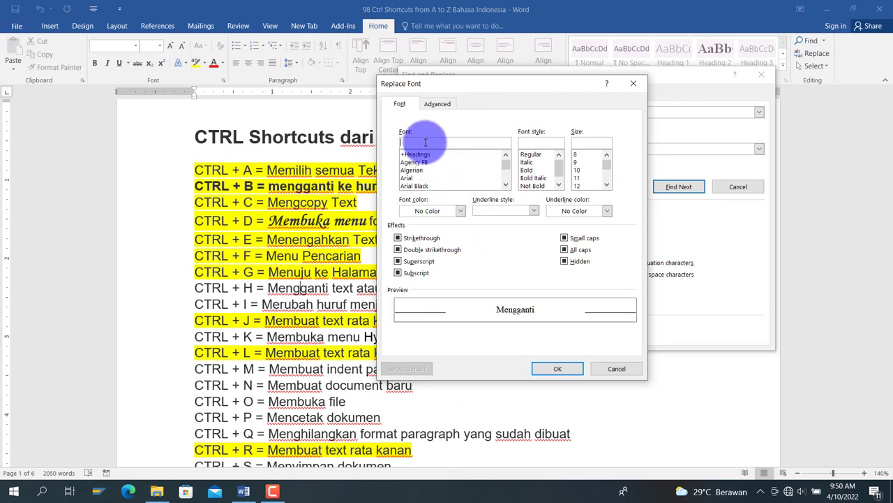
pyautogui.write('mono')
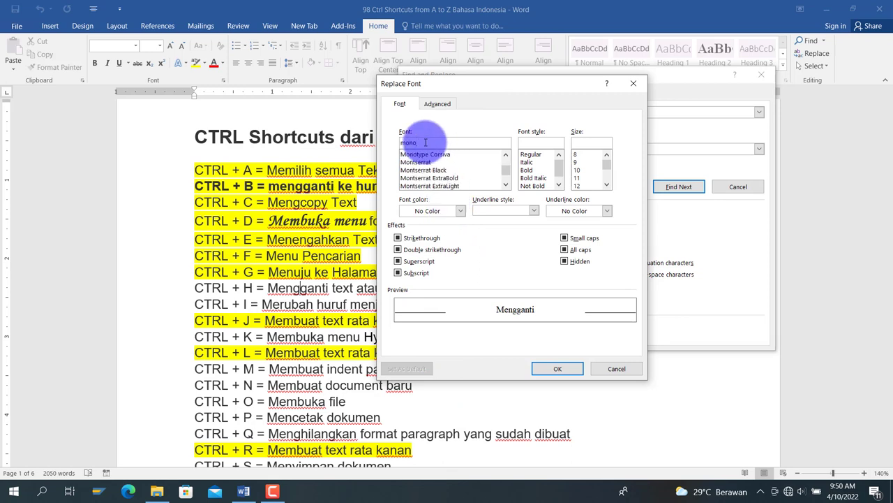
pyautogui.click(430, 154)
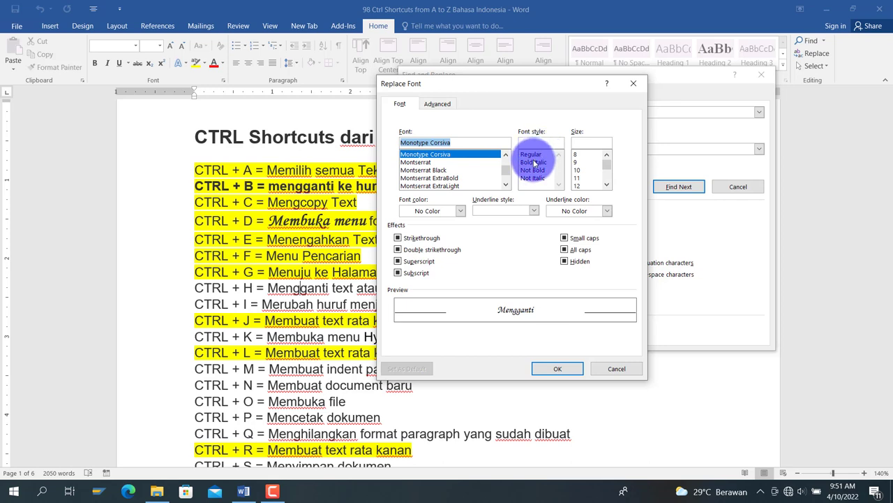
pyautogui.click(534, 163)
pyautogui.moveTo(604, 162); pyautogui.dragTo(604, 174)
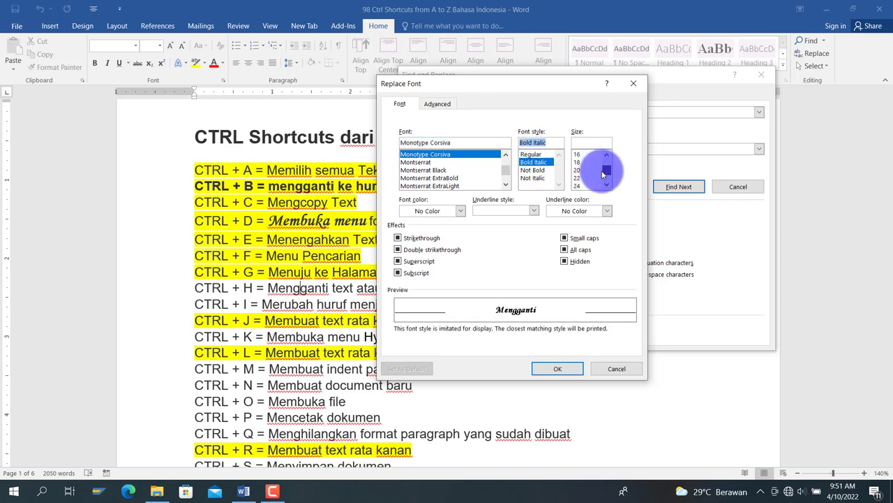
pyautogui.click(577, 153)
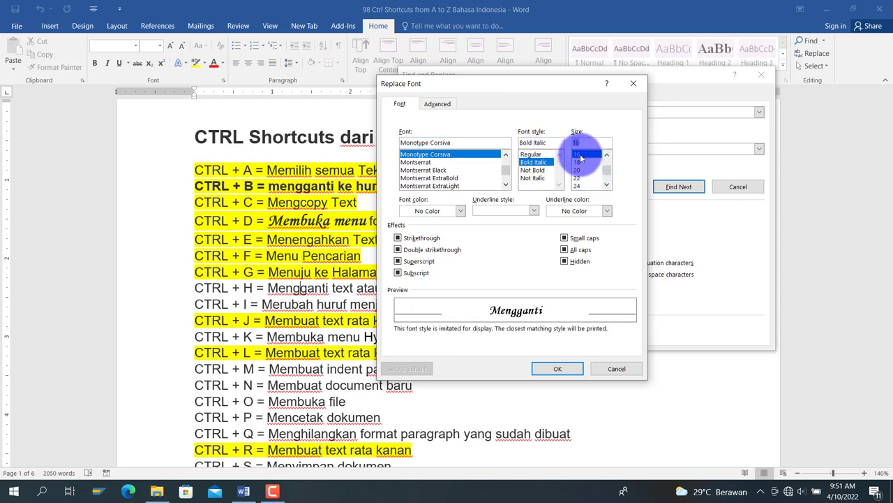
pyautogui.click(557, 370)
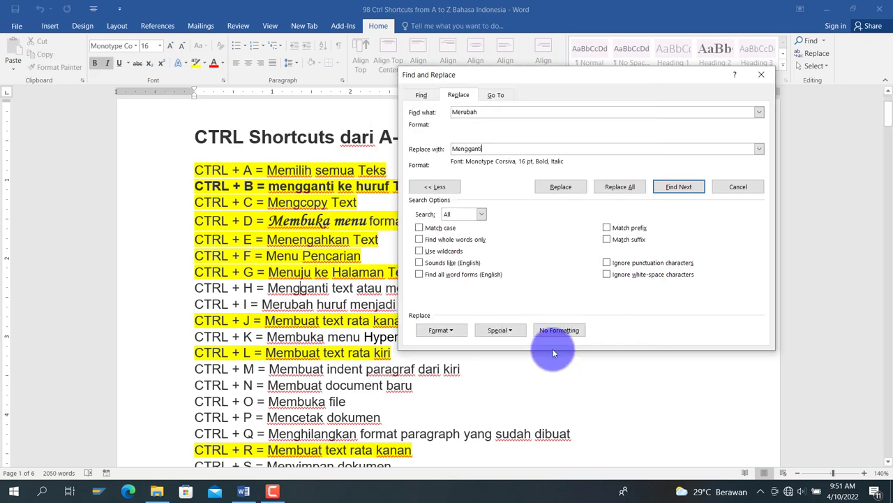
# - Replace the remaining "merubah" in the CTRL + H line with the formatted "Mengganti", close Find and Replace, and highlight the line in yellow
pyautogui.click(556, 187)
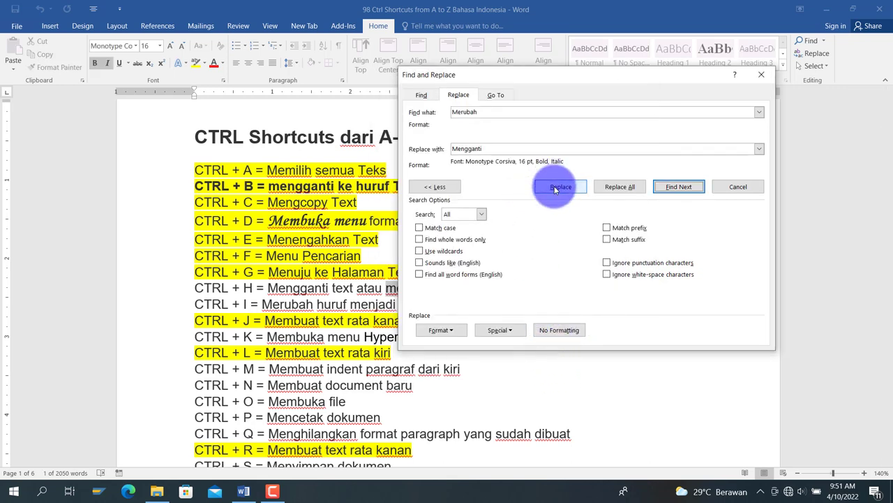
pyautogui.click(556, 187)
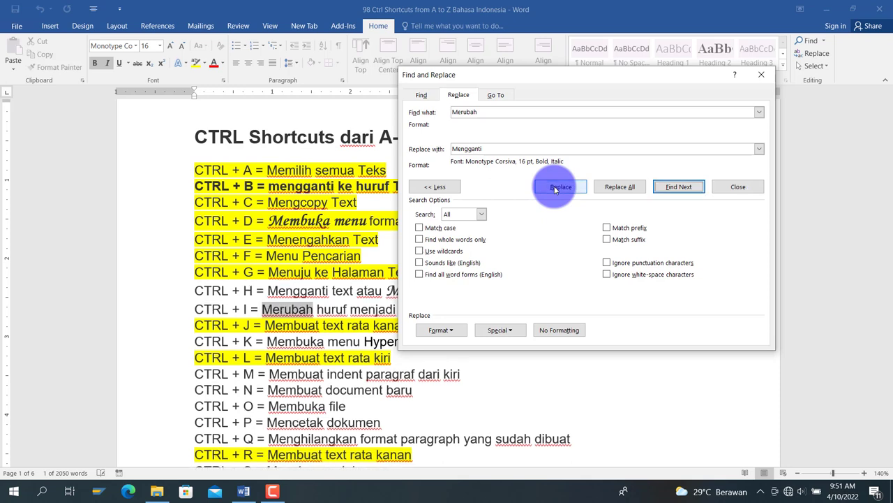
pyautogui.click(723, 188)
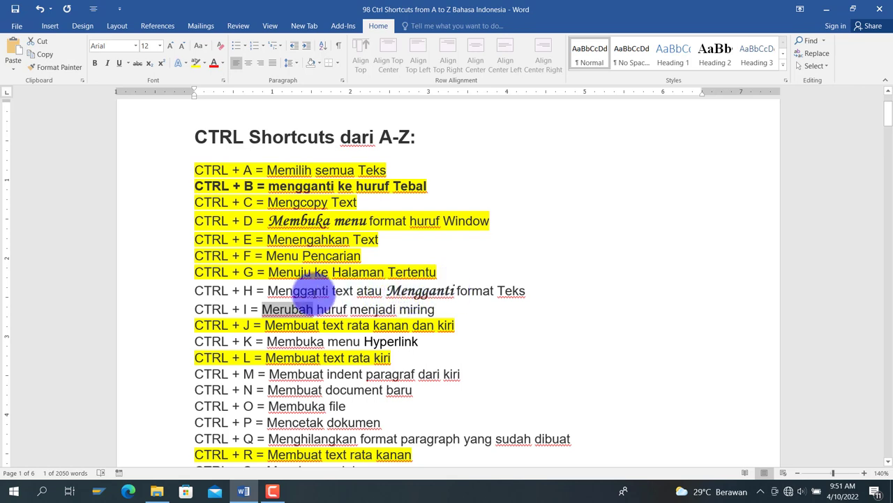
pyautogui.moveTo(214, 290); pyautogui.dragTo(525, 291)
pyautogui.click(196, 63)
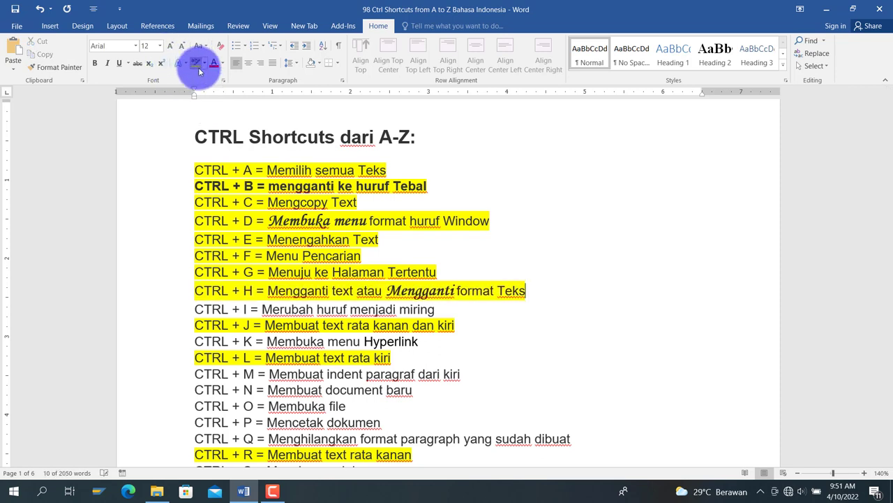
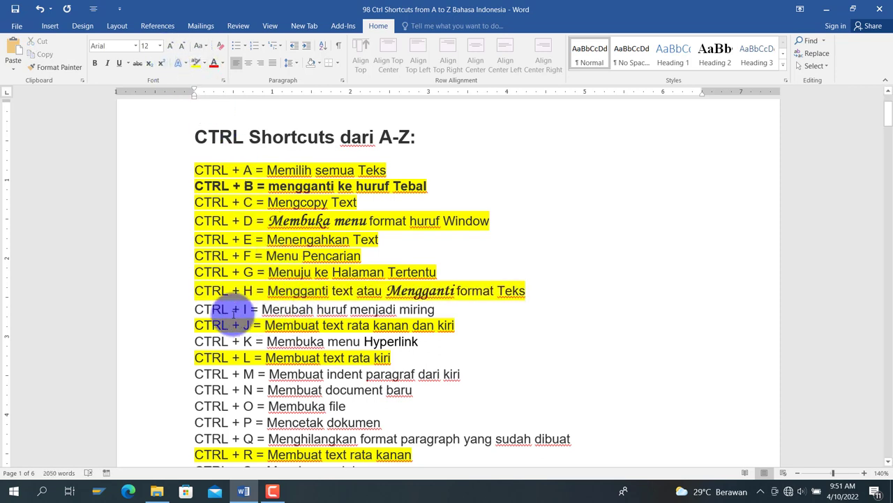
# - Italicize the line "CTRL + I = Merubah huruf menjadi miring" and highlight it in yellow
pyautogui.moveTo(195, 309); pyautogui.dragTo(435, 310)
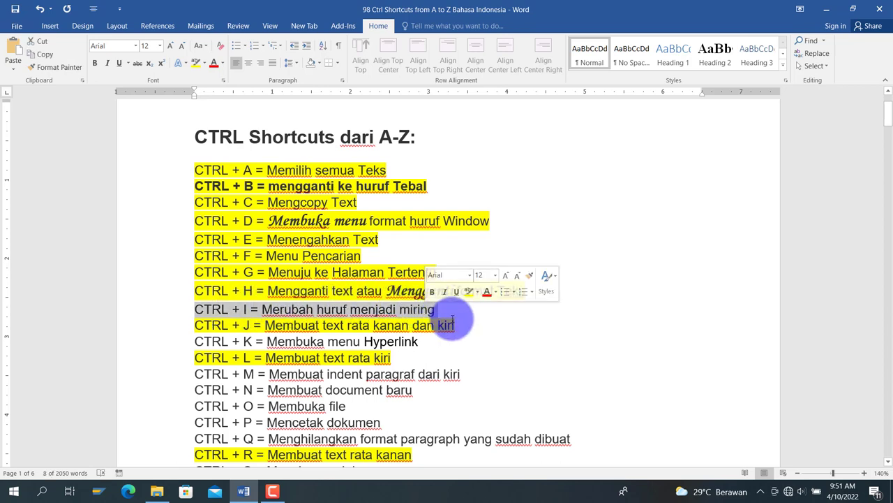
pyautogui.hotkey('ctrl', 'i')
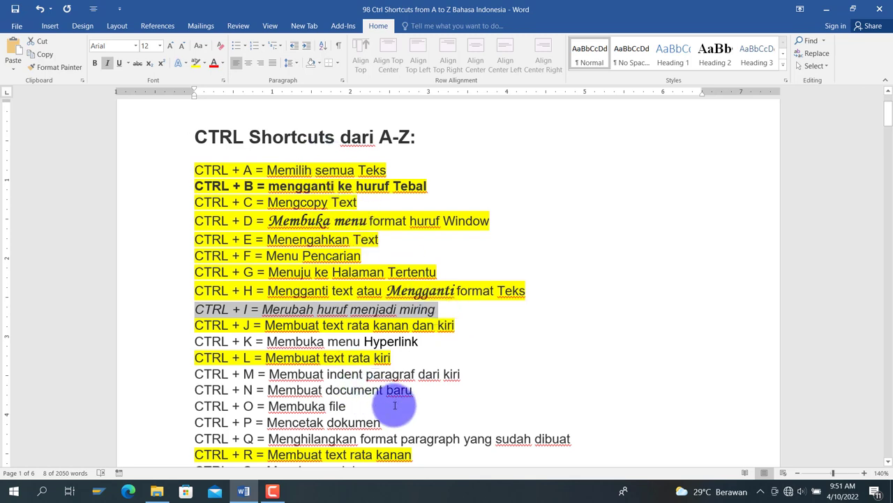
pyautogui.click(197, 66)
pyautogui.click(314, 381)
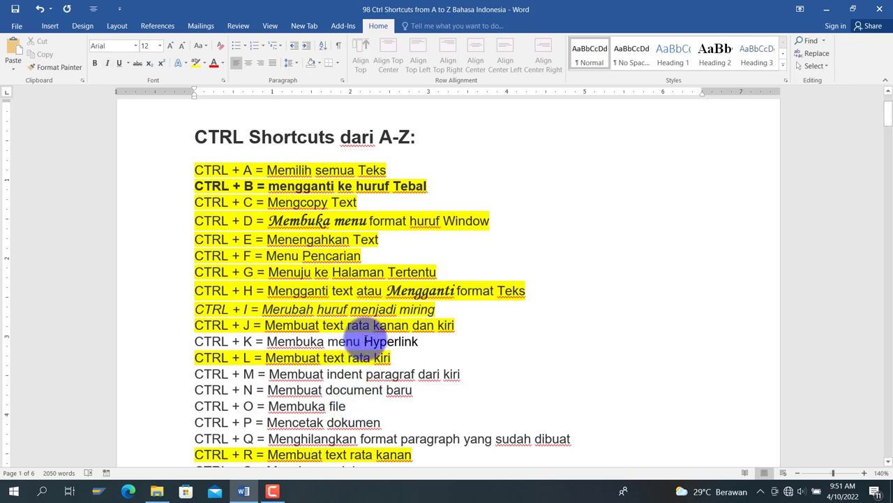
# - Link the word "Hyperlink" in the CTRL + K line to Top of the Document and follow the link
pyautogui.moveTo(363, 340); pyautogui.dragTo(418, 342)
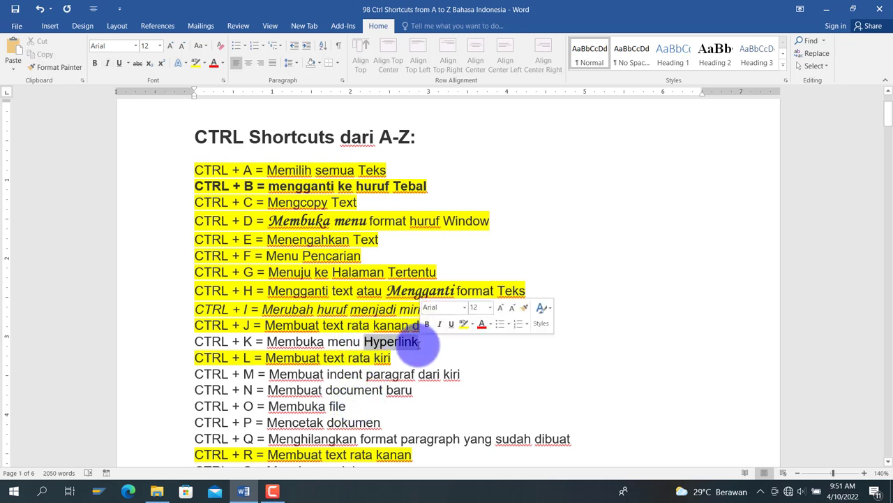
pyautogui.hotkey('ctrl', 'k')
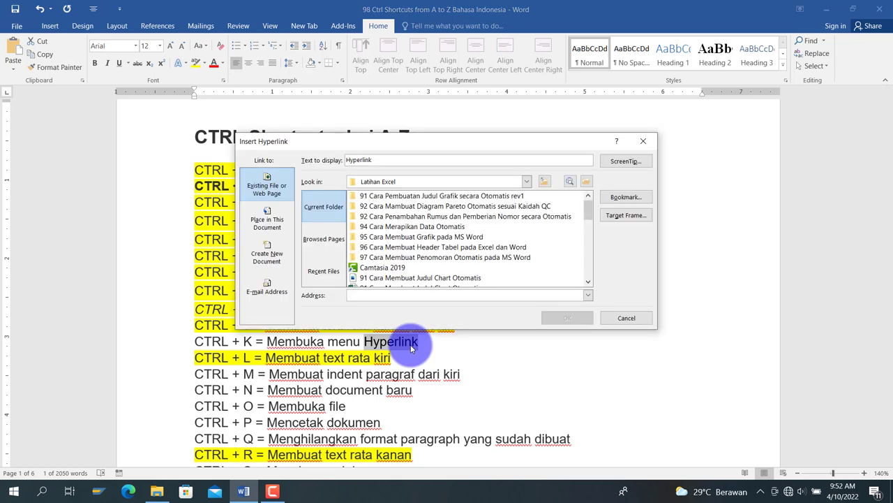
pyautogui.click(272, 220)
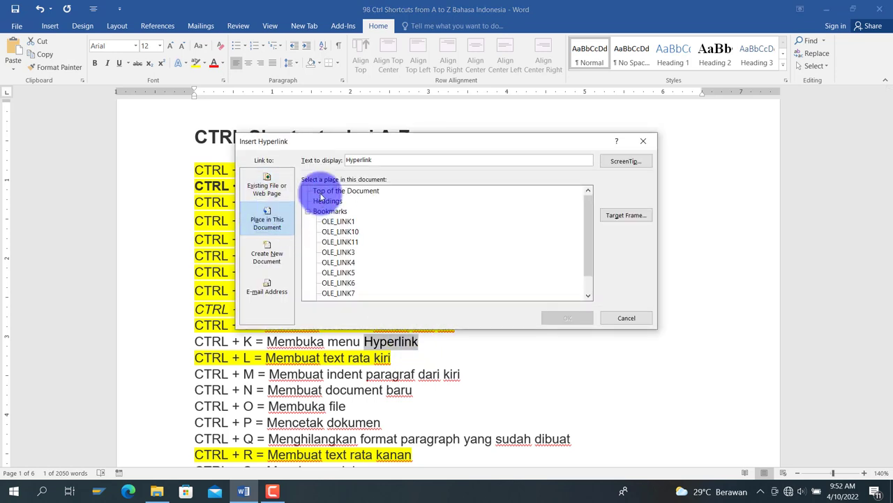
pyautogui.click(323, 191)
pyautogui.click(556, 318)
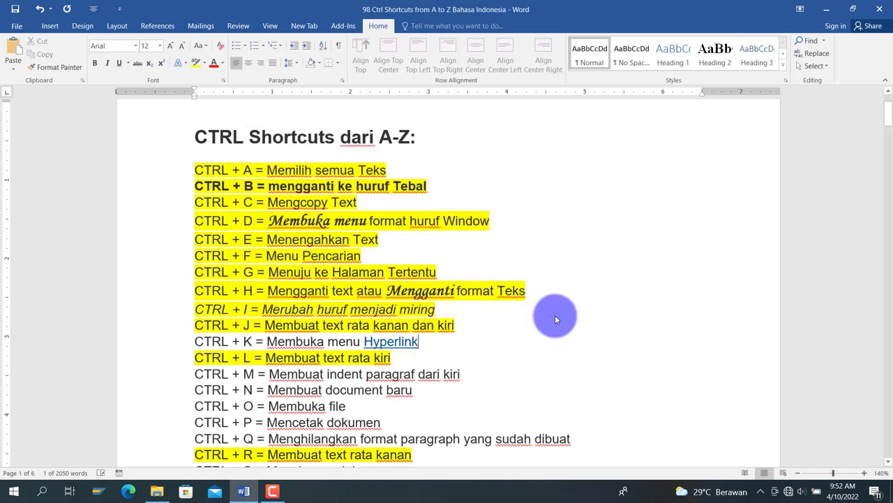
pyautogui.click(420, 369)
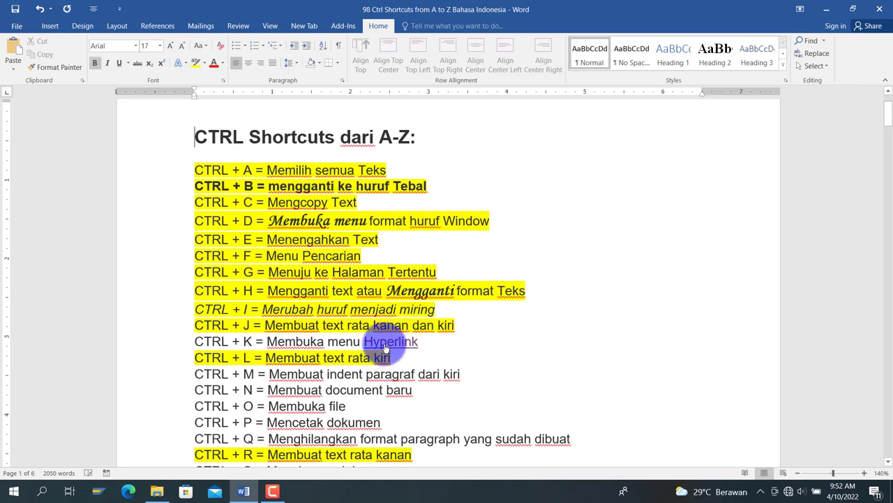
# - Highlight the line "CTRL + K = Membuka menu Hyperlink" in yellow
pyautogui.scroll(3, 254, 175)
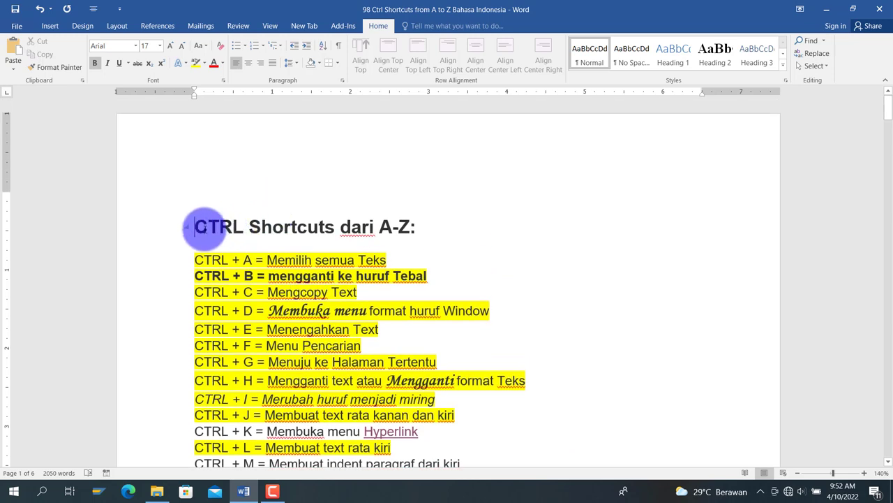
pyautogui.scroll(-5, 226, 253)
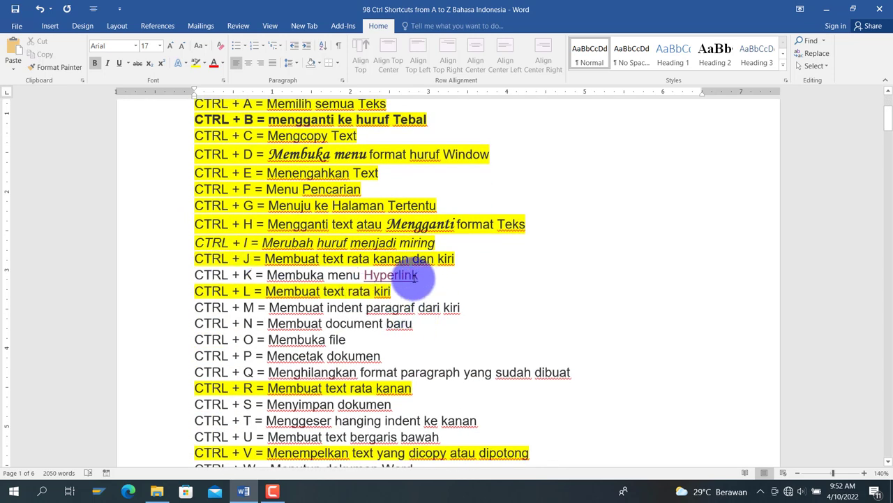
pyautogui.scroll(3, 414, 281)
pyautogui.click(188, 168)
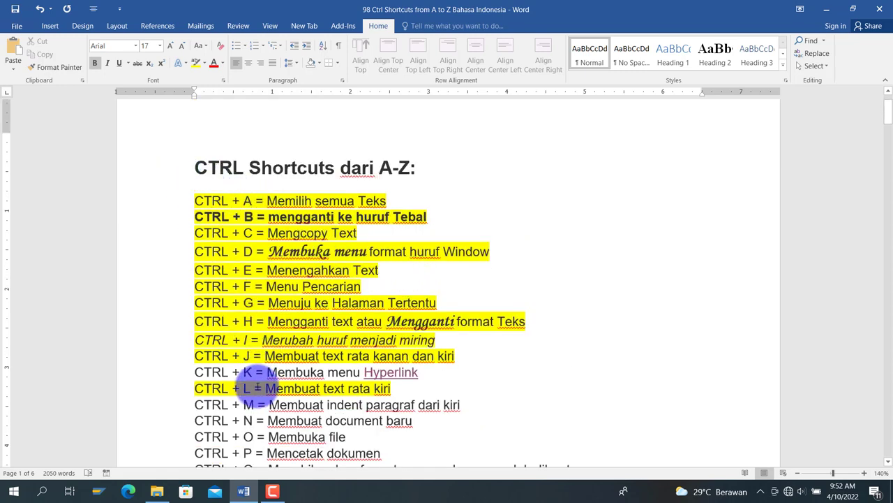
pyautogui.moveTo(195, 372); pyautogui.dragTo(419, 372)
pyautogui.click(197, 62)
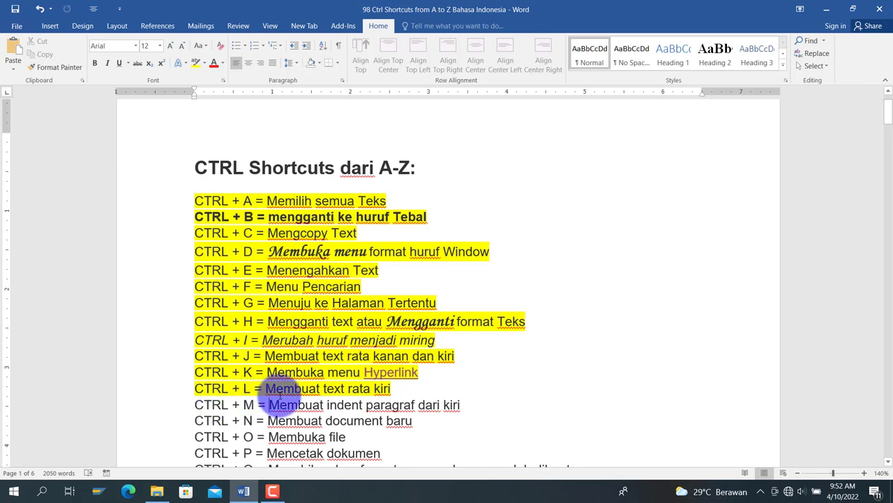
# - Move the left indent of the first "Terdapat lebih banyak contoh" paragraph below the shortcut lists inward twice, and undo both indents
pyautogui.scroll(-5, 279, 395)
pyautogui.scroll(2, 278, 395)
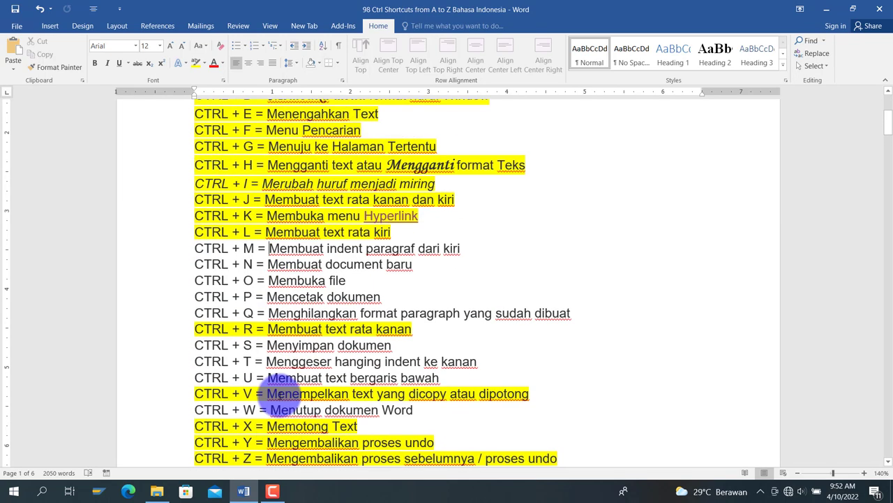
pyautogui.scroll(-12, 279, 394)
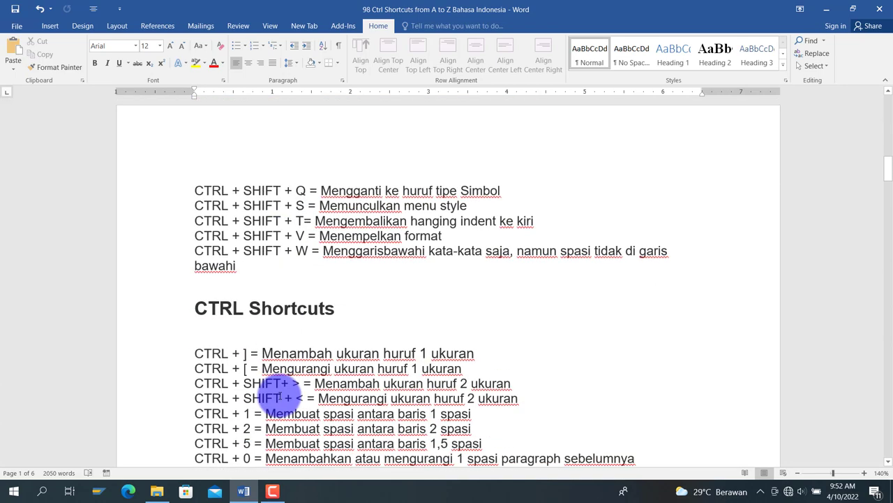
pyautogui.scroll(-5, 279, 391)
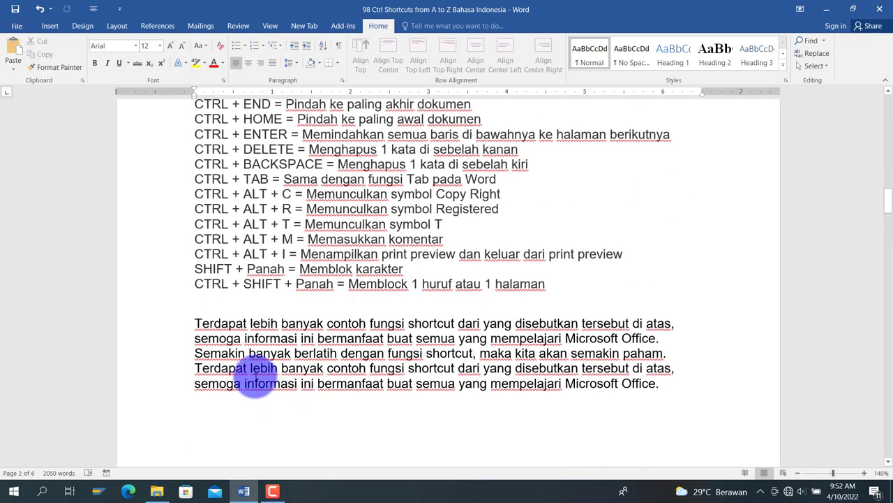
pyautogui.click(196, 322)
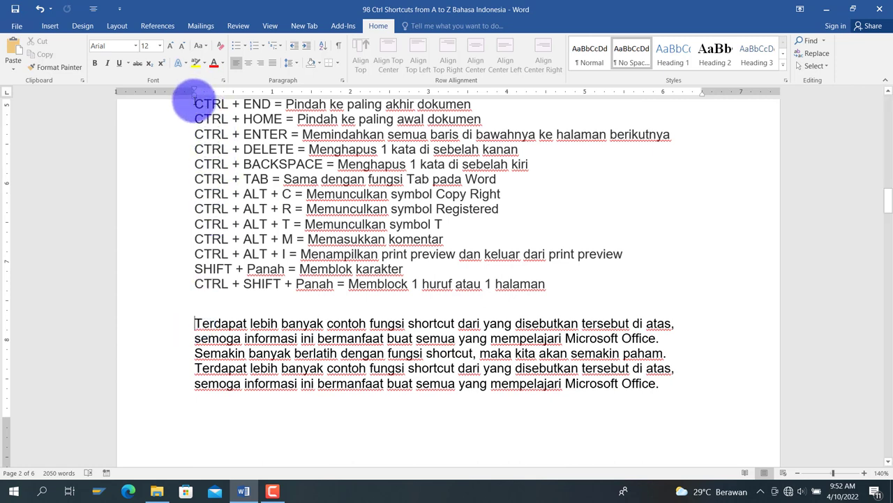
pyautogui.moveTo(198, 96); pyautogui.dragTo(223, 98)
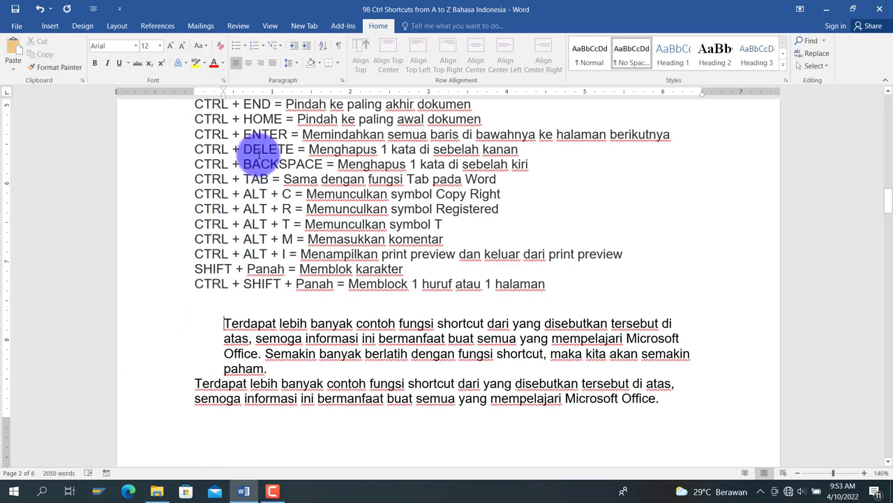
pyautogui.moveTo(223, 99); pyautogui.dragTo(253, 98)
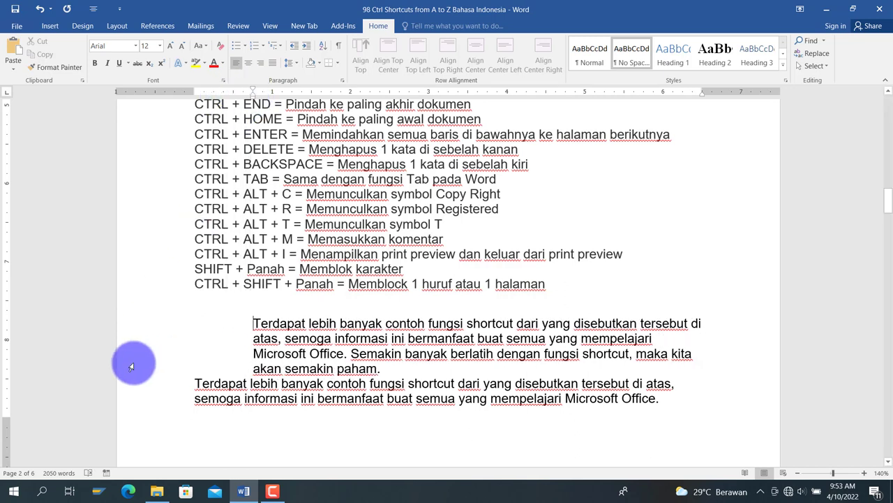
pyautogui.hotkey('ctrl', 'z')
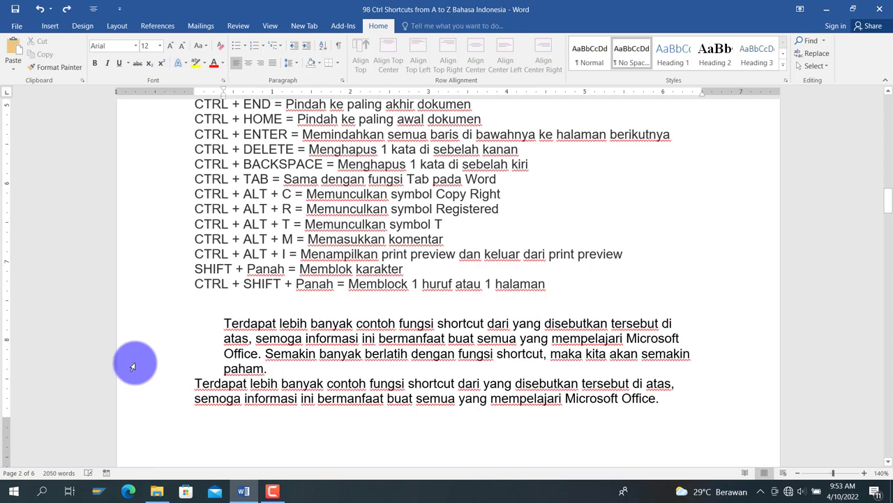
pyautogui.hotkey('ctrl', 'z')
# - Increase the hanging indent of the first "Terdapat lebih banyak contoh" paragraph by two levels and reduce it by two levels again
pyautogui.scroll(1, 132, 367)
pyautogui.scroll(-4, 132, 366)
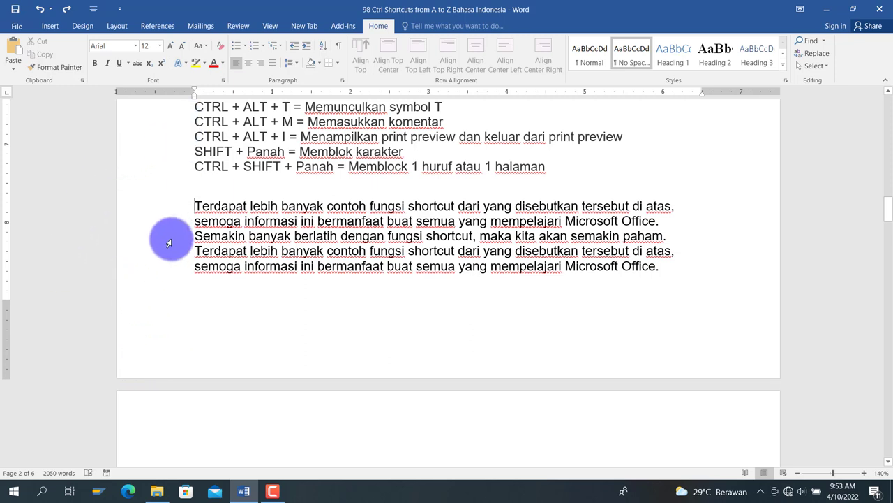
pyautogui.hotkey('ctrl', 't')
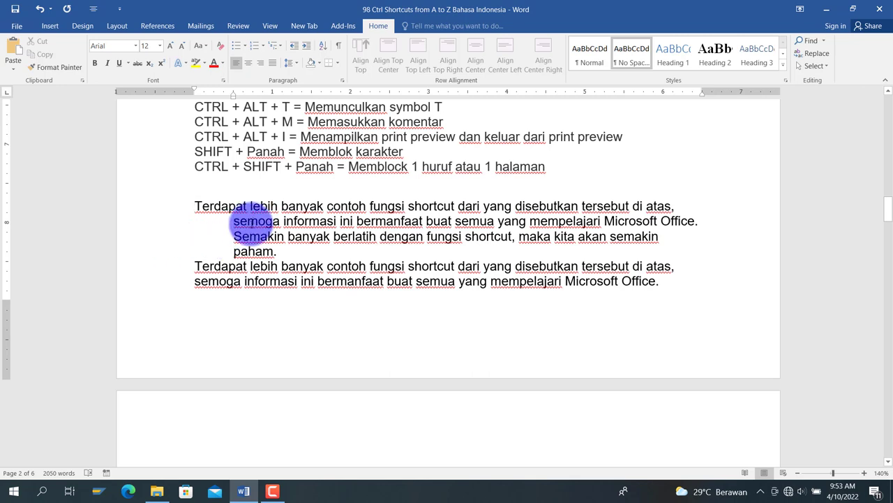
pyautogui.hotkey('ctrl', 't')
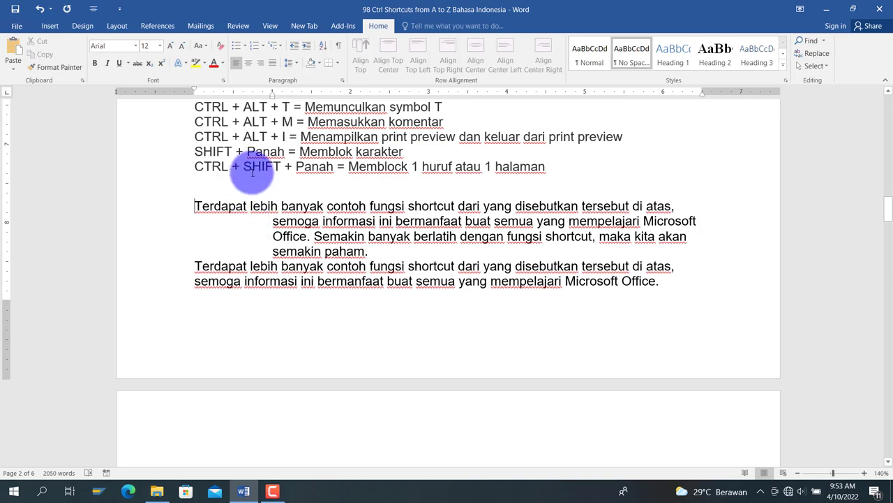
pyautogui.hotkey('ctrl', 'shift', 't')
pyautogui.hotkey('ctrl', 'shift', 't')
# - Highlight the line "CTRL + M = Membuat indent paragraf dari kiri" in yellow
pyautogui.scroll(18, 253, 171)
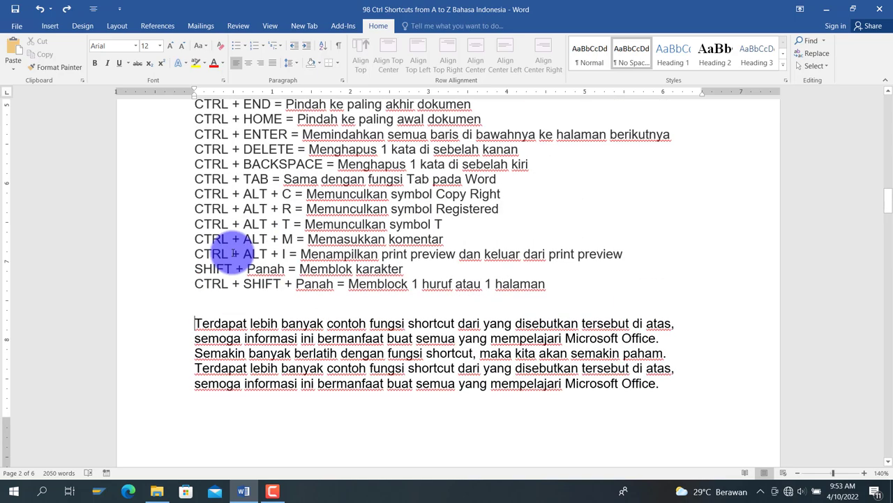
pyautogui.scroll(20, 232, 253)
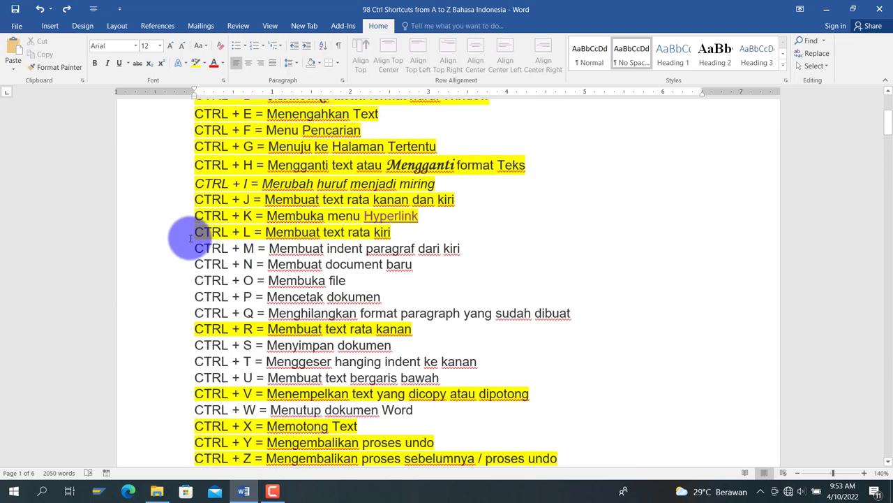
pyautogui.moveTo(197, 248); pyautogui.dragTo(463, 244)
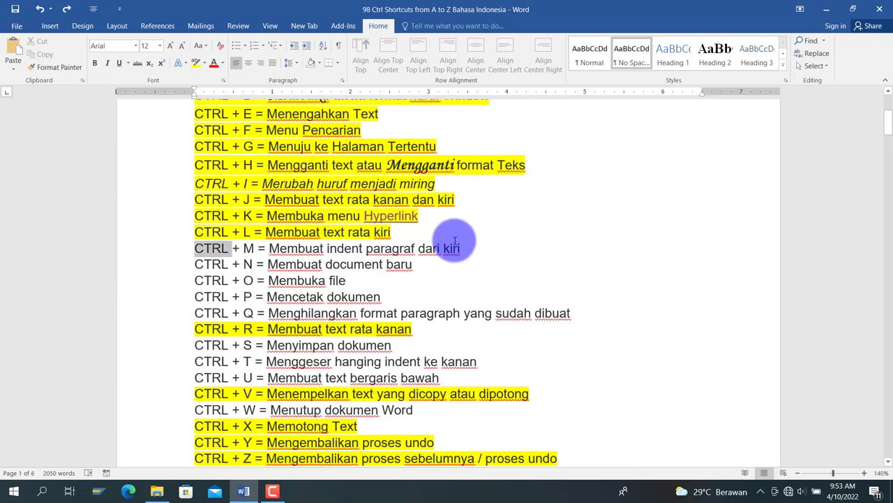
pyautogui.click(195, 62)
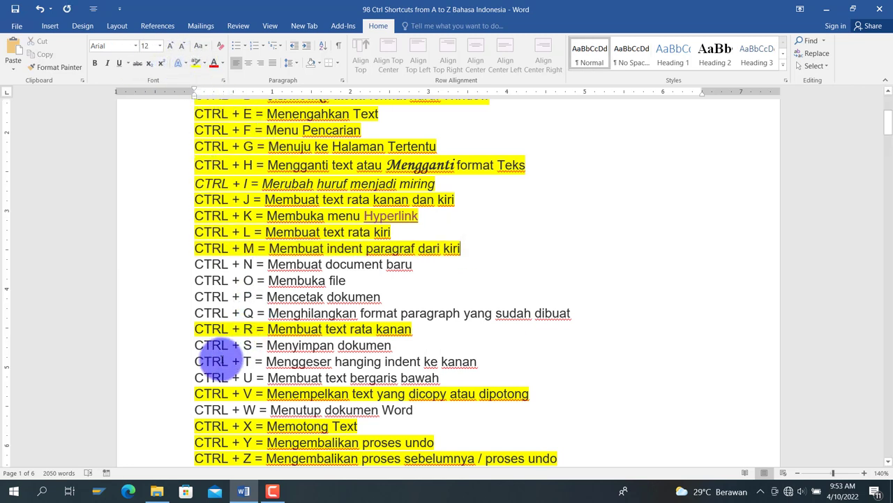
# - Highlight the line "CTRL + T = Menggeser hanging indent ke kanan" in yellow
pyautogui.moveTo(194, 361); pyautogui.dragTo(409, 359)
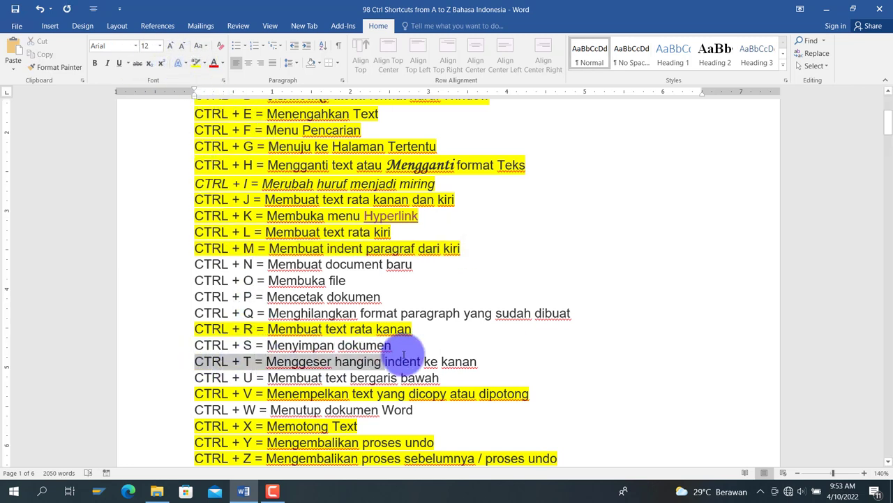
pyautogui.press('Left')
pyautogui.keyDown('shift'); pyautogui.click(474, 361); pyautogui.keyUp('shift')
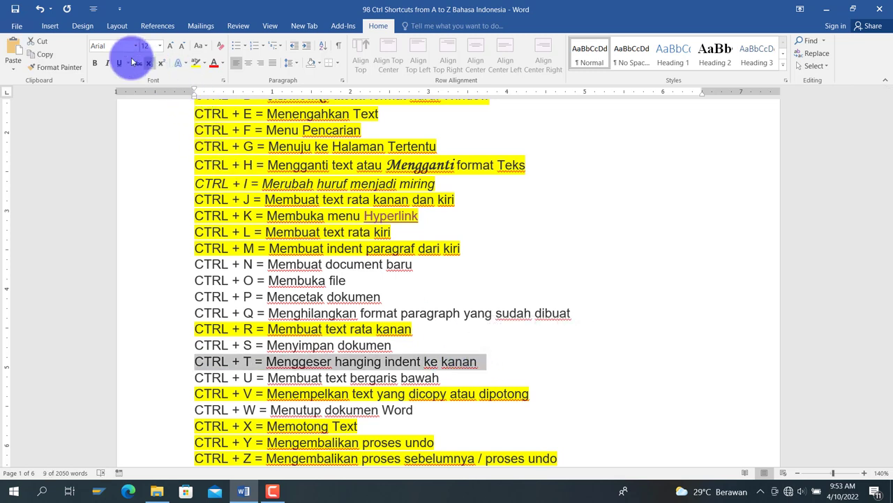
pyautogui.click(196, 62)
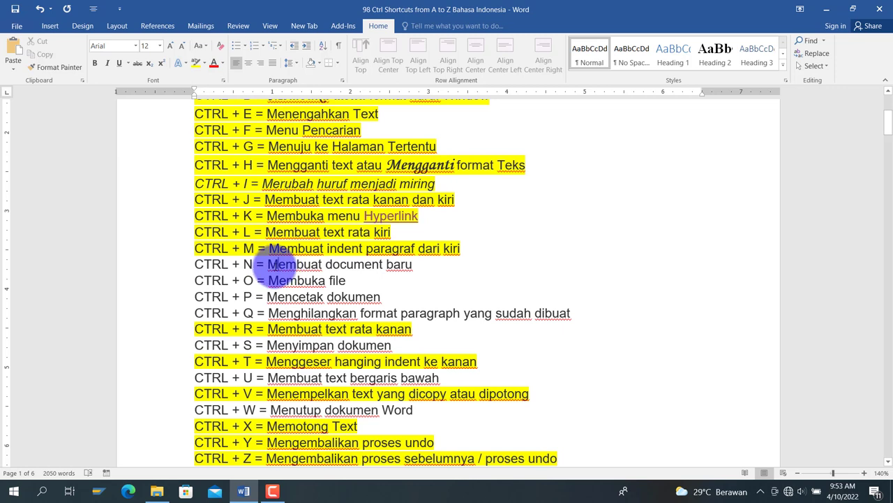
# - Create a new blank document to demonstrate the CTRL + N entry
pyautogui.hotkey('ctrl', 'n')
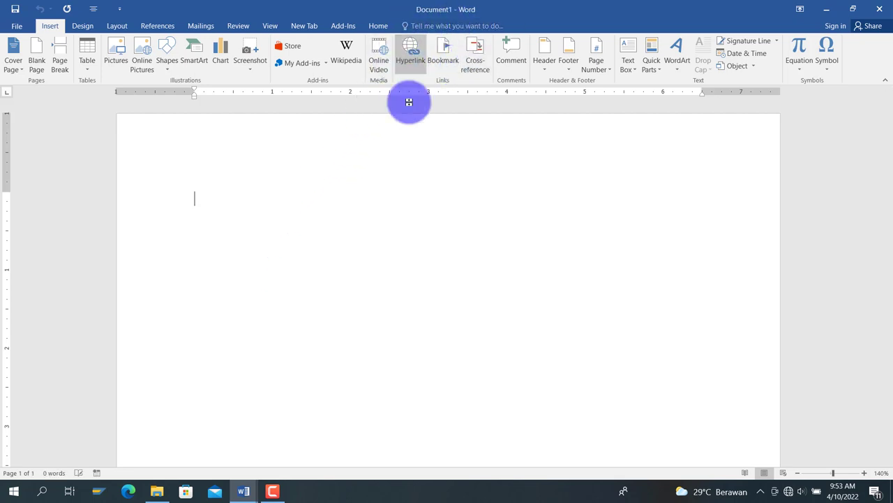
# - Return to the shortcut list document and highlight the line "CTRL + N = Membuat document baru" in yellow
pyautogui.moveTo(244, 492)
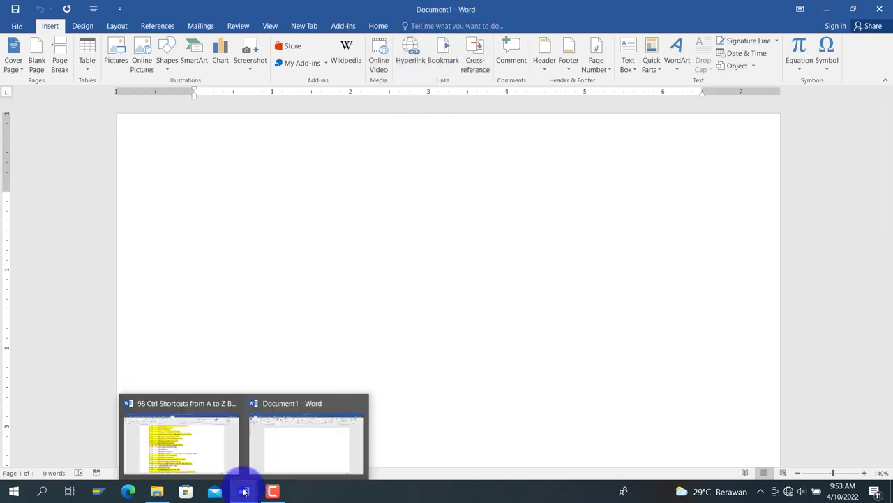
pyautogui.click(201, 446)
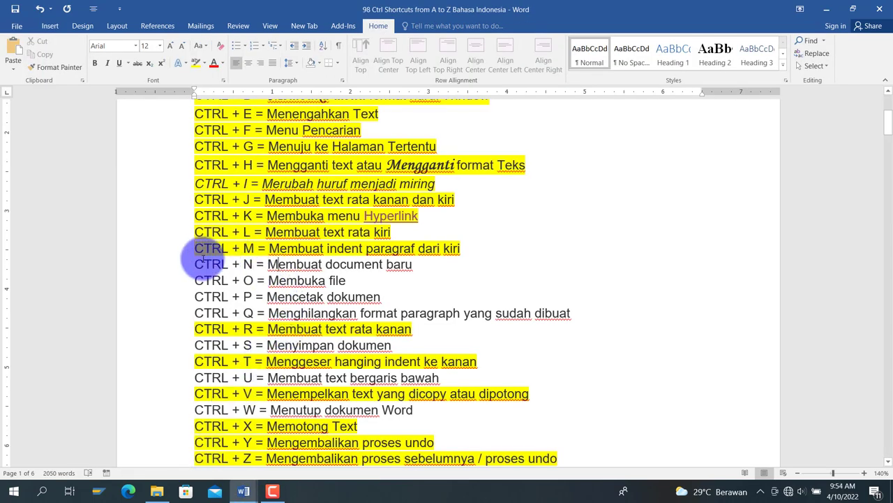
pyautogui.moveTo(197, 263); pyautogui.dragTo(458, 264)
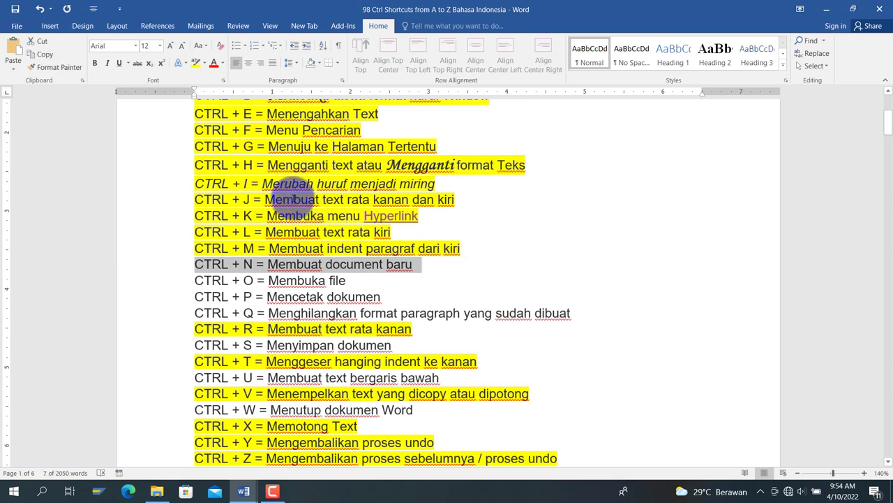
pyautogui.click(196, 62)
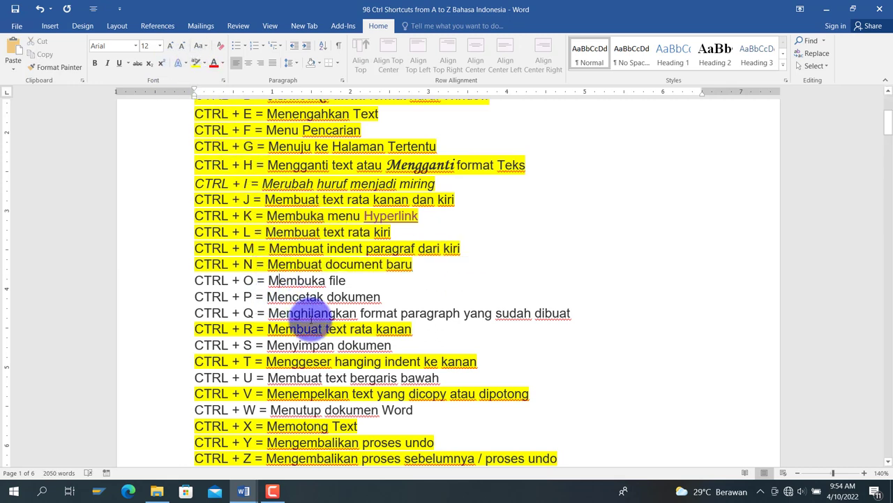
# - Open the recent document "96 Membuat Header pada Excel dan Word" to demonstrate the CTRL + O entry
pyautogui.hotkey('ctrl', 'o')
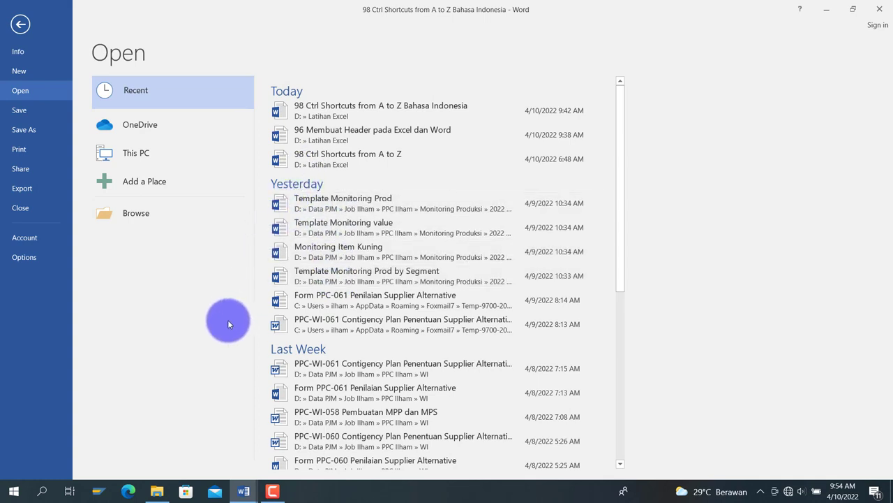
pyautogui.click(308, 141)
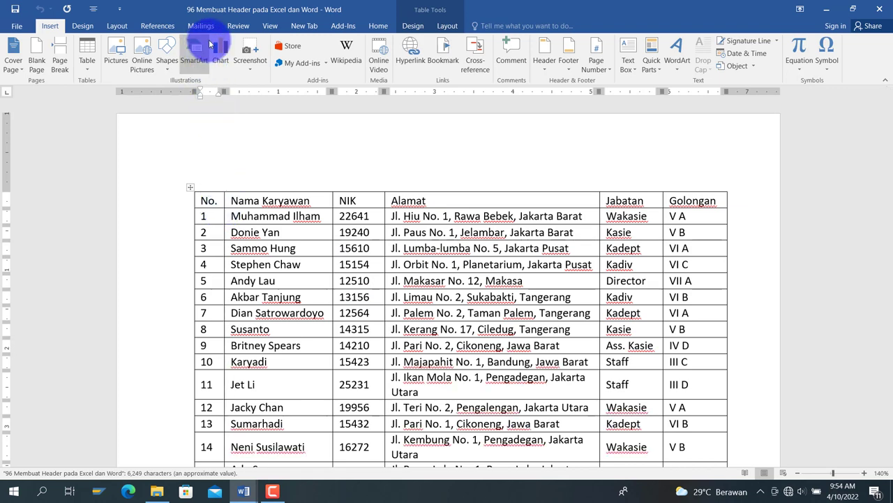
pyautogui.click(365, 148)
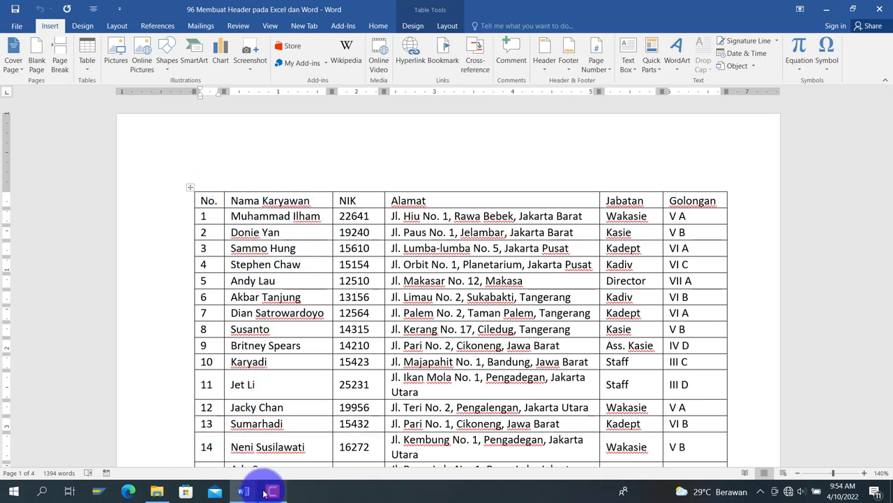
# - Switch back to the shortcut list document and highlight the line "CTRL + O = Membuka file" in yellow
pyautogui.moveTo(241, 490)
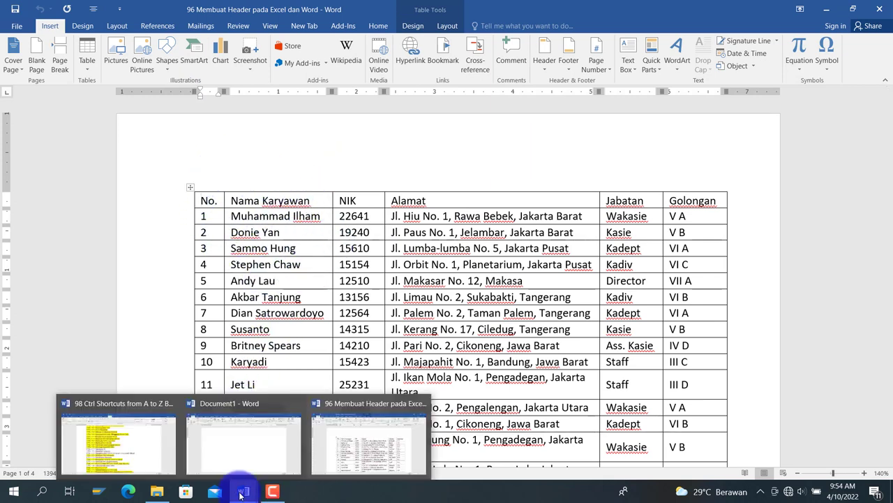
pyautogui.click(138, 438)
pyautogui.moveTo(191, 280); pyautogui.dragTo(345, 280)
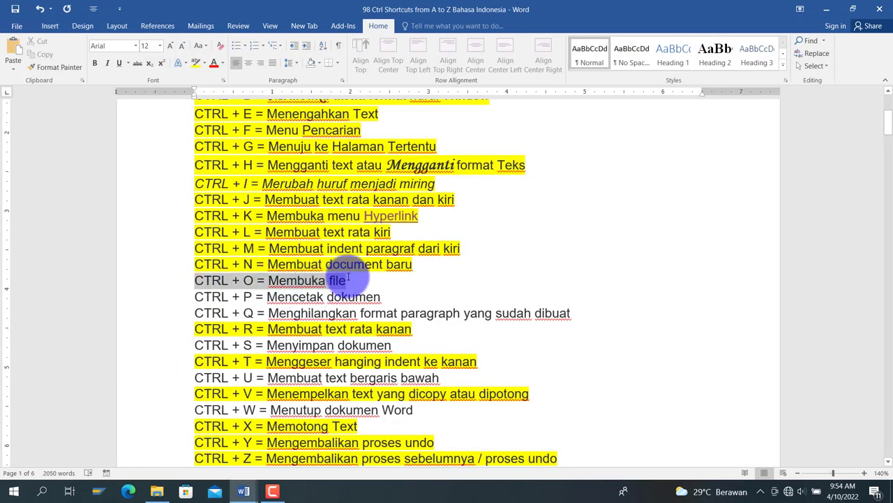
pyautogui.click(196, 62)
pyautogui.click(268, 266)
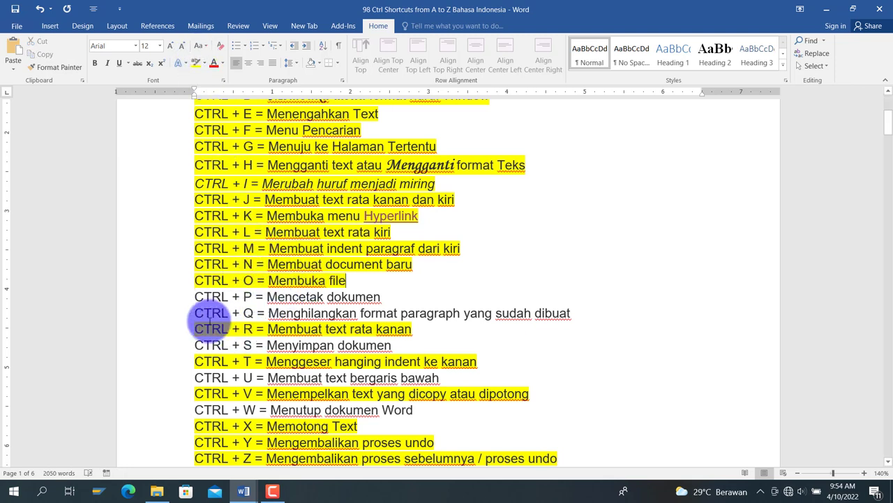
# - Open the document's print settings, look through the available printers and return to the document without printing
pyautogui.moveTo(197, 303); pyautogui.dragTo(208, 303)
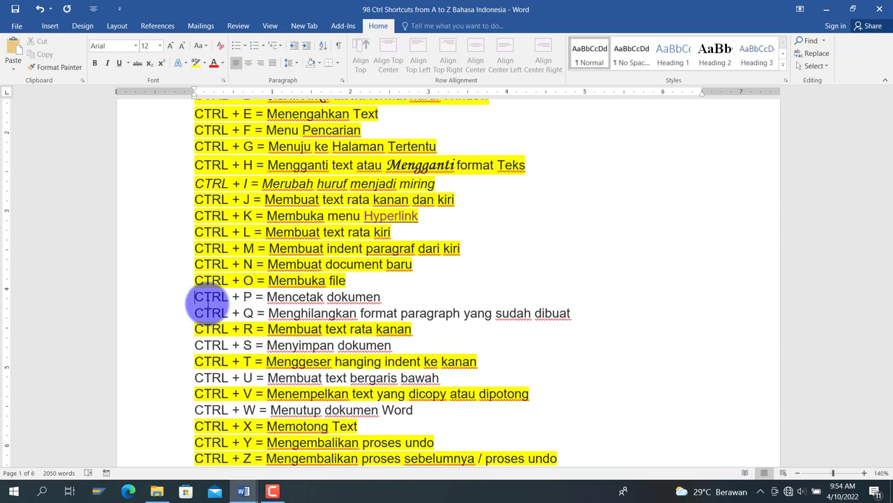
pyautogui.hotkey('ctrl', 'p')
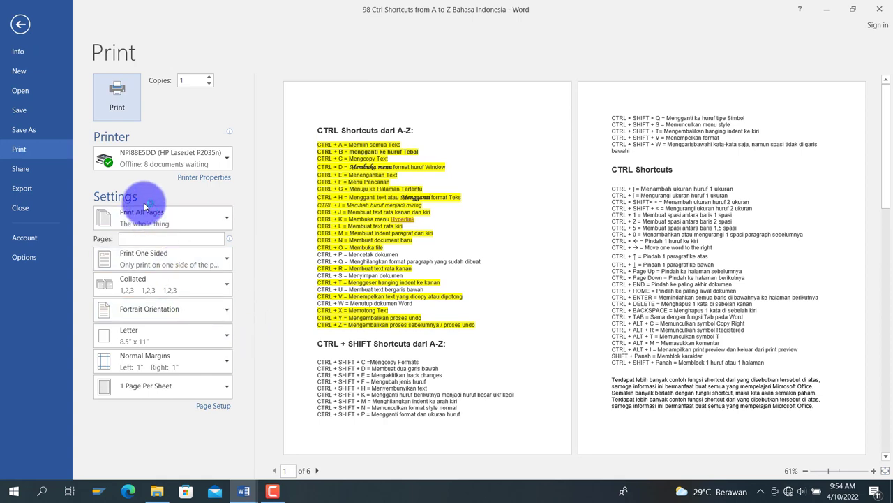
pyautogui.click(168, 164)
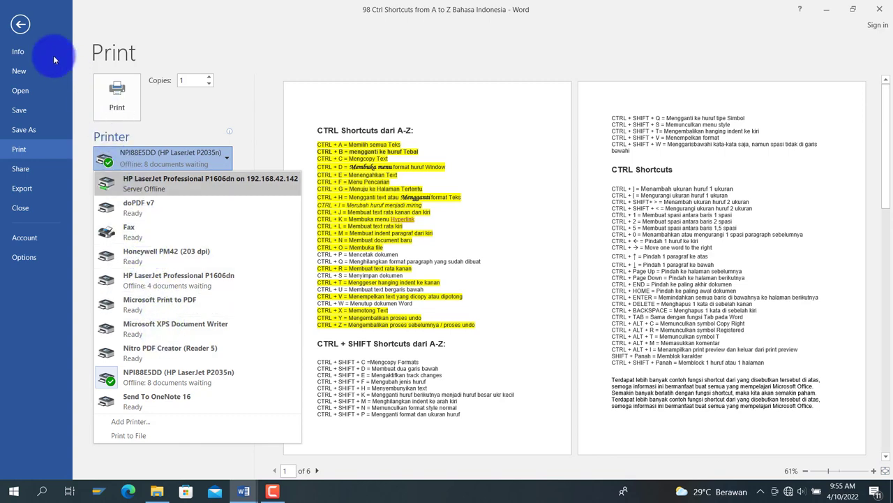
pyautogui.click(20, 26)
pyautogui.click(19, 27)
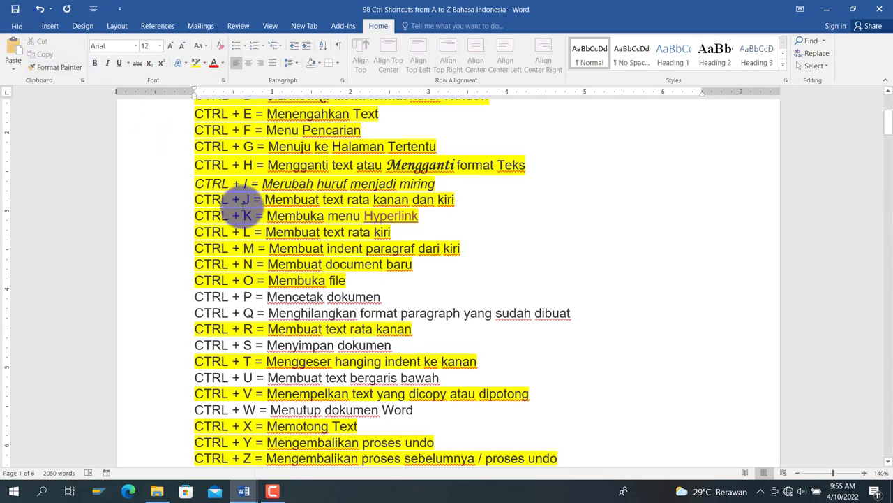
# - Highlight the line "CTRL + P = Mencetak dokumen" in yellow
pyautogui.moveTo(194, 296); pyautogui.dragTo(382, 297)
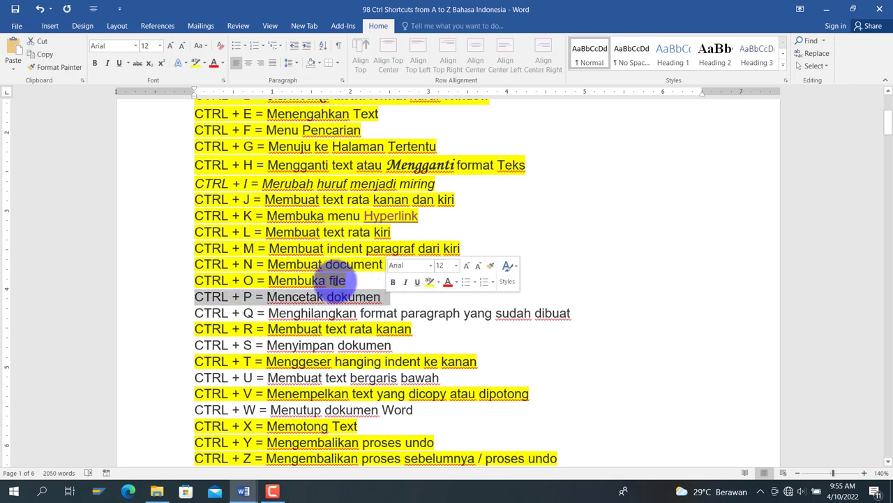
pyautogui.click(195, 65)
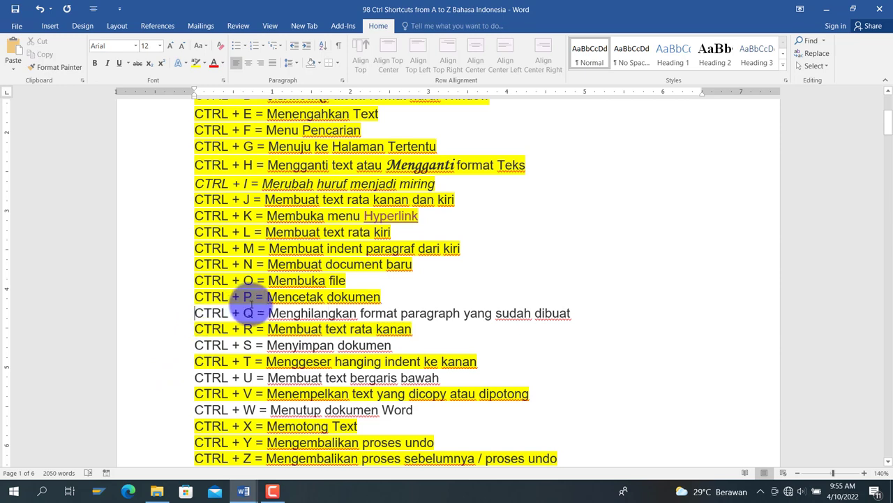
pyautogui.scroll(-2, 223, 307)
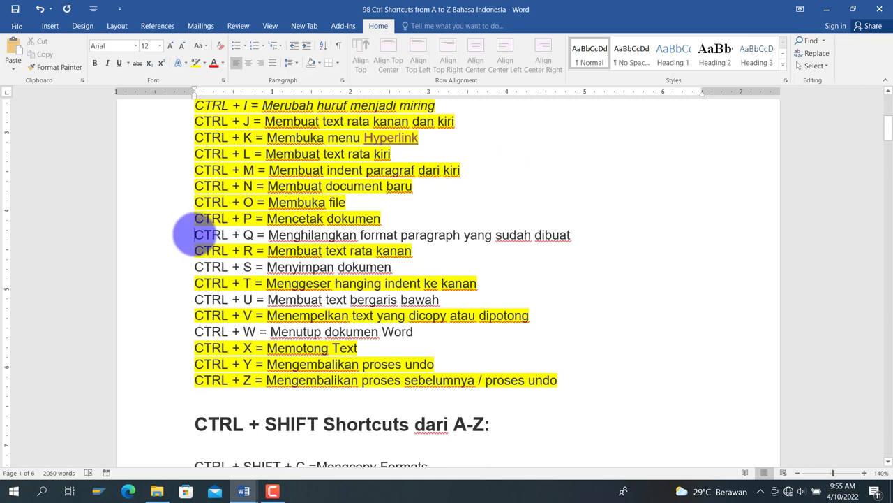
pyautogui.moveTo(196, 221); pyautogui.dragTo(388, 226)
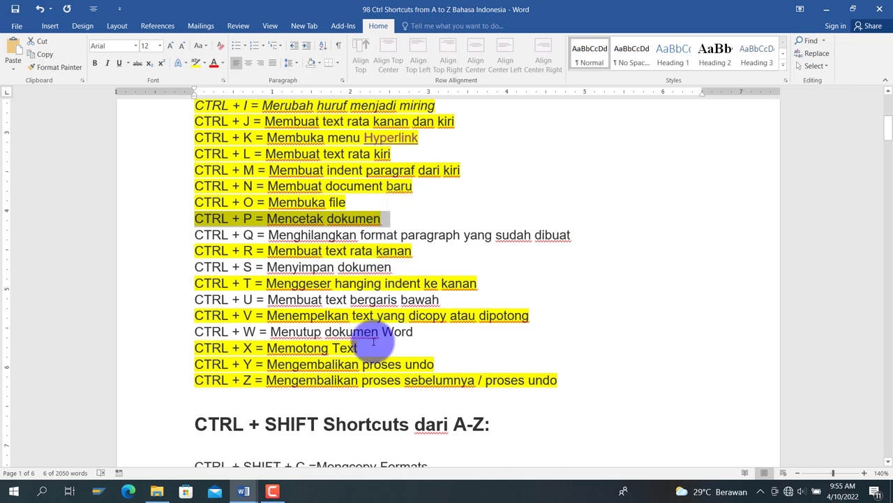
pyautogui.click(377, 244)
# - Apply one level of hanging indent to the first "Terdapat lebih banyak contoh" paragraph and remove that paragraph formatting again
pyautogui.scroll(-15, 377, 245)
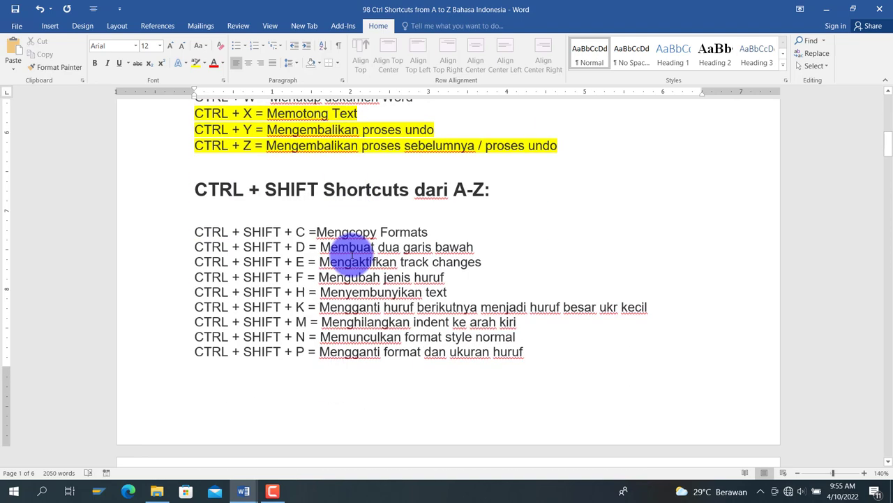
pyautogui.scroll(-10, 352, 255)
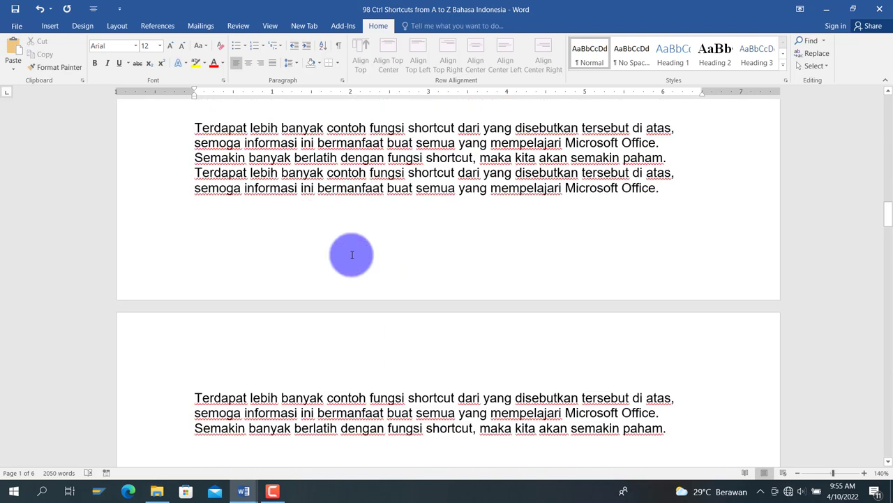
pyautogui.scroll(2, 227, 222)
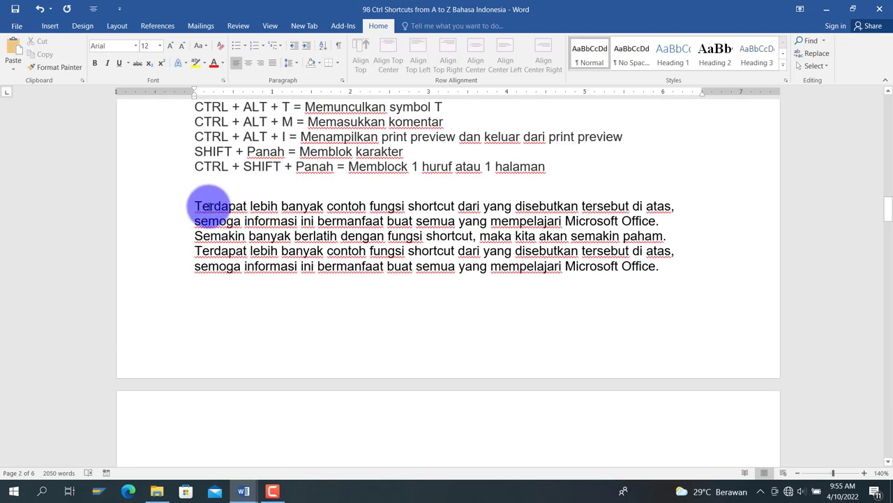
pyautogui.click(211, 207)
pyautogui.hotkey('ctrl', 't')
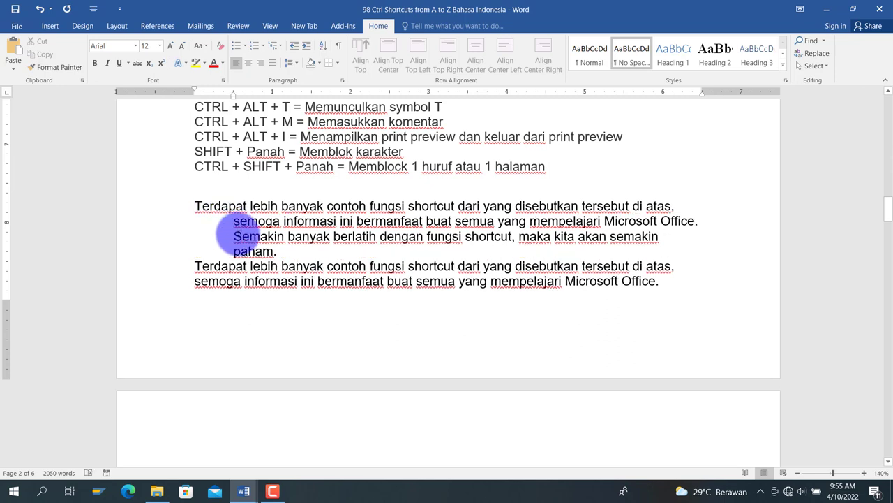
pyautogui.hotkey('ctrl', 'shift', 't')
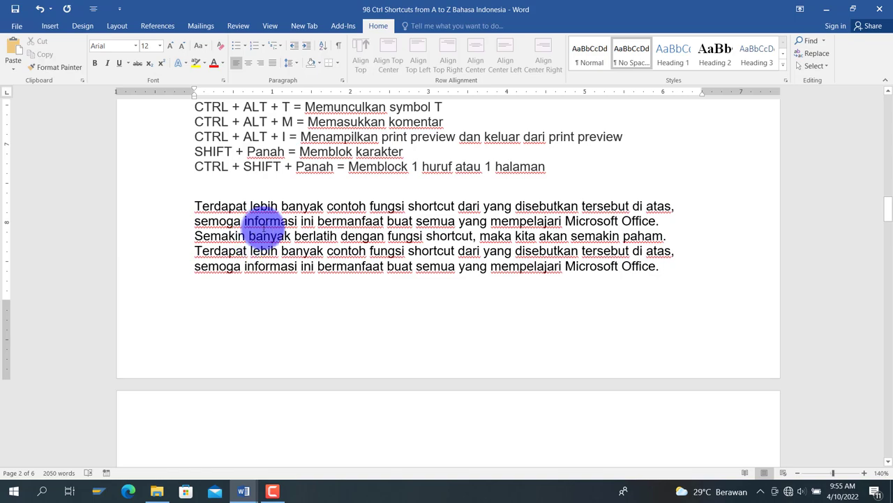
# - Highlight the line "CTRL + Q = Menghilangkan format paragraph yang sudah dibuat" in yellow
pyautogui.scroll(20, 265, 230)
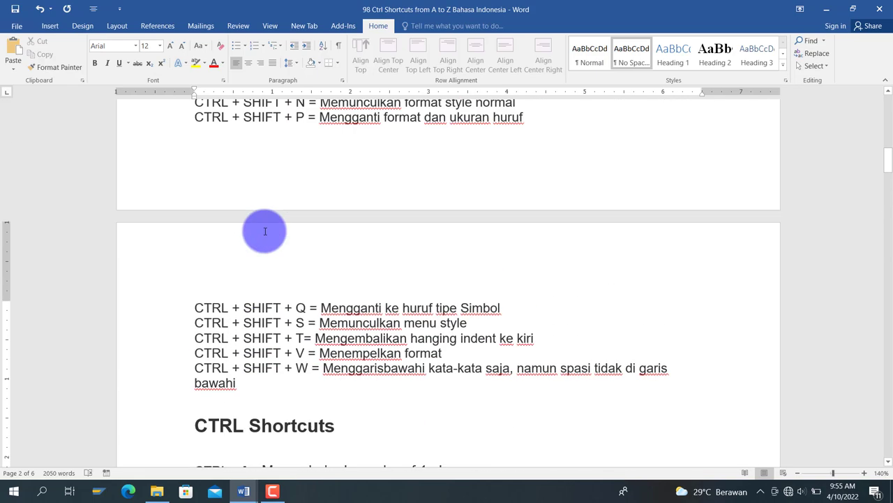
pyautogui.scroll(10, 213, 227)
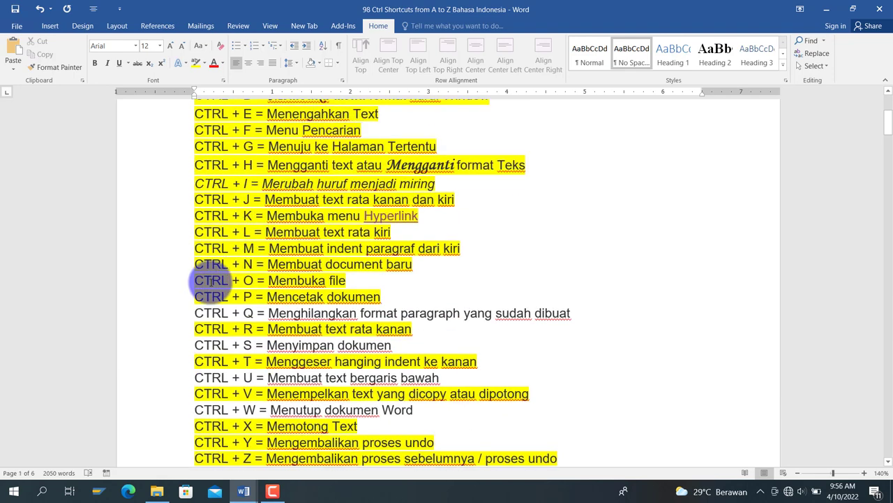
pyautogui.moveTo(196, 312); pyautogui.dragTo(559, 314)
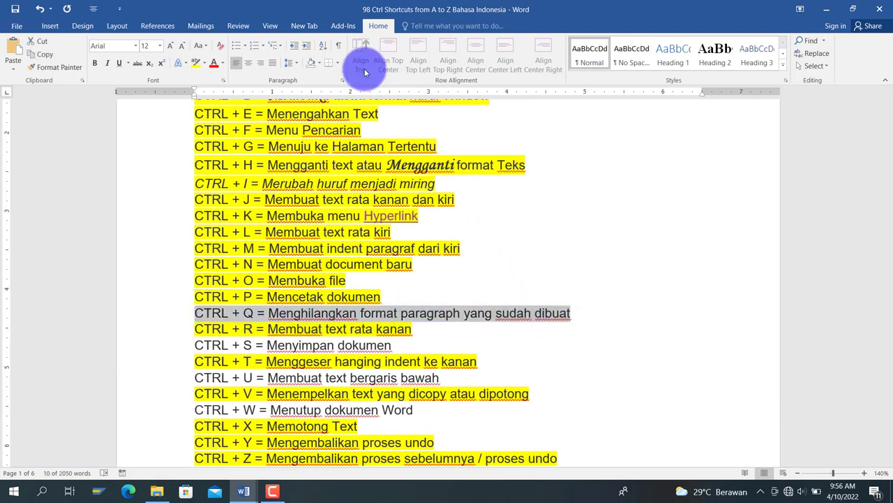
pyautogui.click(195, 62)
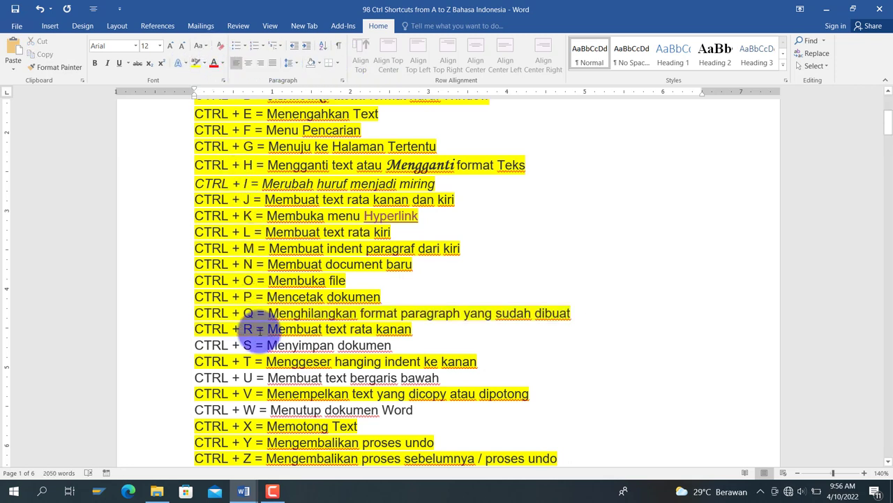
# - Highlight the line "CTRL + S = Menyimpan dokumen" in yellow
pyautogui.click(276, 346)
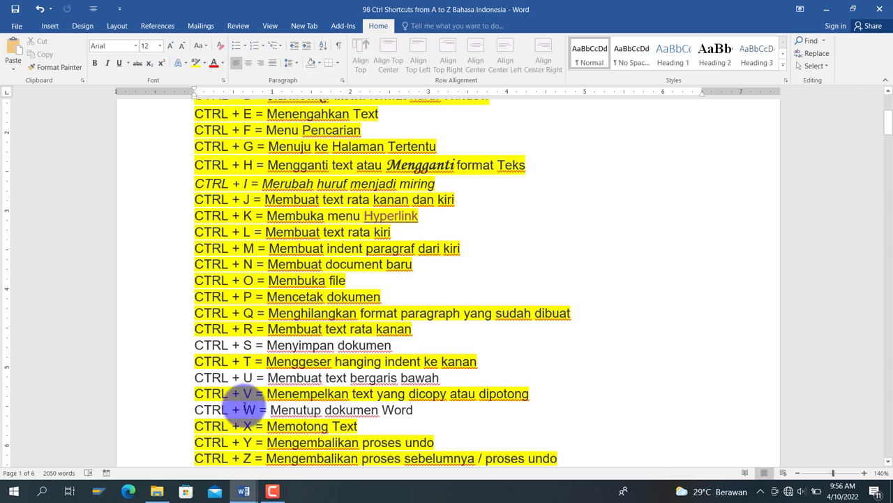
pyautogui.moveTo(194, 345); pyautogui.dragTo(314, 347)
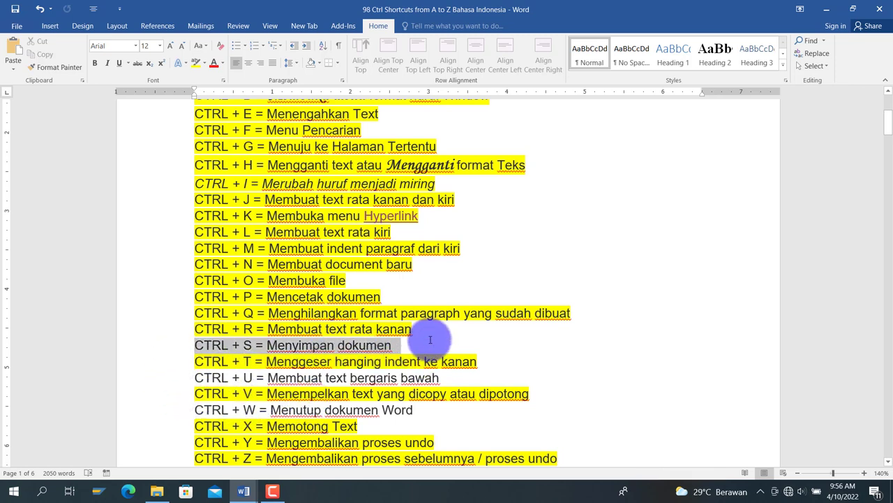
pyautogui.click(197, 63)
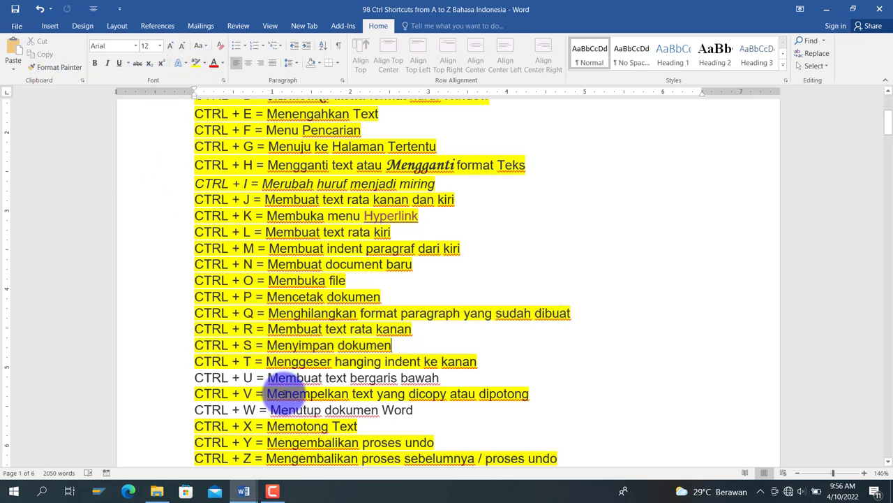
# - Underline the line "CTRL + U = Membuat text bergaris bawah" and highlight it in yellow
pyautogui.moveTo(207, 377); pyautogui.dragTo(421, 381)
pyautogui.hotkey('ctrl', 'u')
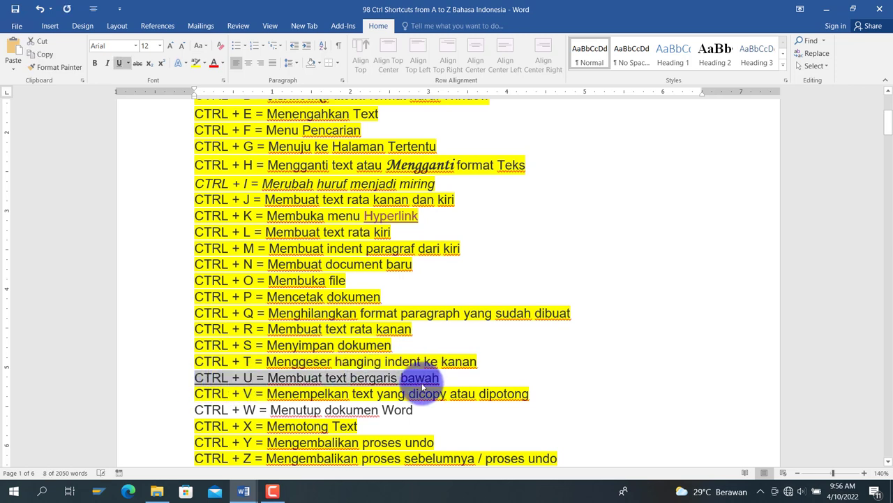
pyautogui.click(258, 260)
pyautogui.moveTo(187, 379); pyautogui.dragTo(448, 384)
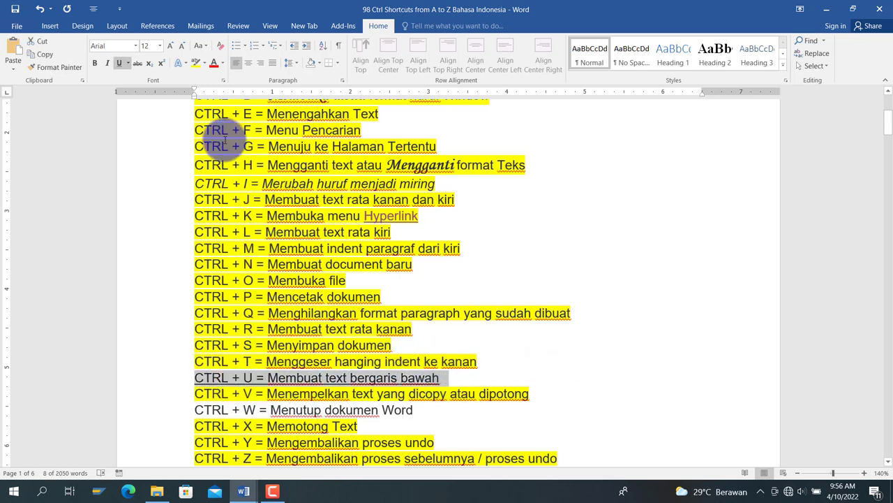
pyautogui.click(195, 62)
pyautogui.press('Right')
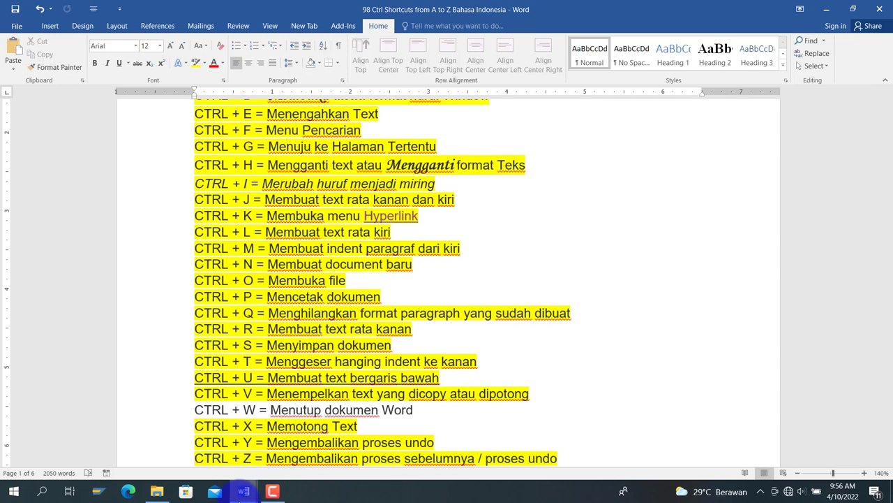
# - Switch to the blank document Document1 and close it to demonstrate the CTRL + W entry
pyautogui.moveTo(242, 492)
pyautogui.click(250, 452)
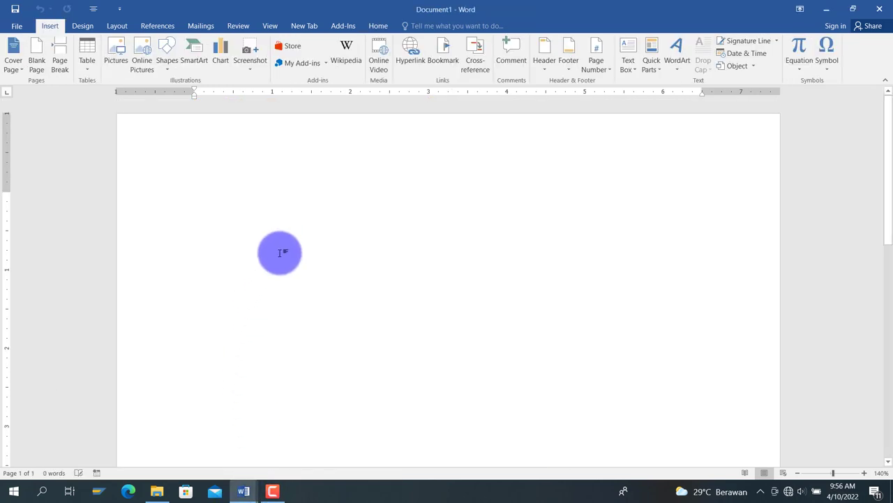
pyautogui.hotkey('ctrl', 'w')
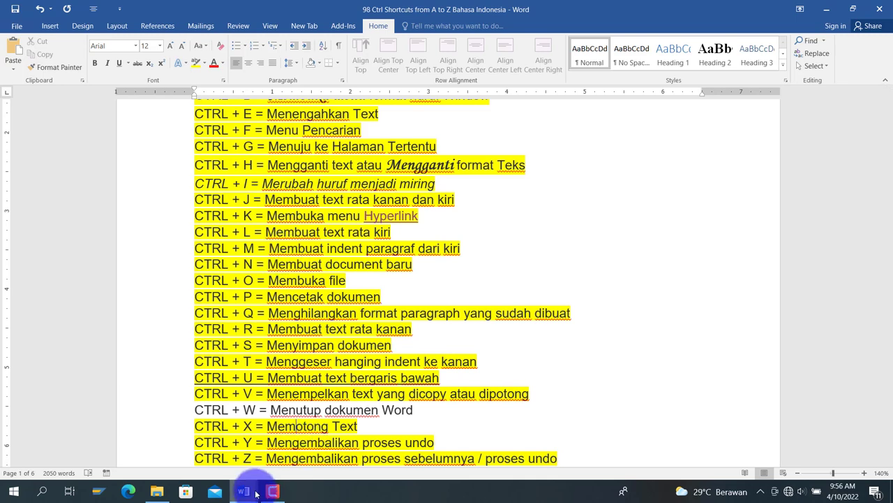
# - Return to the shortcut list document and highlight the line "CTRL + W = Menutup dokumen Word" in yellow
pyautogui.moveTo(245, 493)
pyautogui.click(295, 443)
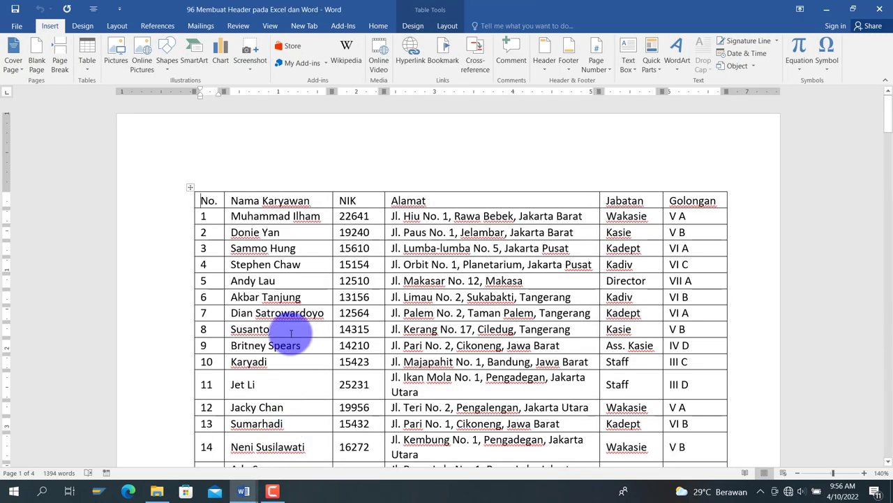
pyautogui.hotkey('alt', 'Tab')
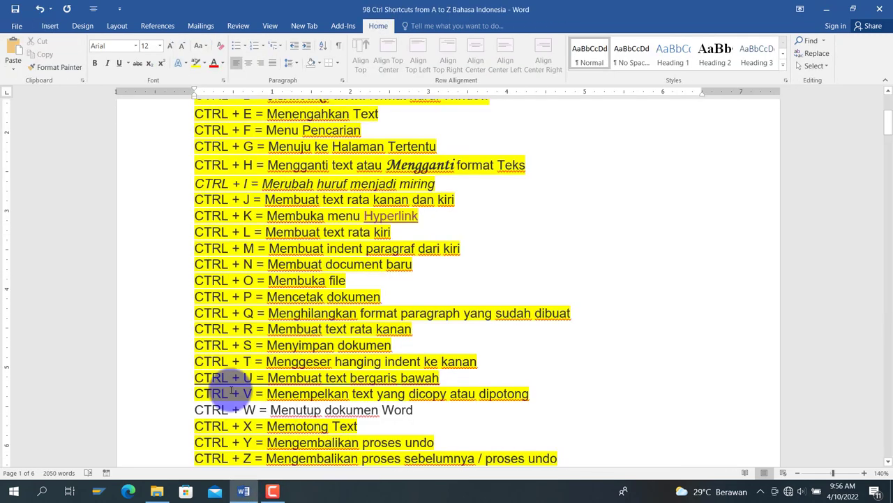
pyautogui.moveTo(195, 411); pyautogui.dragTo(395, 413)
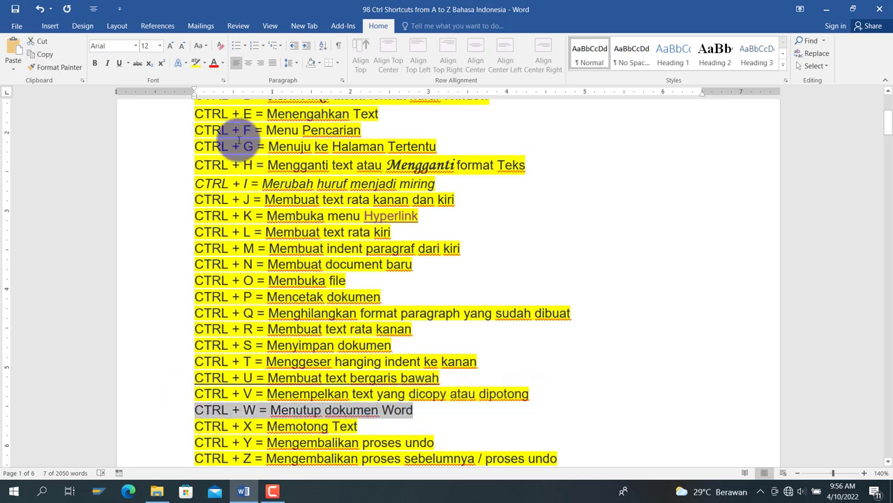
pyautogui.click(194, 62)
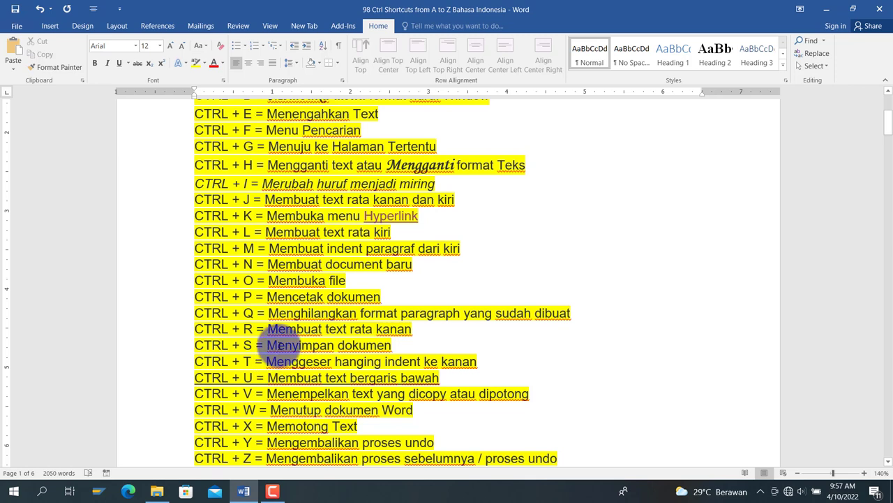
pyautogui.click(277, 345)
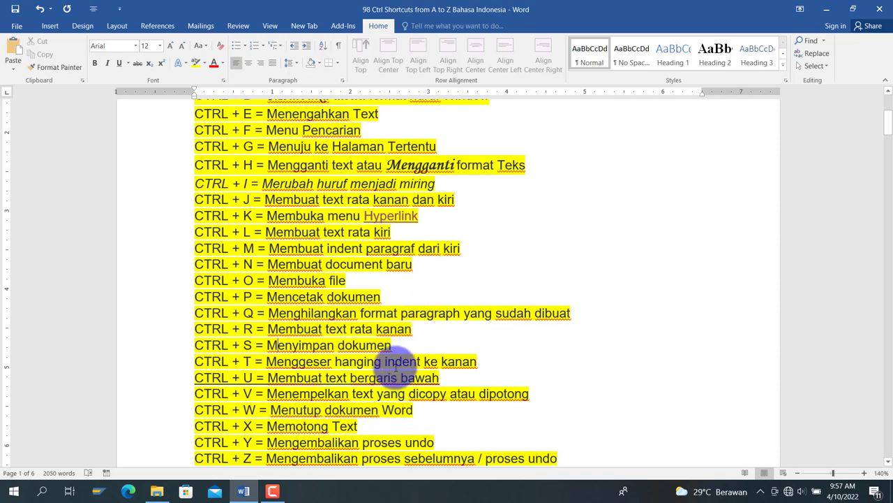
# - Highlight the line "CTRL + SHIFT + C =Mengcopy Formats" in yellow in the CTRL + SHIFT section
pyautogui.scroll(-8, 398, 361)
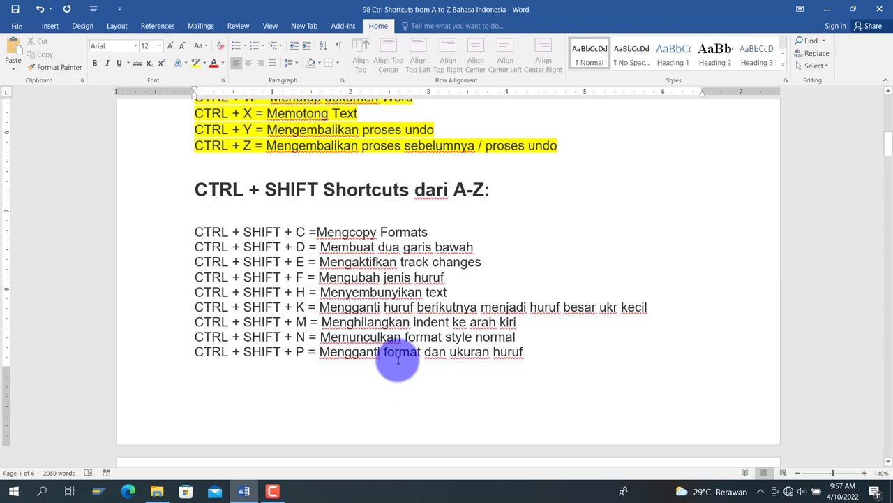
pyautogui.scroll(-1, 399, 360)
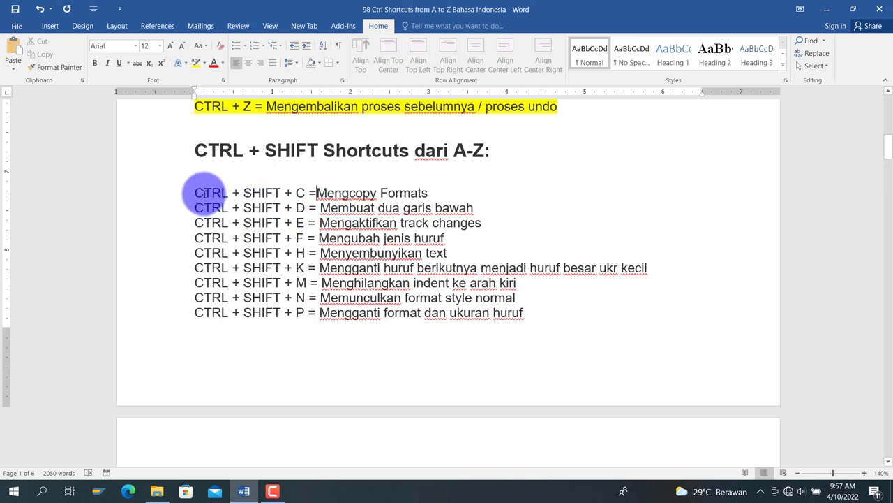
pyautogui.moveTo(196, 193); pyautogui.dragTo(308, 192)
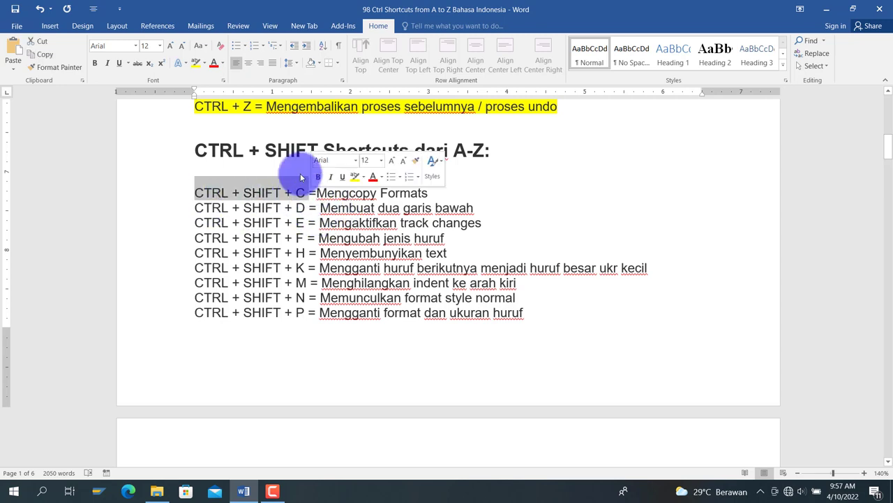
pyautogui.click(198, 62)
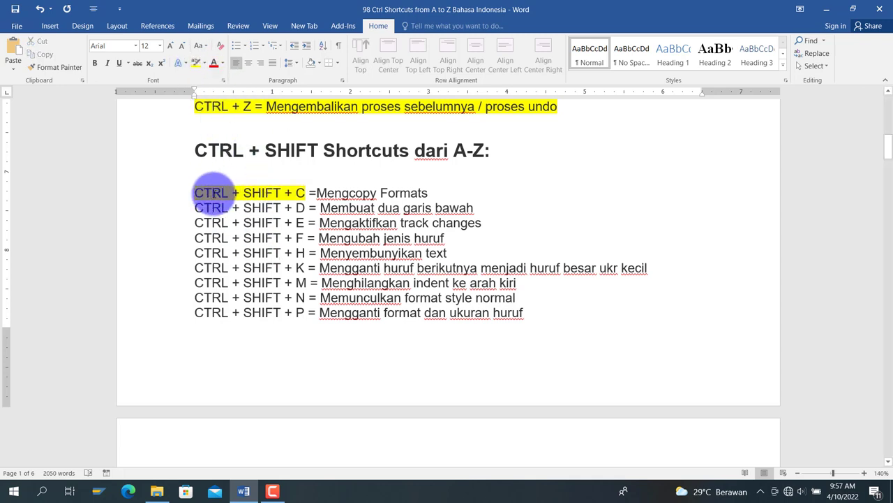
pyautogui.moveTo(193, 196); pyautogui.dragTo(303, 193)
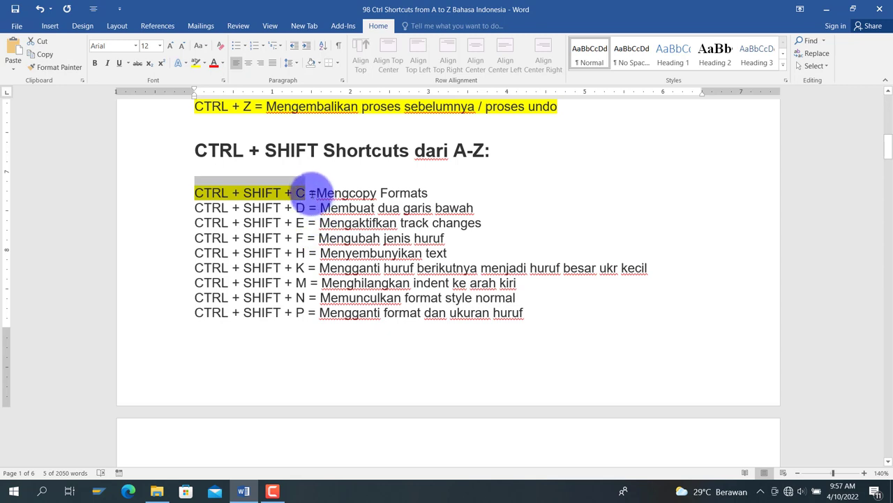
pyautogui.click(309, 192)
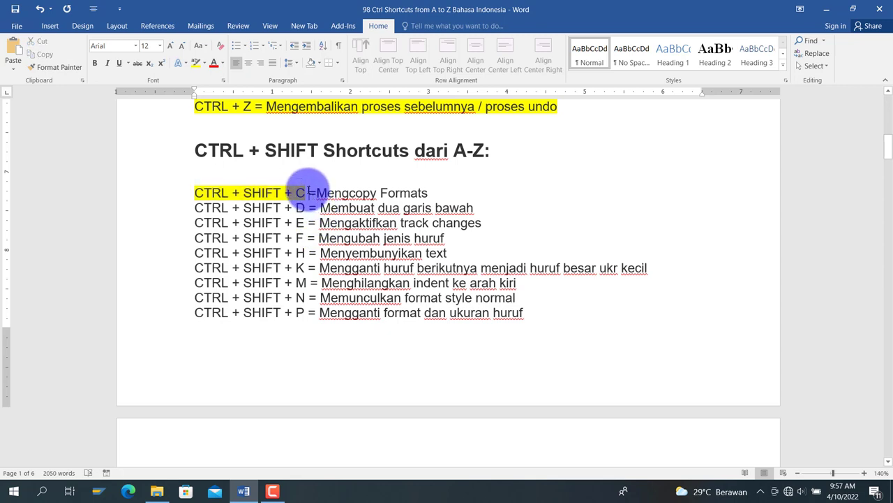
pyautogui.moveTo(307, 190); pyautogui.dragTo(467, 195)
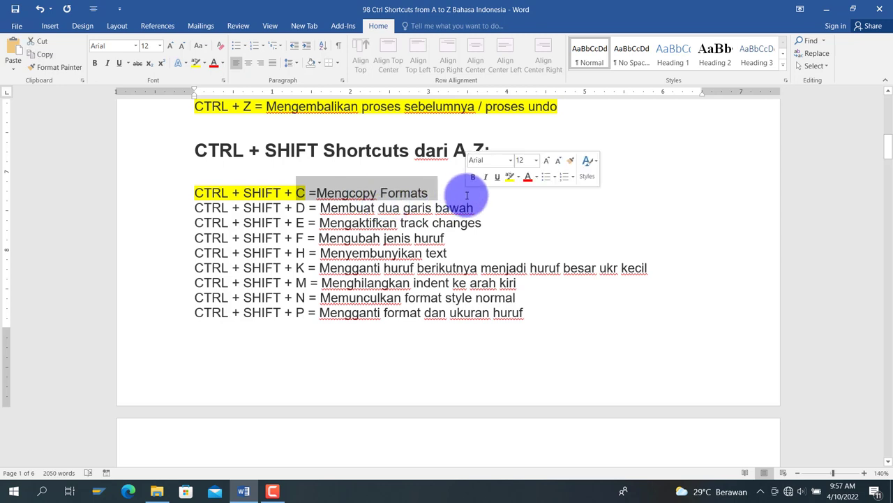
pyautogui.hotkey('ctrl', 'alt', 'h')
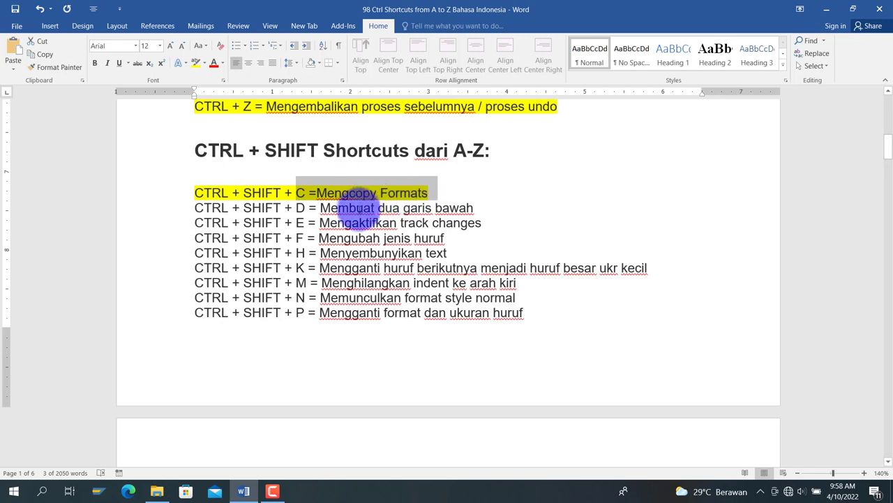
# - Highlight the line "CTRL + SHIFT + V = Menempelkan format" on the second page in yellow
pyautogui.scroll(-3, 301, 210)
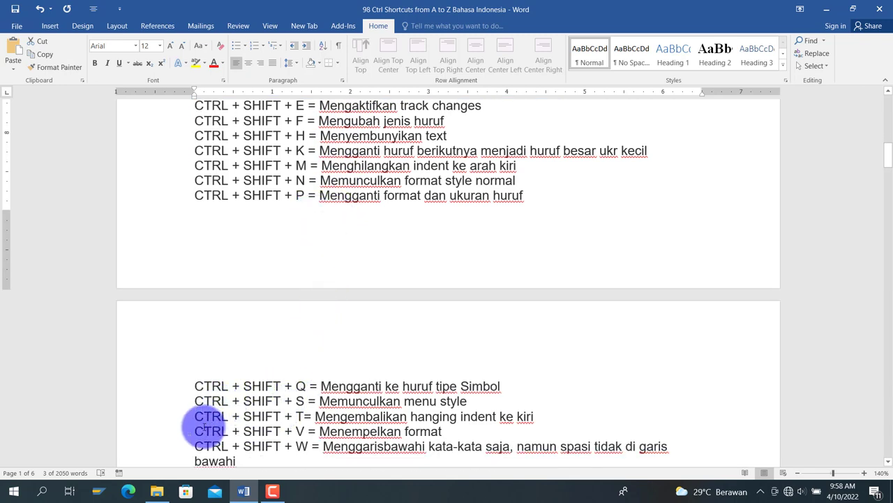
pyautogui.moveTo(197, 430); pyautogui.dragTo(472, 429)
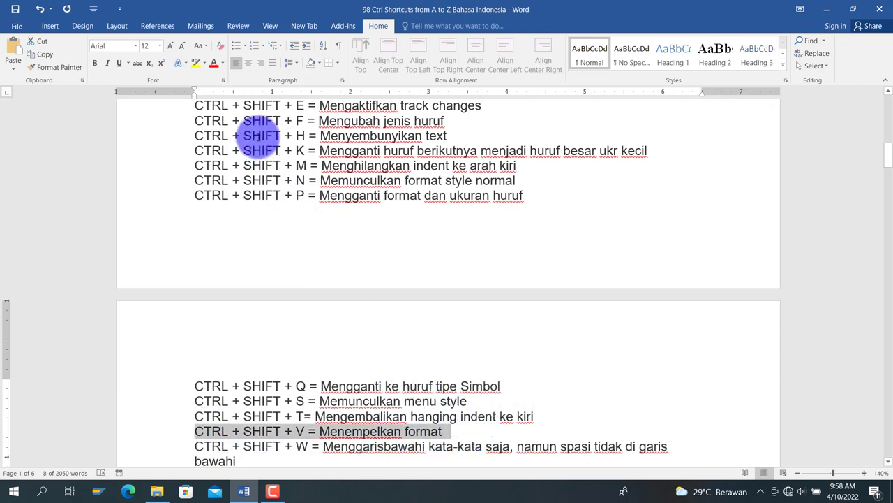
pyautogui.click(197, 63)
pyautogui.click(240, 196)
pyautogui.scroll(2, 259, 256)
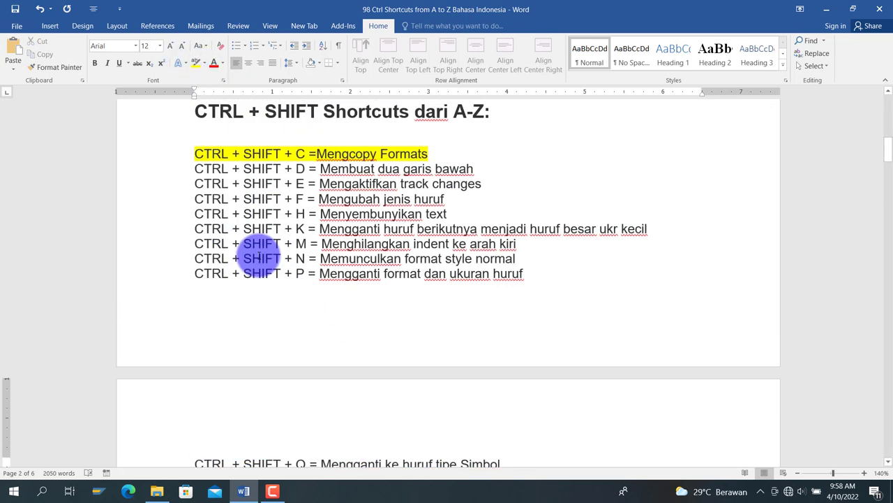
pyautogui.scroll(1, 314, 175)
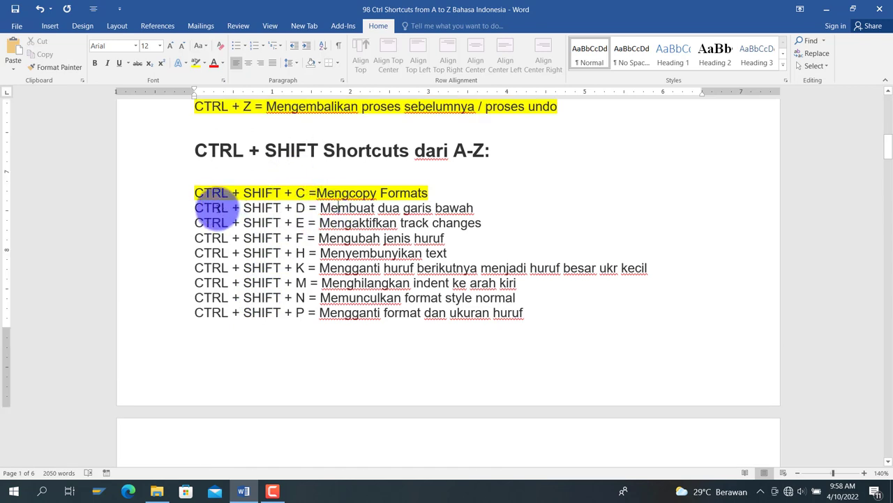
pyautogui.moveTo(198, 207); pyautogui.dragTo(463, 207)
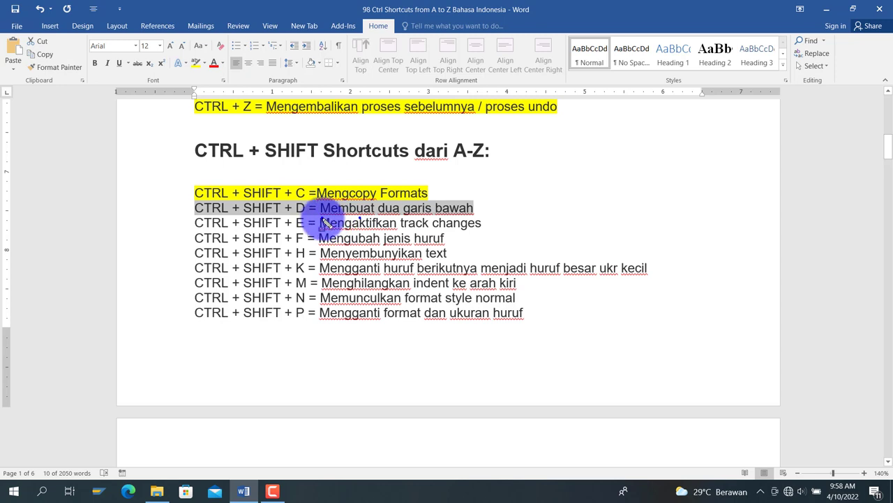
pyautogui.moveTo(359, 222); pyautogui.dragTo(490, 222)
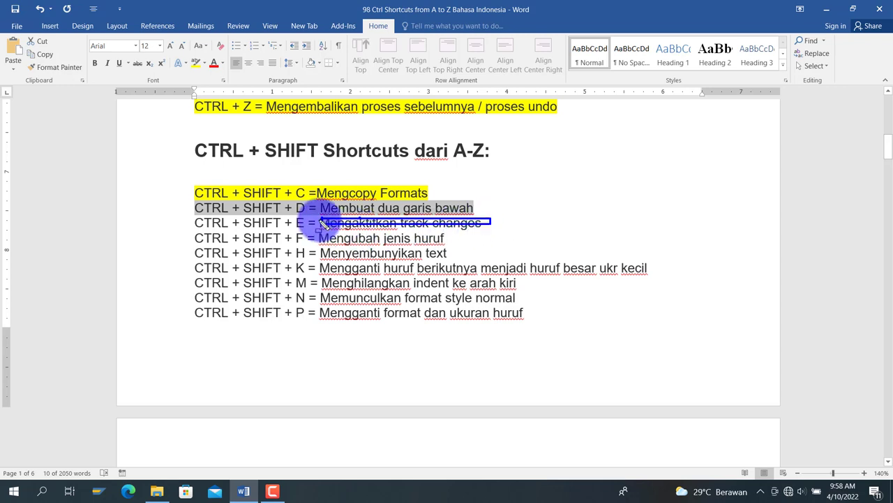
pyautogui.moveTo(323, 224); pyautogui.dragTo(188, 227)
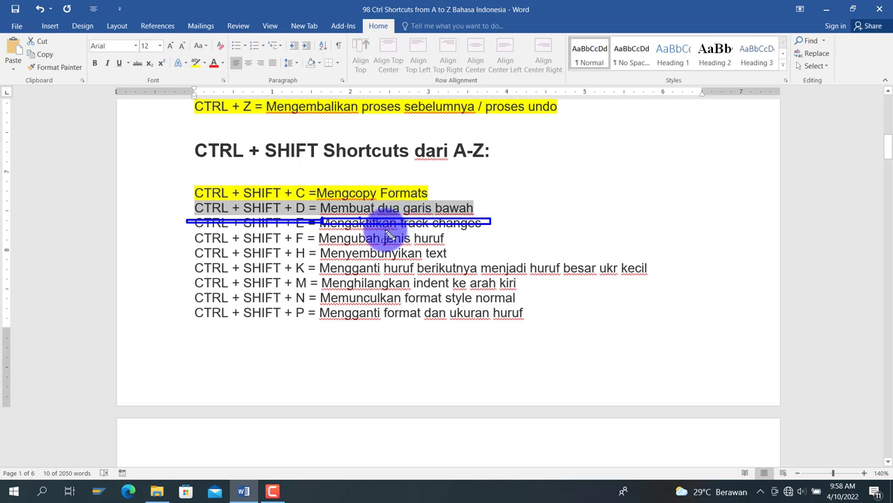
pyautogui.press('Escape')
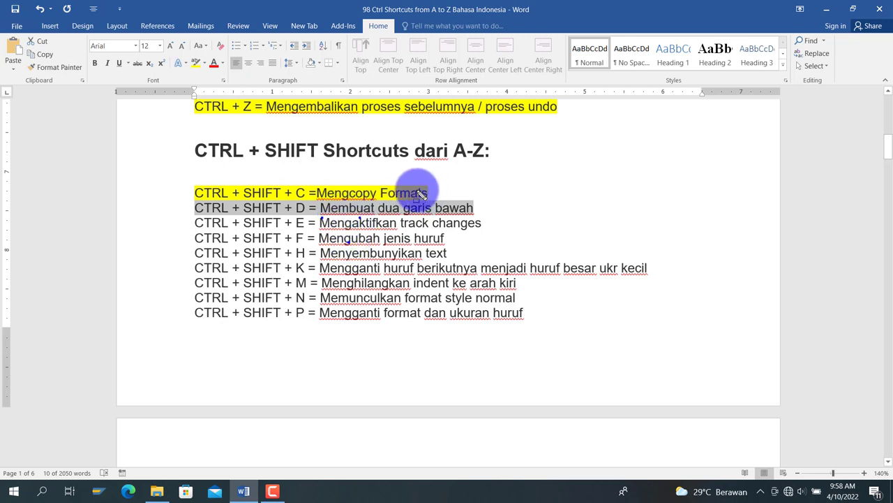
pyautogui.moveTo(578, 184)
pyautogui.mouseDown()
pyautogui.moveTo(681, 206)
pyautogui.moveTo(722, 201)
pyautogui.mouseUp()
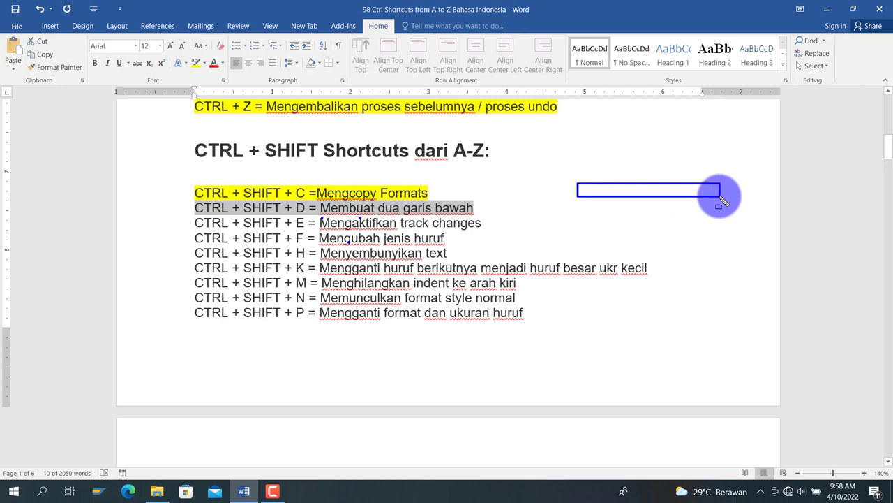
pyautogui.moveTo(578, 189); pyautogui.dragTo(429, 191)
pyautogui.hotkey('ctrl', 'z')
pyautogui.hotkey('ctrl', 'z')
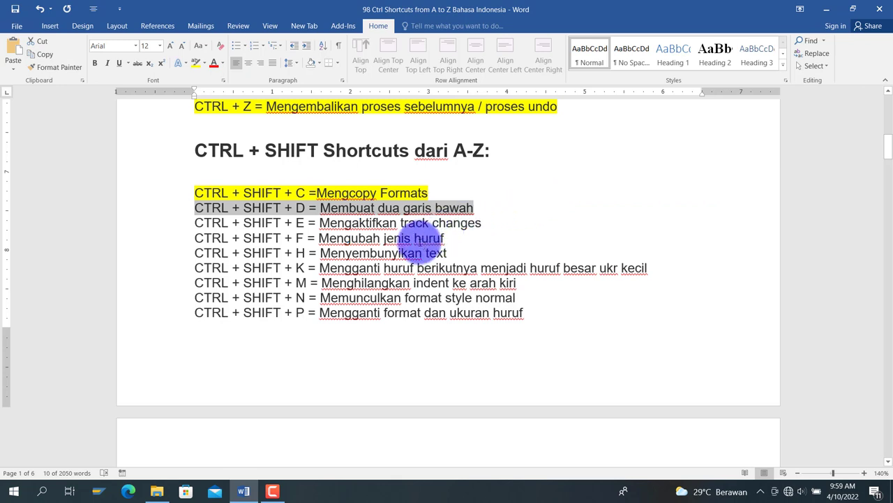
# - Highlight the line "CTRL + SHIFT + D = Membuat dua garis bawah" in yellow
pyautogui.click(308, 223)
pyautogui.click(197, 207)
pyautogui.tripleClick(490, 205)
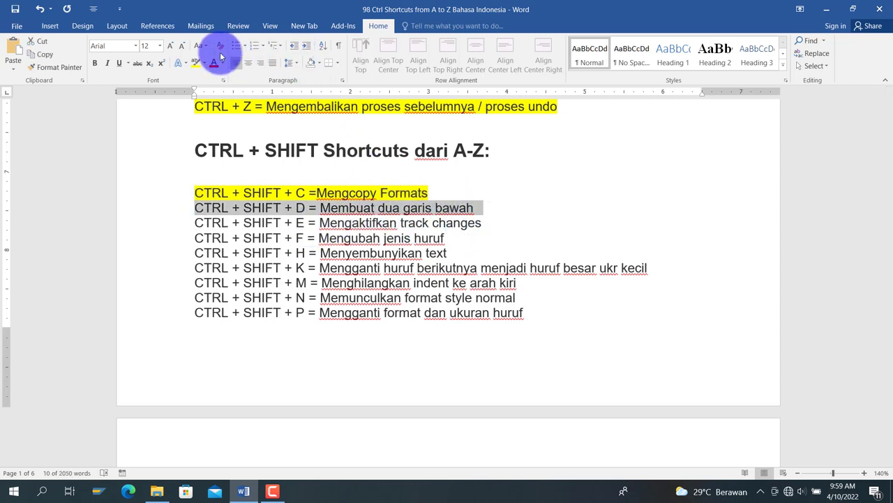
pyautogui.click(197, 63)
pyautogui.click(349, 273)
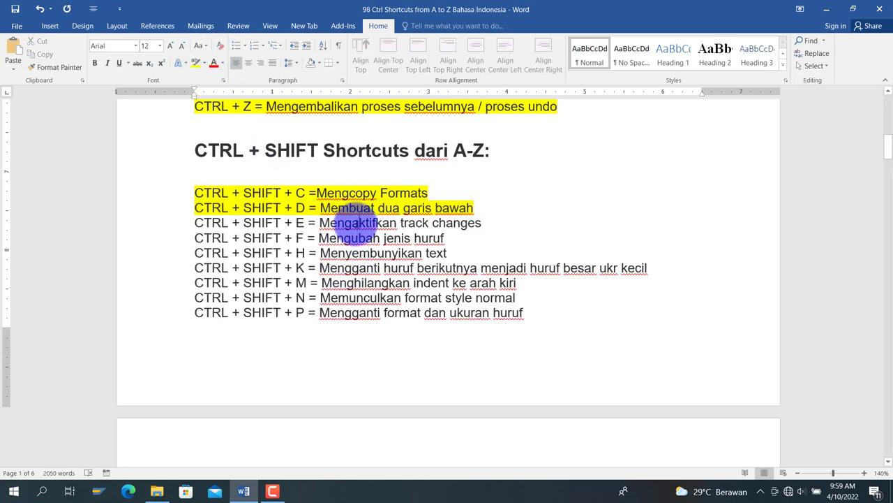
# - Turn on Track Changes for the document to demonstrate the CTRL + SHIFT + E entry
pyautogui.click(270, 28)
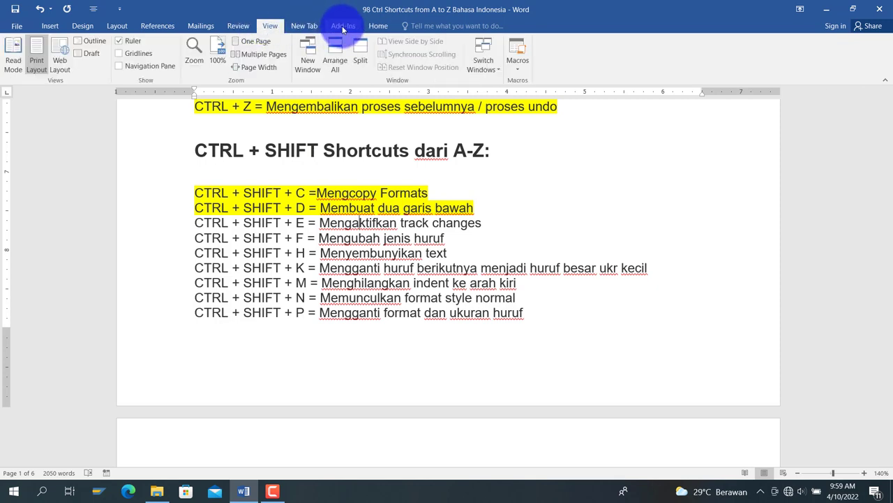
pyautogui.click(236, 31)
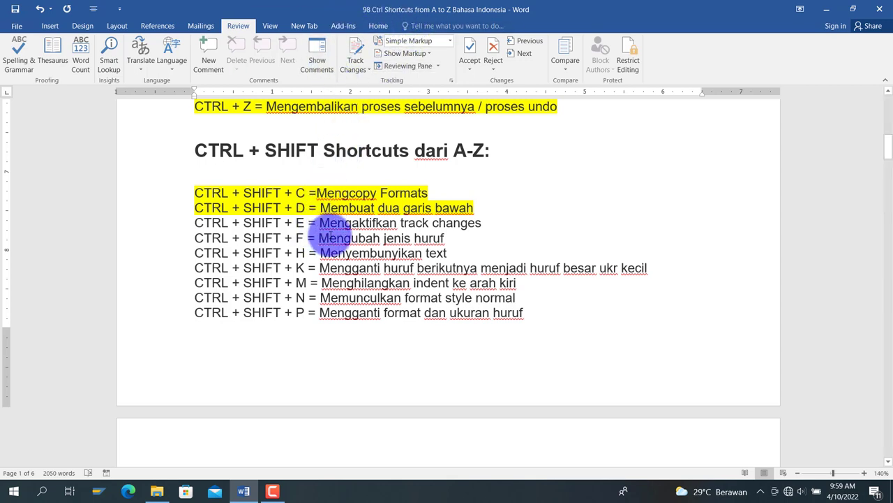
pyautogui.hotkey('ctrl', 'shift', 'e')
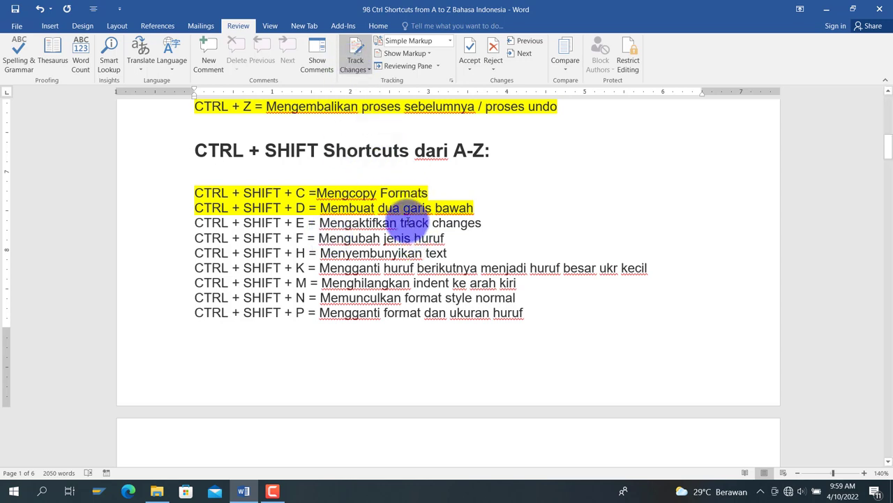
# - Delete the word "Mengaktifkan" from the CTRL + SHIFT + E line as a tracked change and show all markup
pyautogui.press('Delete')
pyautogui.press('Delete')
pyautogui.press('Delete')
pyautogui.press('Delete')
pyautogui.press('Delete')
pyautogui.press('Delete')
pyautogui.press('Delete')
pyautogui.press('Delete')
pyautogui.press('Delete')
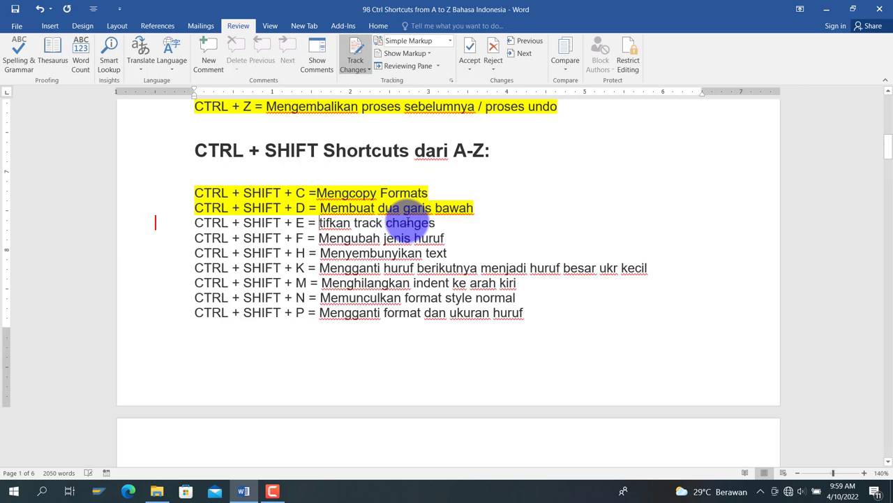
pyautogui.press('Delete')
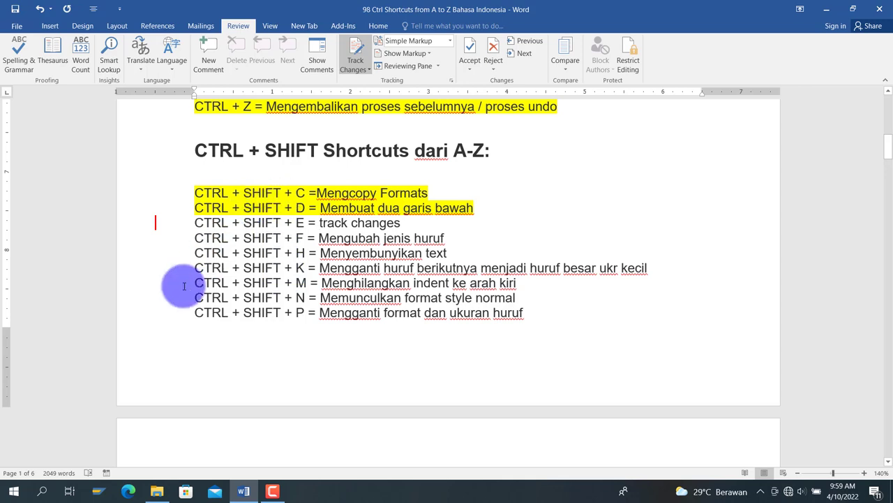
pyautogui.click(155, 222)
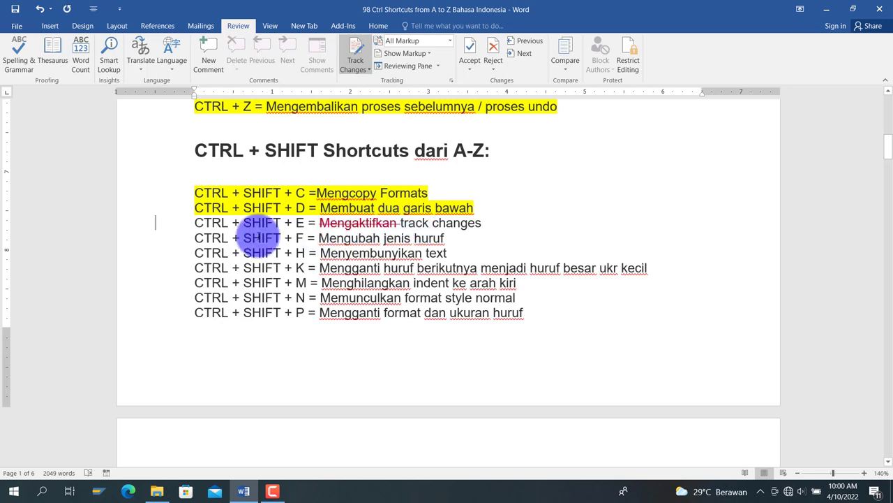
# - Highlight the CTRL + SHIFT + E line in yellow with change tracking on
pyautogui.moveTo(195, 222); pyautogui.dragTo(477, 224)
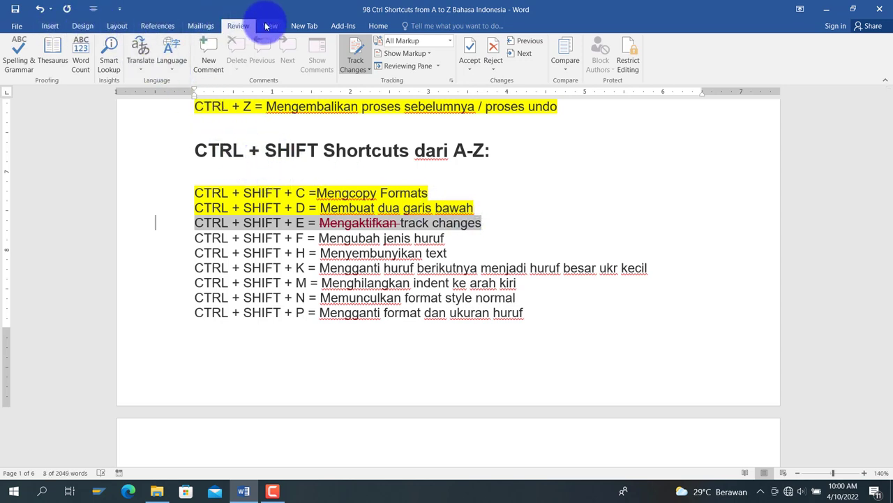
pyautogui.click(370, 28)
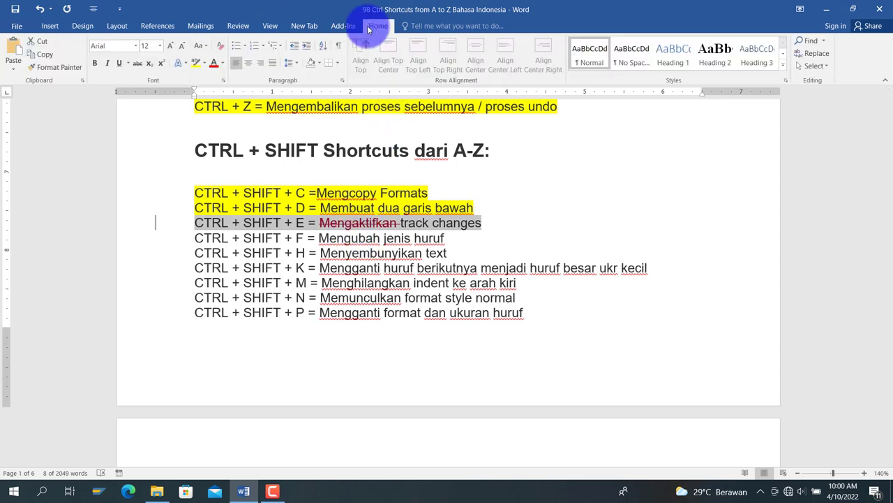
pyautogui.click(197, 62)
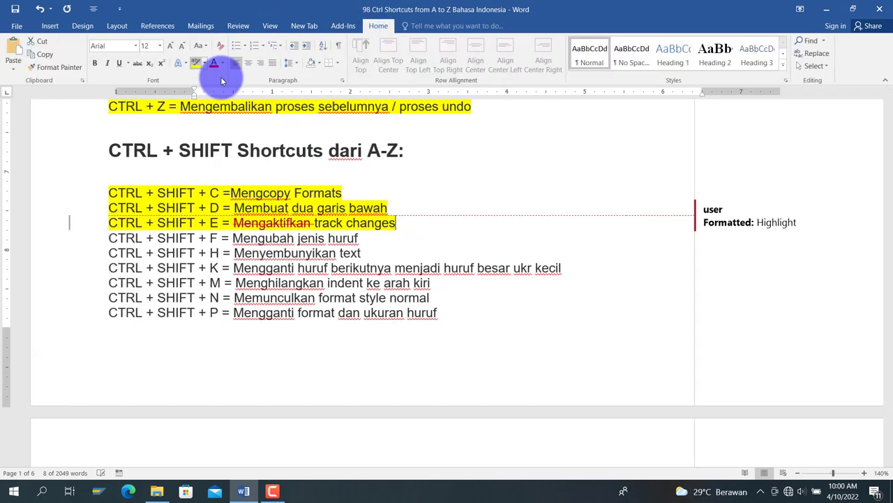
pyautogui.click(318, 213)
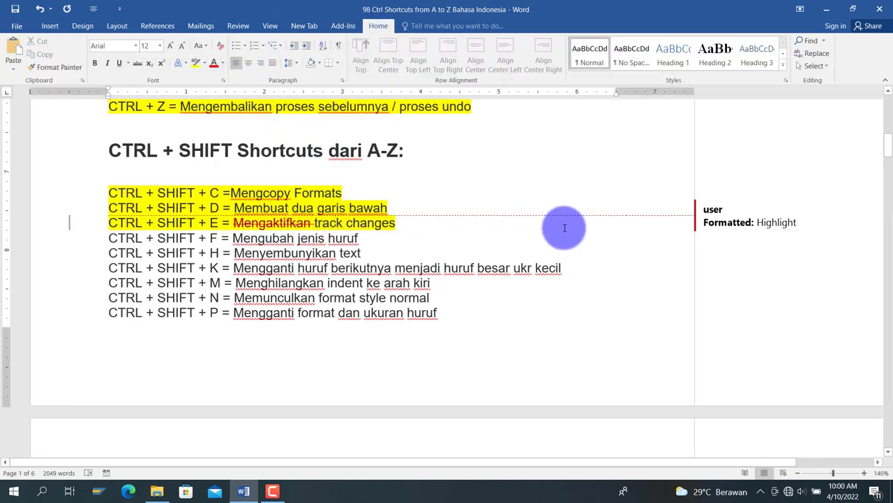
# - Turn off Track Changes and switch the document's revision display to Simple Markup
pyautogui.moveTo(761, 223)
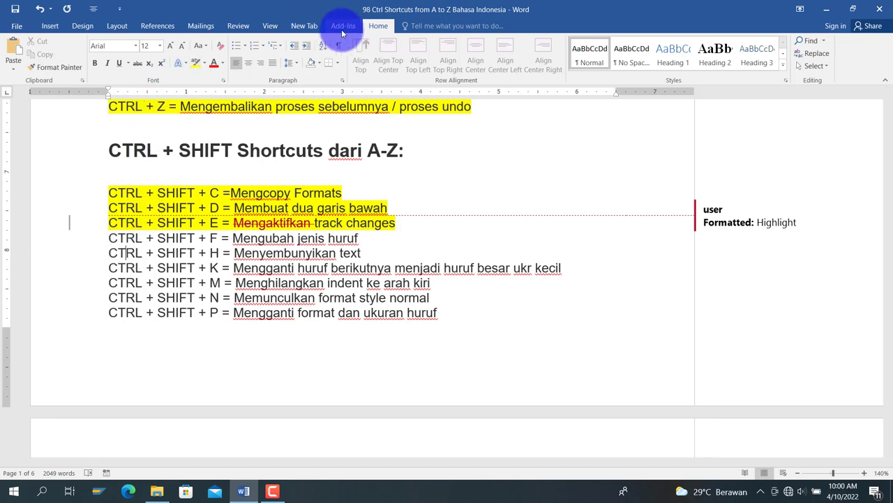
pyautogui.click(236, 26)
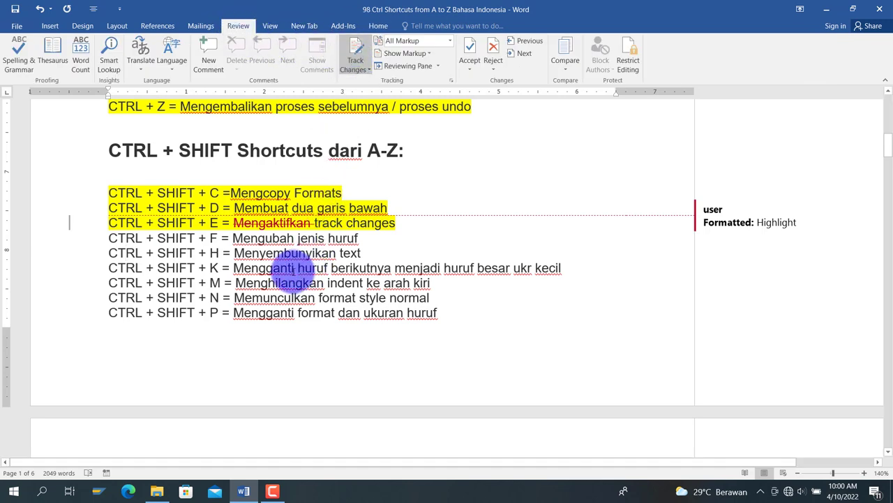
pyautogui.hotkey('ctrl', 'shift', 'e')
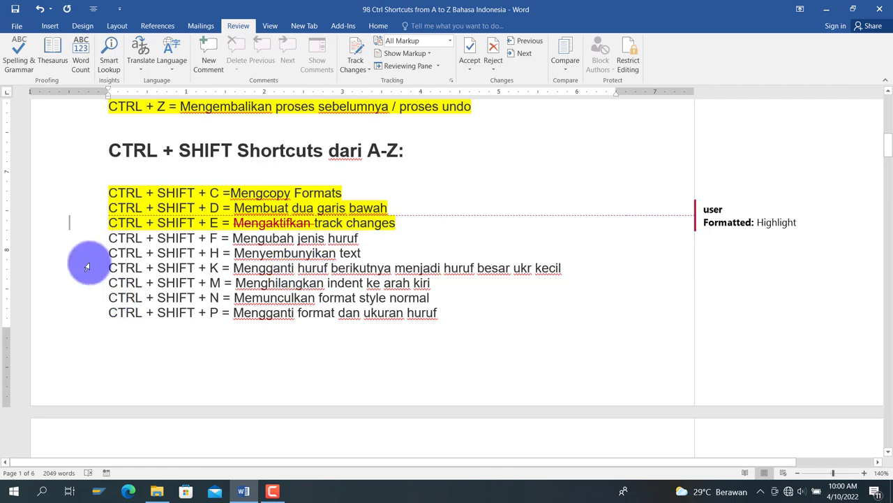
pyautogui.click(67, 223)
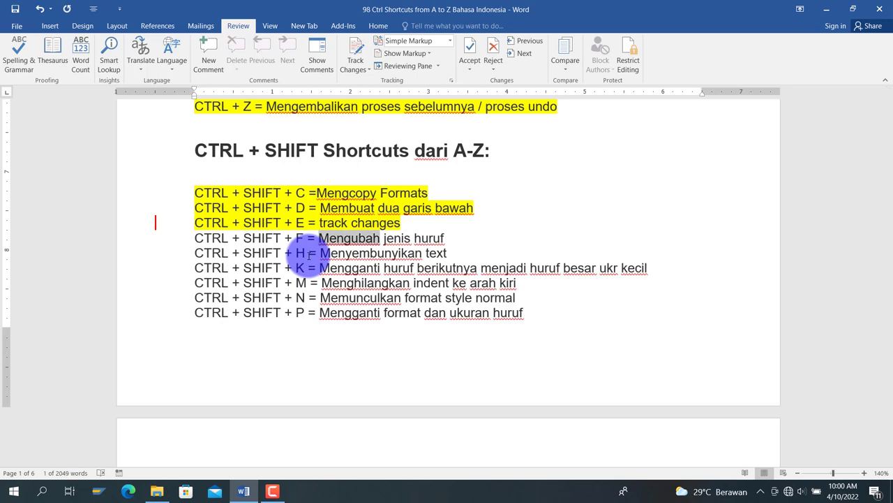
# - Format the word "Mengubah" in the CTRL + SHIFT + F line as Monotype Corsiva, Bold Italic, size 16 through the Font dialog
pyautogui.hotkey('ctrl', 'shift', 'f')
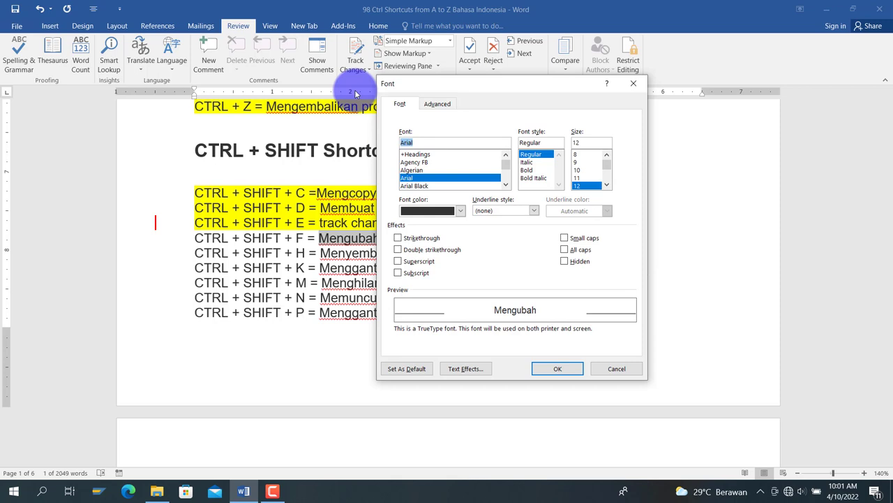
pyautogui.write('mono')
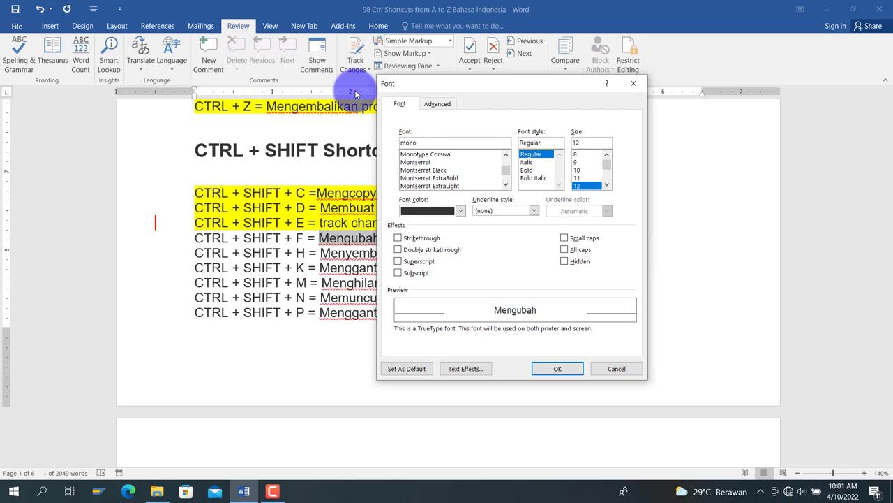
pyautogui.click(447, 154)
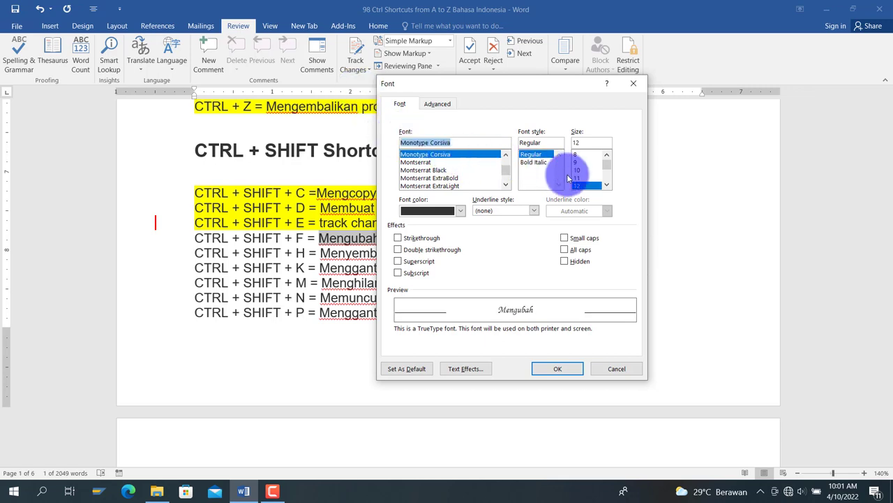
pyautogui.click(530, 162)
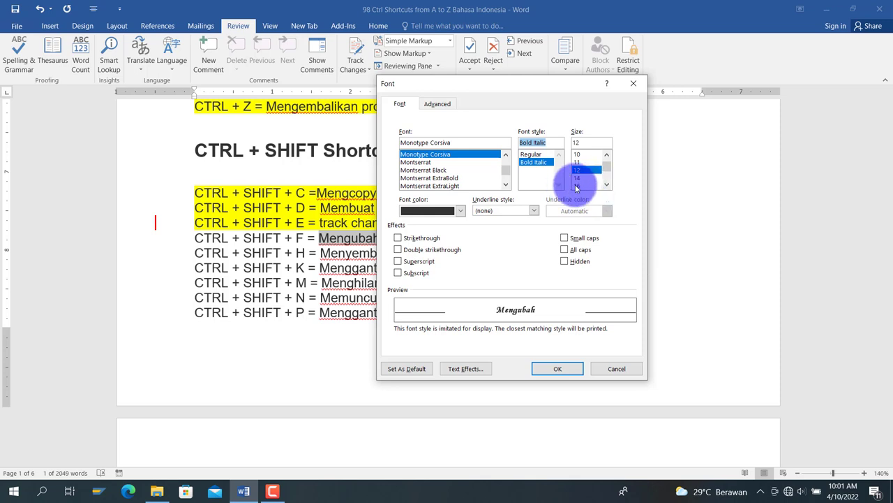
pyautogui.click(579, 185)
pyautogui.click(560, 368)
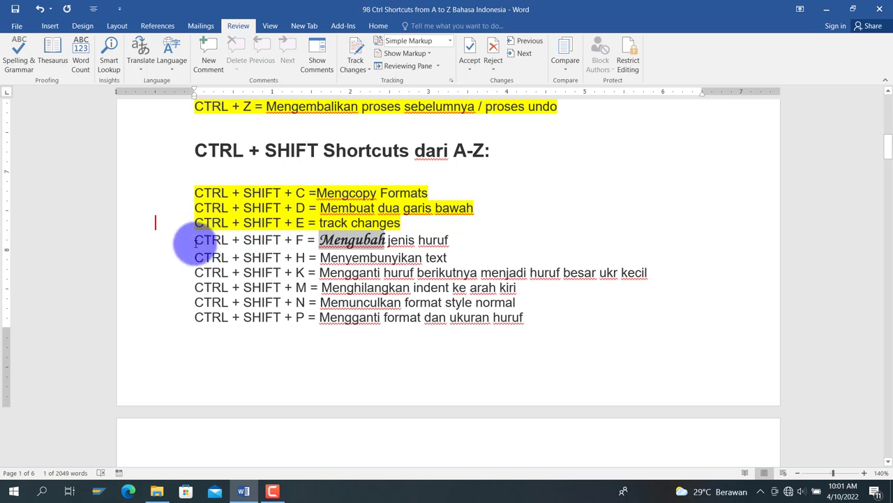
# - Highlight the line "CTRL + SHIFT + F = Mengubah jenis huruf" in yellow
pyautogui.moveTo(196, 242); pyautogui.dragTo(458, 239)
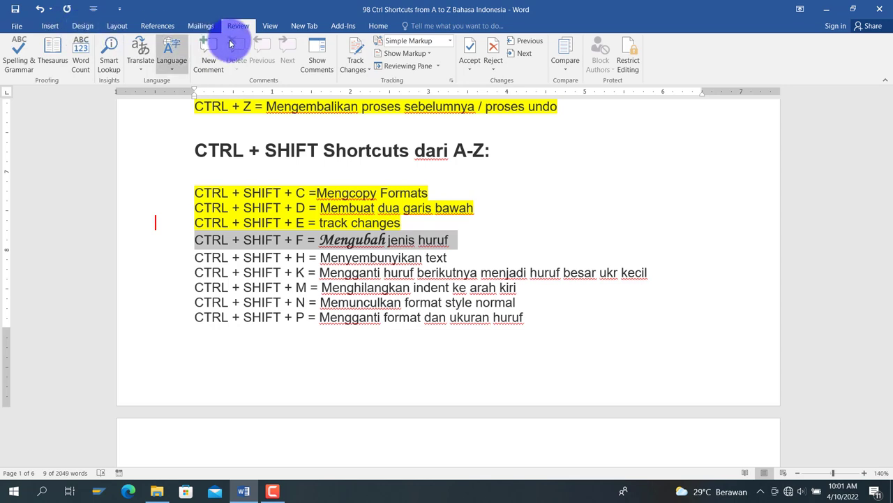
pyautogui.click(377, 26)
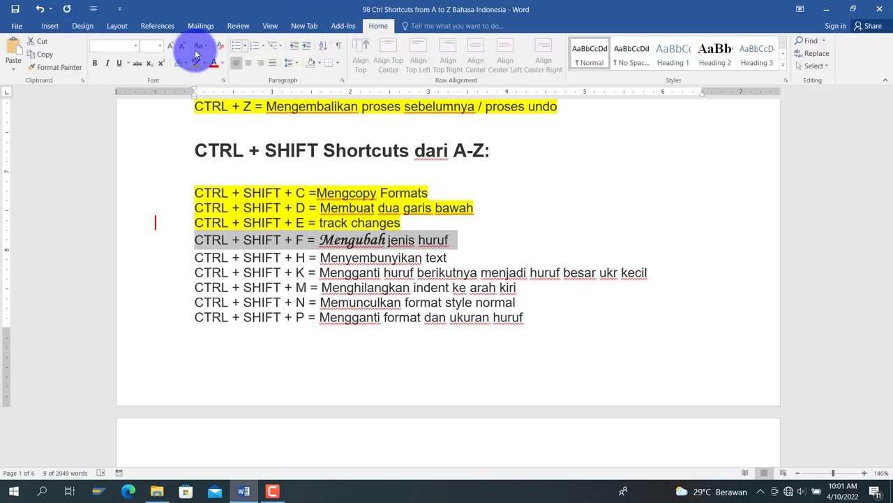
pyautogui.click(196, 63)
# - Hide "= Menyembunyikan" in the CTRL + SHIFT + H line and undo the hiding
pyautogui.click(341, 258)
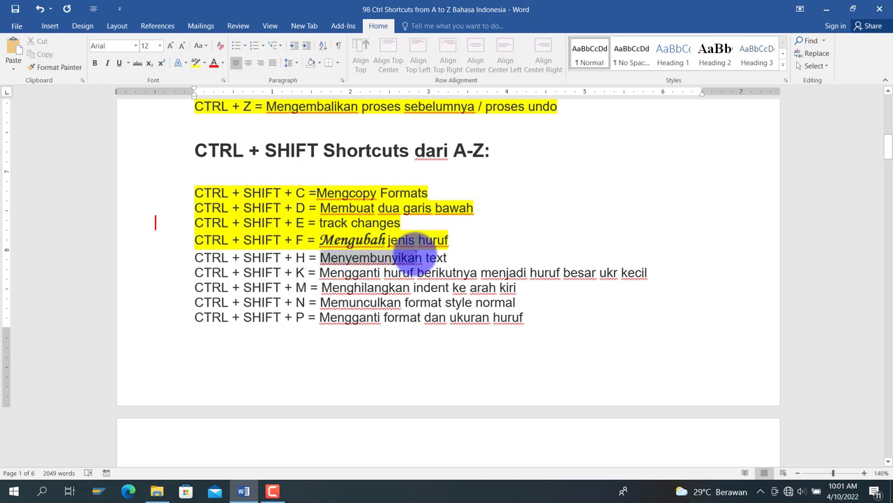
pyautogui.moveTo(422, 256); pyautogui.dragTo(423, 256)
pyautogui.hotkey('ctrl', 'c')
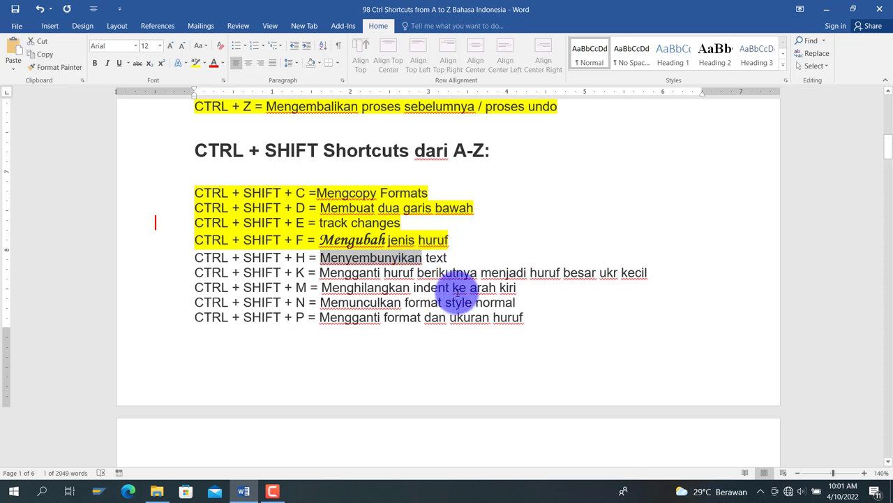
pyautogui.press('Delete')
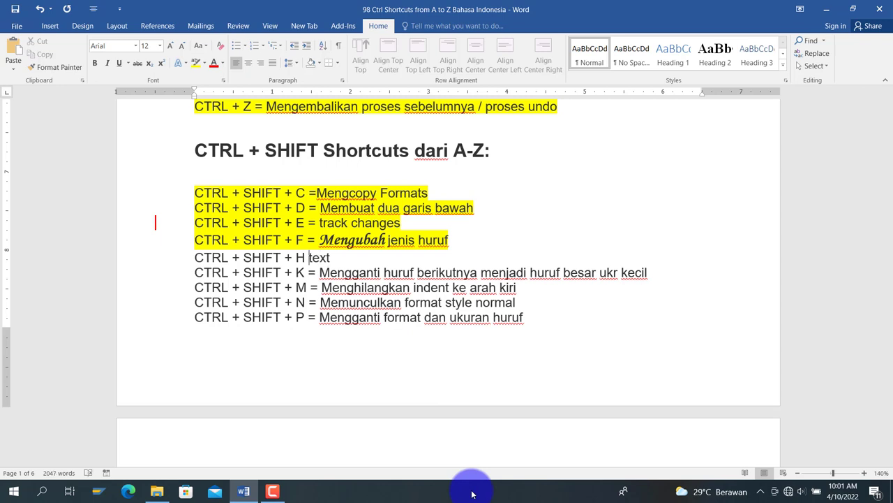
pyautogui.hotkey('ctrl', 'v')
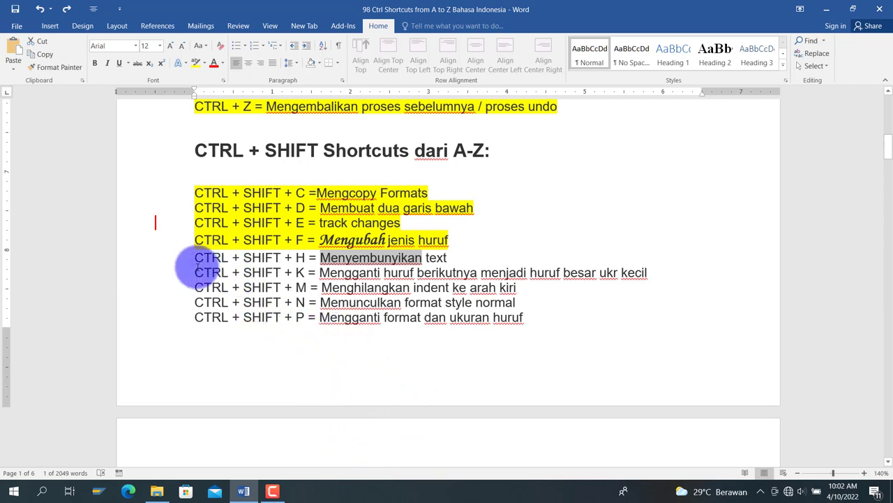
# - Apply hidden text formatting to the entire CTRL + SHIFT + H line and restore the line with an undo
pyautogui.moveTo(196, 256); pyautogui.dragTo(450, 263)
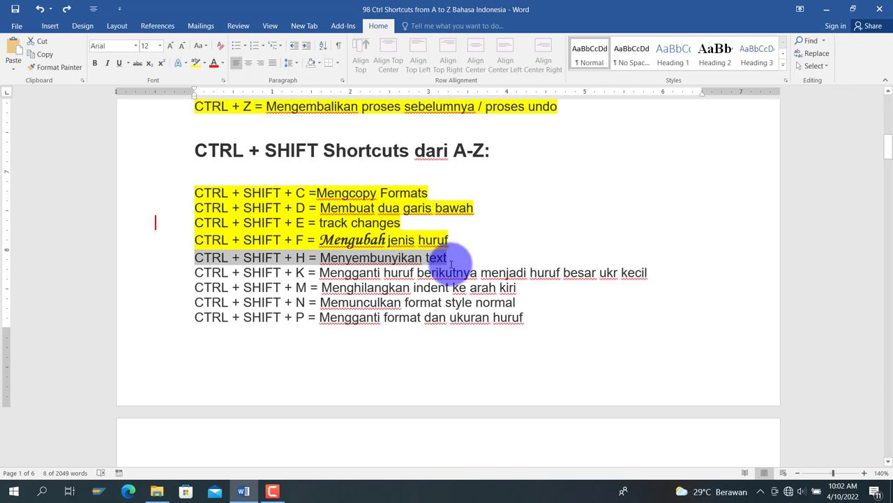
pyautogui.hotkey('ctrl', 'shift', 'h')
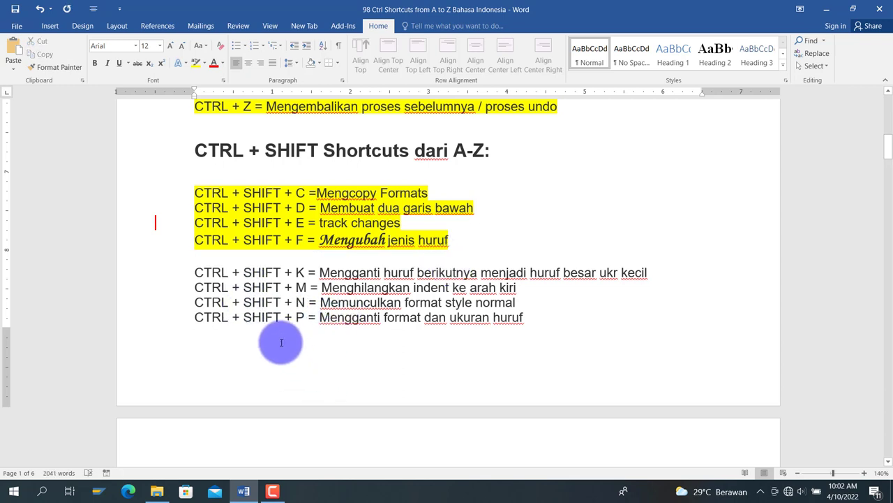
pyautogui.click(162, 266)
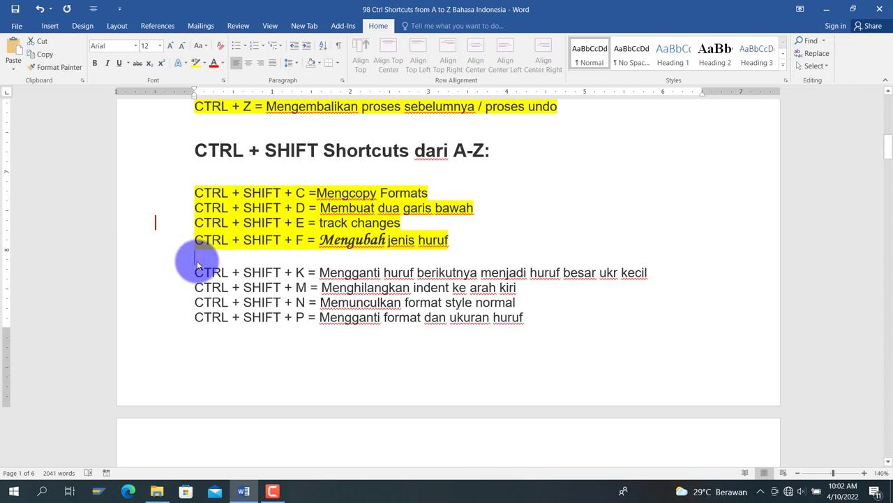
pyautogui.click(347, 257)
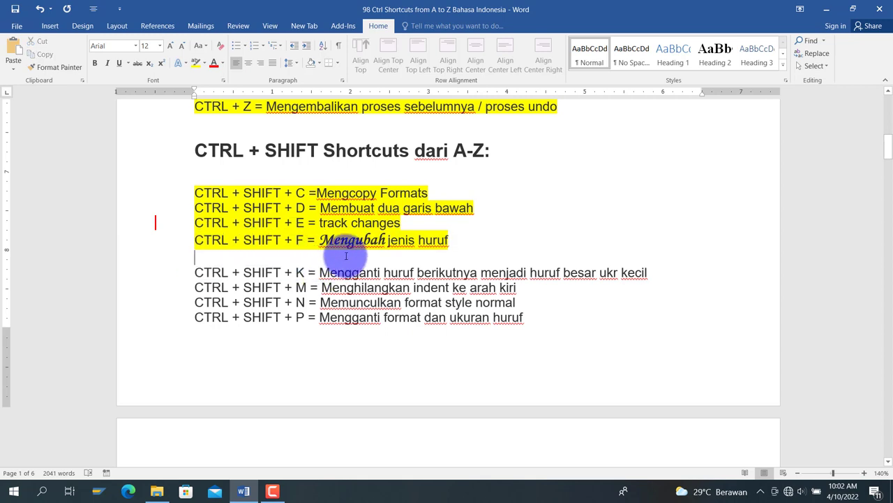
pyautogui.rightClick(347, 257)
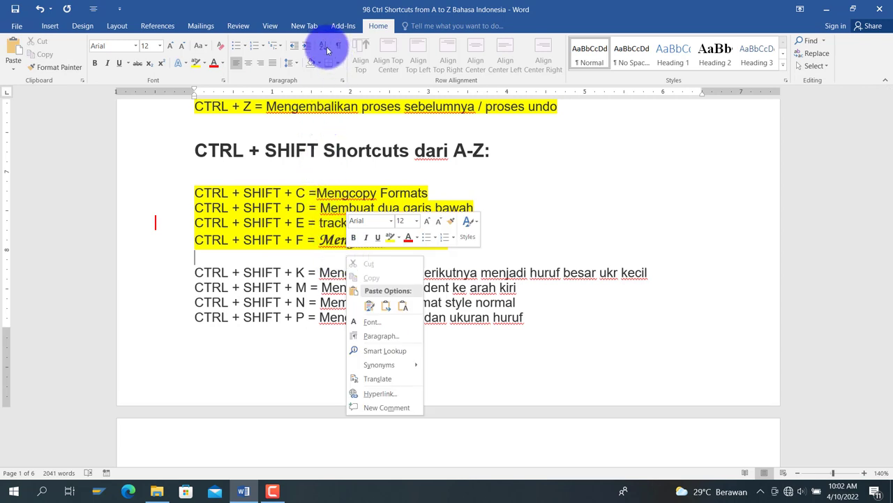
pyautogui.click(375, 26)
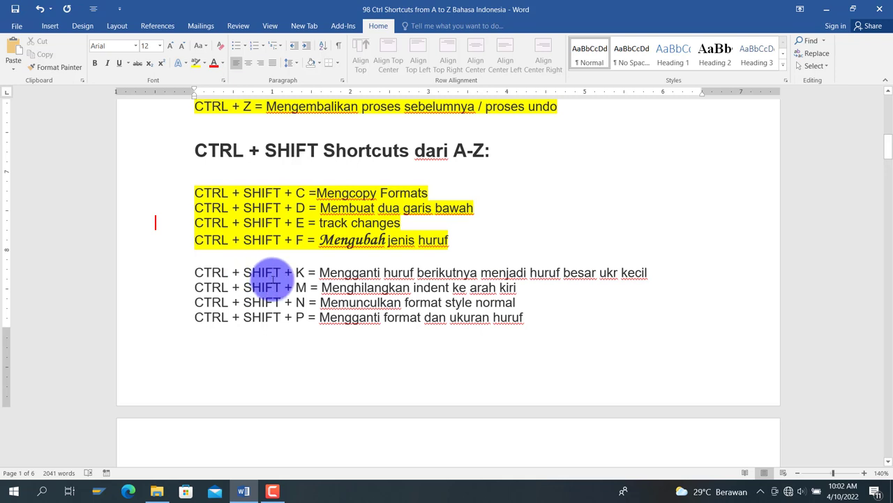
pyautogui.click(272, 260)
pyautogui.hotkey('ctrl', 'z')
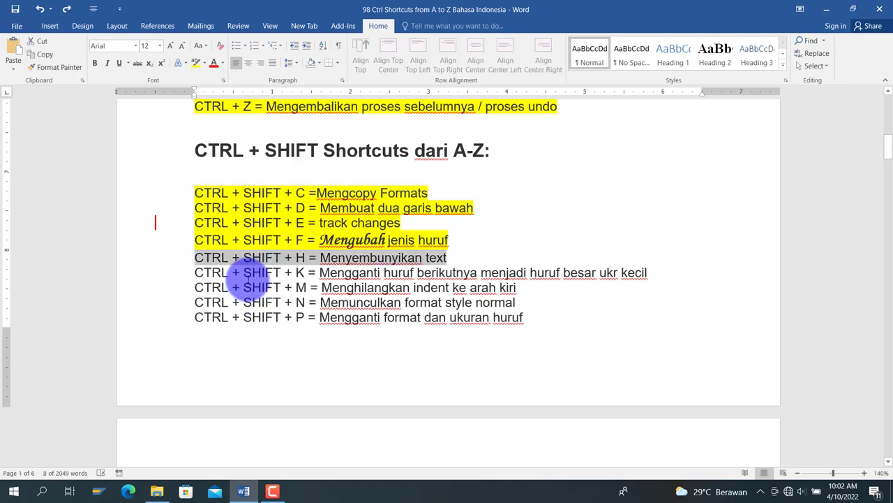
# - Highlight the line "CTRL + SHIFT + H = Menyembunyikan text" in yellow
pyautogui.click(323, 263)
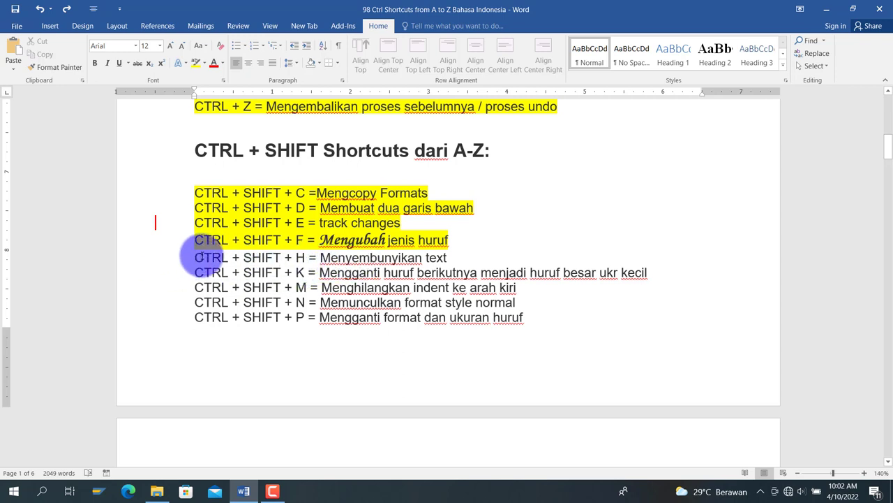
pyautogui.moveTo(193, 258); pyautogui.dragTo(470, 262)
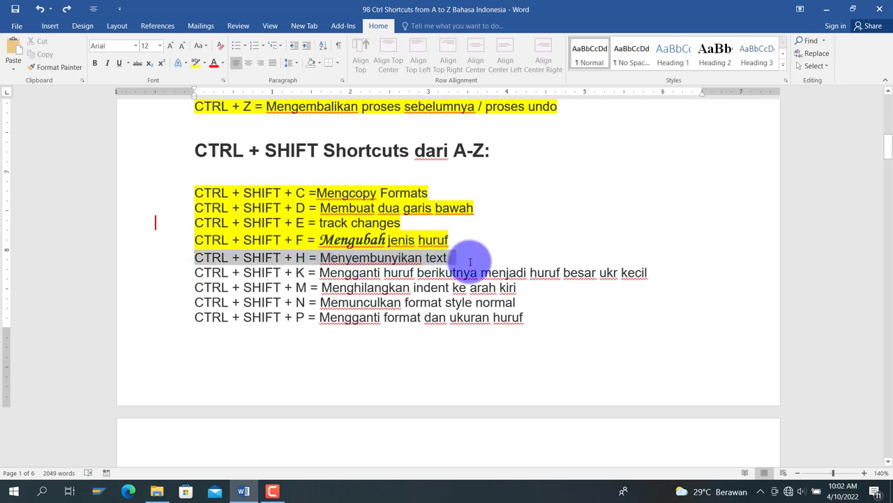
pyautogui.click(197, 68)
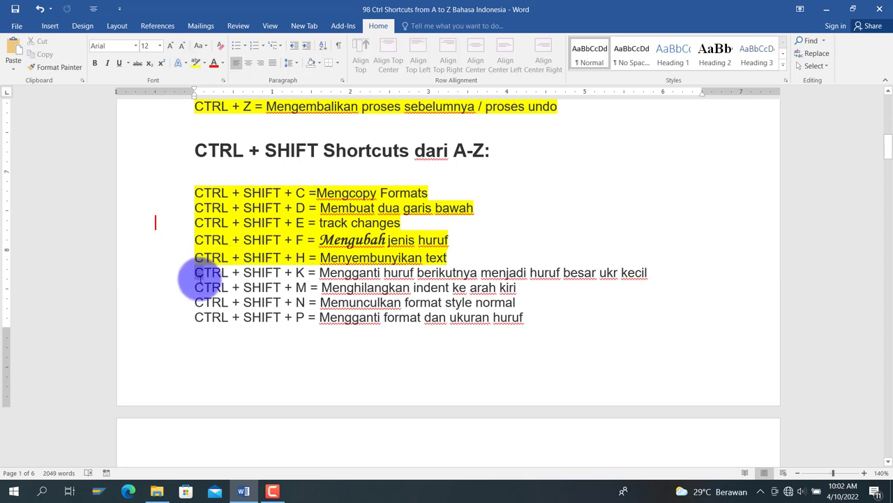
# - Select the first letter of the line "CTRL + SHIFT + K = Mengganti huruf berikutnya menjadi huruf besar ukr kecil"
pyautogui.moveTo(199, 277); pyautogui.dragTo(195, 274)
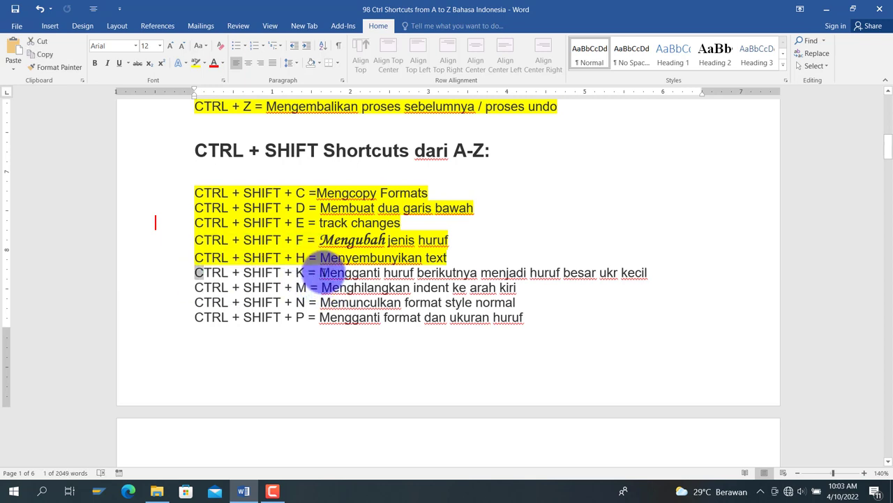
# - Format the description text of the CTRL + SHIFT + K line in small caps
pyautogui.moveTo(335, 273); pyautogui.dragTo(647, 272)
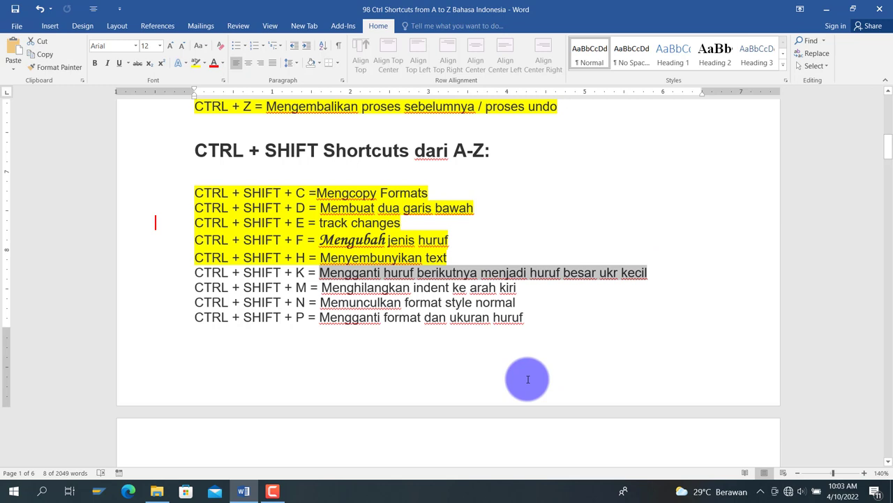
pyautogui.hotkey('ctrl', 'shift', 'k')
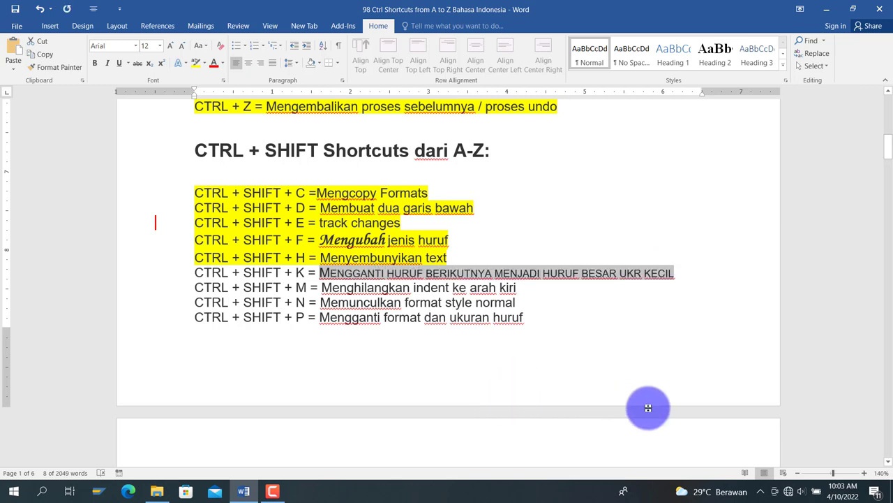
pyautogui.click(484, 302)
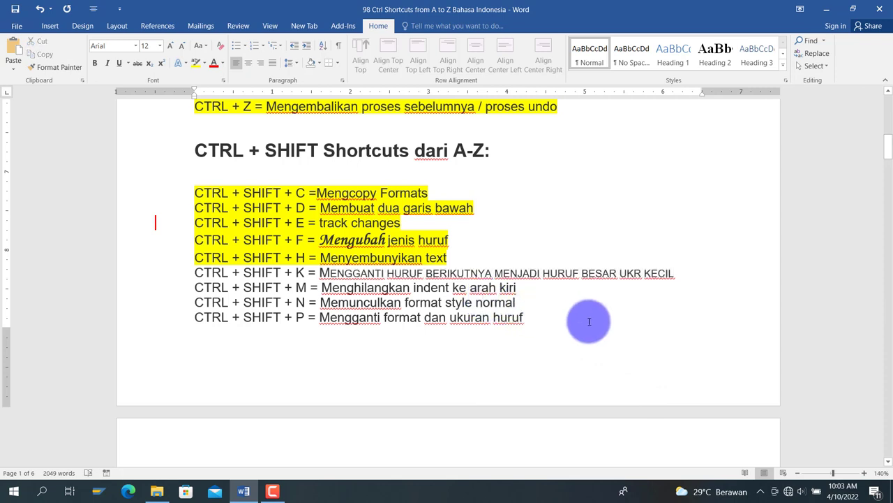
pyautogui.scroll(1, 584, 319)
pyautogui.scroll(-1, 590, 321)
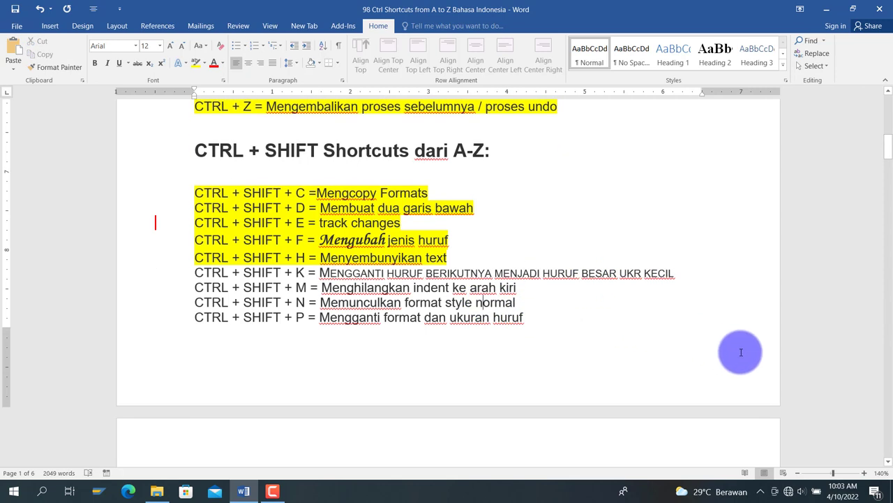
# - Highlight the whole CTRL + SHIFT + K line in yellow
pyautogui.click(866, 473)
pyautogui.click(865, 473)
pyautogui.click(865, 474)
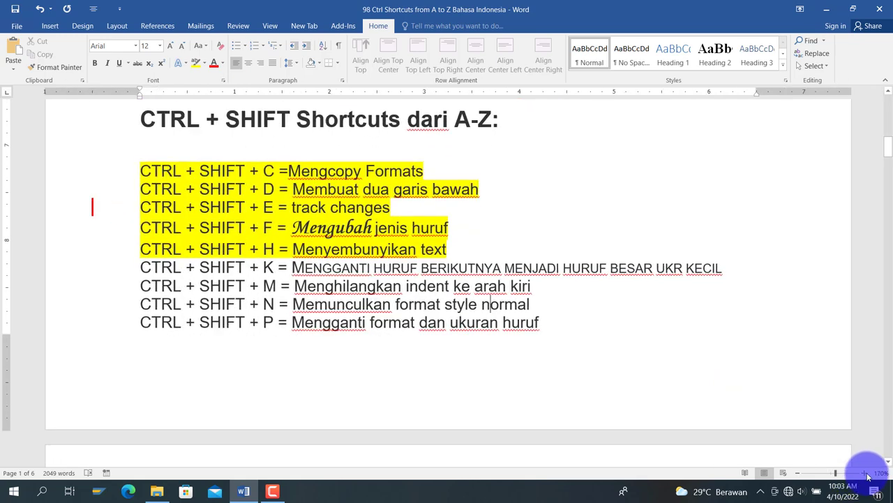
pyautogui.click(865, 473)
pyautogui.click(866, 474)
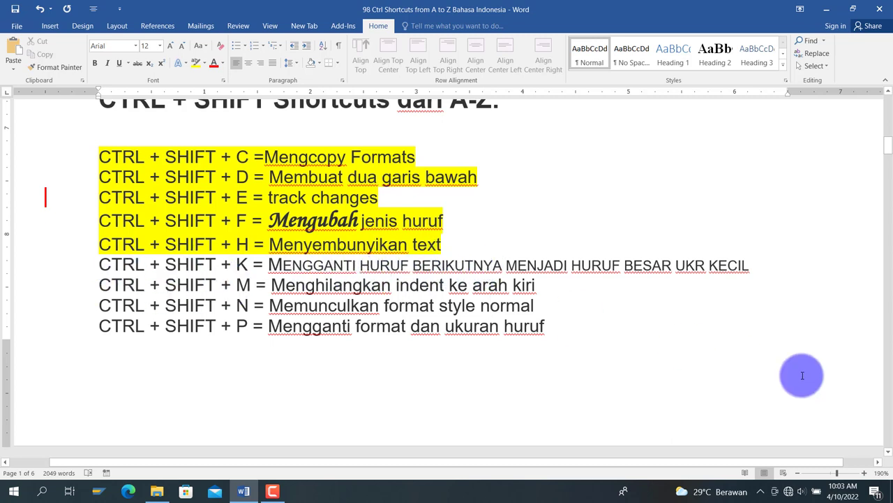
pyautogui.click(801, 473)
pyautogui.click(801, 474)
pyautogui.click(802, 474)
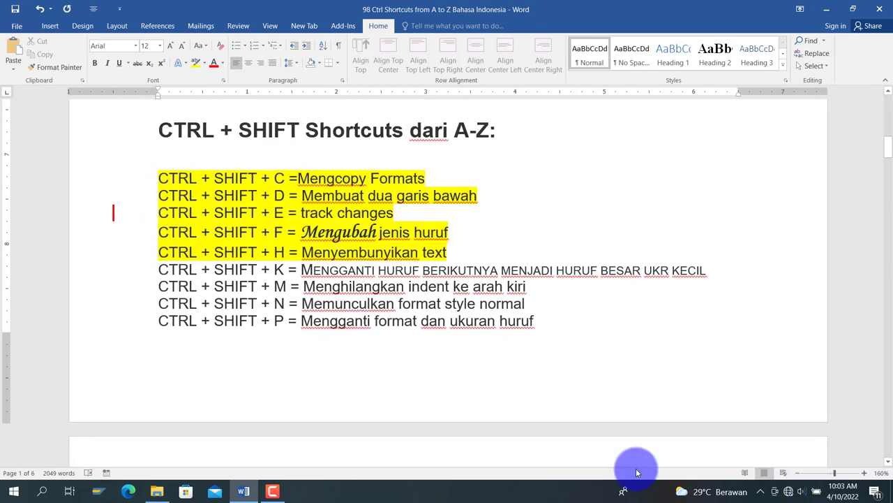
pyautogui.moveTo(159, 272); pyautogui.dragTo(715, 276)
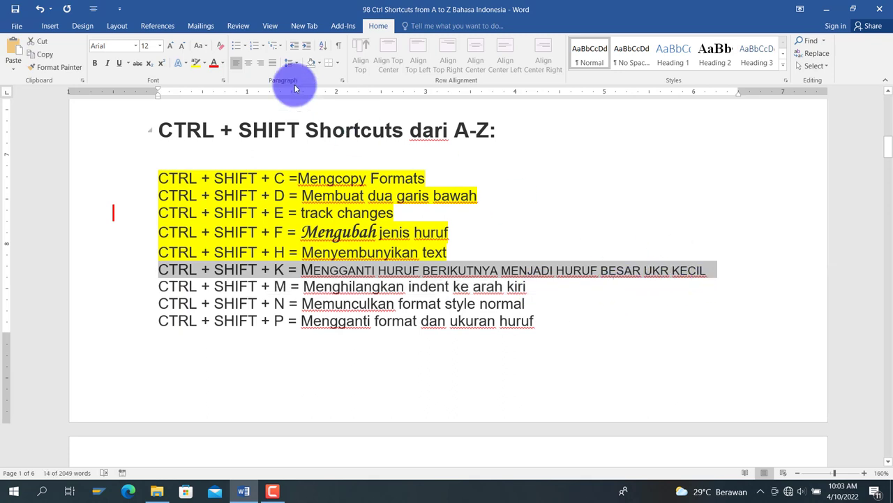
pyautogui.click(194, 68)
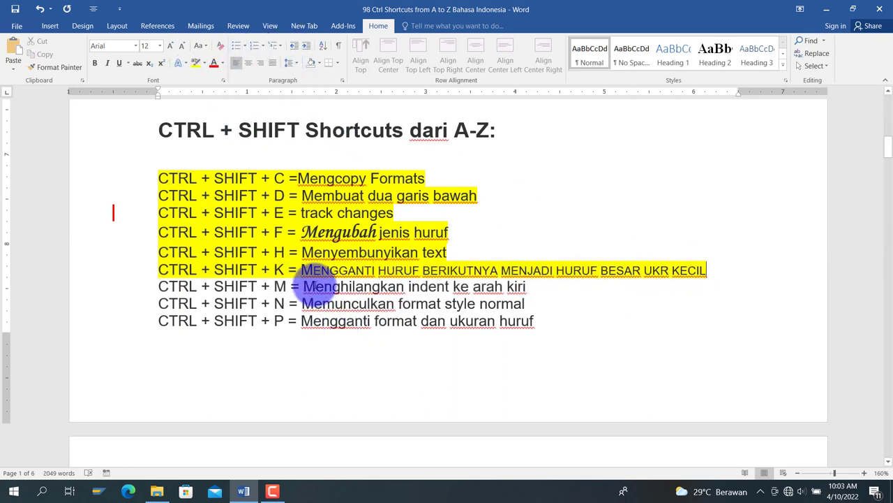
# - Indent the sample paragraphs starting "Terdapat lebih banyak contoh" by about 0.4 inch, and remove that indent again
pyautogui.scroll(-10, 340, 274)
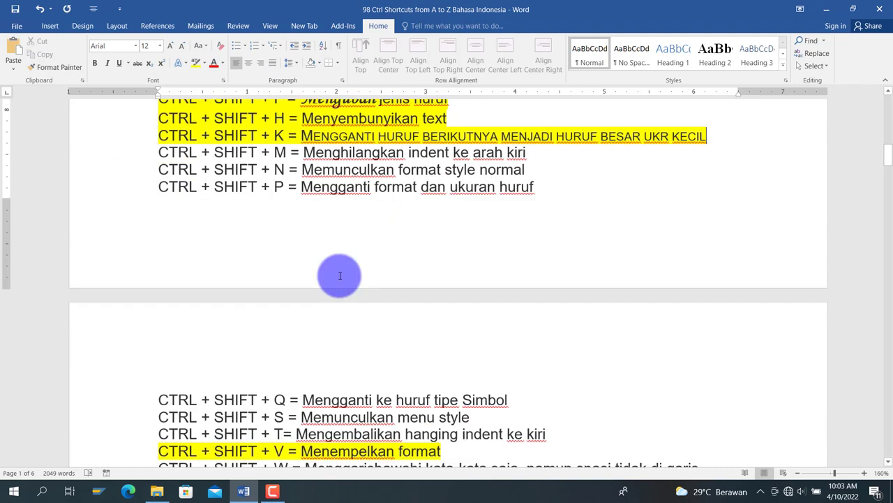
pyautogui.scroll(-7, 299, 300)
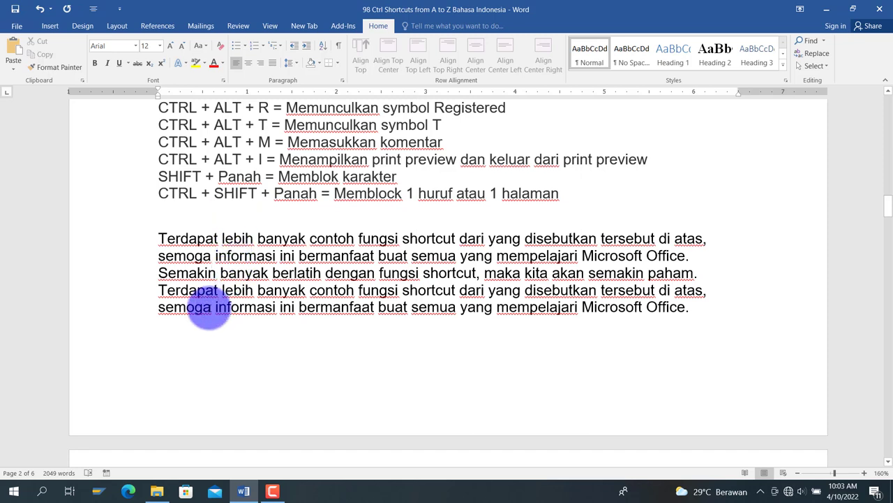
pyautogui.moveTo(179, 240); pyautogui.dragTo(277, 307)
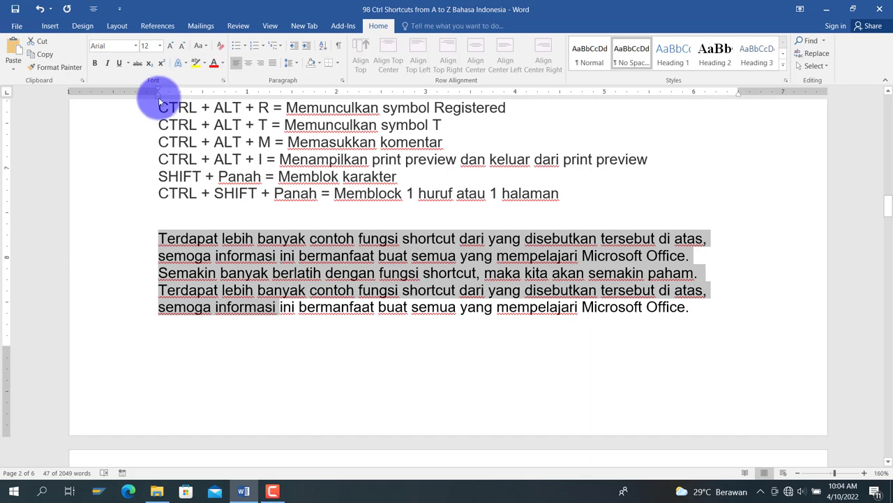
pyautogui.moveTo(158, 100); pyautogui.dragTo(191, 106)
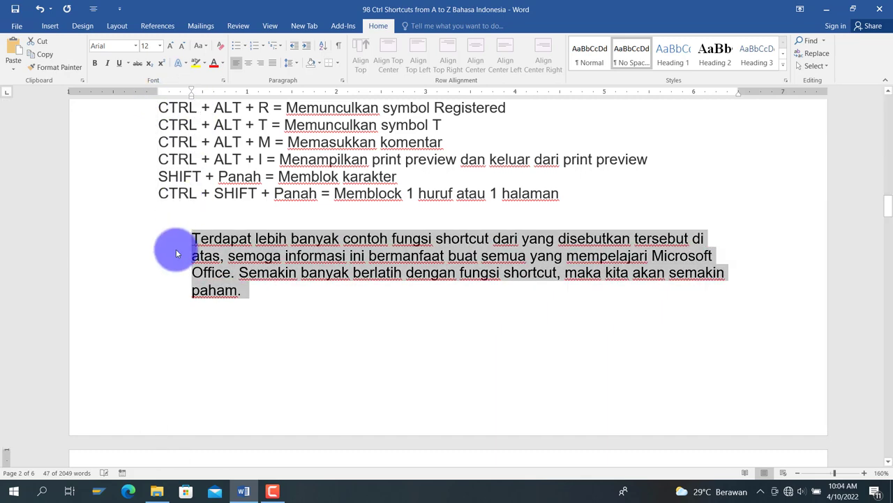
pyautogui.hotkey('ctrl', 'z')
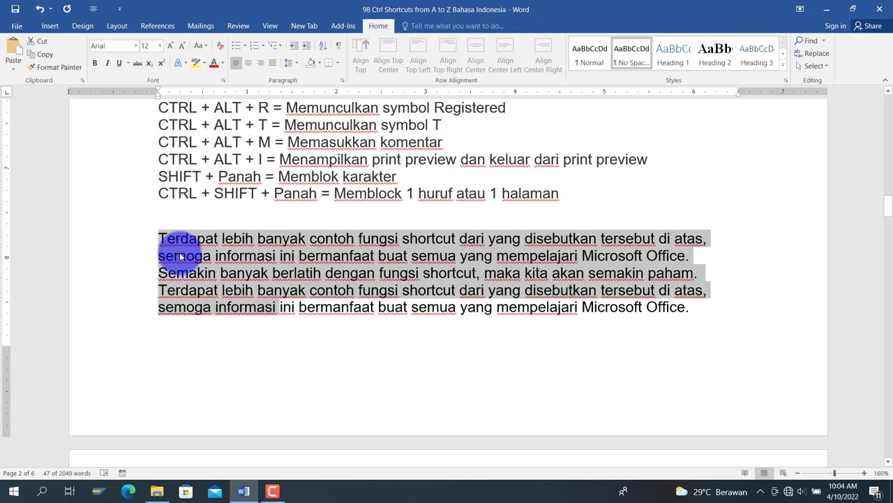
# - Highlight the CTRL + SHIFT + M line in the CTRL + SHIFT shortcuts list in yellow
pyautogui.scroll(6, 180, 257)
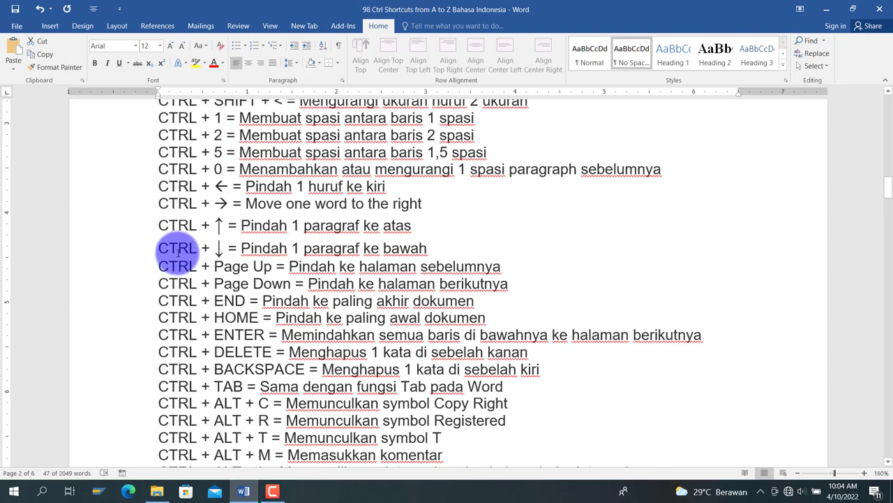
pyautogui.scroll(12, 178, 252)
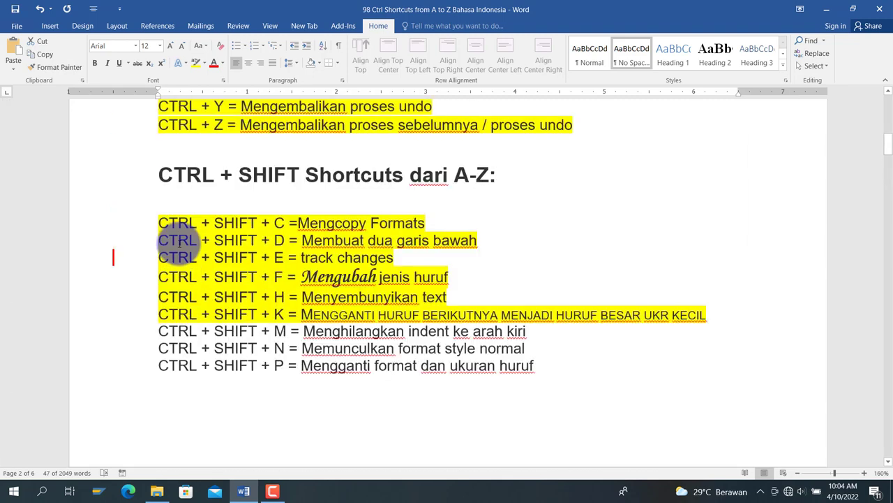
pyautogui.scroll(-1, 178, 245)
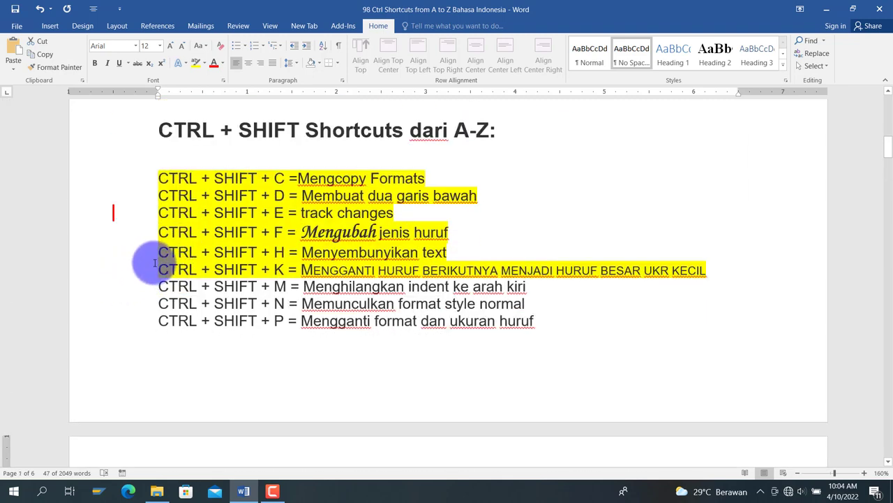
pyautogui.moveTo(159, 286); pyautogui.dragTo(525, 286)
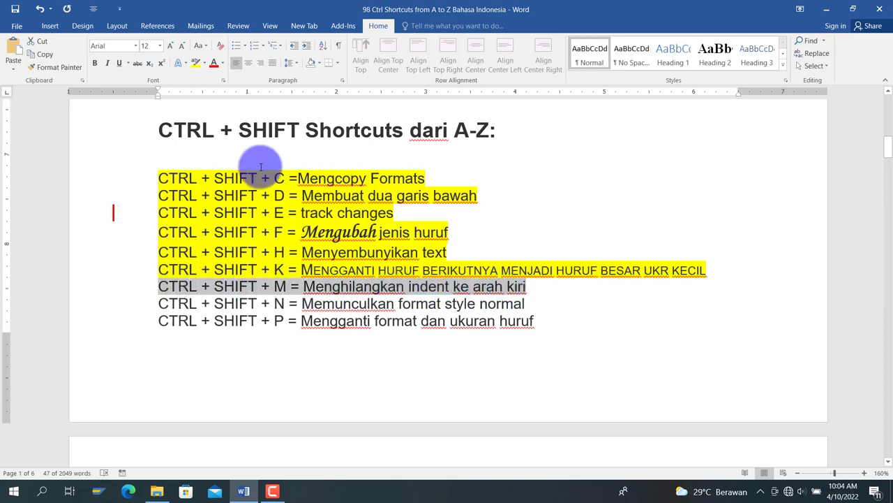
pyautogui.click(194, 64)
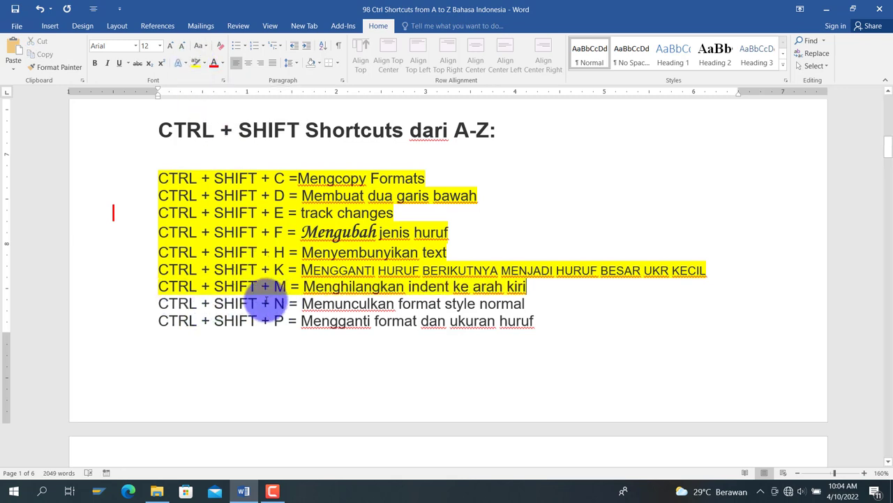
# - Apply the Normal style to the sample paragraphs below the shortcut list, and undo the style change
pyautogui.scroll(-20, 344, 297)
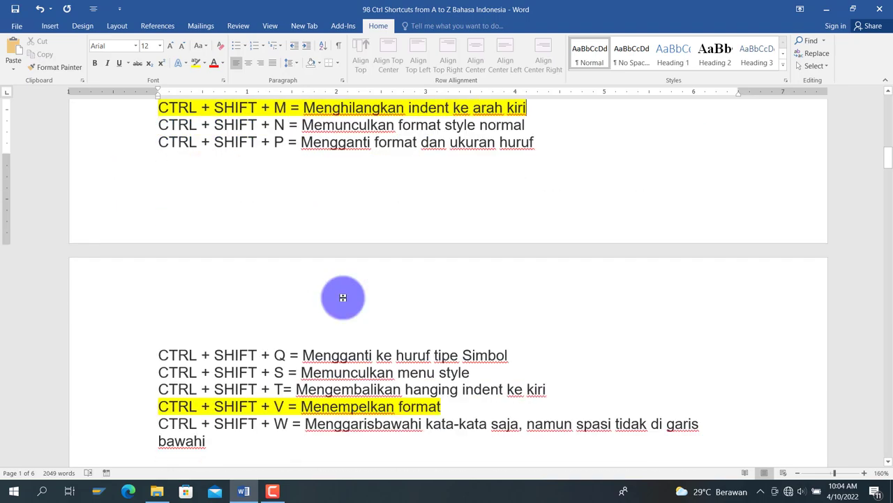
pyautogui.scroll(-2, 343, 297)
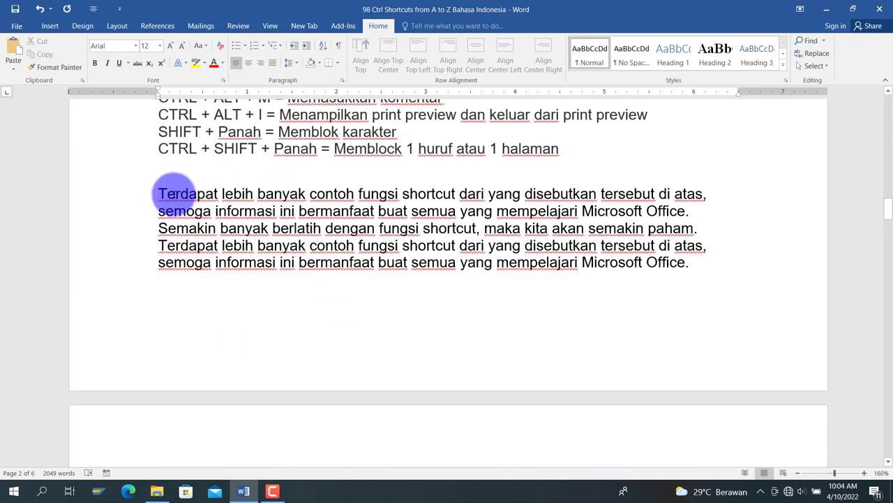
pyautogui.moveTo(171, 196); pyautogui.dragTo(168, 197)
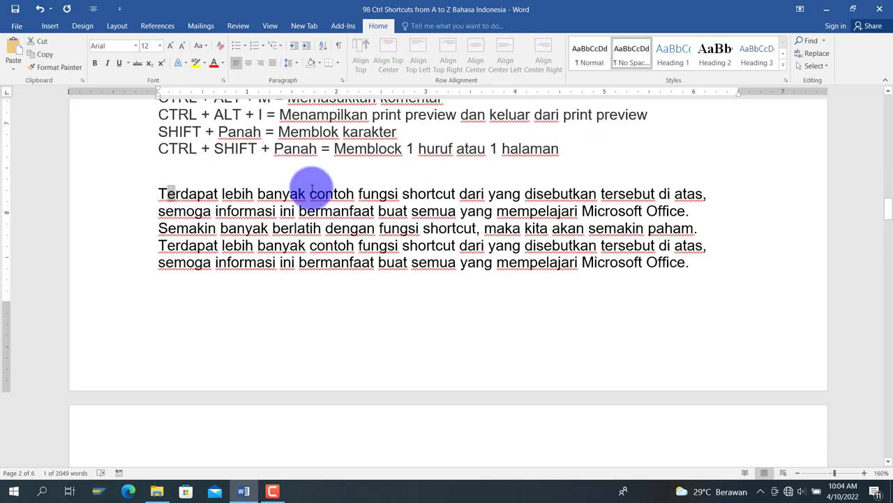
pyautogui.moveTo(159, 194); pyautogui.dragTo(765, 361)
pyautogui.scroll(6, 524, 291)
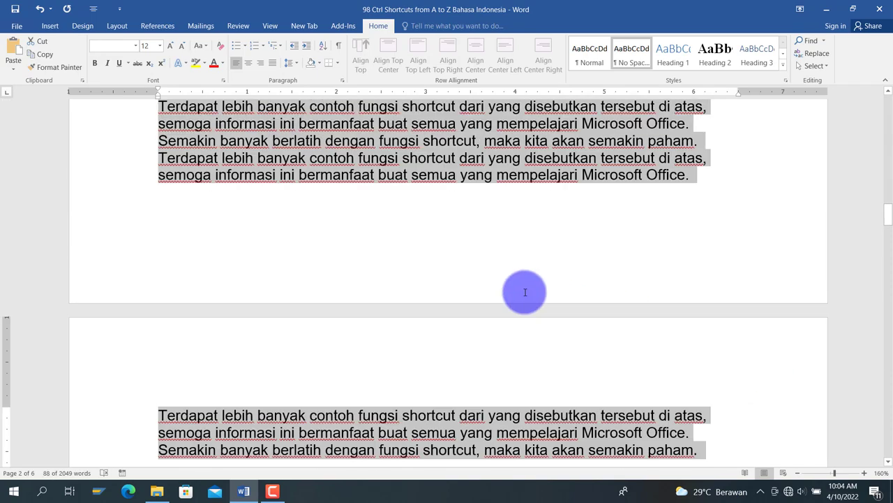
pyautogui.scroll(-2, 525, 291)
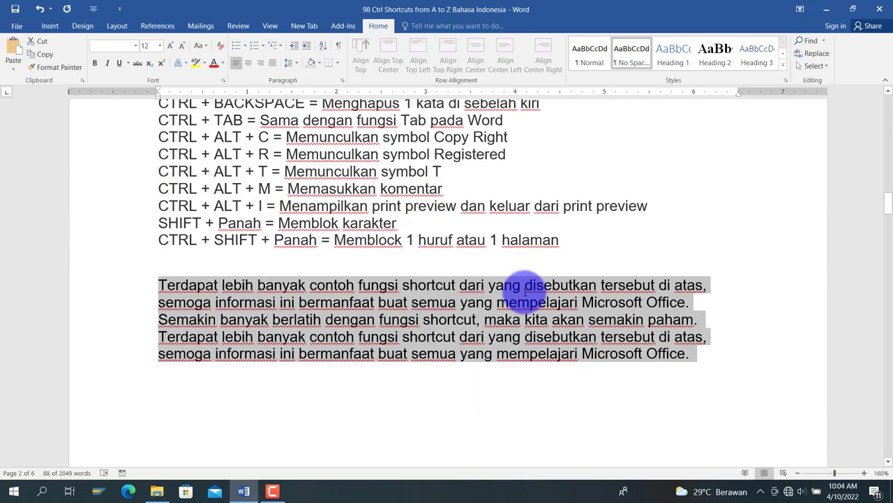
pyautogui.hotkey('ctrl', 'shift', 'n')
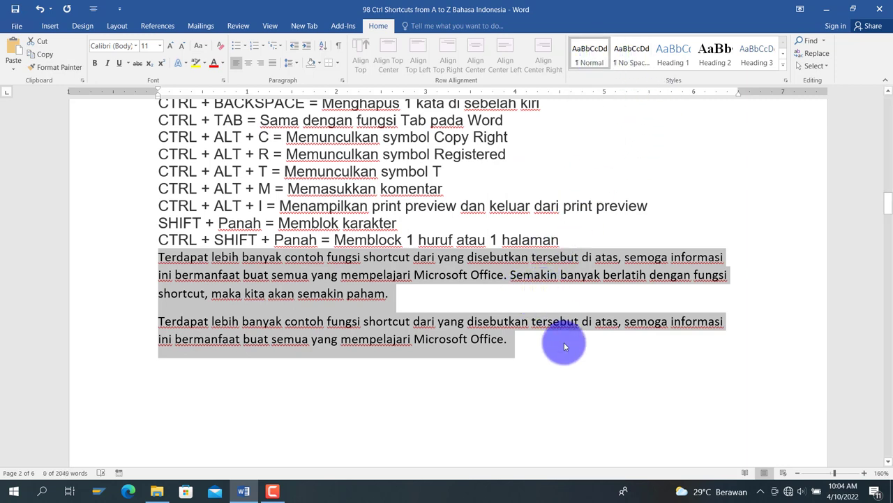
pyautogui.hotkey('ctrl', 'z')
# - Highlight the CTRL + SHIFT + N line in the CTRL + SHIFT shortcuts list in yellow
pyautogui.scroll(3, 442, 377)
pyautogui.scroll(18, 441, 378)
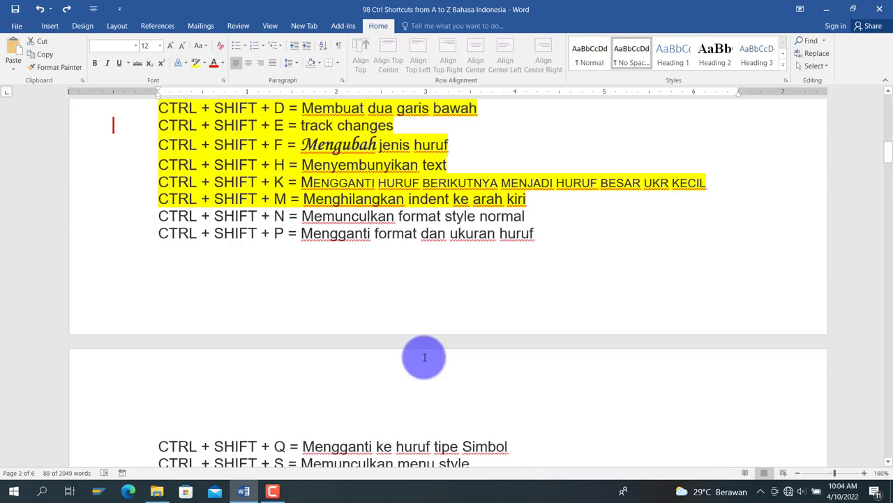
pyautogui.scroll(1, 424, 357)
pyautogui.moveTo(170, 259); pyautogui.dragTo(524, 261)
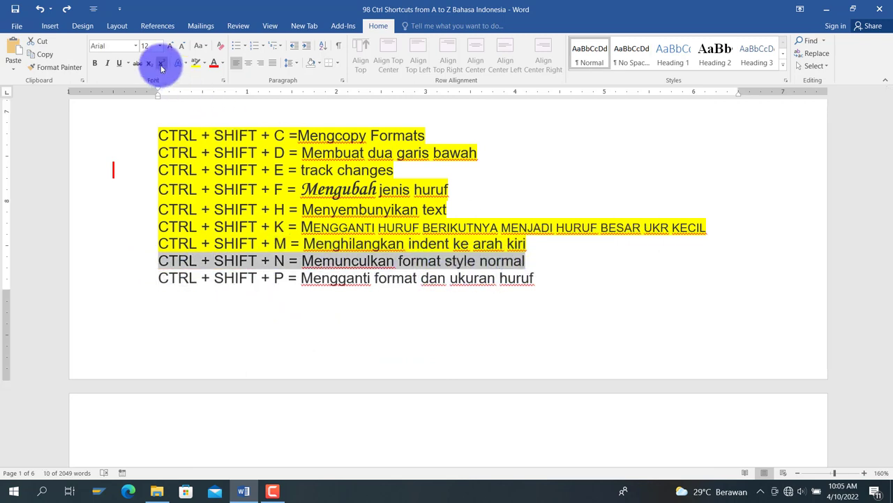
pyautogui.click(195, 62)
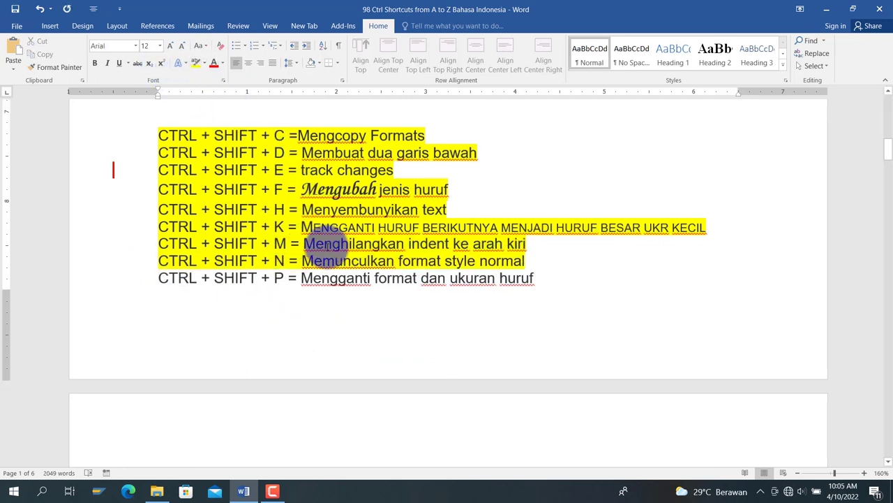
# - View the Font dialog for the word "Mengganti" in the CTRL + SHIFT + P line and close it without changes
pyautogui.click(319, 277)
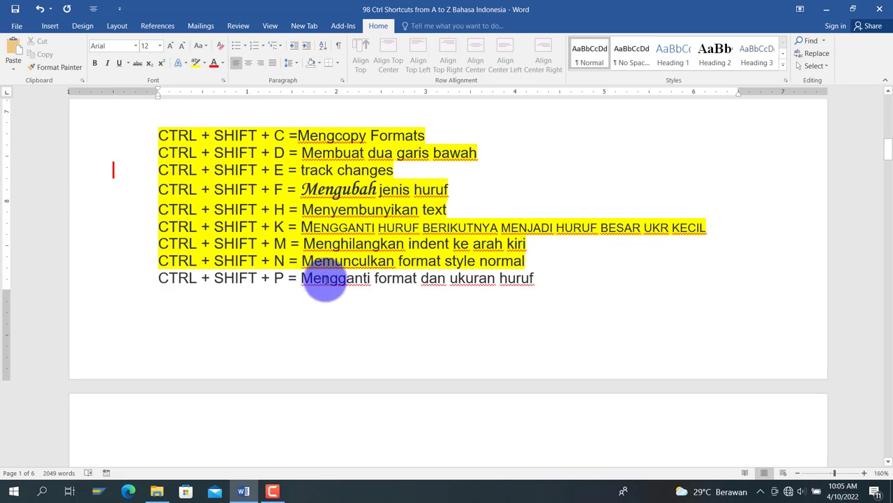
pyautogui.scroll(-1, 326, 280)
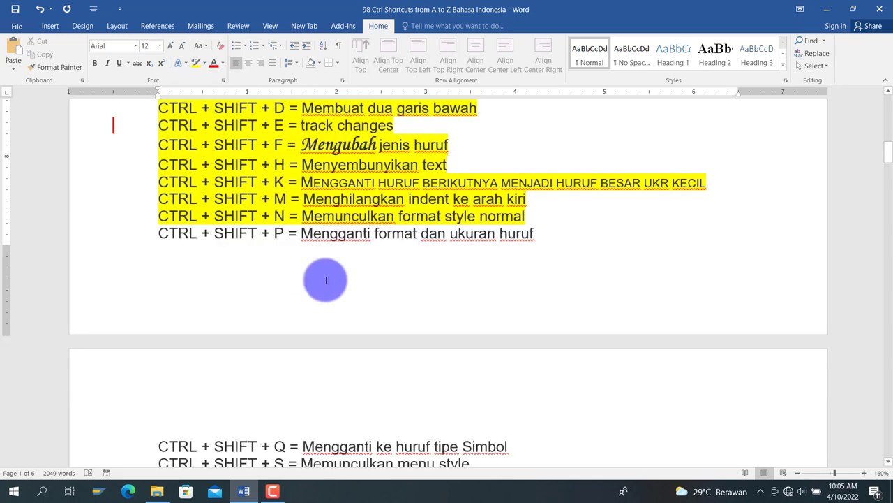
pyautogui.hotkey('ctrl', 'shift', 'p')
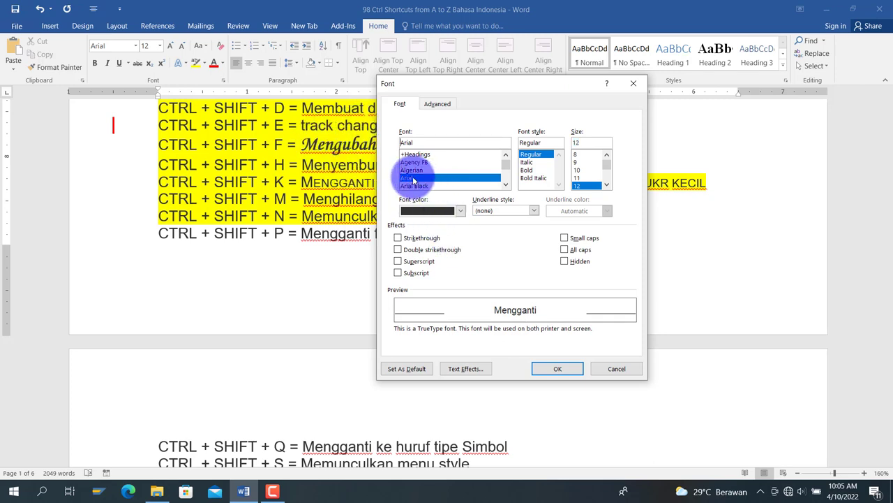
pyautogui.click(602, 369)
# - Highlight the CTRL + SHIFT + P line in the CTRL + SHIFT shortcuts list in yellow
pyautogui.moveTo(300, 235); pyautogui.dragTo(361, 241)
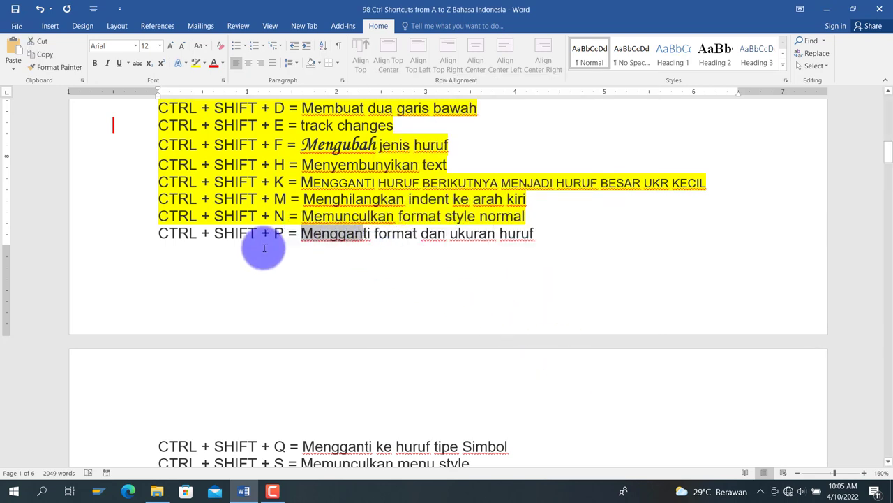
pyautogui.scroll(1, 236, 230)
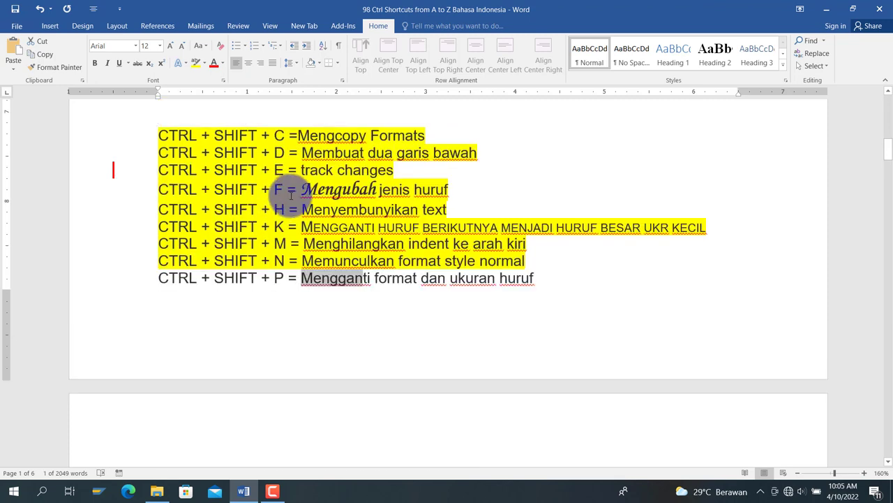
pyautogui.moveTo(160, 278); pyautogui.dragTo(527, 279)
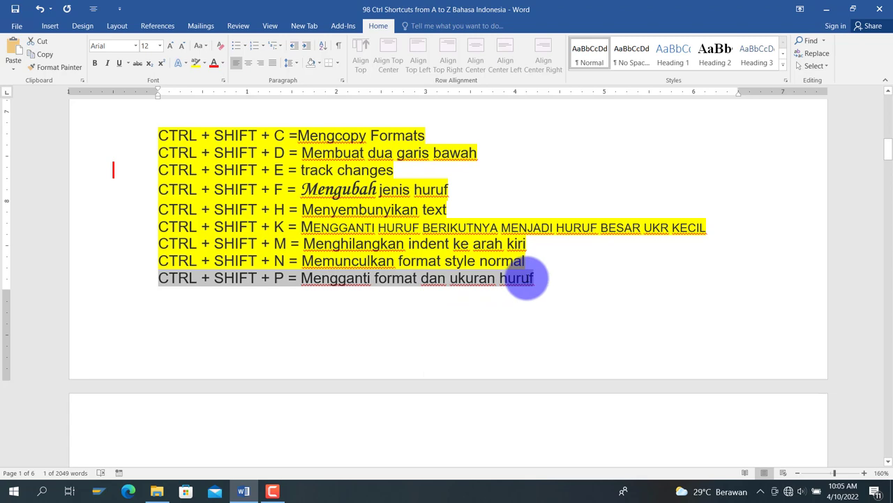
pyautogui.click(198, 63)
pyautogui.click(309, 207)
pyautogui.scroll(-1, 316, 213)
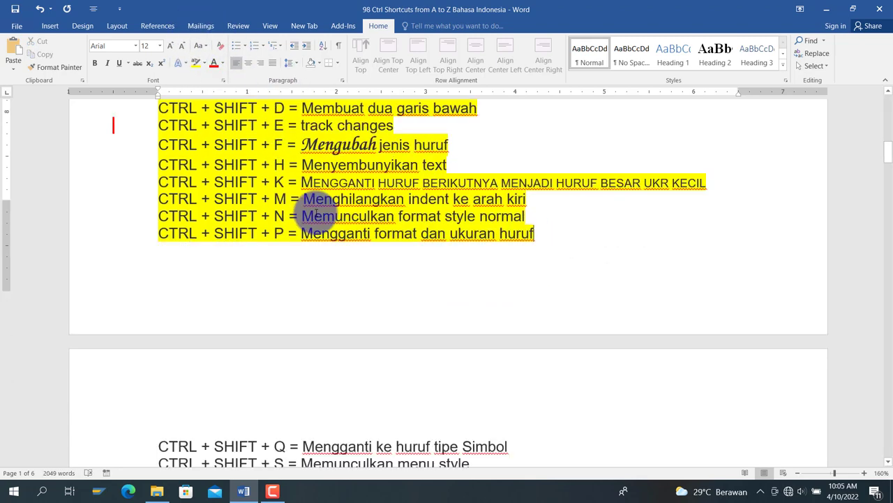
# - Change the word "Mengganti" in the CTRL + SHIFT + Q line to the Symbol font
pyautogui.scroll(-5, 314, 209)
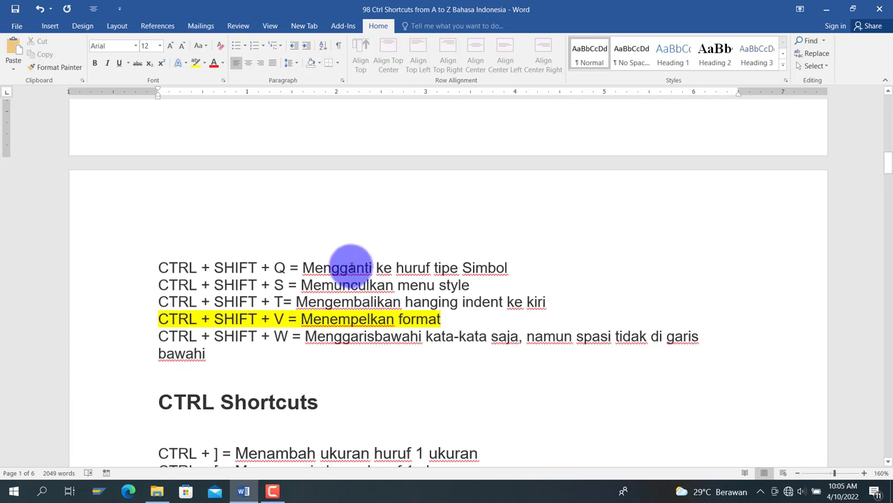
pyautogui.click(356, 267)
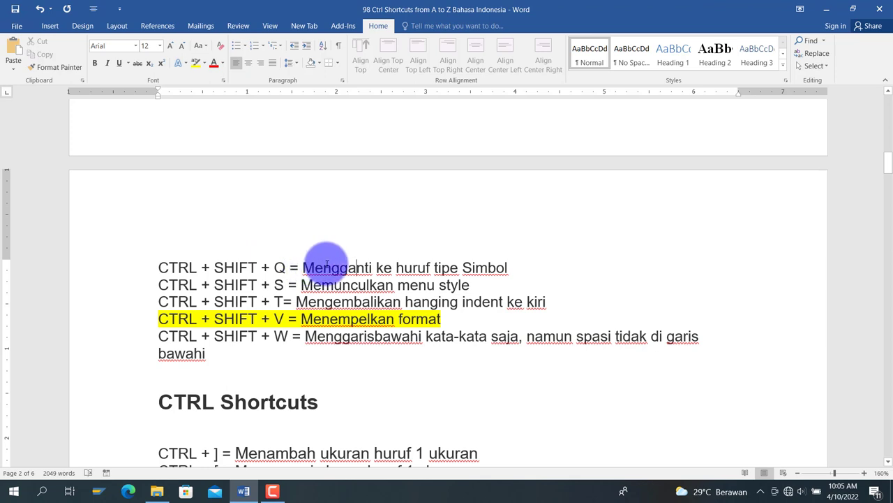
pyautogui.moveTo(304, 266); pyautogui.dragTo(377, 272)
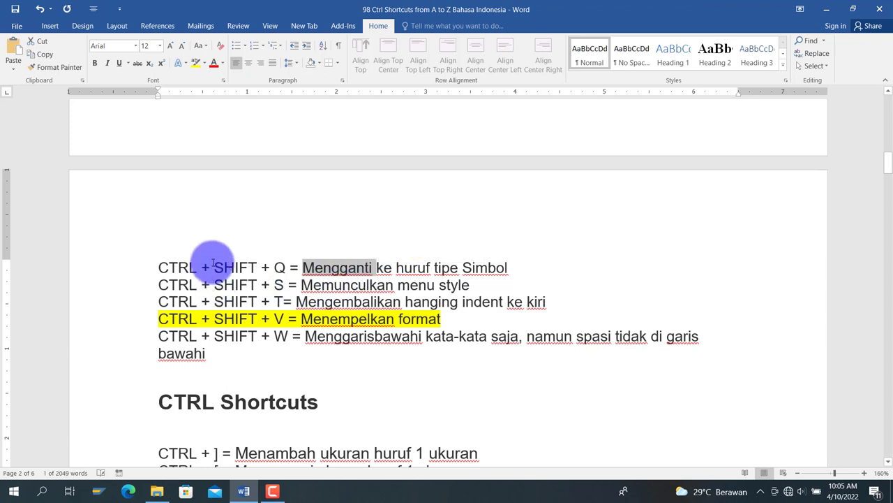
pyautogui.hotkey('ctrl', 'shift', 'q')
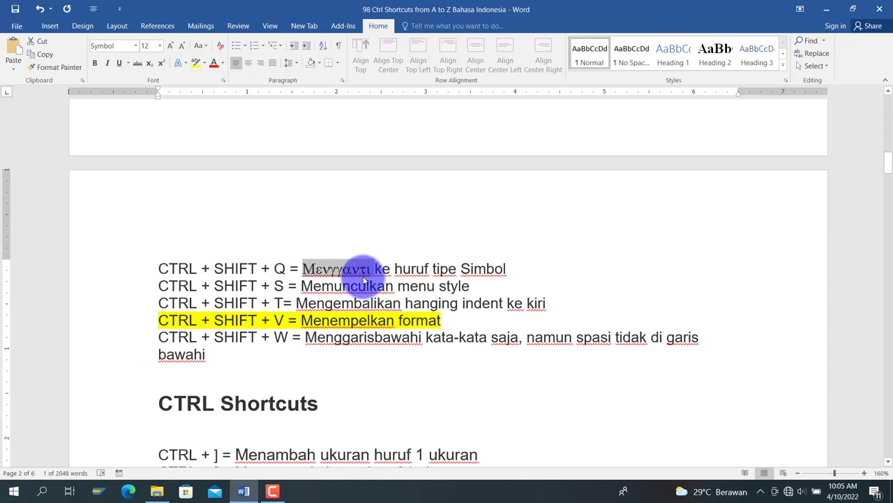
# - Highlight the whole CTRL + SHIFT + Q line in the CTRL + SHIFT shortcuts list in yellow
pyautogui.click(208, 272)
pyautogui.moveTo(159, 268); pyautogui.dragTo(510, 266)
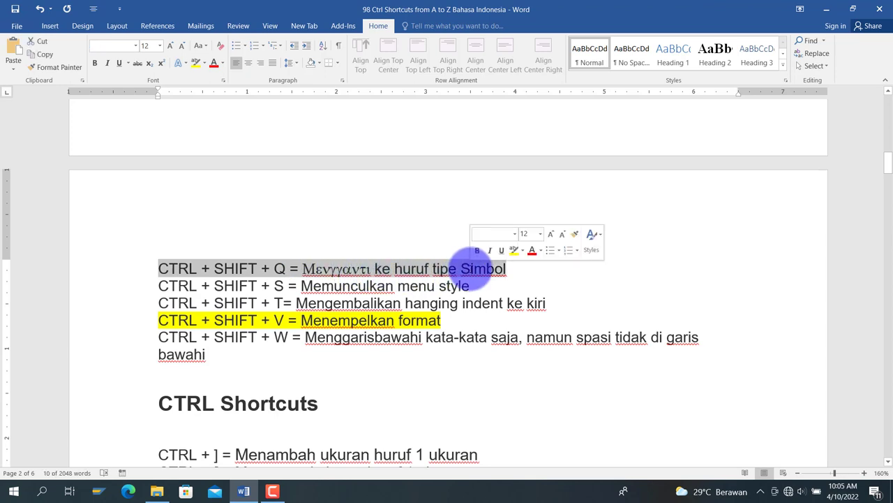
pyautogui.click(198, 66)
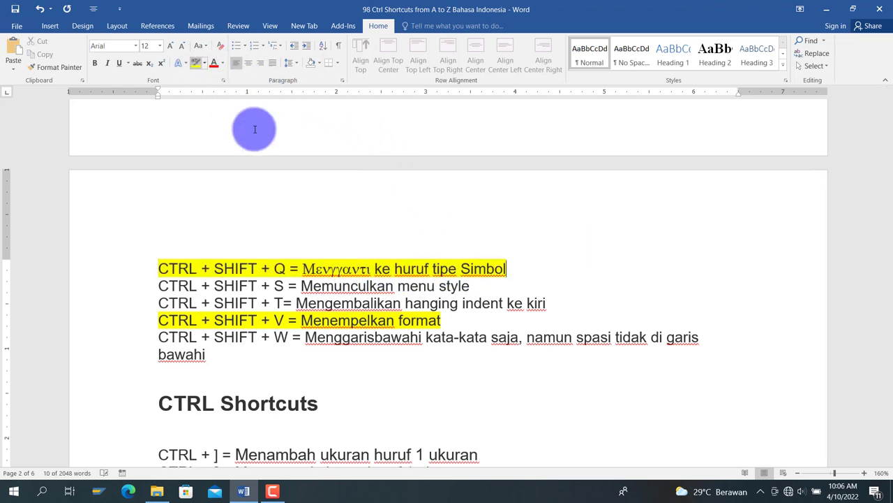
pyautogui.press('Right')
# - Apply the Heading 1 style to the shortcut list through Apply Styles, and undo the style change
pyautogui.scroll(4, 347, 293)
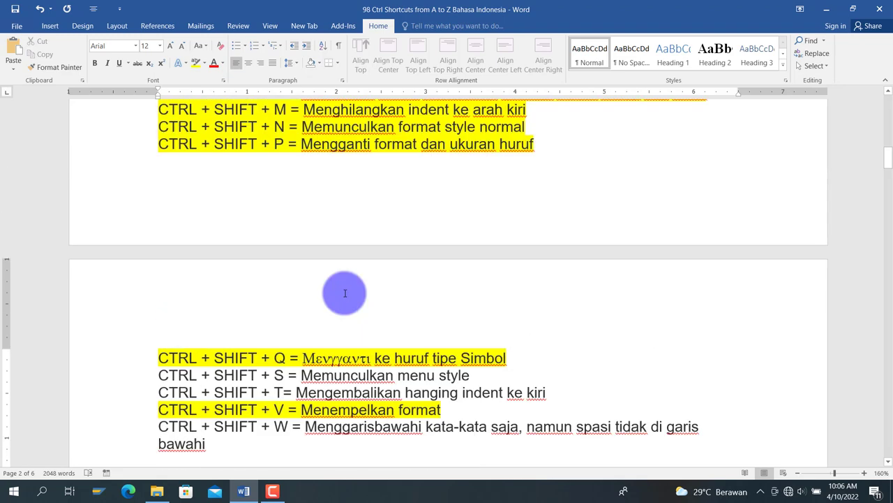
pyautogui.scroll(-3, 342, 291)
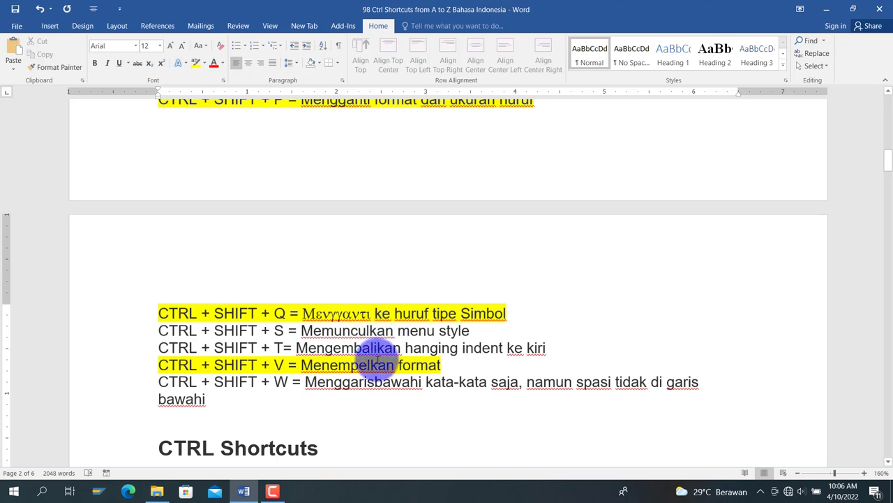
pyautogui.hotkey('ctrl', 'shift', 's')
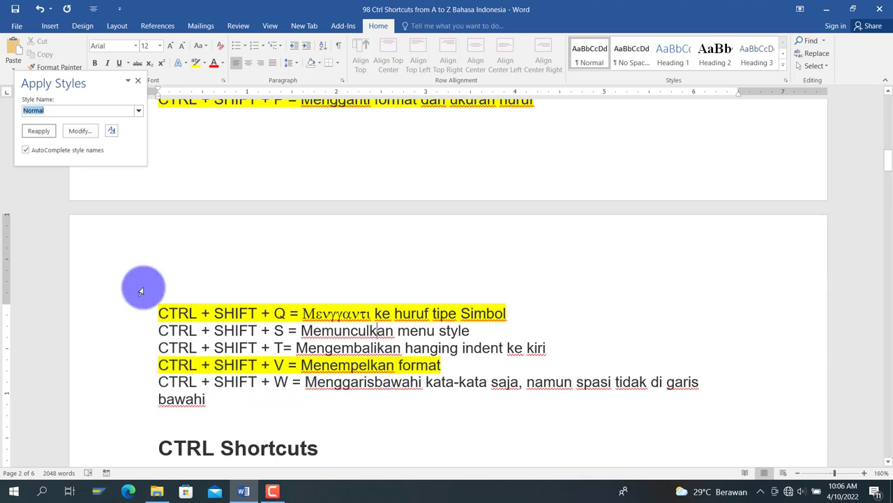
pyautogui.click(138, 111)
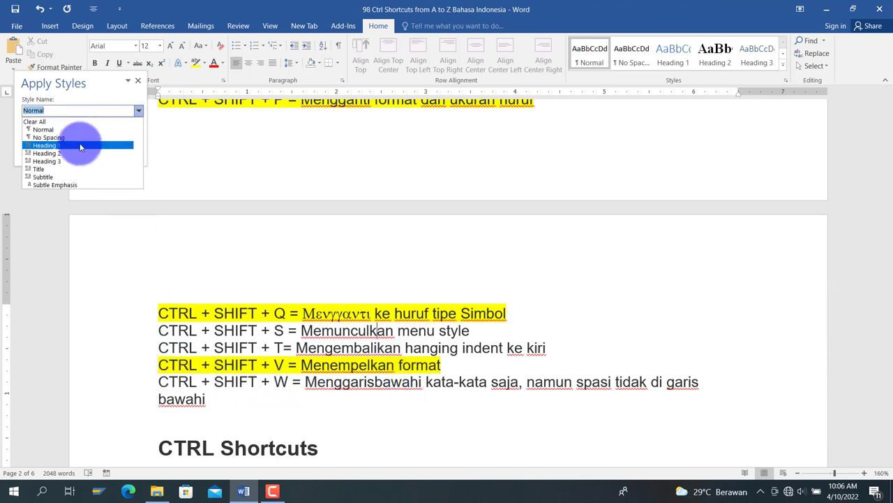
pyautogui.click(59, 147)
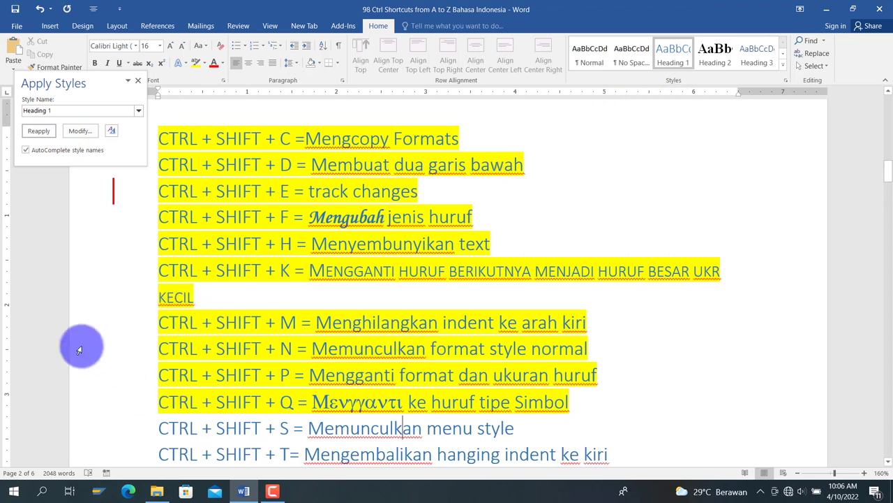
pyautogui.click(137, 80)
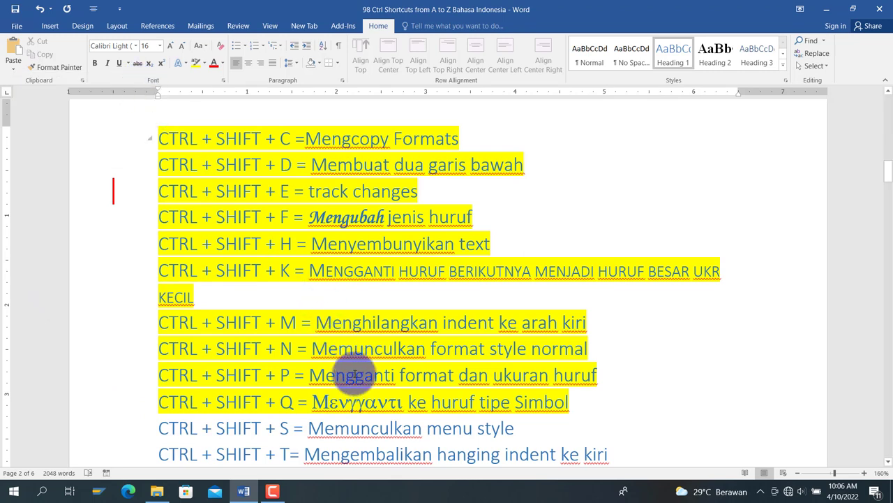
pyautogui.hotkey('ctrl', 'z')
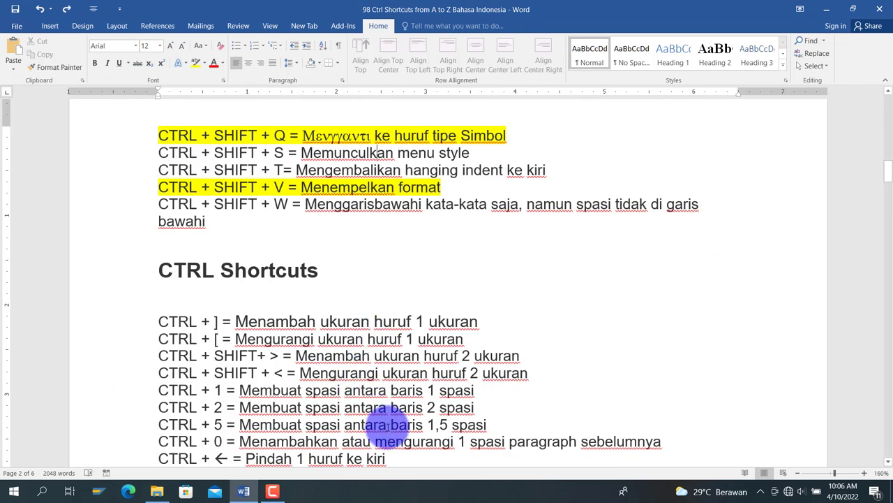
# - Highlight the CTRL + SHIFT + S line in the CTRL + SHIFT shortcuts list in yellow
pyautogui.scroll(1, 384, 440)
pyautogui.scroll(2, 386, 435)
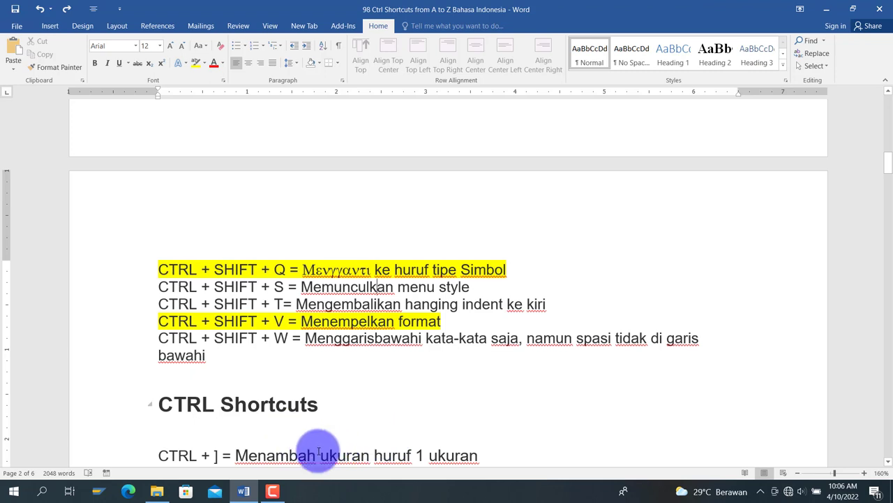
pyautogui.moveTo(159, 294); pyautogui.dragTo(487, 273)
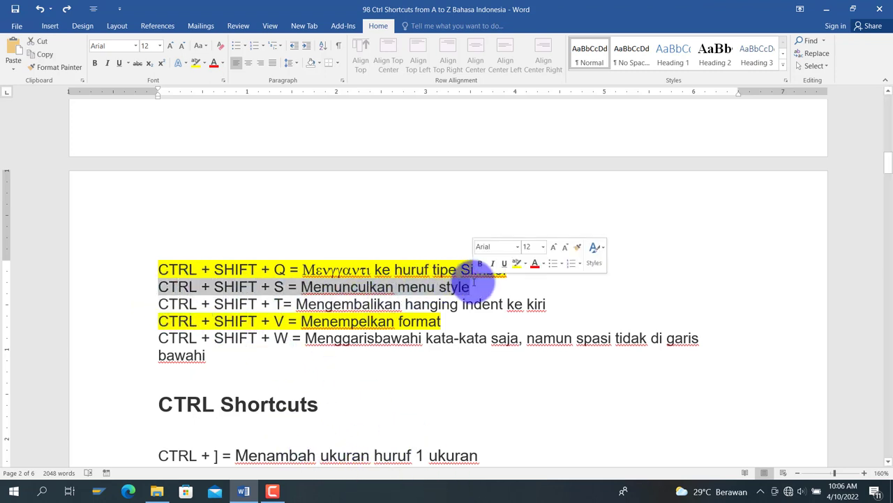
pyautogui.click(198, 62)
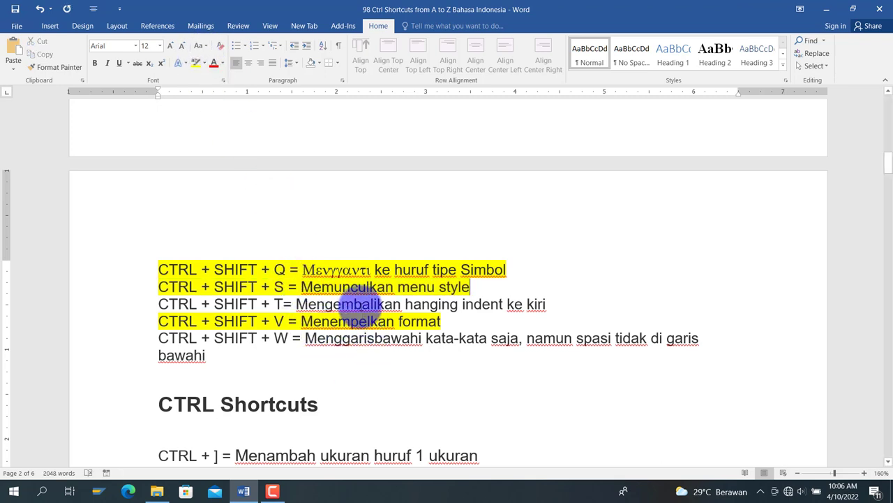
# - Add two levels of hanging indent to the first "Terdapat lebih banyak" sample paragraph below the shortcut lists, and remove both levels again
pyautogui.scroll(-12, 361, 305)
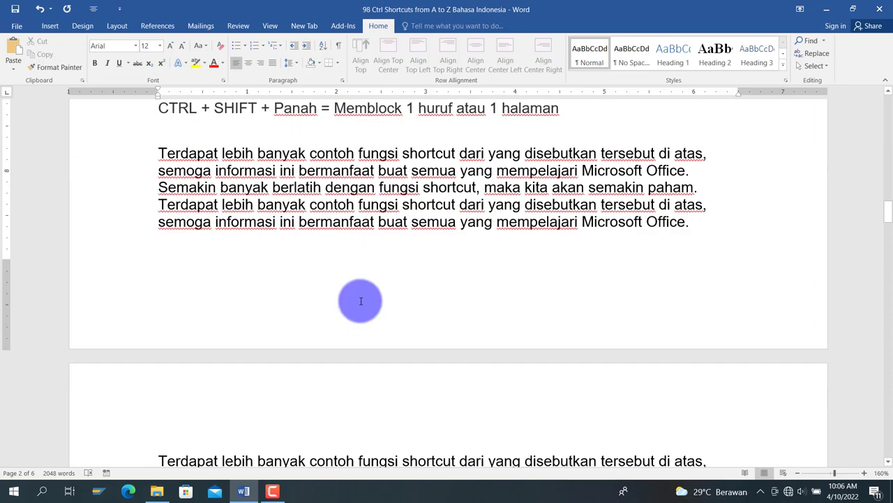
pyautogui.scroll(1, 361, 301)
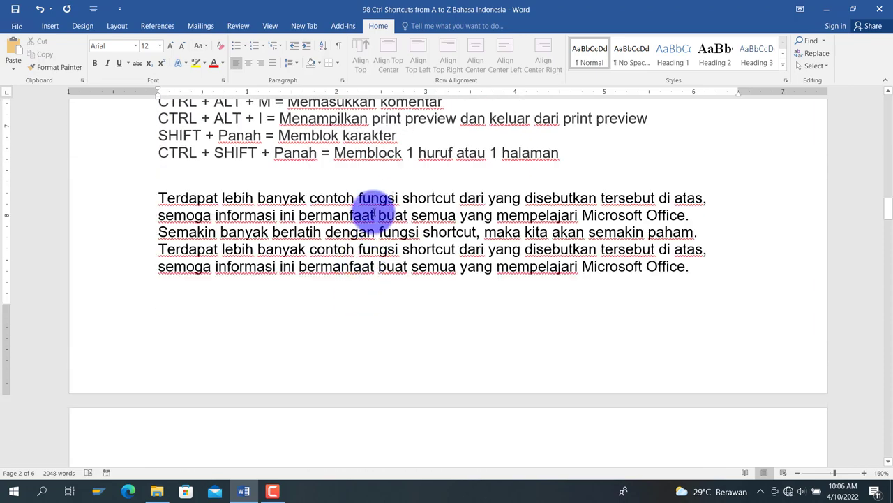
pyautogui.click(378, 198)
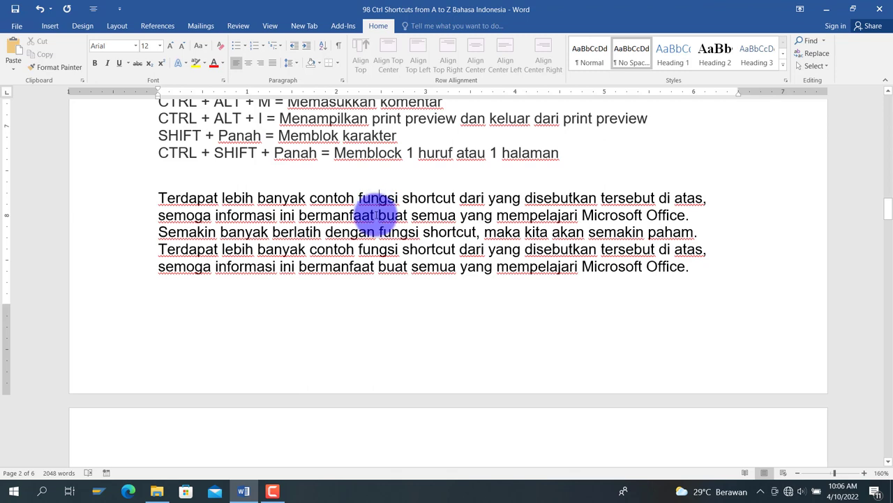
pyautogui.hotkey('ctrl', 't')
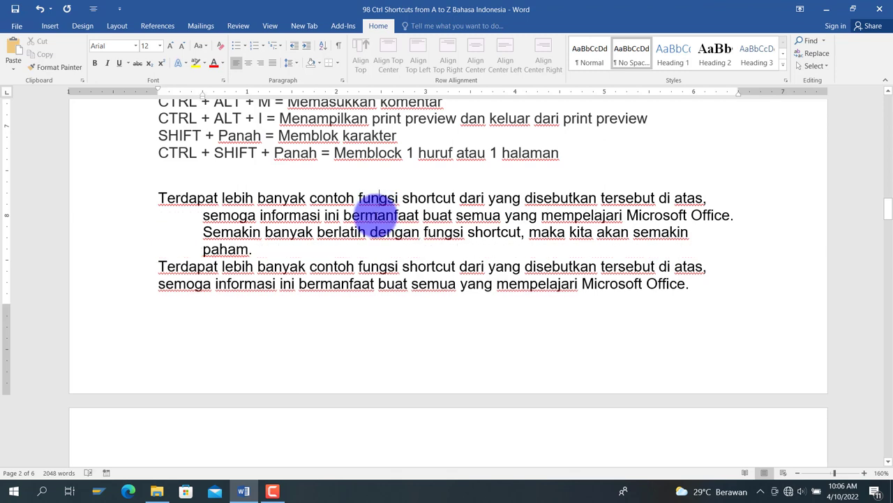
pyautogui.hotkey('ctrl', 't')
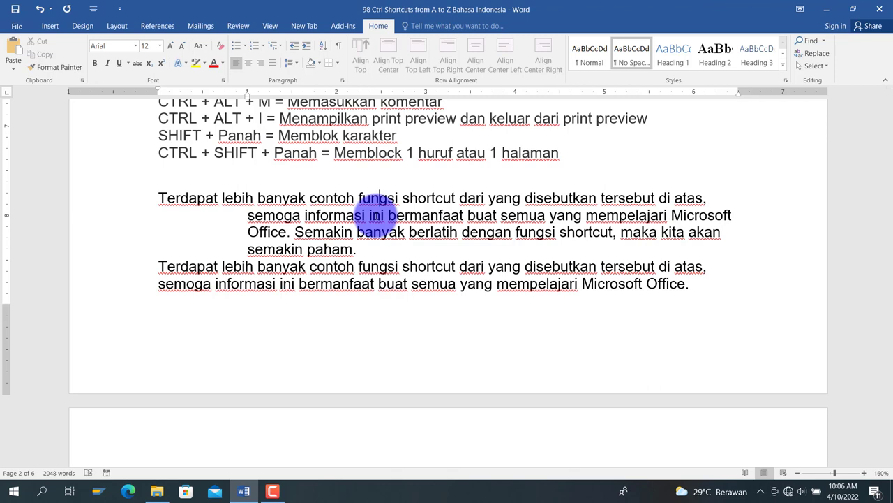
pyautogui.hotkey('ctrl', 'shift', 't')
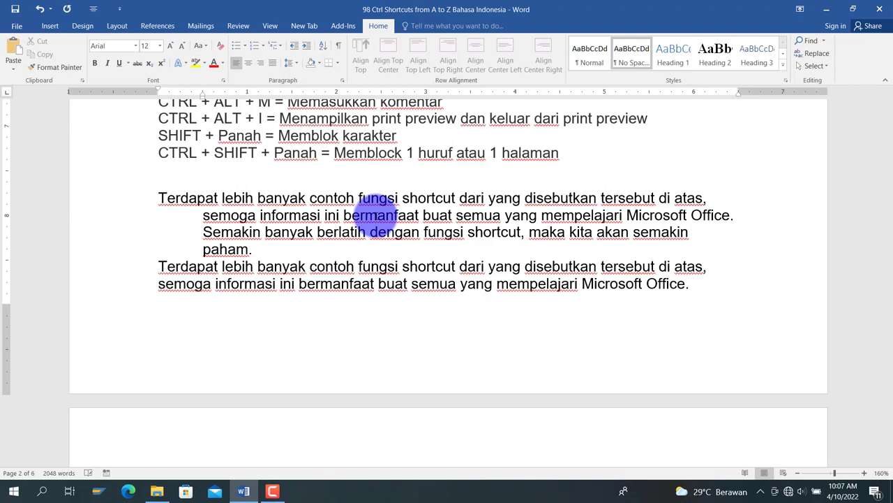
pyautogui.hotkey('ctrl', 'shift', 't')
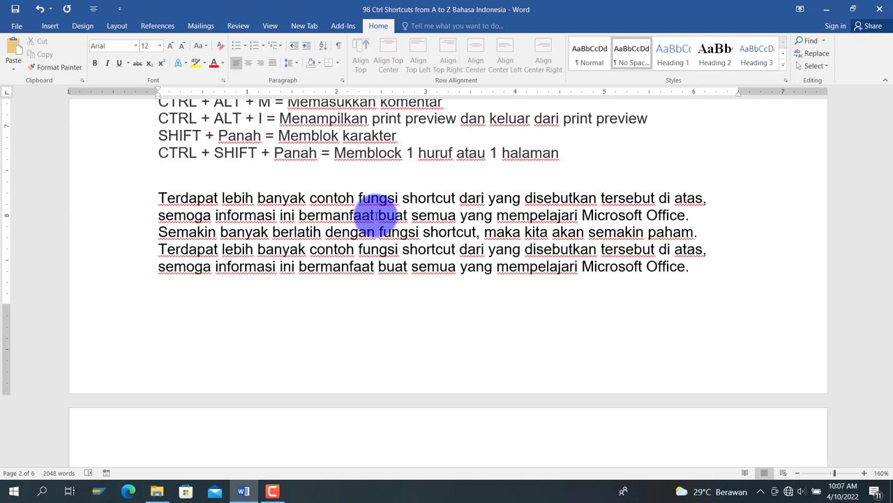
# - Highlight the CTRL + SHIFT + T line in the CTRL + SHIFT shortcuts list in yellow
pyautogui.scroll(12, 377, 215)
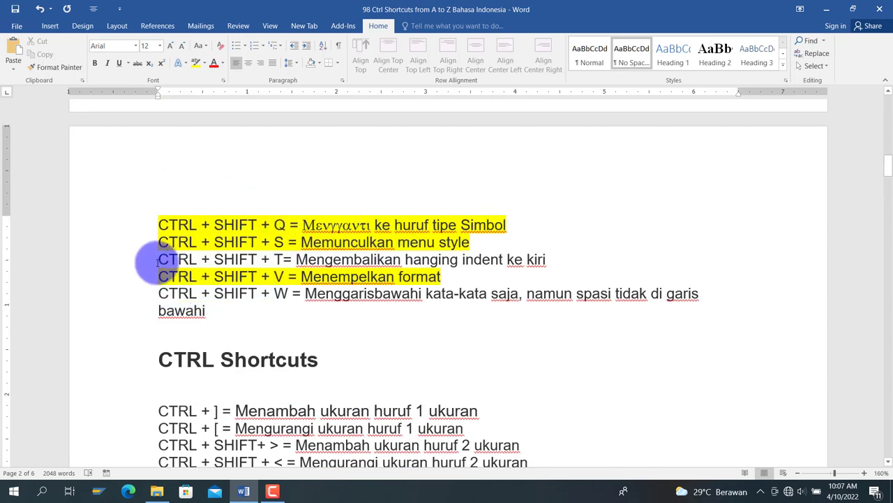
pyautogui.tripleClick(458, 258)
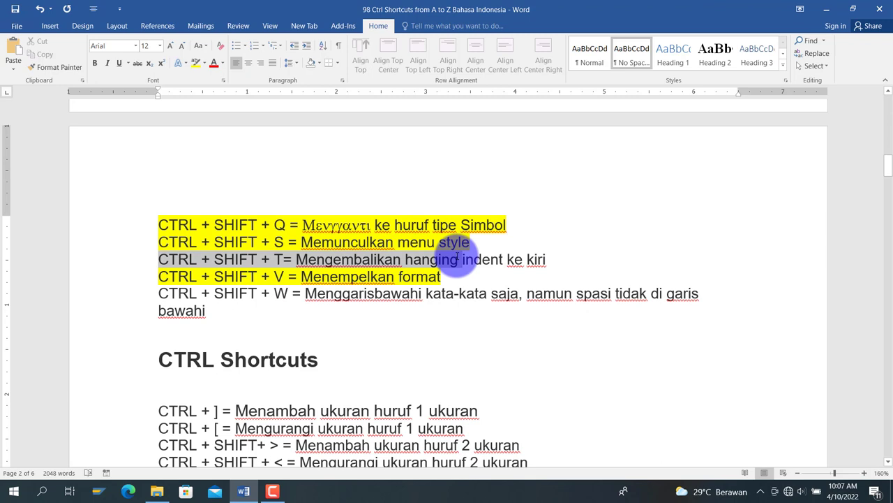
pyautogui.click(453, 257)
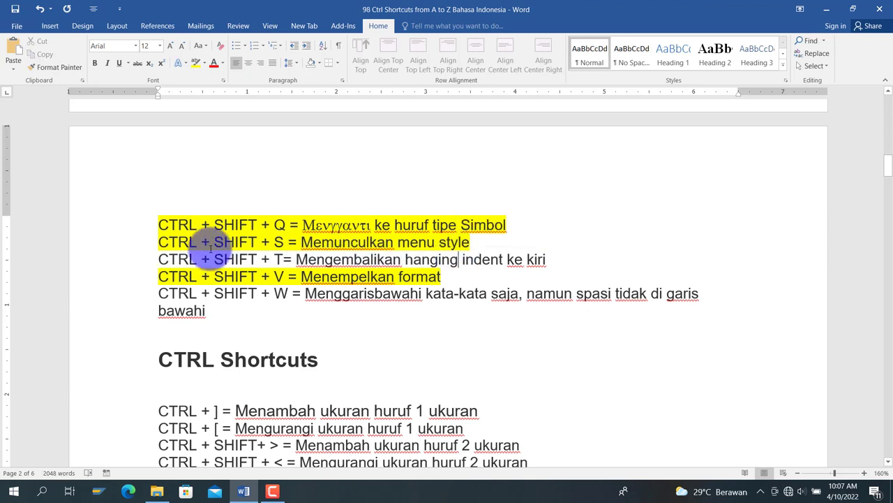
pyautogui.click(129, 259)
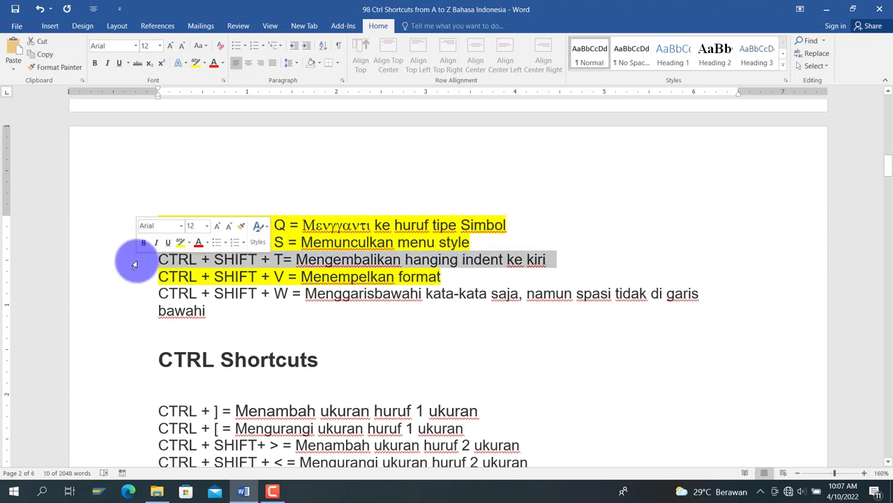
pyautogui.click(198, 62)
pyautogui.click(338, 314)
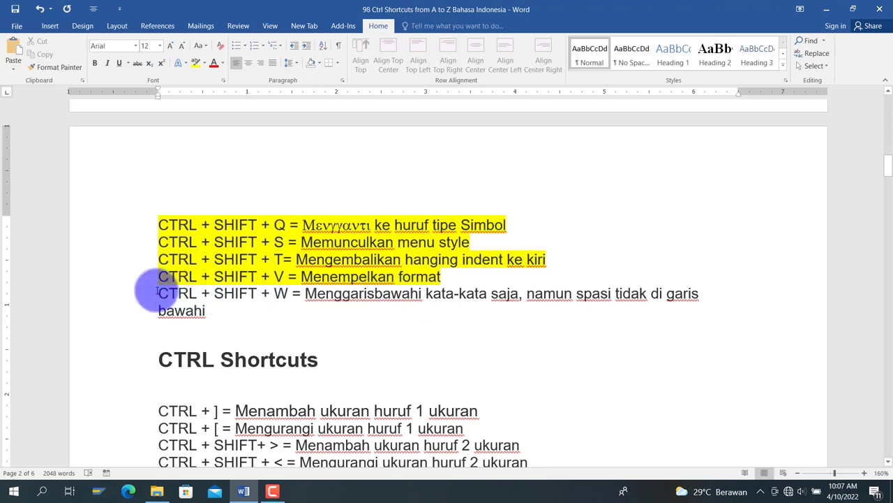
# - Underline only the words, not the spaces, in the CTRL + SHIFT + W entry and highlight the entry in yellow
pyautogui.moveTo(176, 296); pyautogui.dragTo(215, 301)
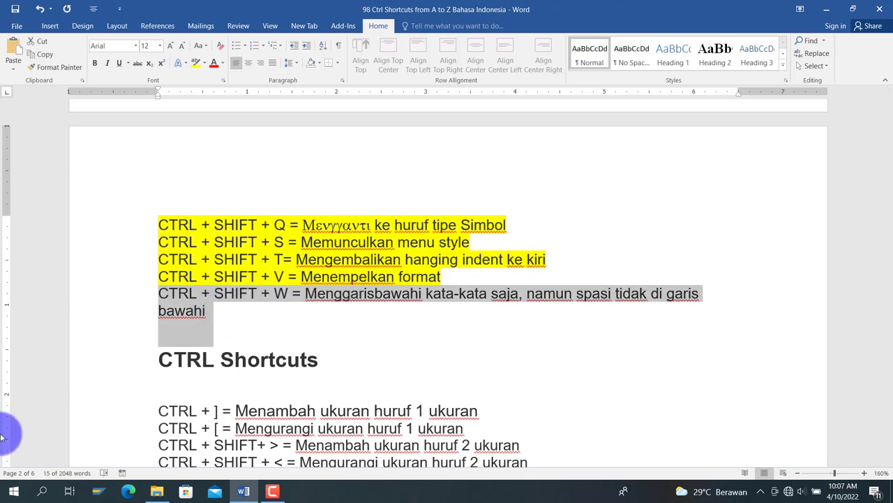
pyautogui.hotkey('ctrl', 'shift', 'w')
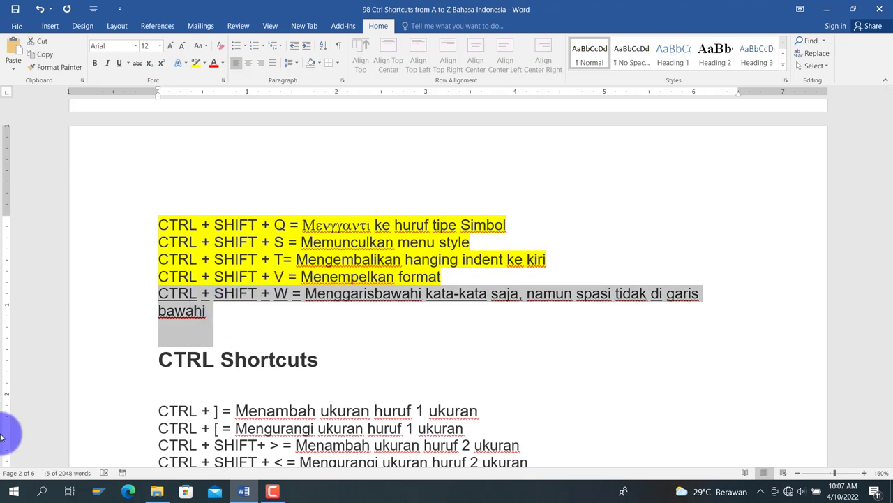
pyautogui.click(261, 315)
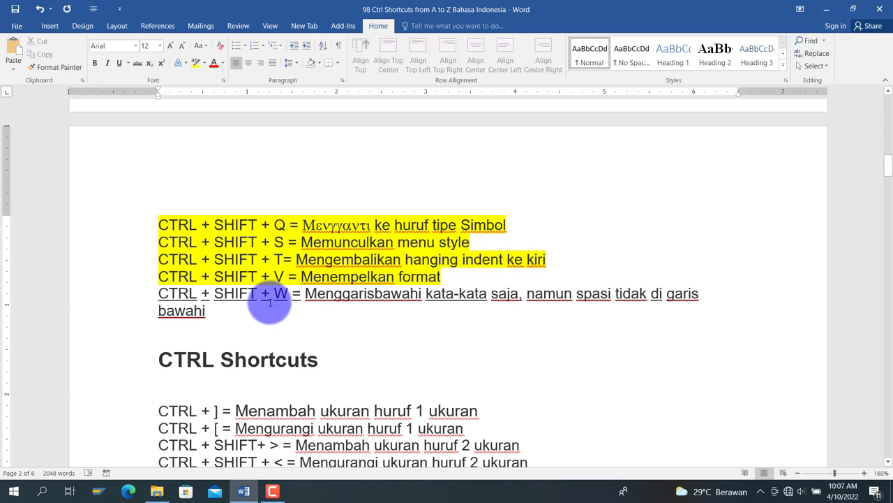
pyautogui.doubleClick(148, 301)
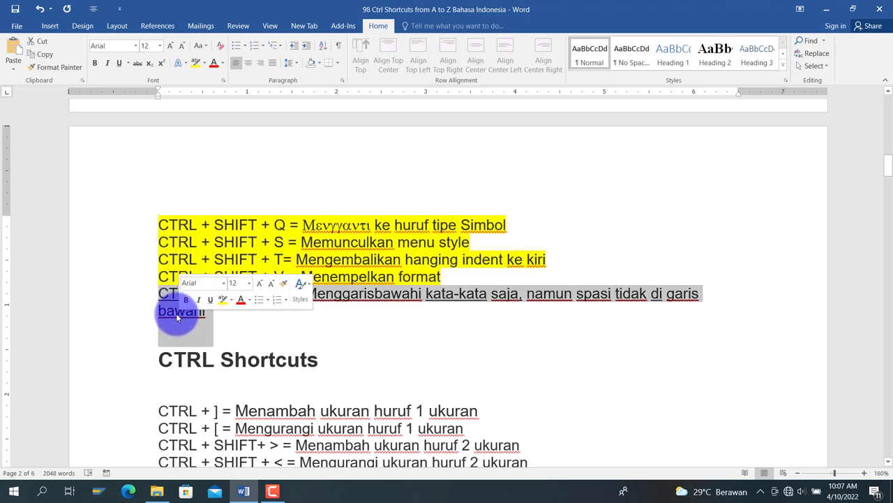
pyautogui.click(196, 63)
# - Increase the font size of "Menambah ukuran huruf 1 ukuran" in the CTRL + ] line by one point to 14
pyautogui.scroll(-2, 226, 287)
pyautogui.scroll(-2, 227, 287)
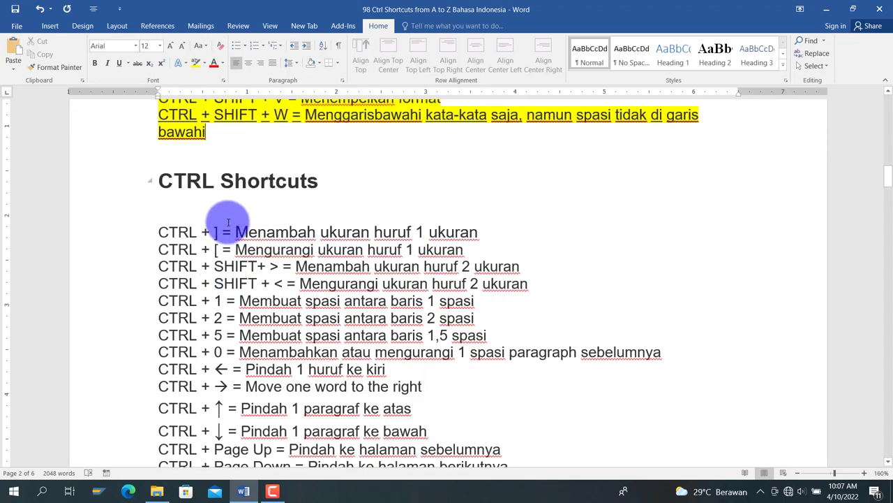
pyautogui.moveTo(236, 232); pyautogui.dragTo(491, 234)
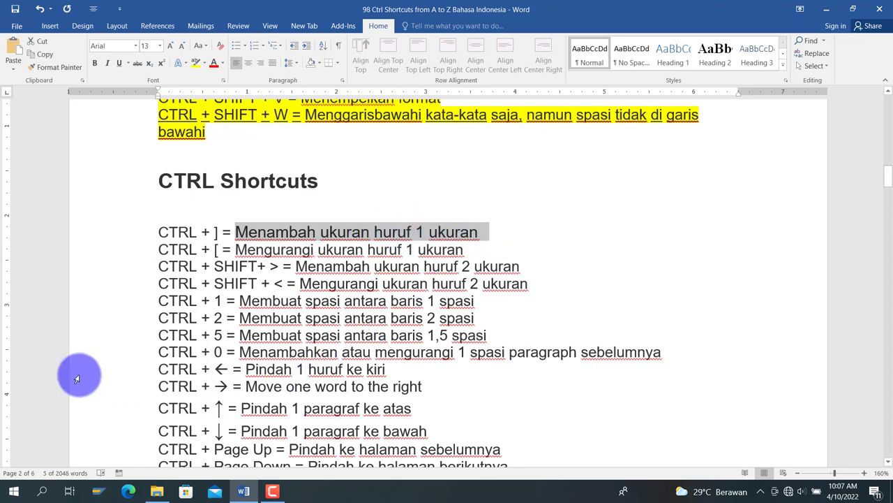
pyautogui.hotkey('ctrl', ']')
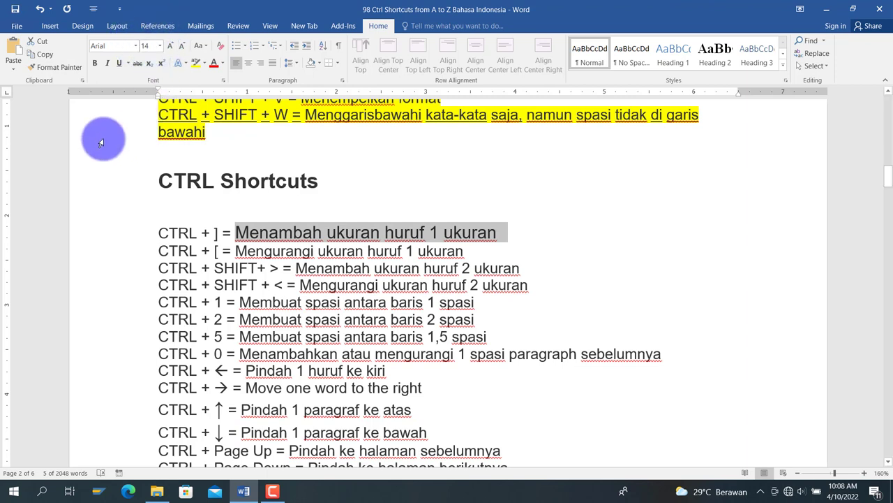
# - Enlarge the selected "Menambah ukuran huruf 1 ukuran" text one point at a time to 19 pt
pyautogui.hotkey('ctrl', ']')
pyautogui.hotkey('ctrl', ']')
pyautogui.hotkey('ctrl', ']')
pyautogui.hotkey('ctrl', ']')
pyautogui.hotkey('ctrl', ']')
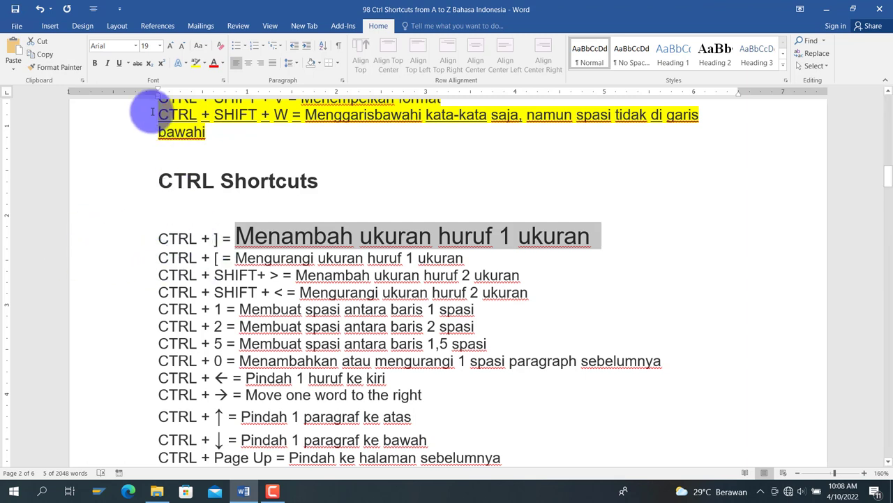
# - Reduce the "Menambah ukuran huruf 1 ukuran" text one point at a time to 12 pt
pyautogui.hotkey('ctrl', '[')
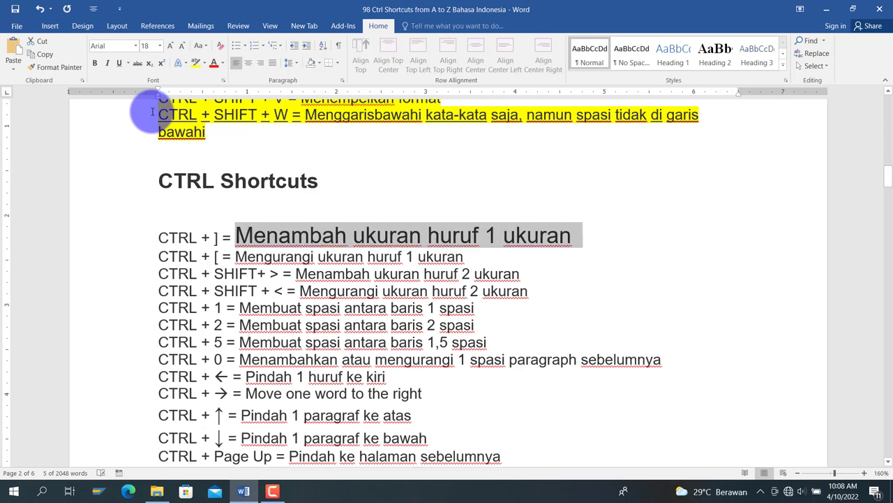
pyautogui.hotkey('ctrl', '[')
pyautogui.hotkey('ctrl', '[')
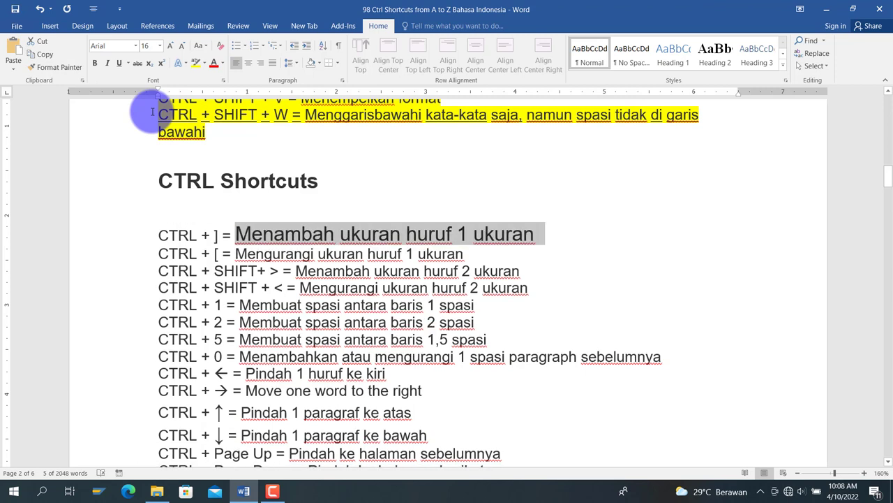
pyautogui.hotkey('ctrl', '[')
pyautogui.hotkey('ctrl', '[')
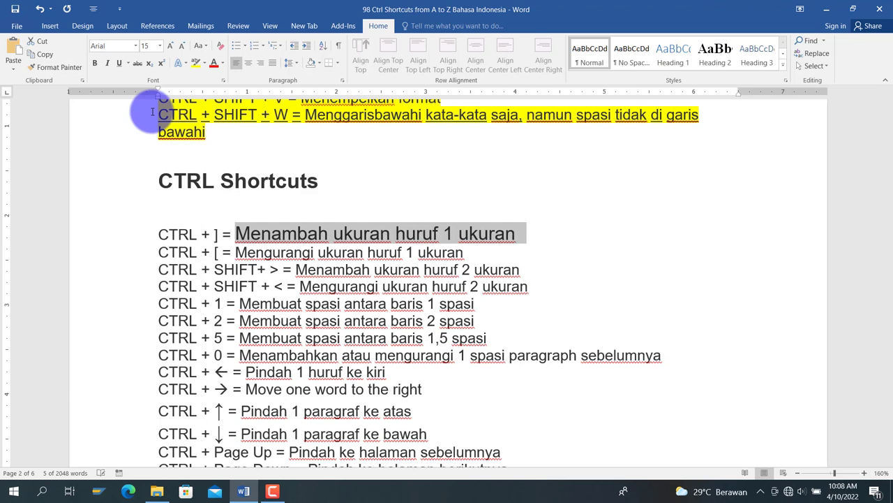
pyautogui.hotkey('ctrl', '[')
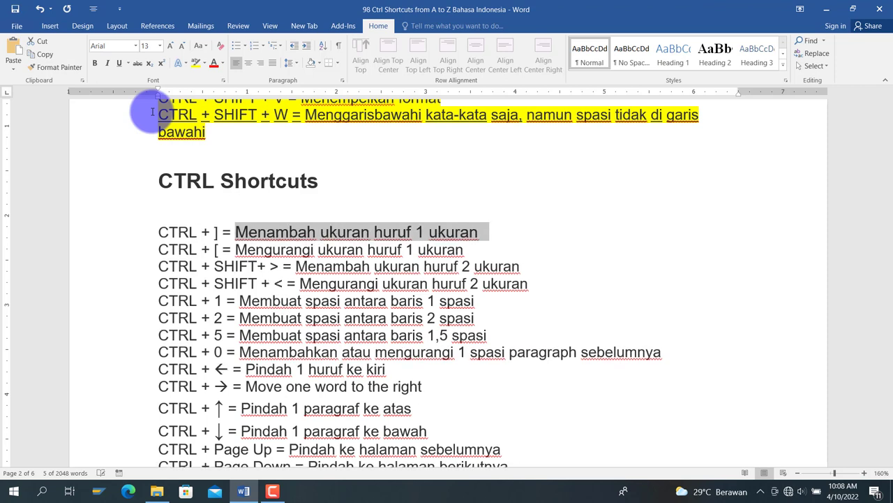
pyautogui.hotkey('ctrl', '[')
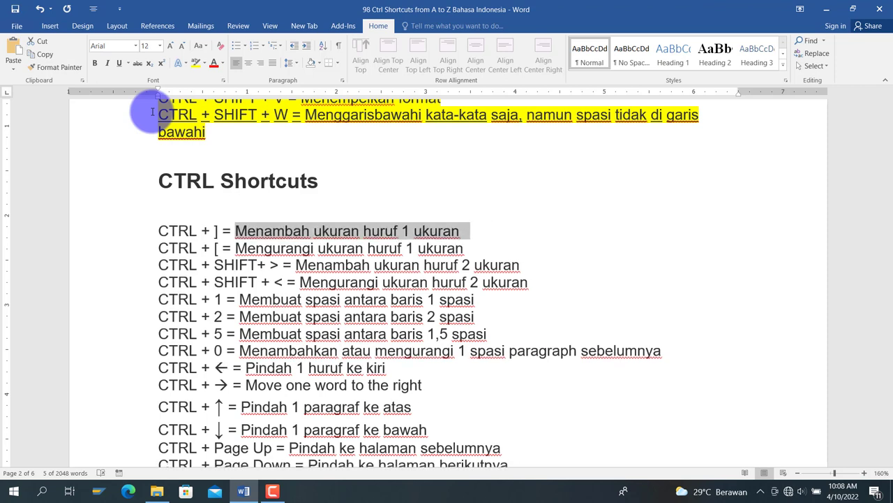
# - Highlight the CTRL + ] and CTRL + [ lines in yellow
pyautogui.moveTo(161, 232); pyautogui.dragTo(461, 244)
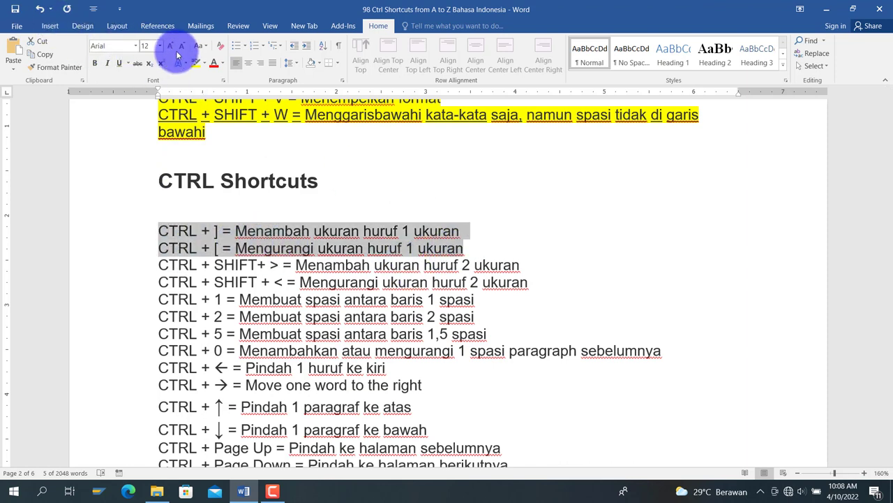
pyautogui.click(196, 62)
pyautogui.click(314, 264)
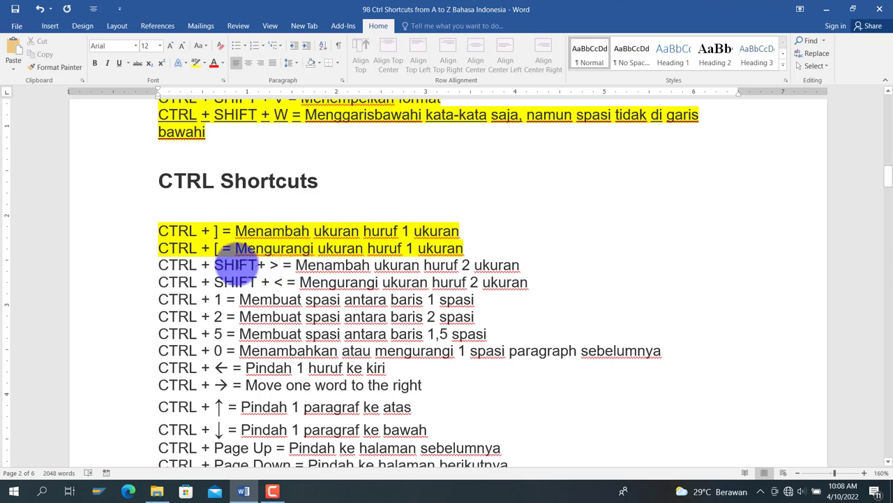
# - Enlarge and shrink the whole CTRL + SHIFT+ > line in two-point steps, ending at 12 pt
pyautogui.moveTo(156, 266); pyautogui.dragTo(524, 267)
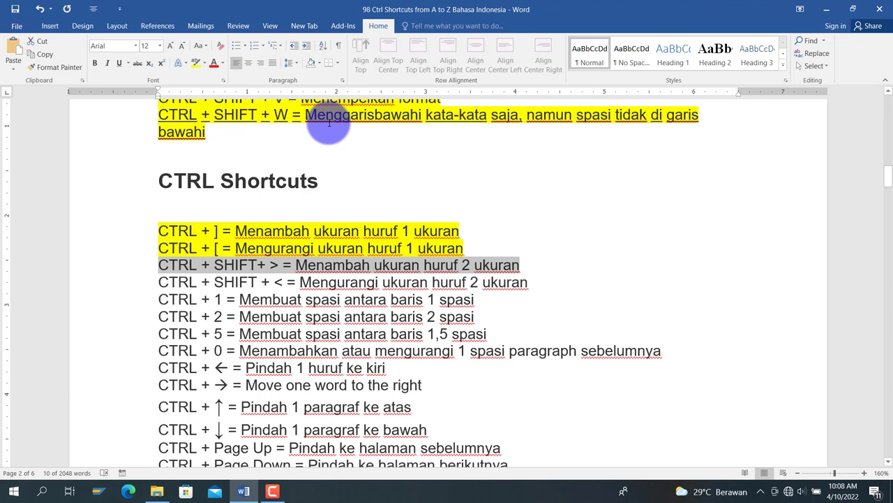
pyautogui.hotkey('ctrl', 'shift', '.')
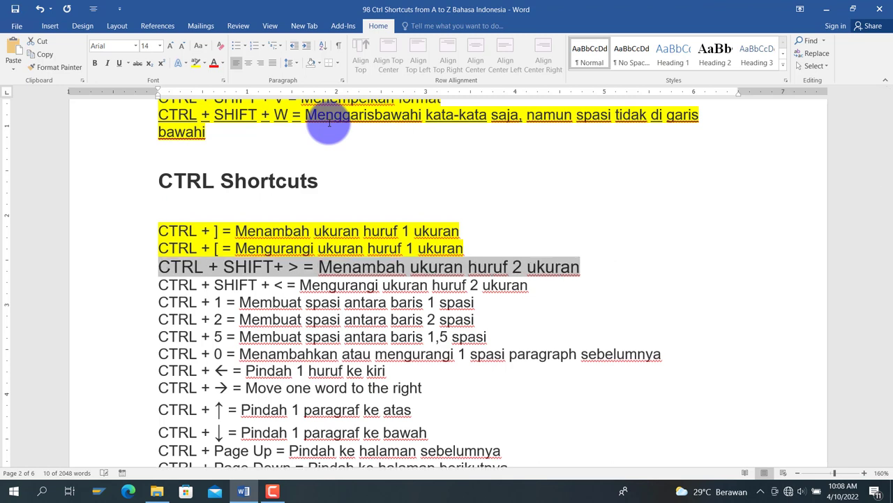
pyautogui.hotkey('ctrl', 'shift', '.')
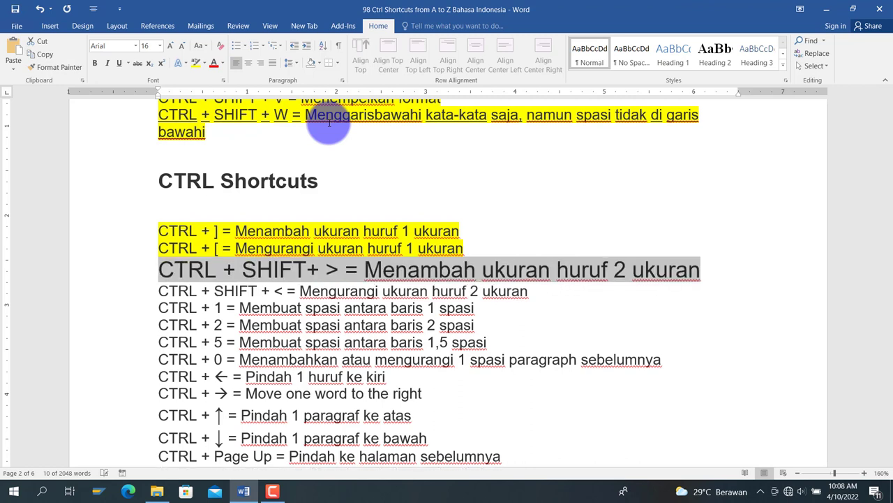
pyautogui.hotkey('ctrl', 'shift', ',')
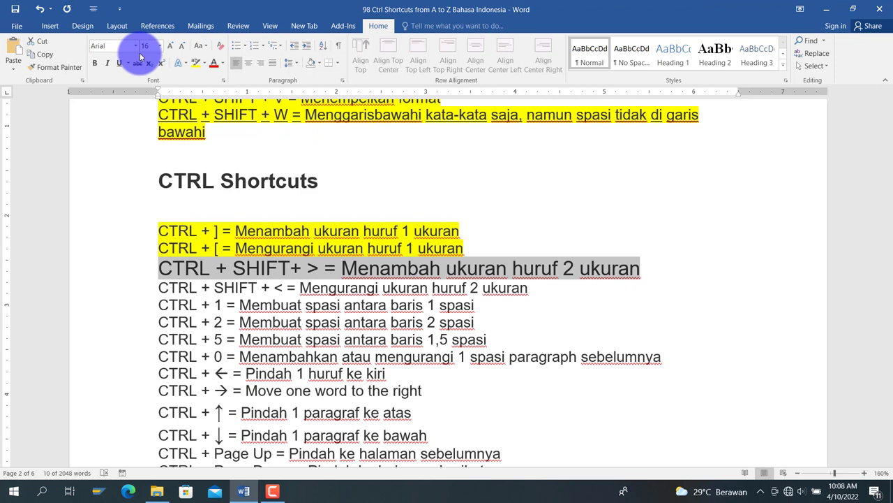
pyautogui.hotkey('ctrl', 'shift', ',')
pyautogui.hotkey('ctrl', 'shift', ',')
pyautogui.hotkey('ctrl', 'shift', '.')
pyautogui.hotkey('ctrl', 'shift', '.')
pyautogui.hotkey('ctrl', 'shift', ',')
pyautogui.hotkey('ctrl', 'shift', ',')
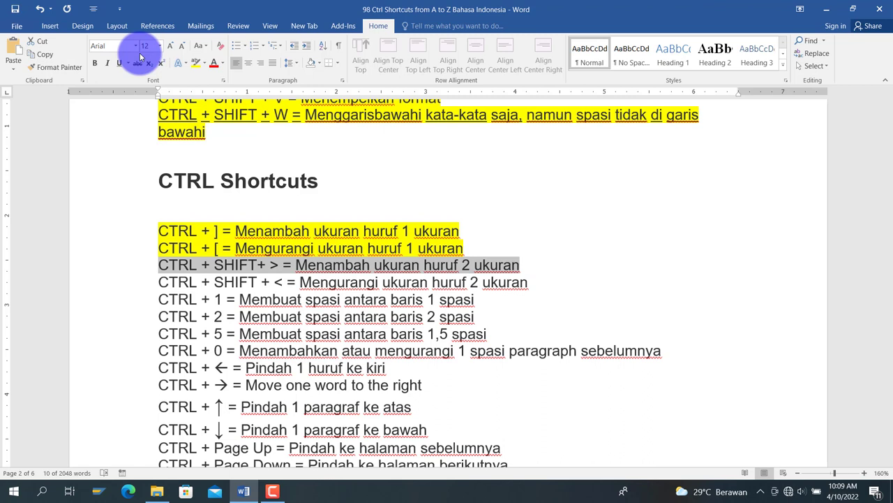
# - Extend the selection to the CTRL + SHIFT + < line and highlight both lines in yellow
pyautogui.hotkey('shift', 'Down')
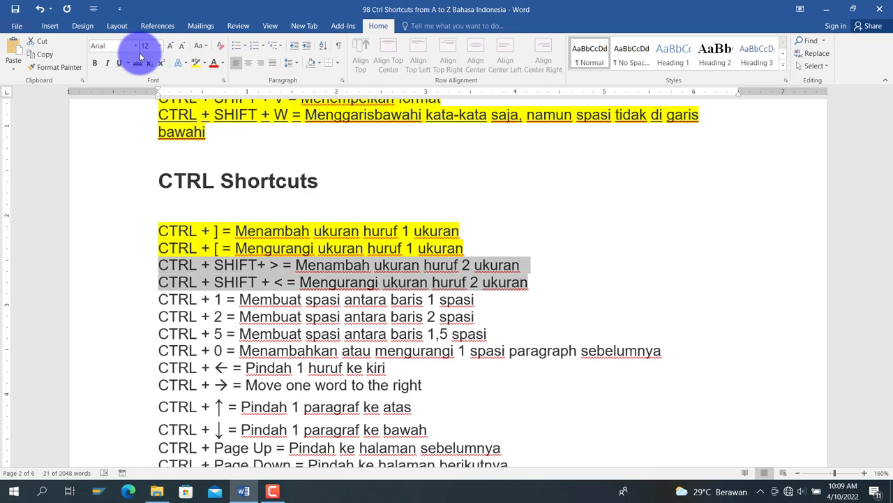
pyautogui.click(195, 62)
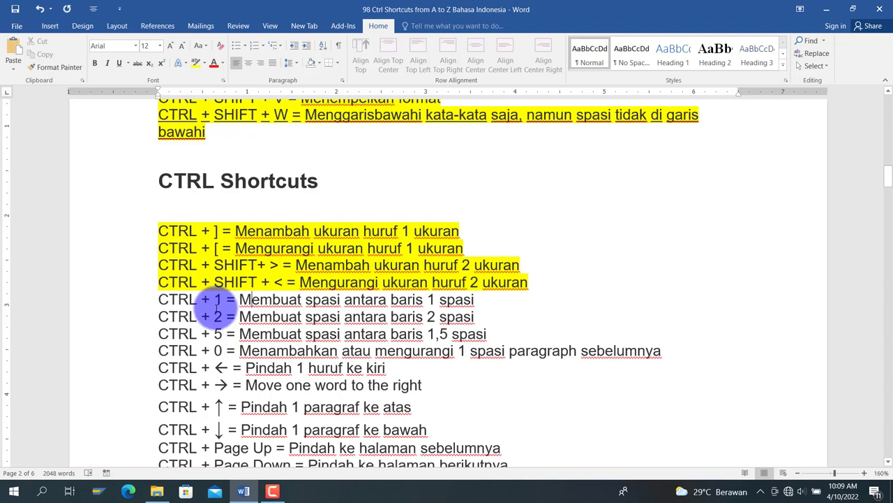
# - Select all the sample paragraphs below the CTRL Shortcuts list and set their line spacing to double
pyautogui.scroll(-10, 215, 340)
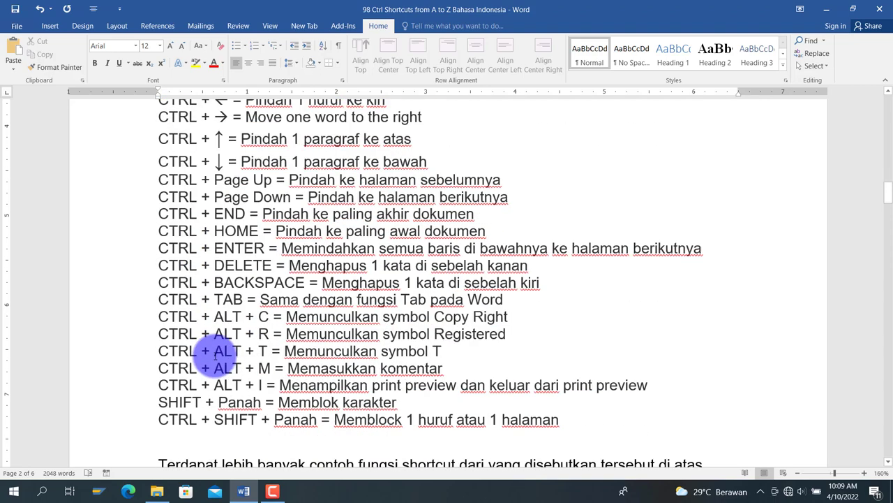
pyautogui.moveTo(151, 154); pyautogui.dragTo(701, 231)
pyautogui.scroll(5, 701, 231)
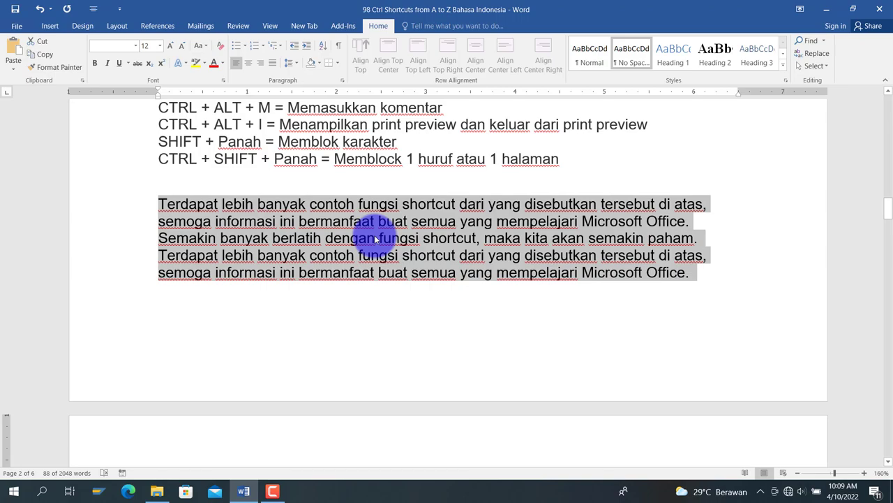
pyautogui.scroll(4, 375, 239)
pyautogui.scroll(-3, 377, 234)
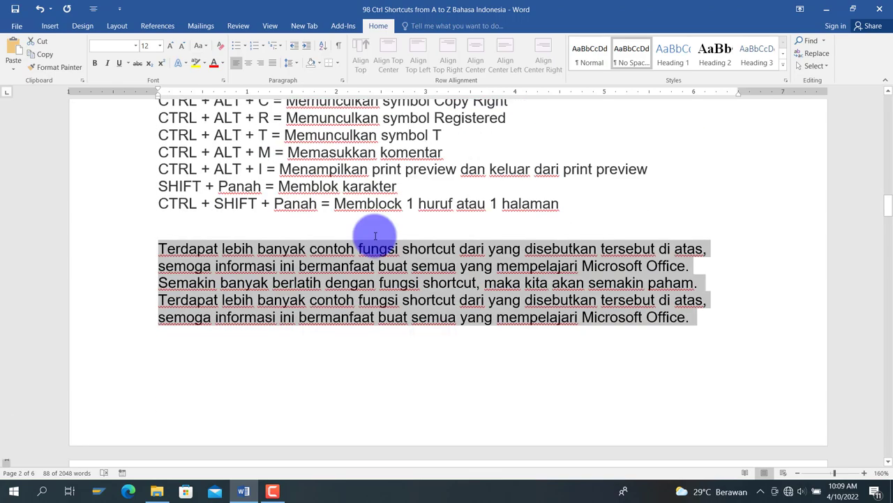
pyautogui.scroll(3, 375, 236)
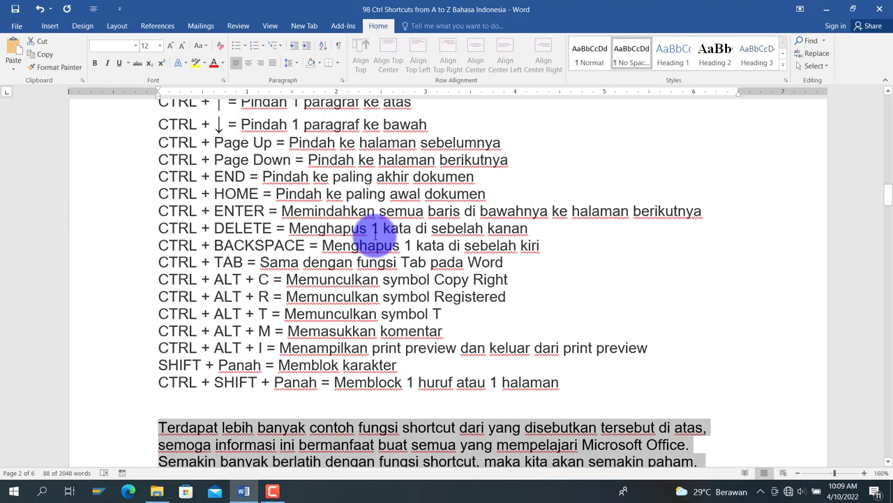
pyautogui.scroll(3, 375, 236)
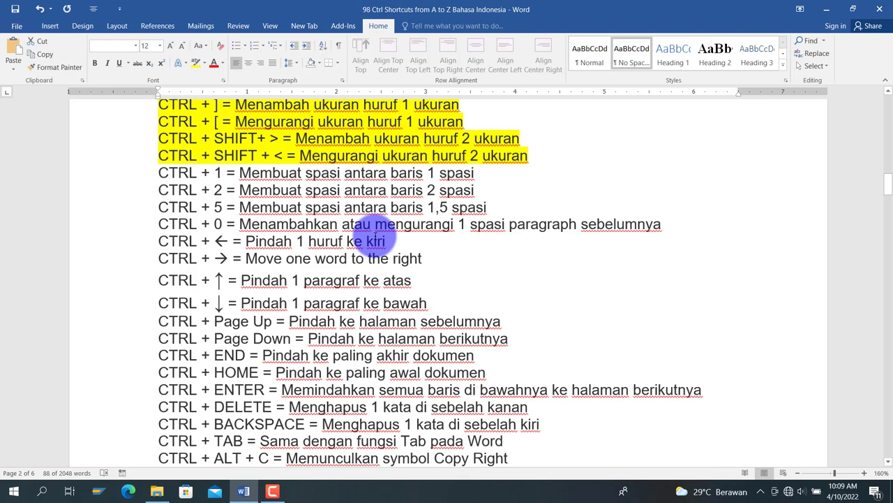
pyautogui.scroll(-2, 374, 238)
pyautogui.scroll(-3, 374, 236)
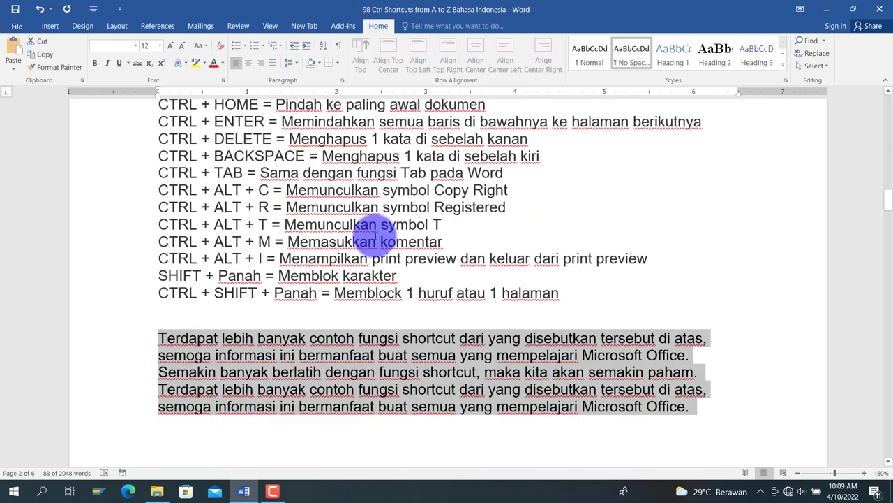
pyautogui.hotkey('ctrl', '2')
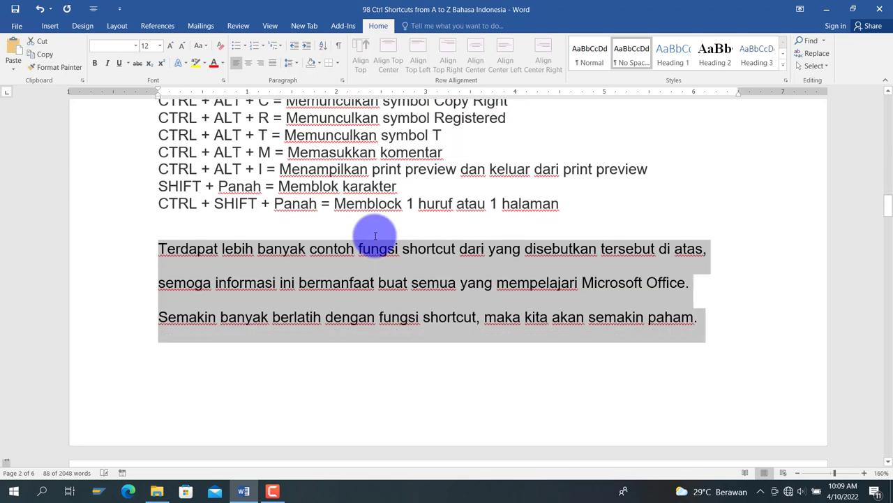
# - Change the selected sample paragraphs to 1.5 line spacing and return them to single spacing
pyautogui.scroll(-2, 375, 238)
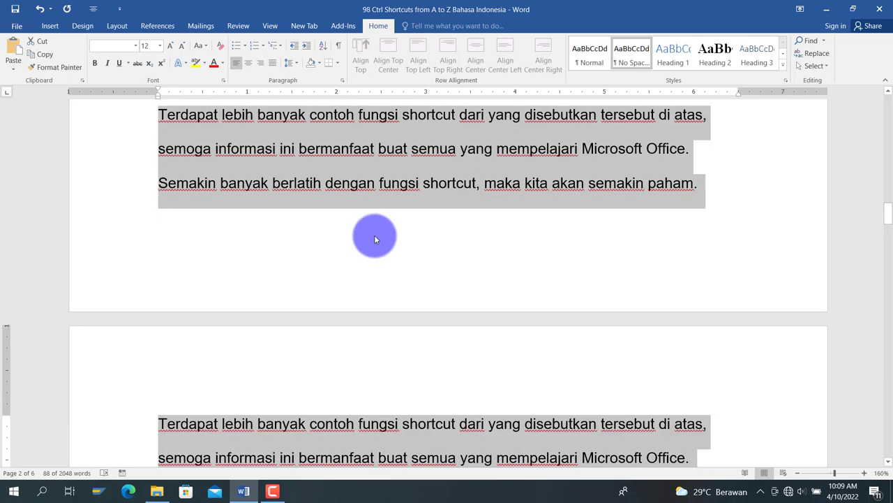
pyautogui.hotkey('ctrl', '5')
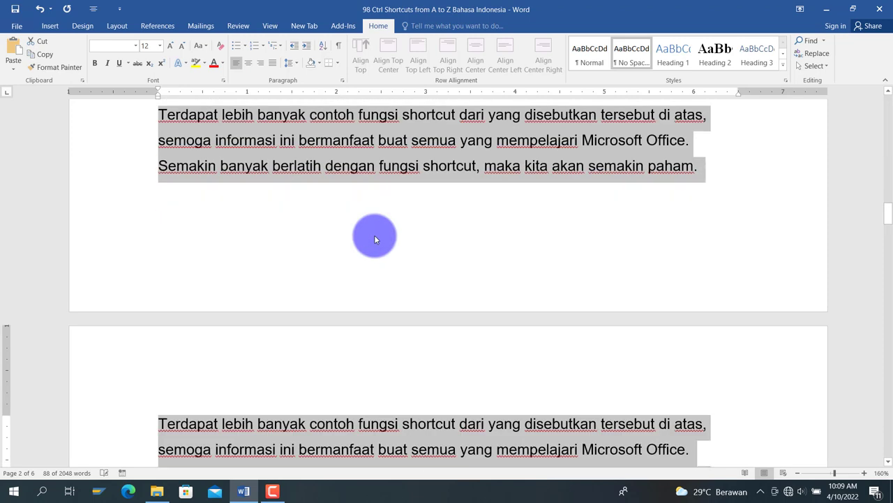
pyautogui.scroll(2, 374, 235)
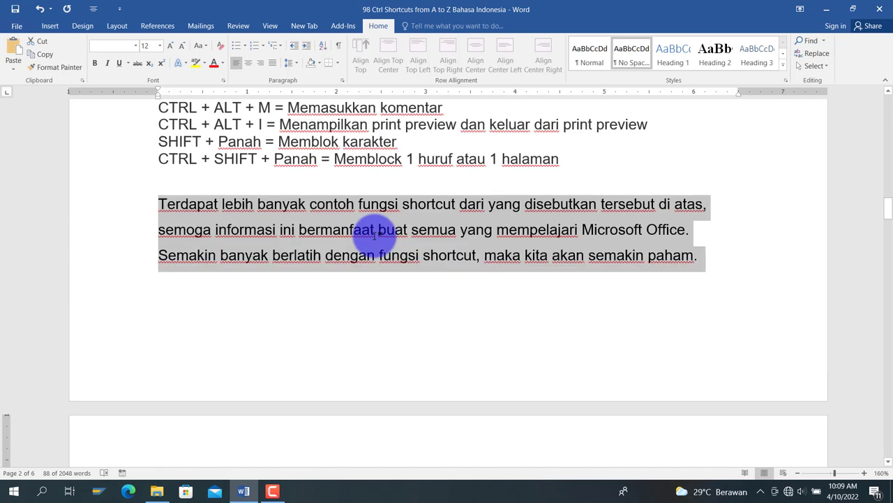
pyautogui.hotkey('ctrl', '1')
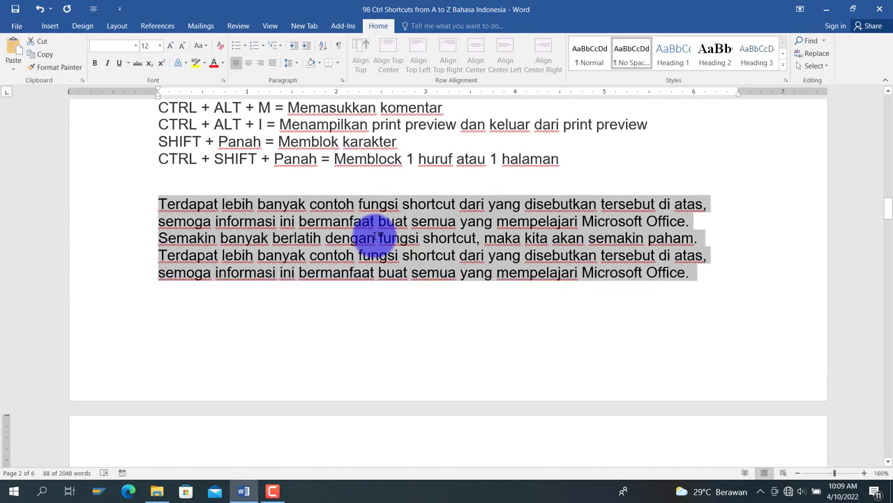
# - Add one line of space before each selected sample paragraph and clear the selection
pyautogui.hotkey('ctrl', '0')
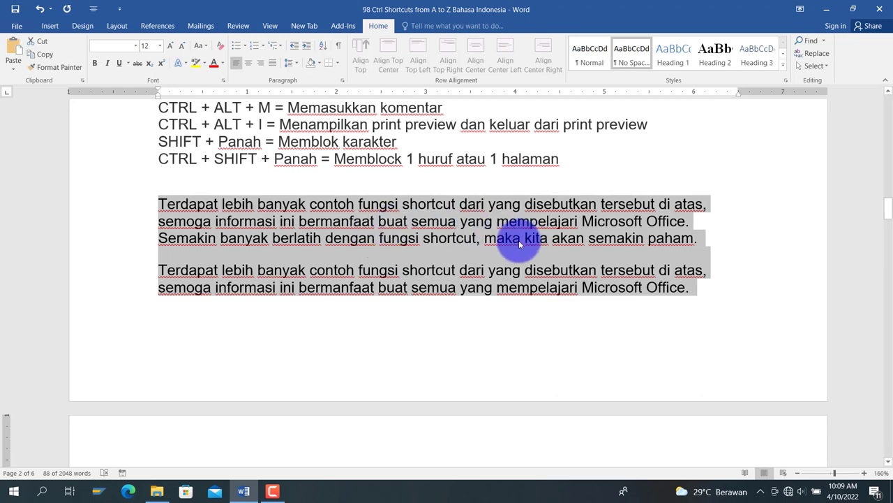
pyautogui.scroll(-2, 430, 256)
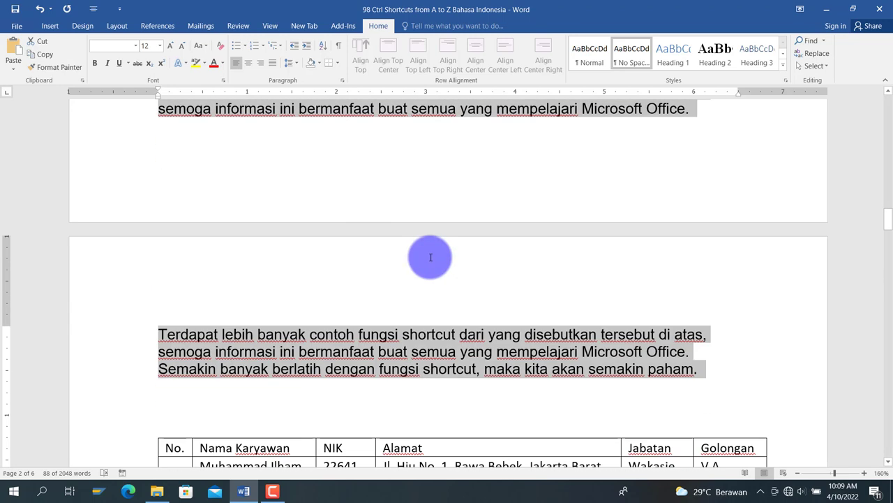
pyautogui.scroll(1, 411, 287)
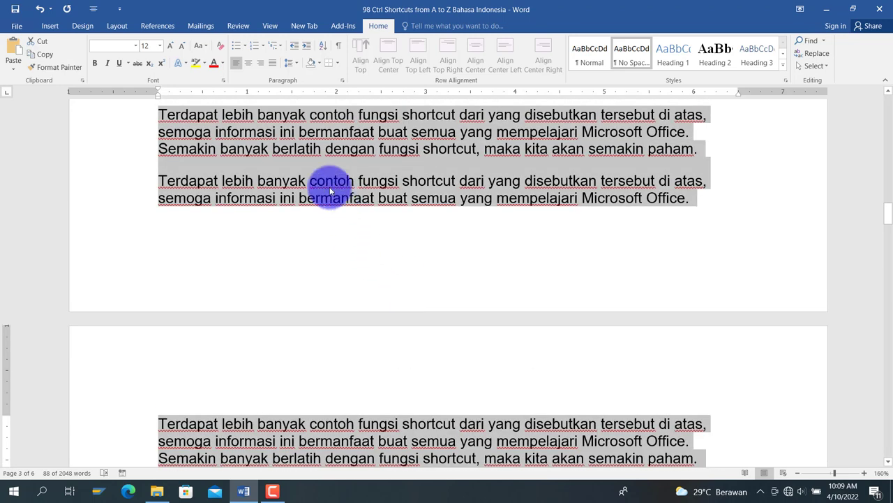
pyautogui.click(567, 176)
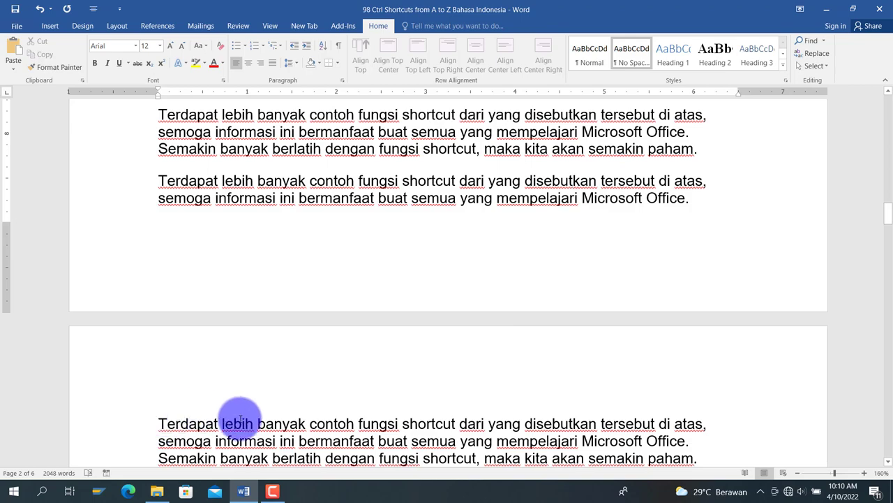
# - Highlight the CTRL + 1, CTRL + 2, CTRL + 5 and CTRL + 0 lines in yellow
pyautogui.scroll(6, 284, 351)
pyautogui.scroll(3, 287, 331)
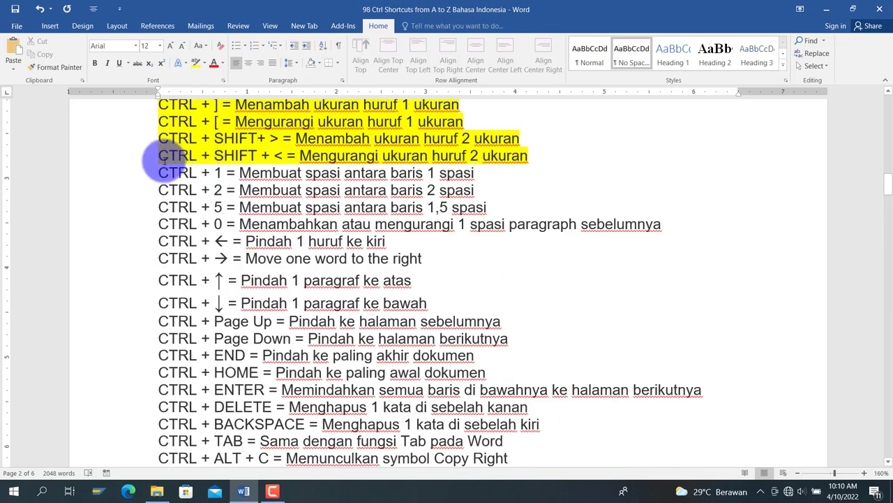
pyautogui.moveTo(168, 176); pyautogui.dragTo(661, 225)
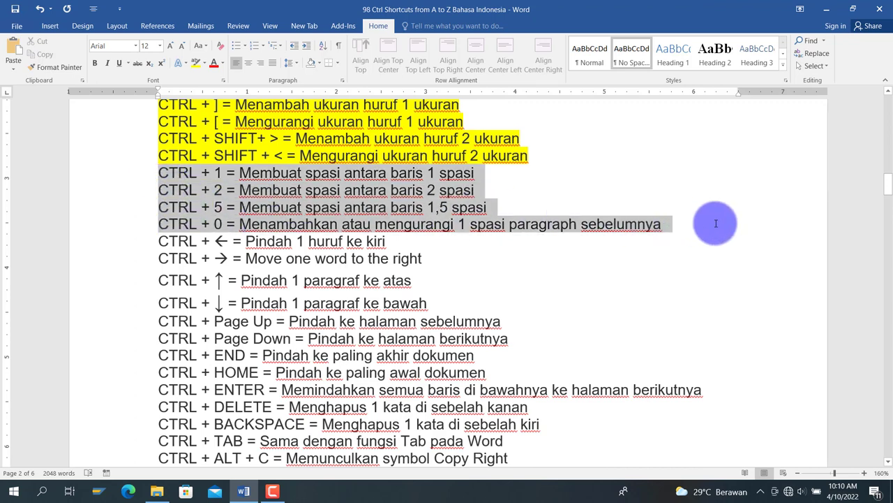
pyautogui.click(202, 66)
pyautogui.click(257, 243)
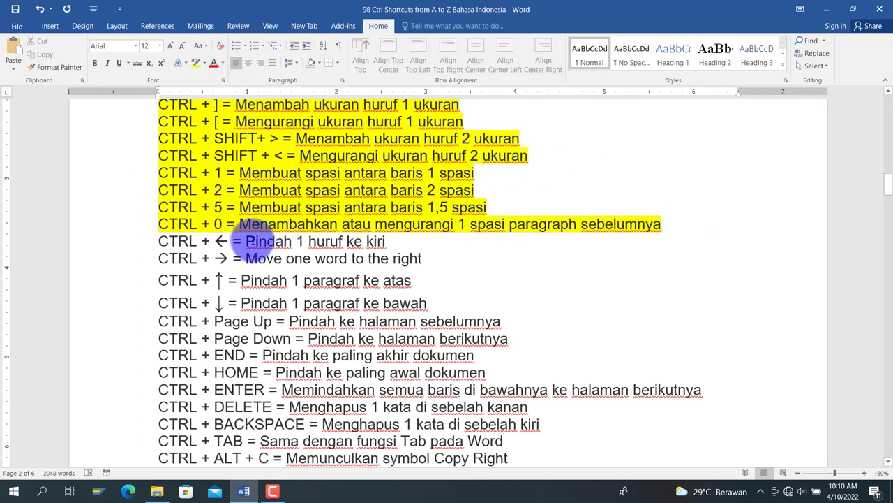
# - Place the cursor in the CTRL + ← line, select one letter to its left, and move the cursor word by word left and right
pyautogui.click(293, 240)
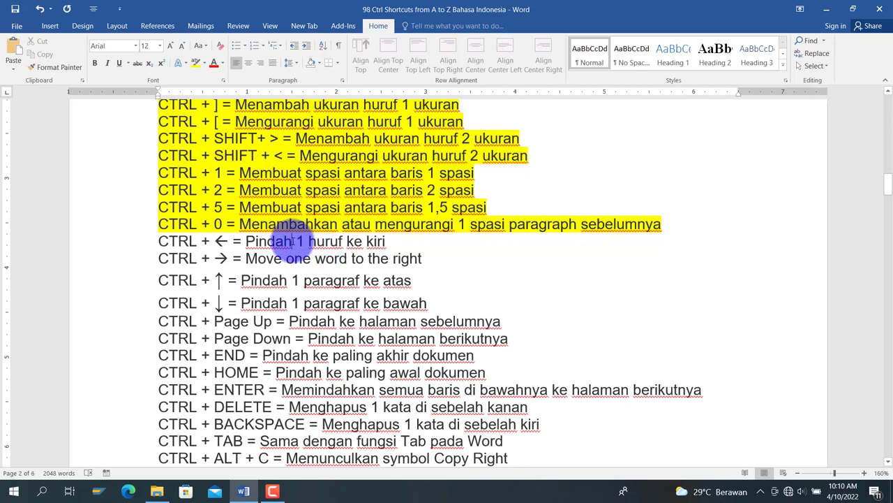
pyautogui.hotkey('shift', 'Left')
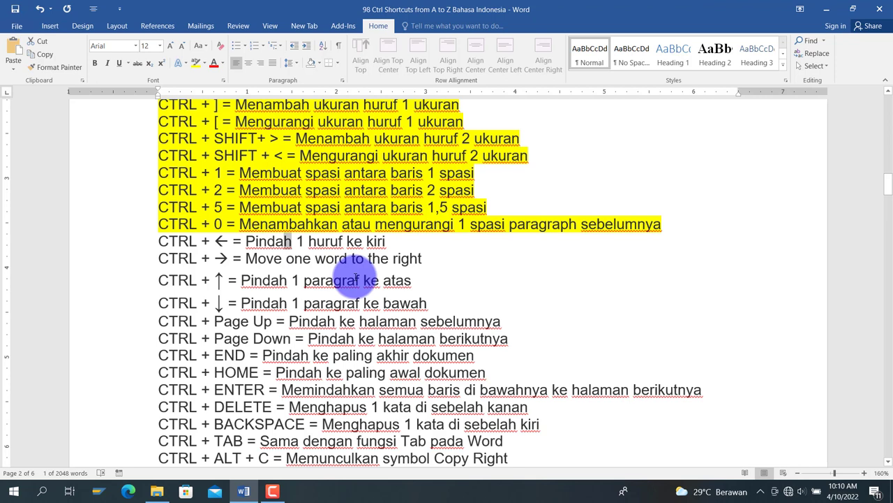
pyautogui.hotkey('ctrl', 'Left')
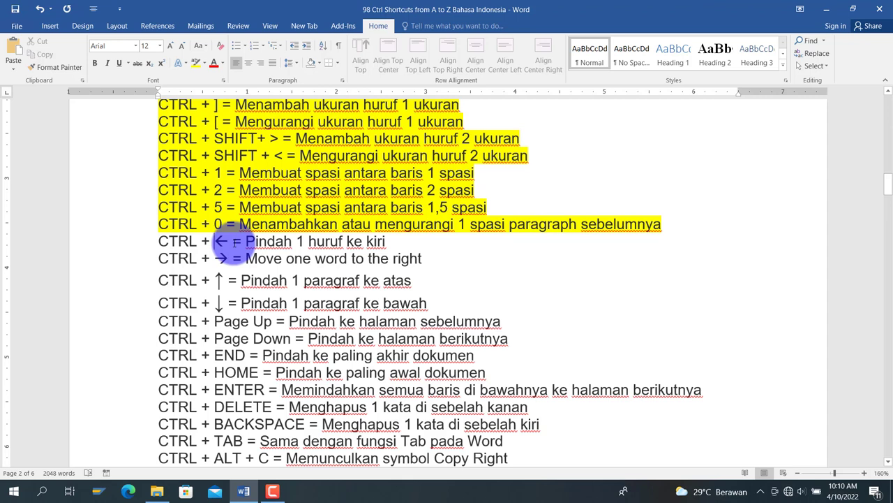
pyautogui.hotkey('ctrl', 'Right')
pyautogui.hotkey('ctrl', 'Right')
pyautogui.hotkey('ctrl', 'Right')
pyautogui.hotkey('ctrl', 'Right')
pyautogui.hotkey('ctrl', 'Right')
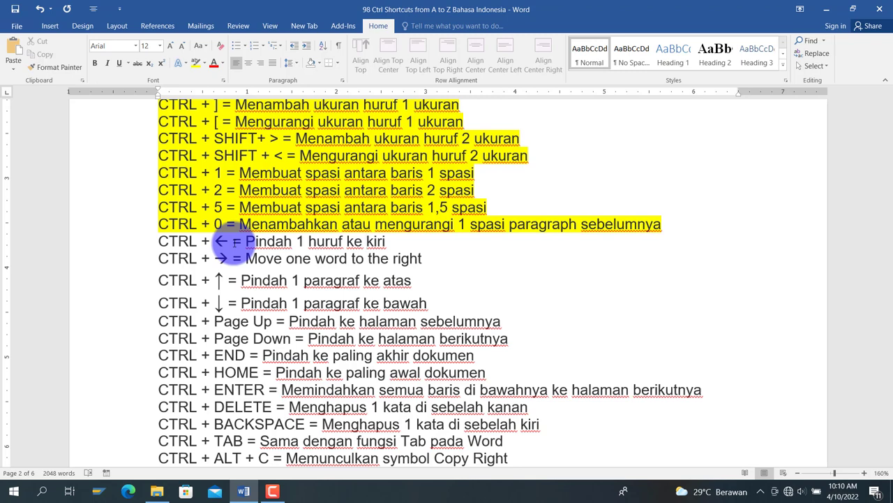
# - Highlight the CTRL + ←, CTRL + →, CTRL + ↑ and CTRL + ↓ lines in yellow
pyautogui.hotkey('ctrl', 'pageup')
pyautogui.scroll(7, 234, 243)
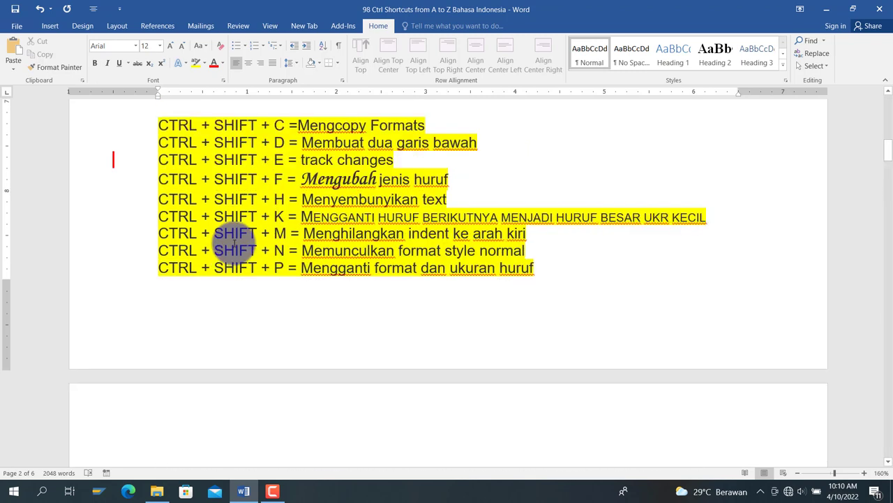
pyautogui.scroll(-3, 235, 243)
pyautogui.press('Down')
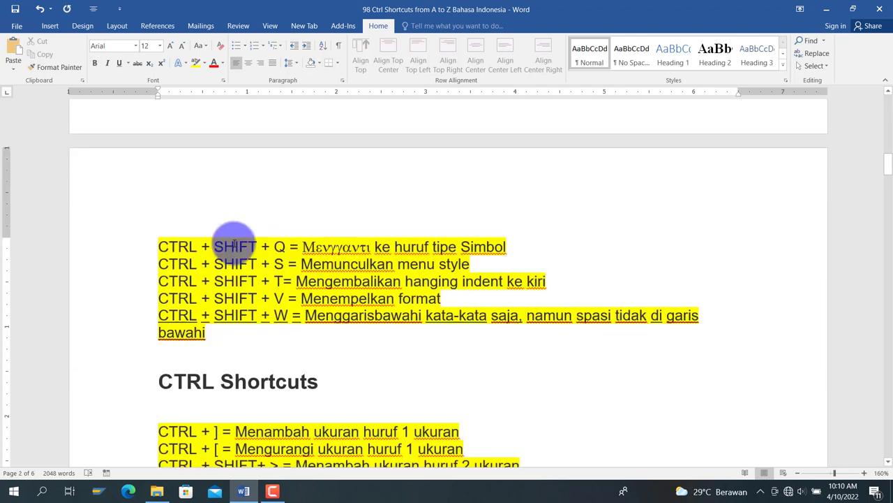
pyautogui.press('pagedown')
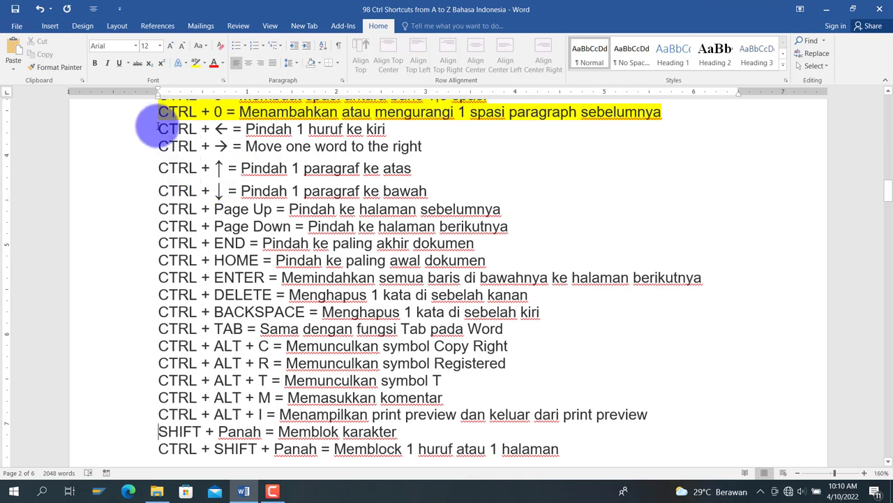
pyautogui.moveTo(153, 126); pyautogui.dragTo(457, 185)
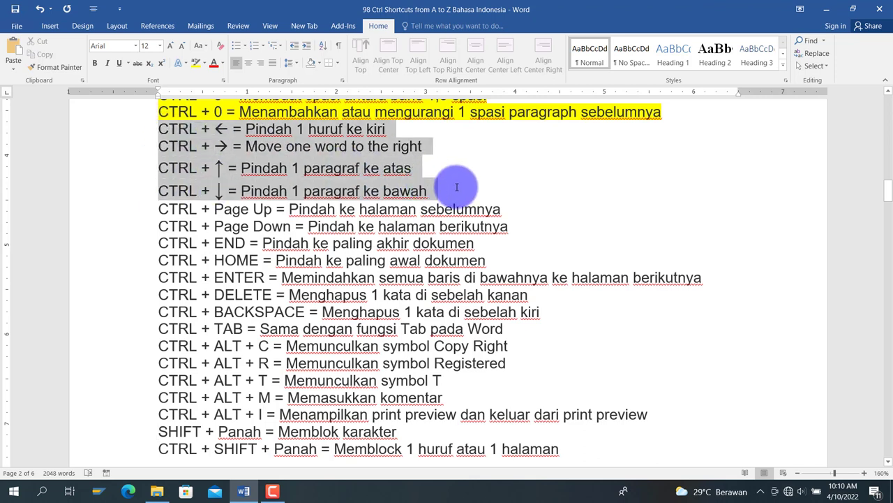
pyautogui.click(196, 63)
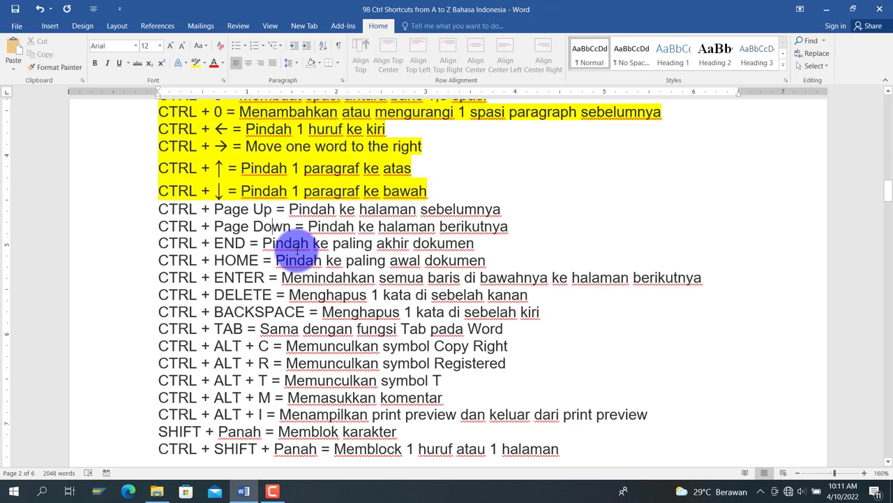
# - Go to the document's beginning and jump page by page forward and back between pages 1, 2 and 3
pyautogui.hotkey('ctrl', 'Home')
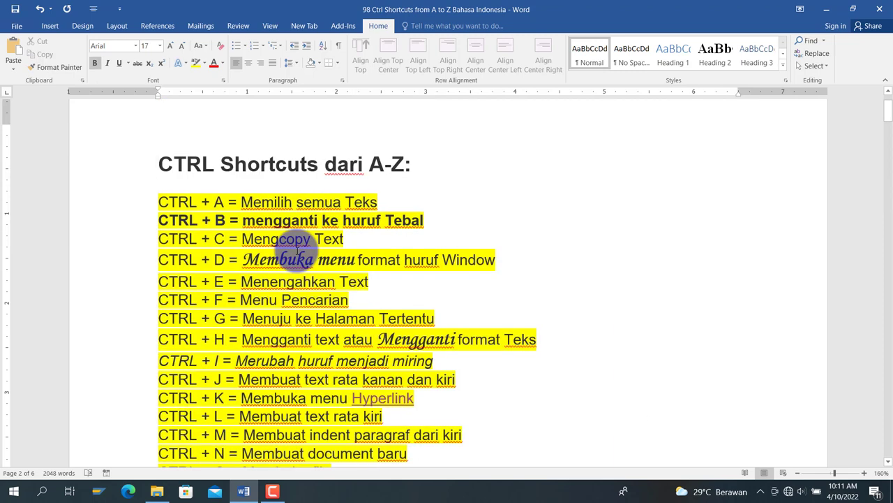
pyautogui.hotkey('ctrl', 'pagedown')
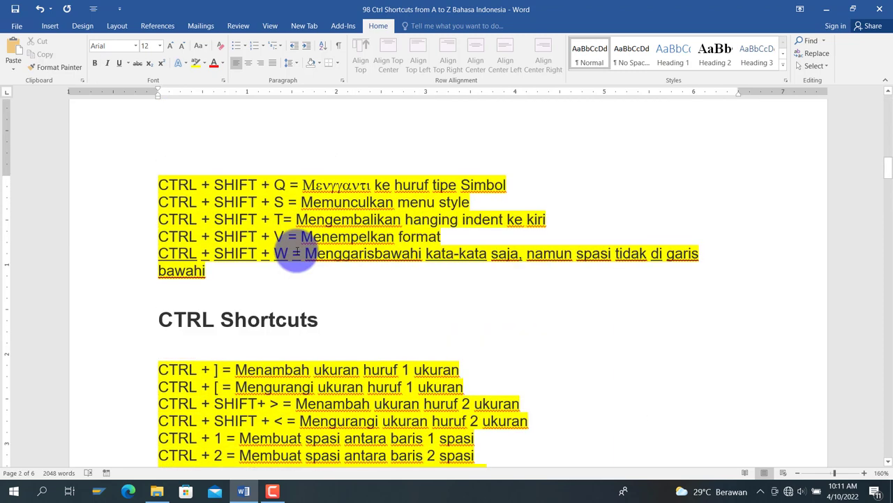
pyautogui.hotkey('ctrl', 'pagedown')
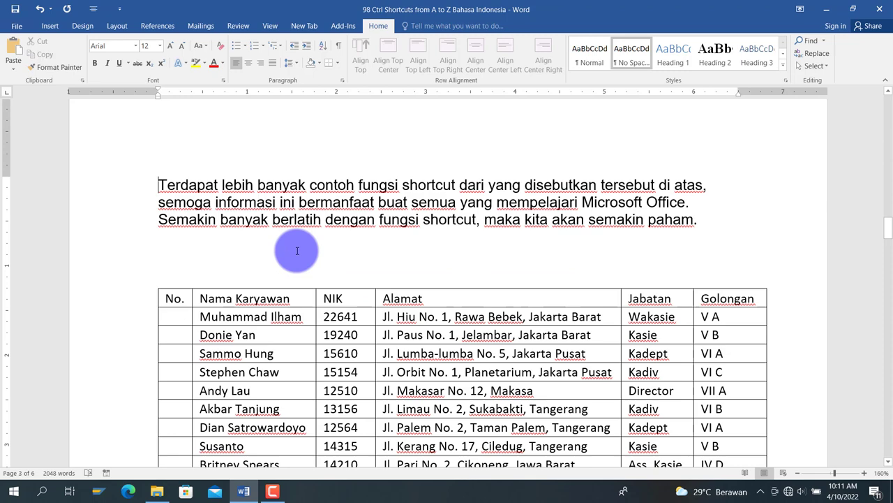
pyautogui.hotkey('ctrl', 'pageup')
pyautogui.hotkey('ctrl', 'pageup')
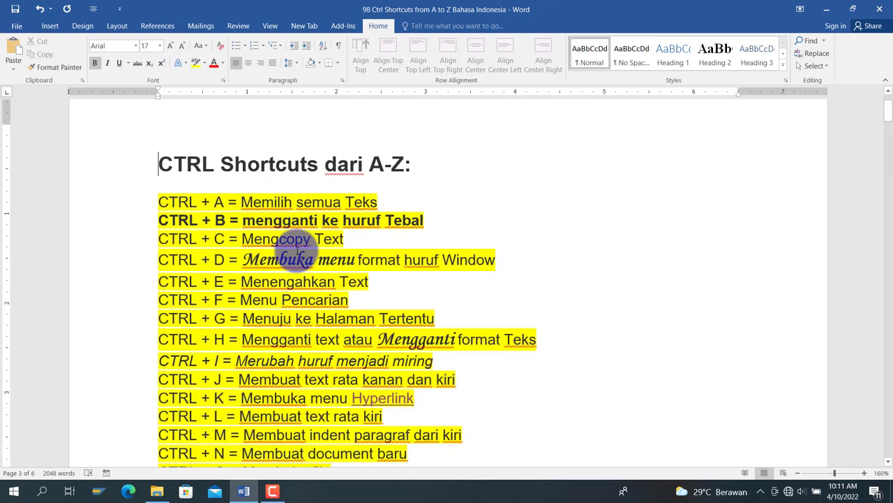
pyautogui.hotkey('ctrl', 'pagedown')
pyautogui.hotkey('ctrl', 'pagedown')
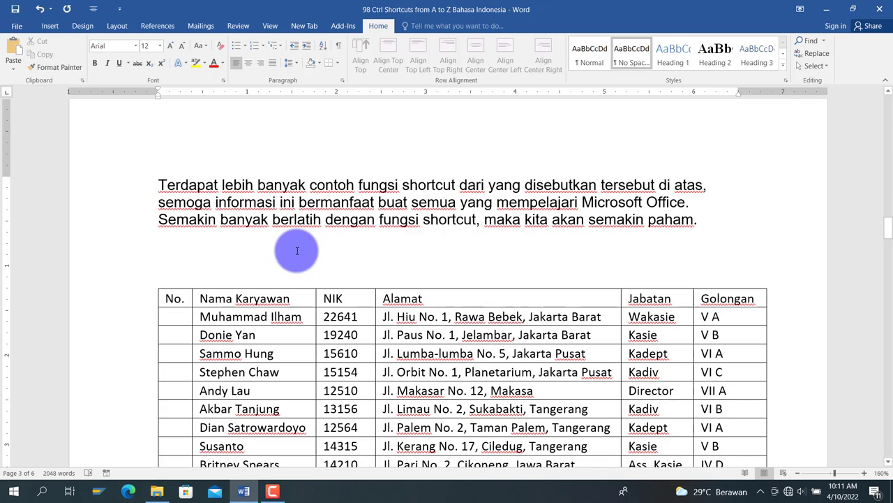
pyautogui.hotkey('ctrl', 'pageup')
# - Highlight the CTRL + Page Up and CTRL + Page Down lines in yellow
pyautogui.scroll(-5, 296, 253)
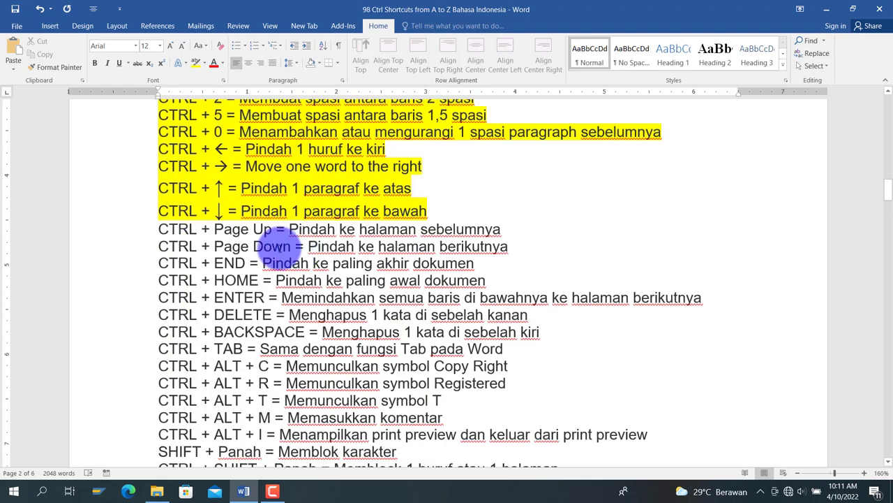
pyautogui.moveTo(170, 227); pyautogui.dragTo(506, 239)
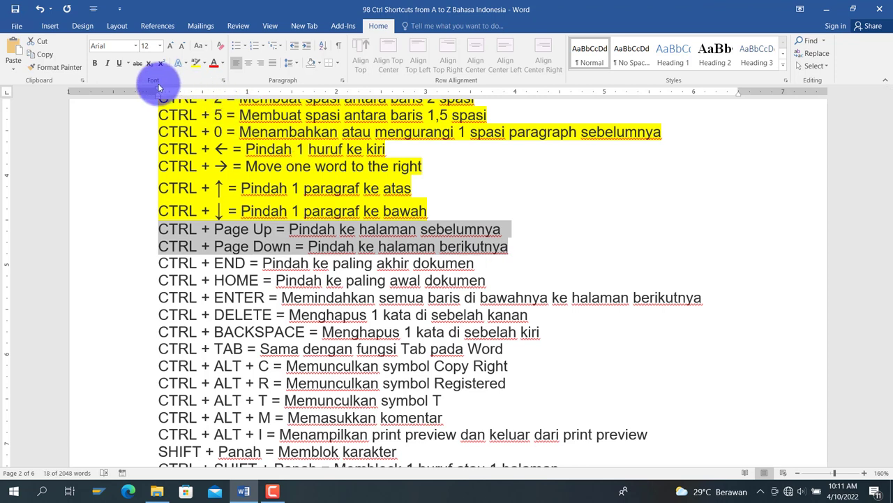
pyautogui.click(195, 63)
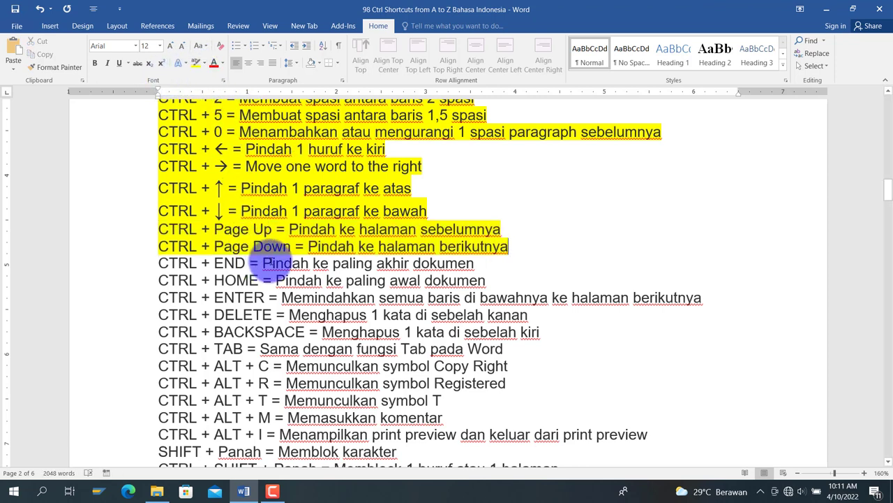
# - Move the cursor from the CTRL + END line to the very end of the document and back to its beginning
pyautogui.click(272, 263)
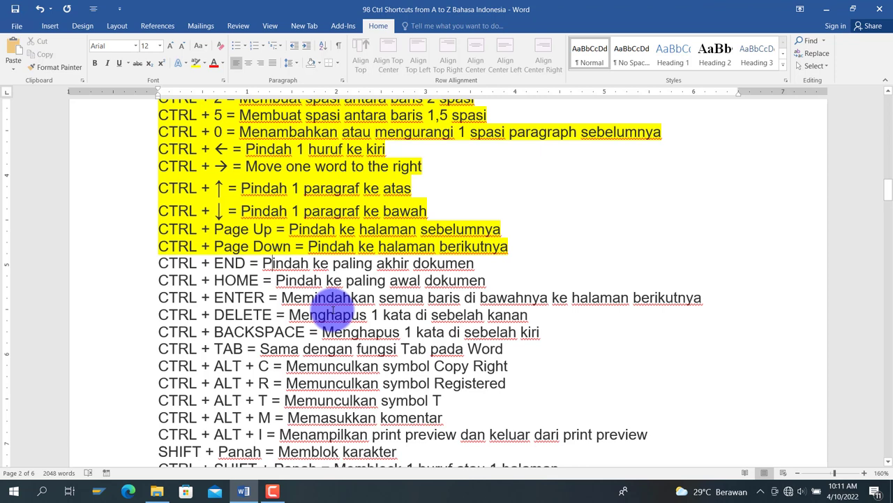
pyautogui.hotkey('ctrl', 'shift', 'Right')
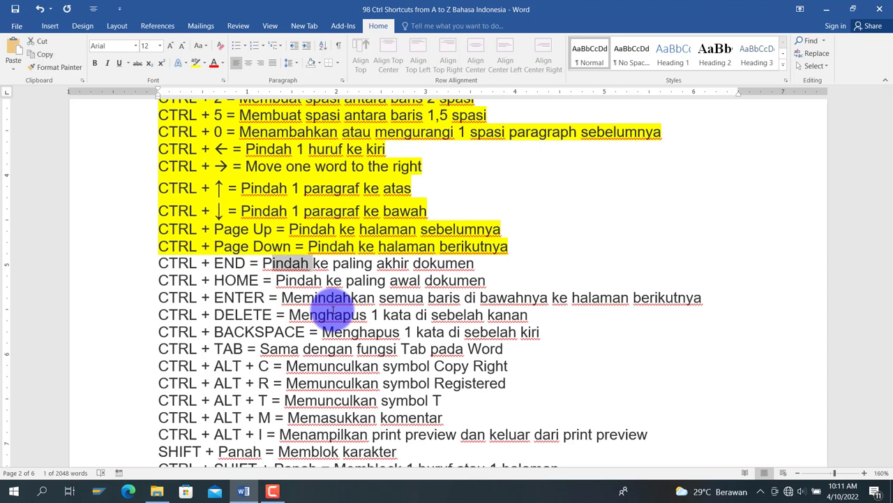
pyautogui.press('Down')
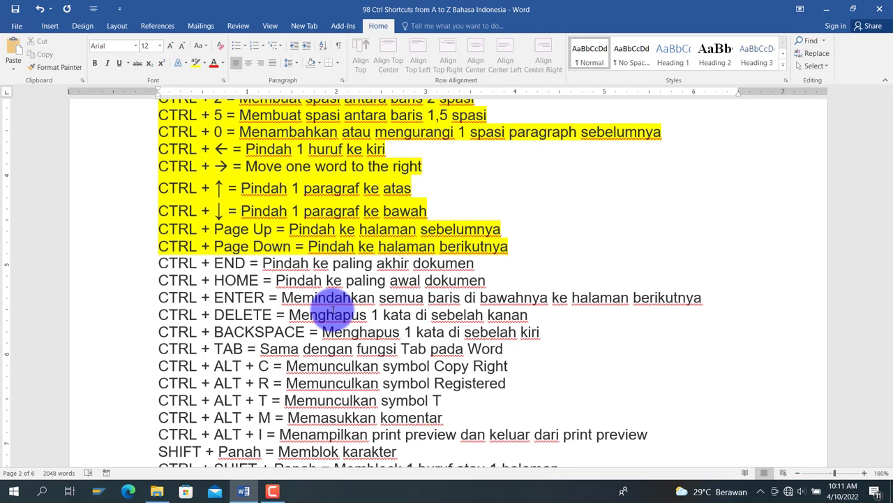
pyautogui.hotkey('ctrl', 'End')
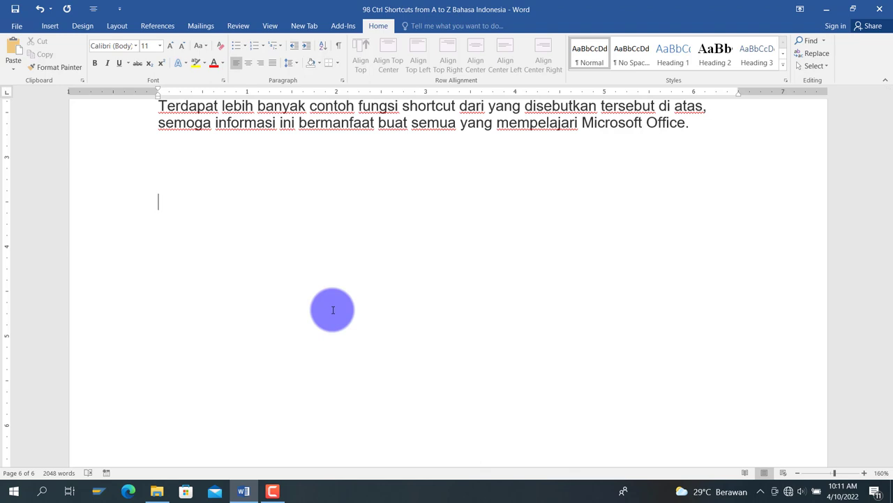
pyautogui.hotkey('ctrl', 'Home')
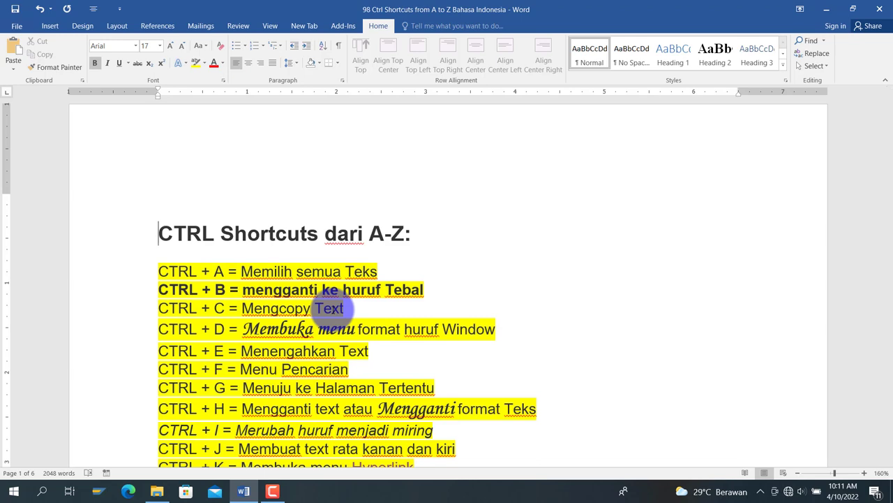
# - Highlight the CTRL + END and CTRL + HOME lines in yellow
pyautogui.scroll(-15, 329, 308)
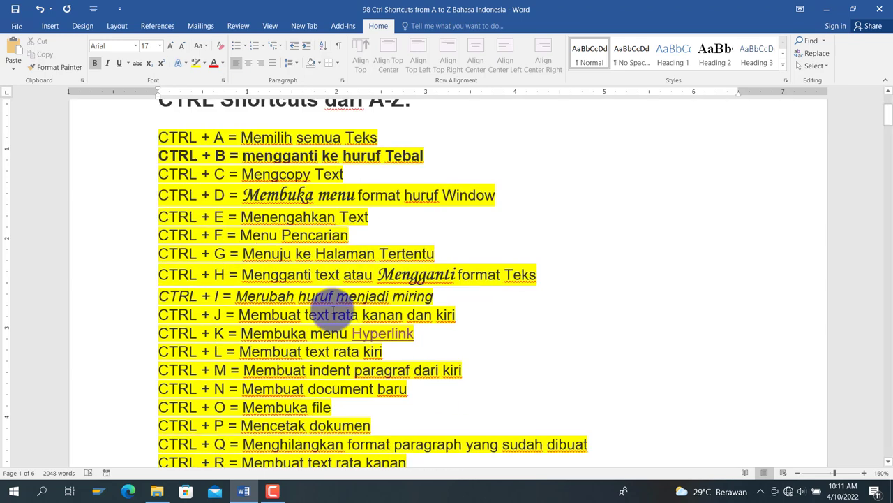
pyautogui.scroll(-12, 333, 309)
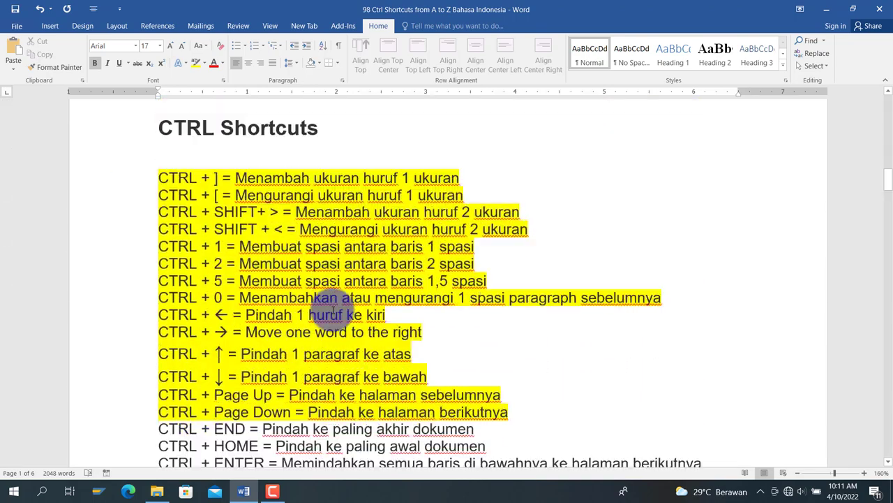
pyautogui.moveTo(168, 160); pyautogui.dragTo(491, 174)
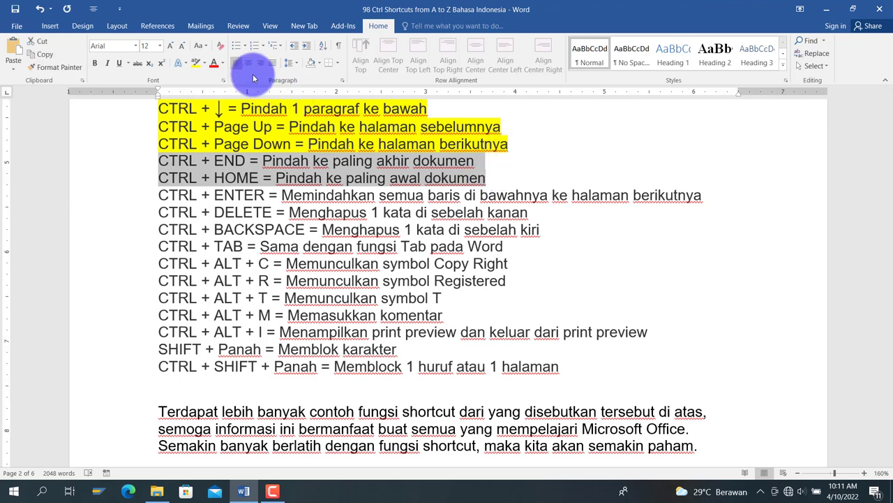
pyautogui.click(197, 63)
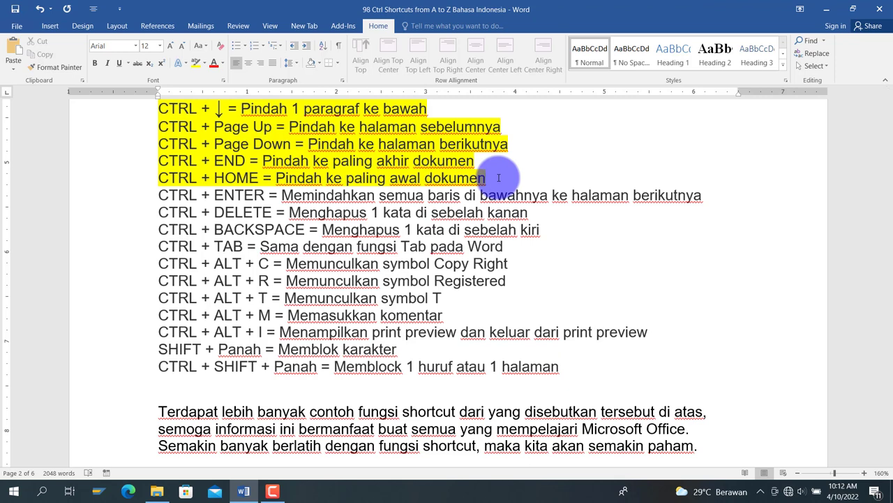
# - Insert a page break before the CTRL + ENTER line to push the following lines to the next page, and remove it again
pyautogui.hotkey('ctrl', 'Return')
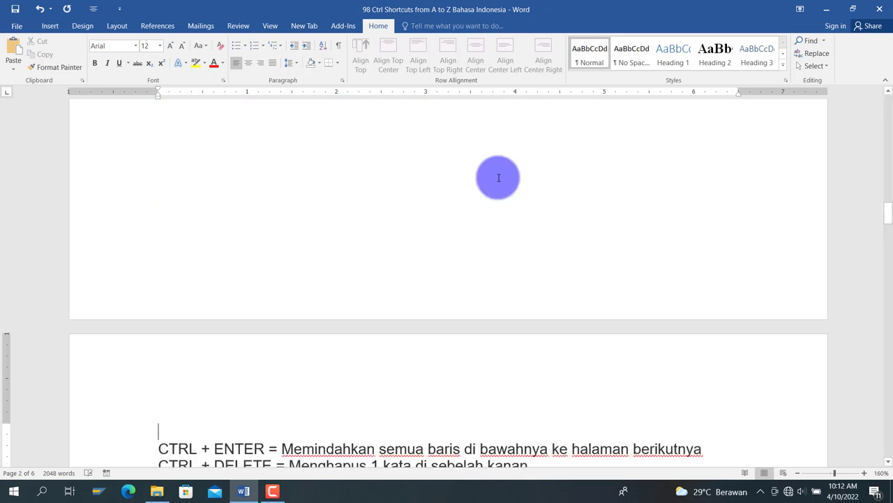
pyautogui.scroll(-2, 432, 377)
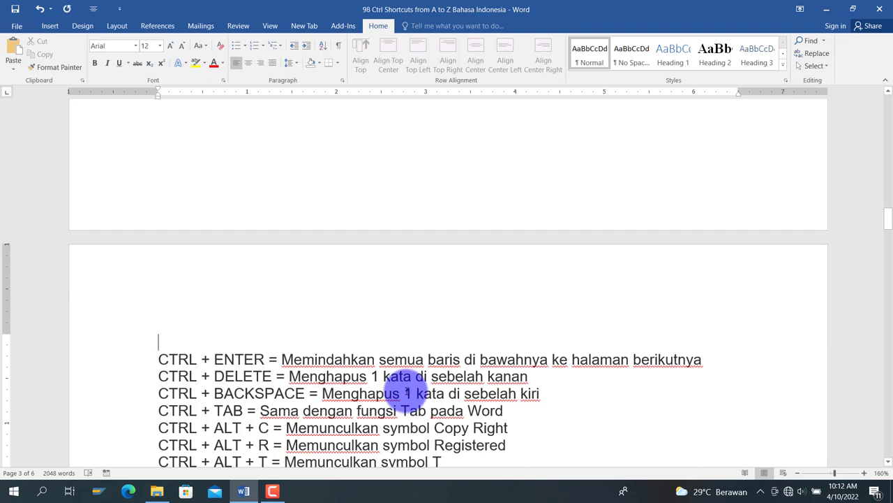
pyautogui.press('BackSpace')
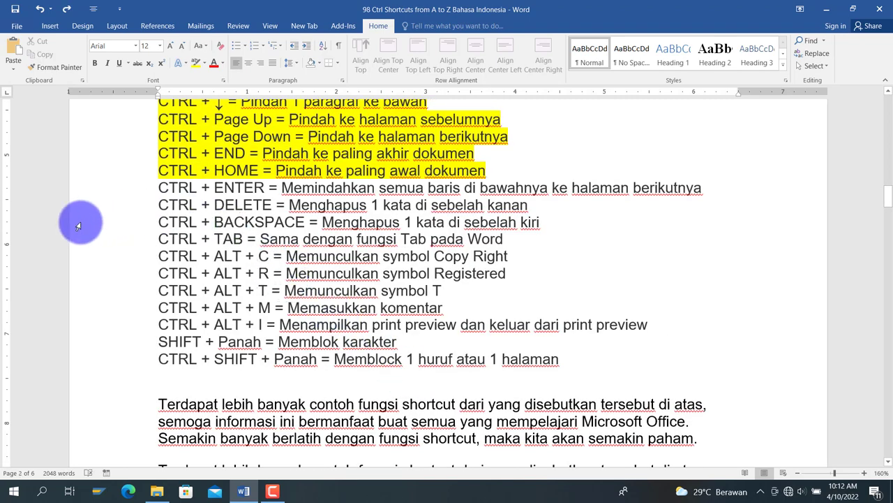
# - Highlight the CTRL + ENTER line in yellow
pyautogui.moveTo(167, 189); pyautogui.dragTo(685, 189)
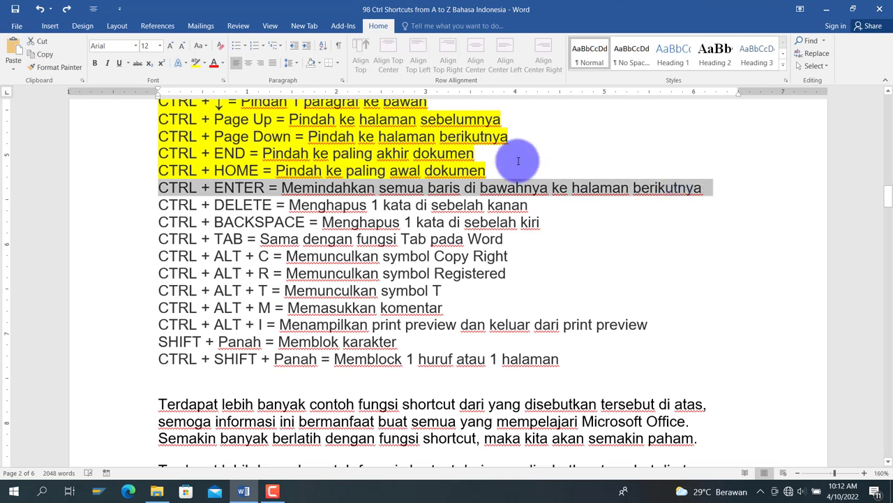
pyautogui.click(199, 62)
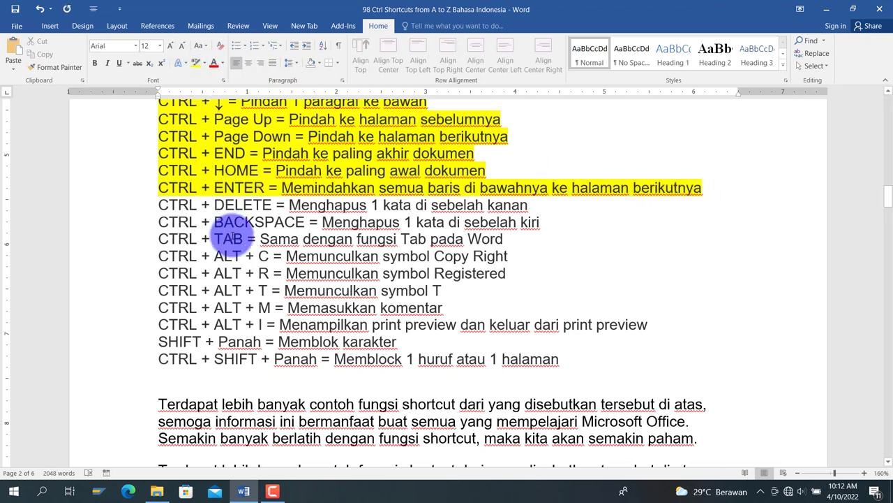
# - Delete the whole word Menghapus after the cursor in the CTRL + DELETE line and undo the deletion
pyautogui.click(289, 205)
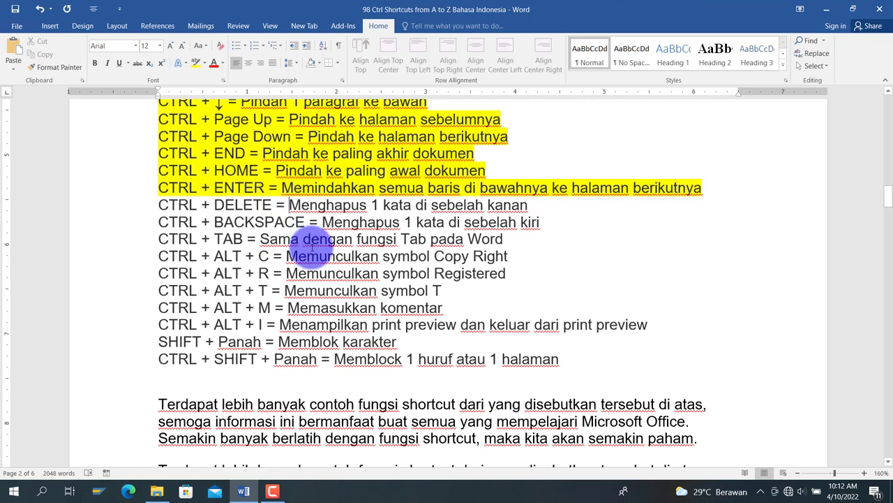
pyautogui.hotkey('ctrl', 'Delete')
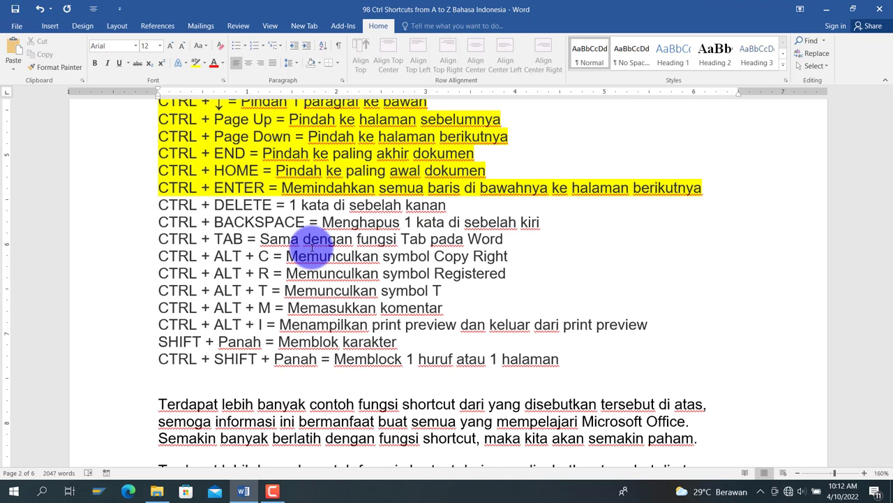
pyautogui.hotkey('ctrl', 'z')
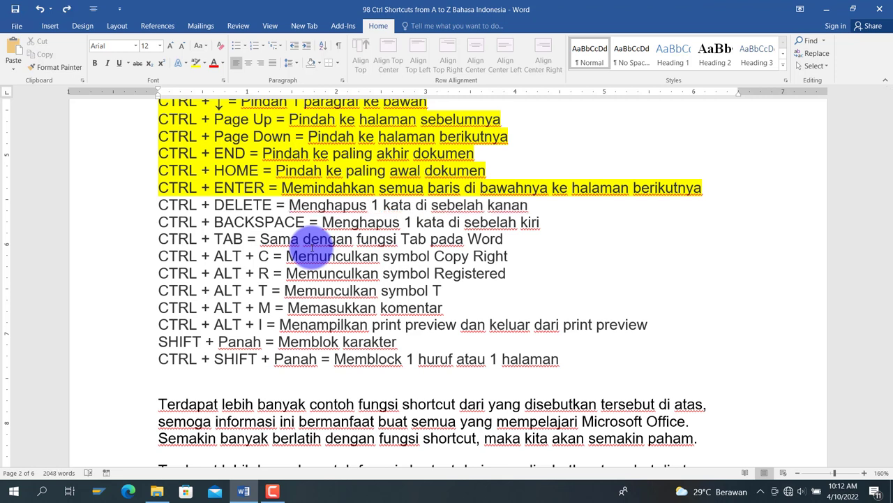
# - Delete Menghapus, the equals sign and DELETE word by word backwards in the CTRL + DELETE line, and restore the line's text
pyautogui.click(368, 204)
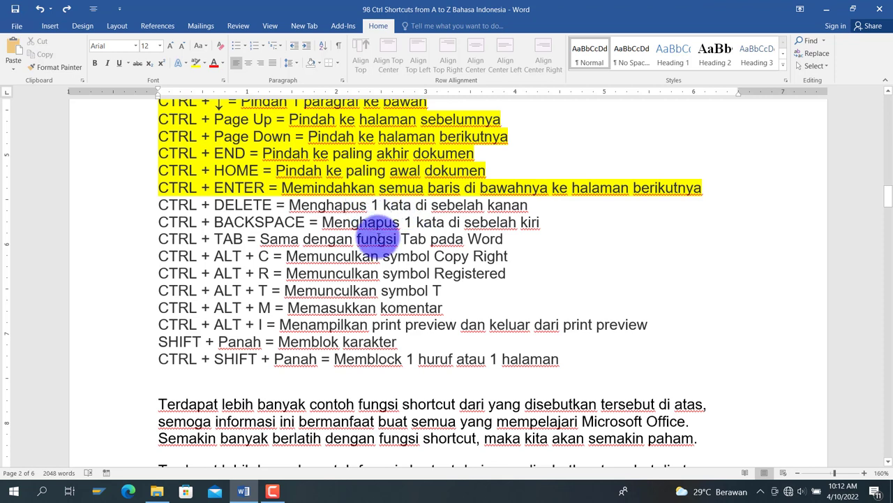
pyautogui.hotkey('ctrl', 'BackSpace')
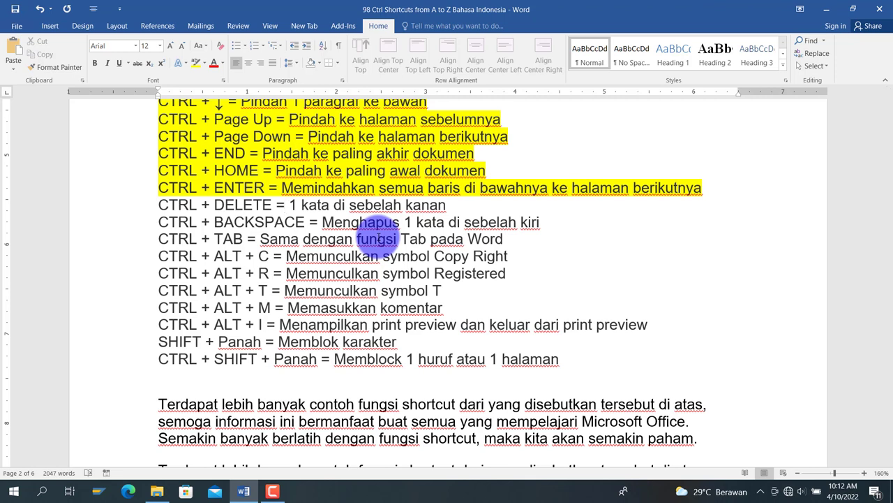
pyautogui.hotkey('ctrl', 'BackSpace')
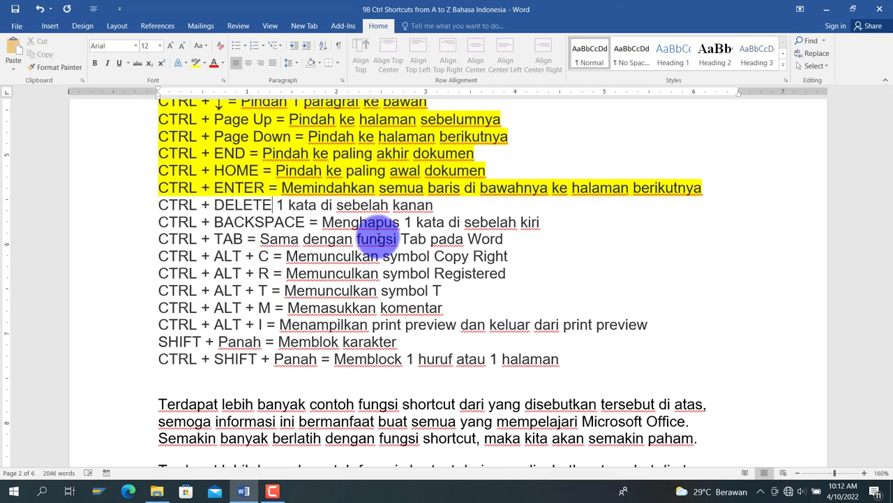
pyautogui.hotkey('ctrl', 'BackSpace')
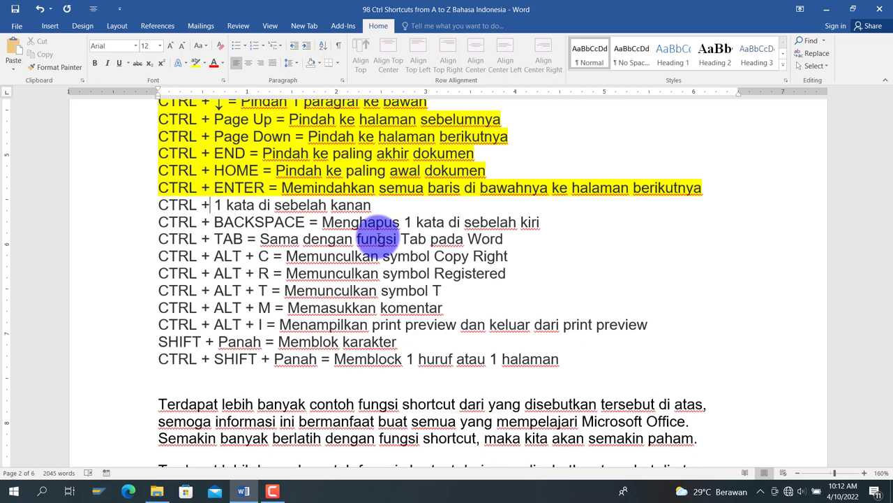
pyautogui.write('Menghapus')
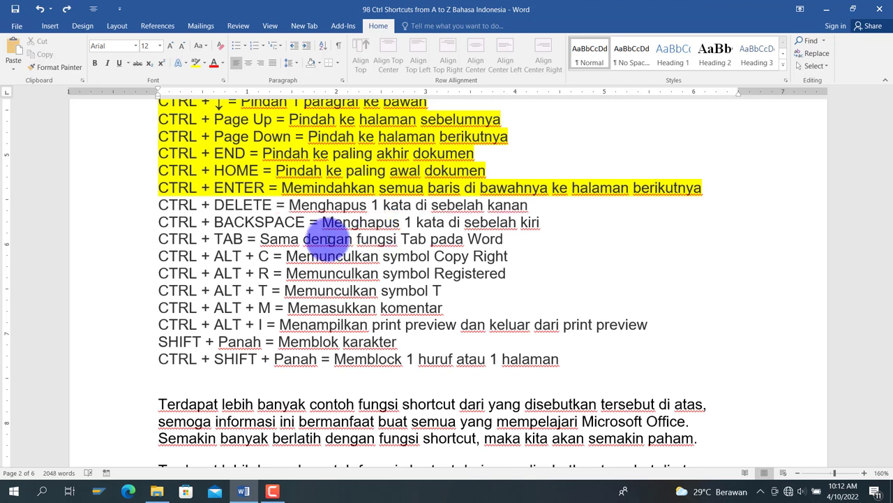
# - Highlight the CTRL + DELETE and CTRL + BACKSPACE lines in yellow
pyautogui.moveTo(159, 205); pyautogui.dragTo(568, 213)
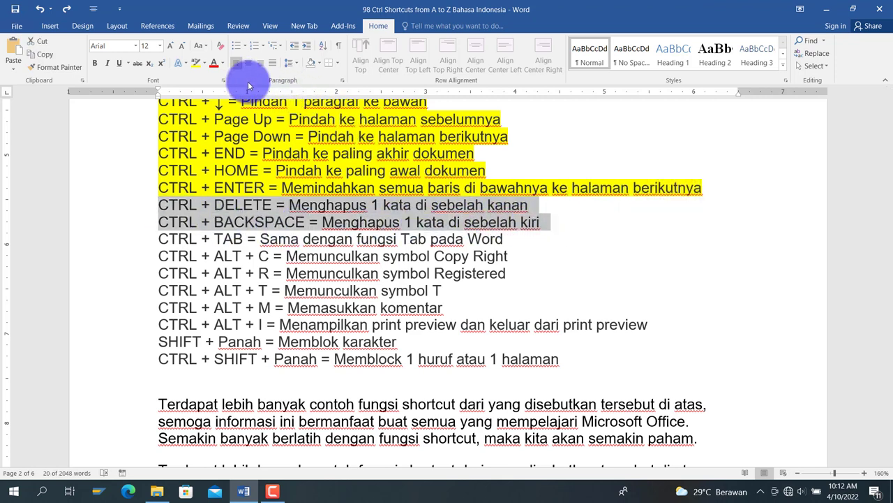
pyautogui.click(195, 62)
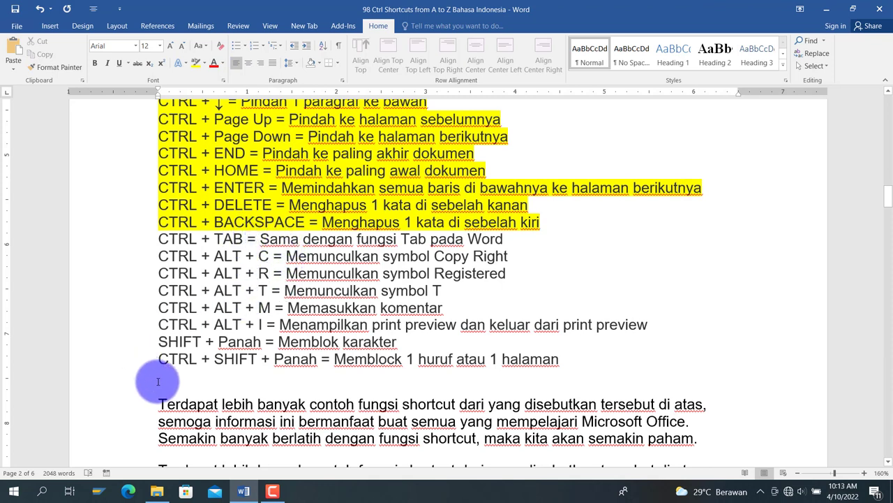
# - Indent the paragraph starting with Terdapat by two tab levels from its beginning, and undo both indents
pyautogui.click(160, 404)
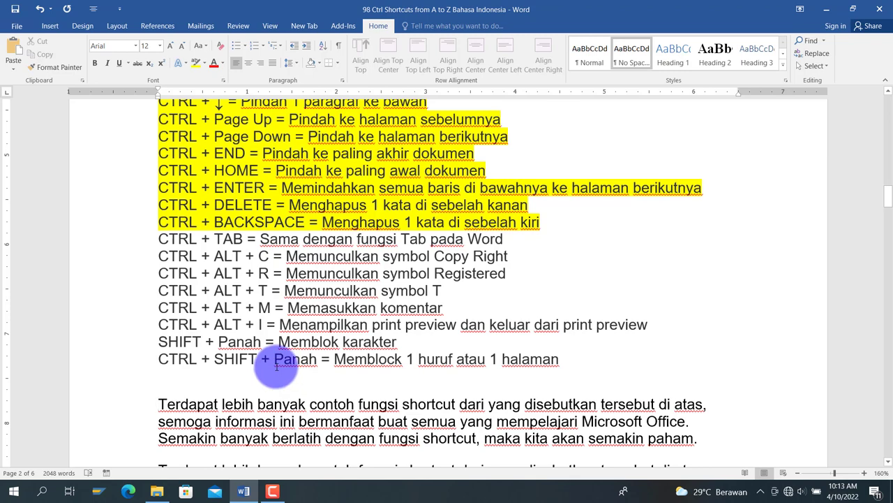
pyautogui.press('Tab')
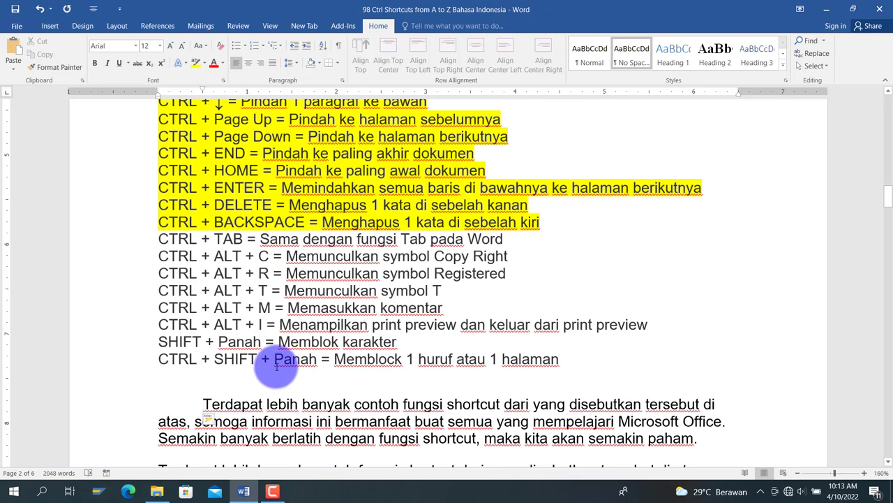
pyautogui.press('Tab')
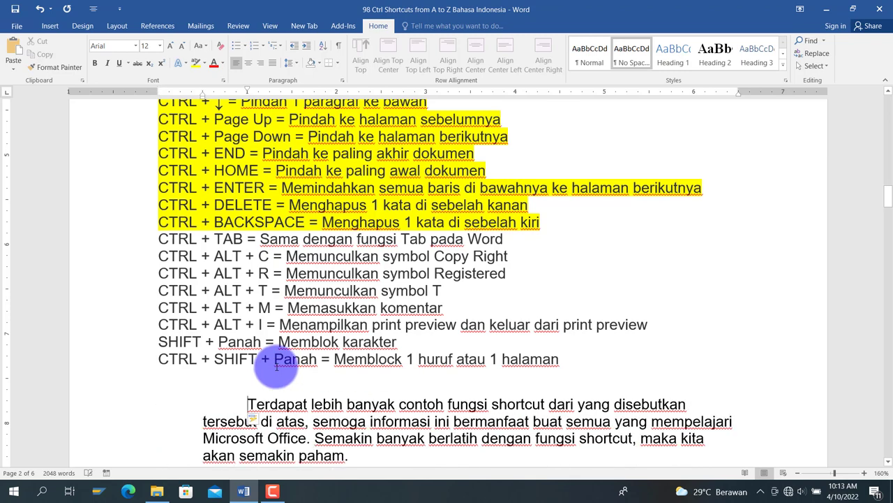
pyautogui.hotkey('ctrl', 'z')
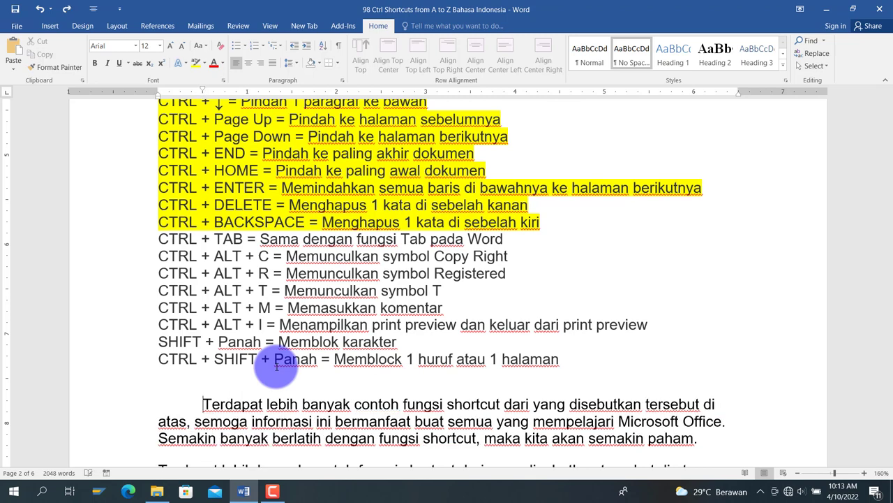
pyautogui.hotkey('ctrl', 'z')
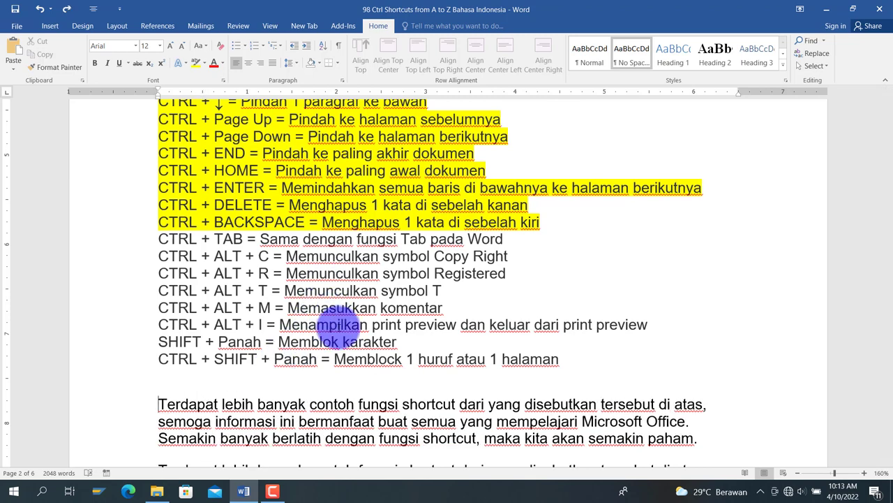
# - Shift only the first line of the Terdapat paragraph by two tab stops, keeping its other lines at the margin, and remove the shift
pyautogui.hotkey('ctrl', 'y')
pyautogui.hotkey('ctrl', 'y')
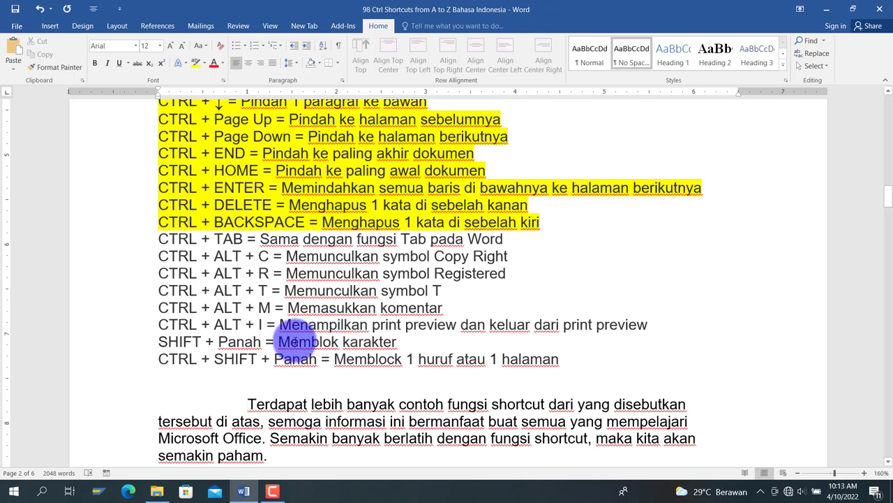
pyautogui.press('BackSpace')
pyautogui.press('BackSpace')
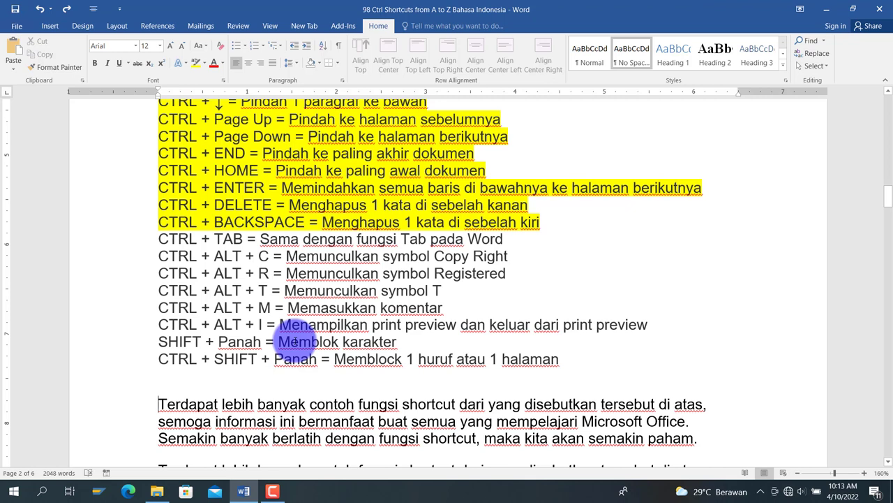
# - Compare indenting the whole Terdapat paragraph a second level with tabbing only its first line, and remove all the indentation
pyautogui.press('Tab')
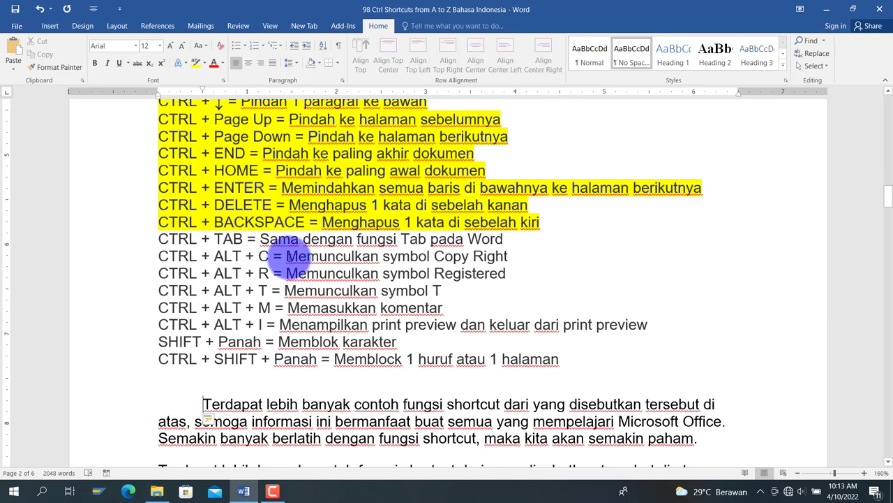
pyautogui.hotkey('ctrl', 'm')
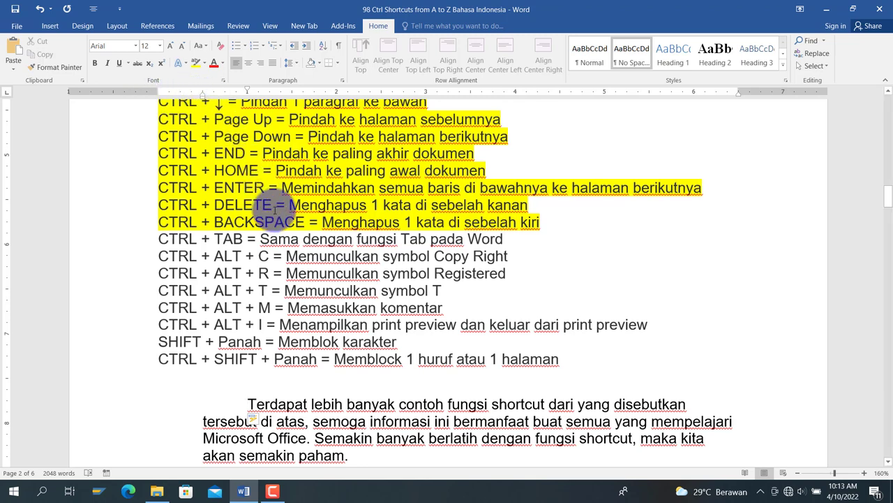
pyautogui.hotkey('ctrl', 'shift', 'm')
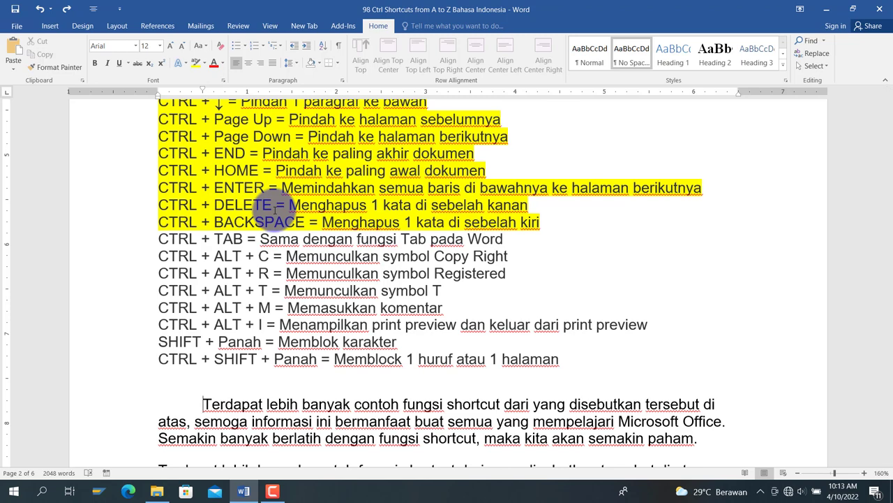
pyautogui.press('Tab')
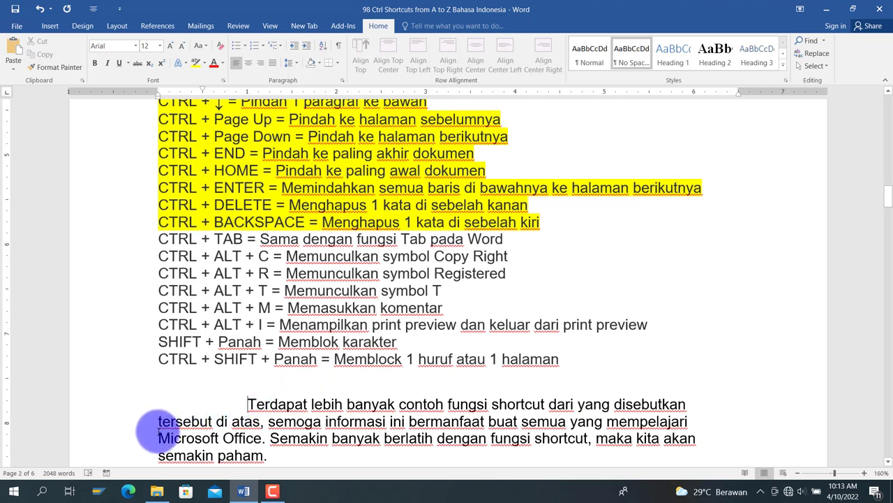
pyautogui.click(203, 393)
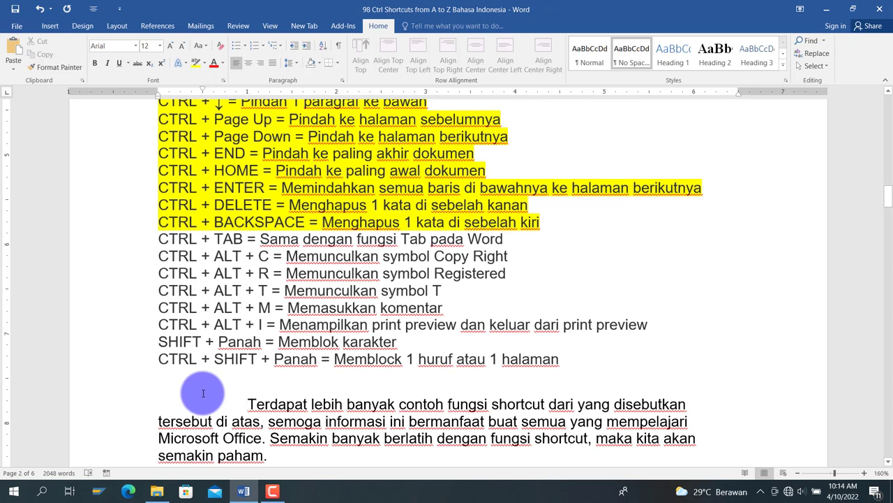
pyautogui.press('BackSpace')
pyautogui.press('BackSpace')
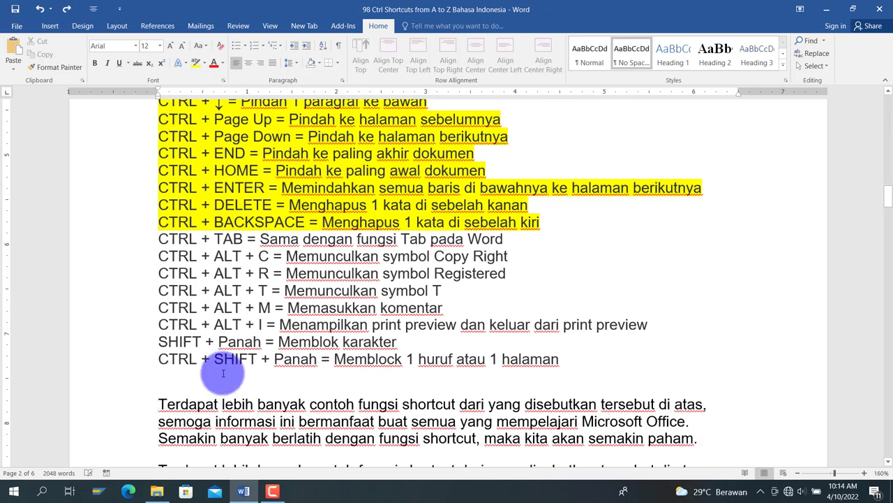
# - Replace the word Sama in the CTRL + TAB line's description with "Tab bergeser"
pyautogui.click(257, 240)
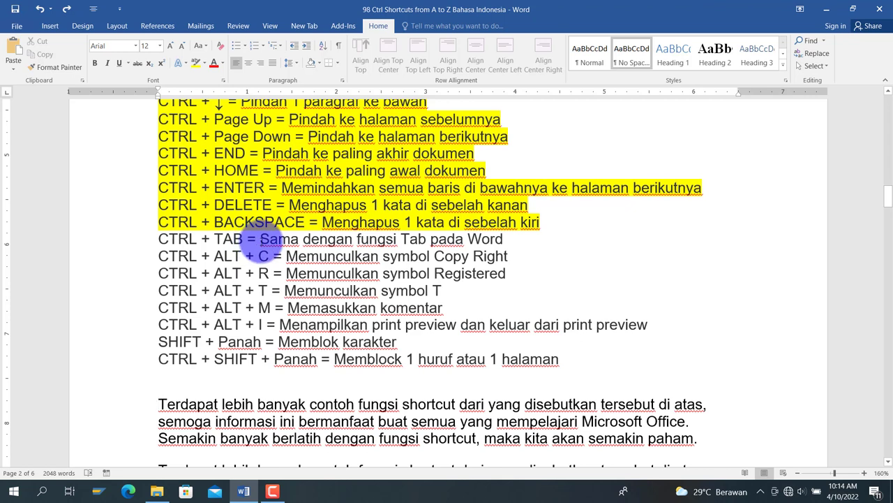
pyautogui.press('Delete')
pyautogui.press('Delete')
pyautogui.press('Delete')
pyautogui.press('Delete')
pyautogui.press('Delete')
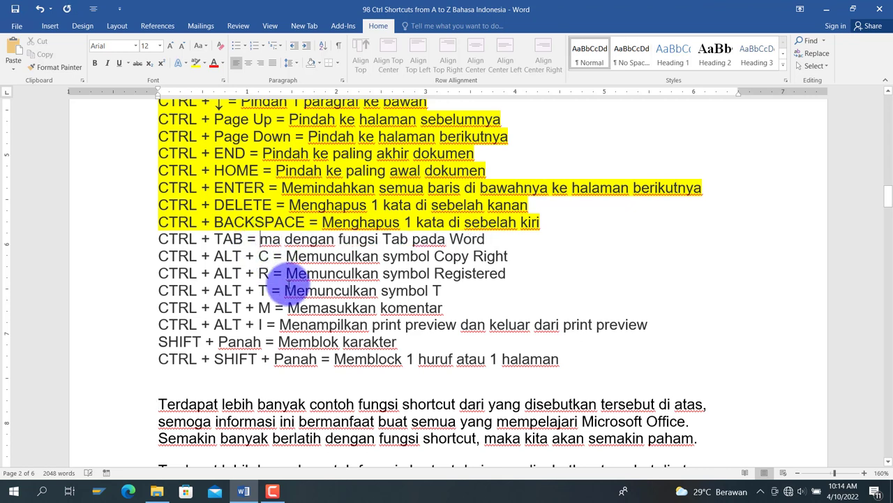
pyautogui.write('Tab')
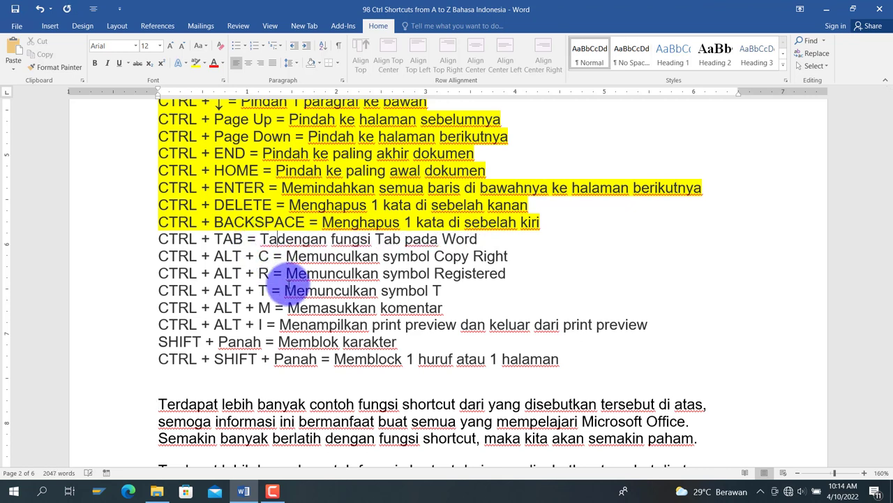
pyautogui.write(' b')
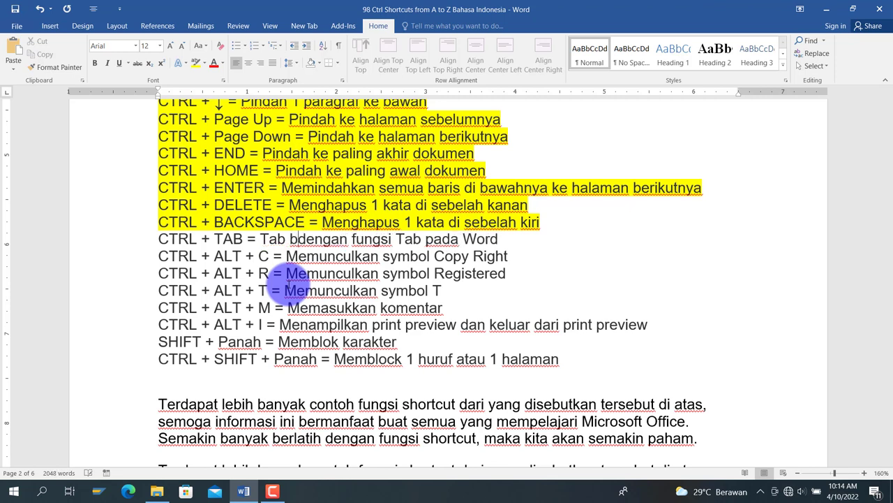
pyautogui.write('ergeser')
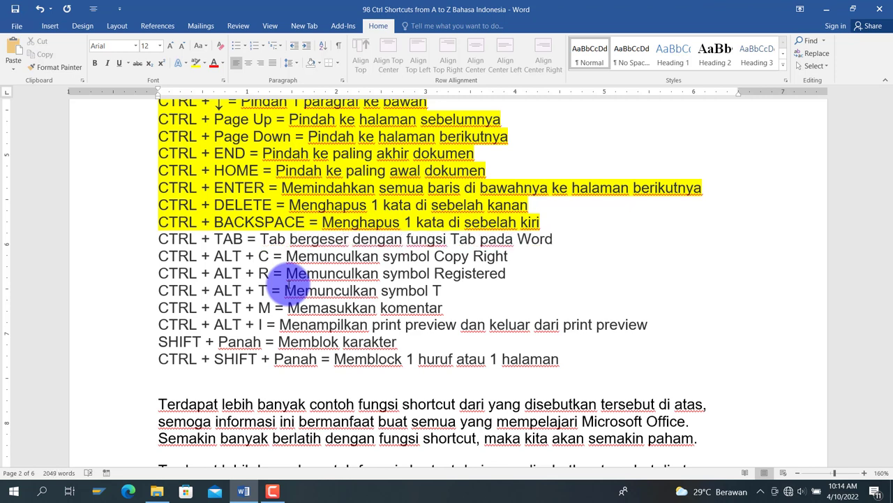
# - Continue the CTRL + TAB description after bergeser with "namun hanging indent tetap"
pyautogui.press('Right')
pyautogui.press('Right')
pyautogui.hotkey('shift', 'Down')
pyautogui.hotkey('shift', 'Up')
pyautogui.write('namun hang')
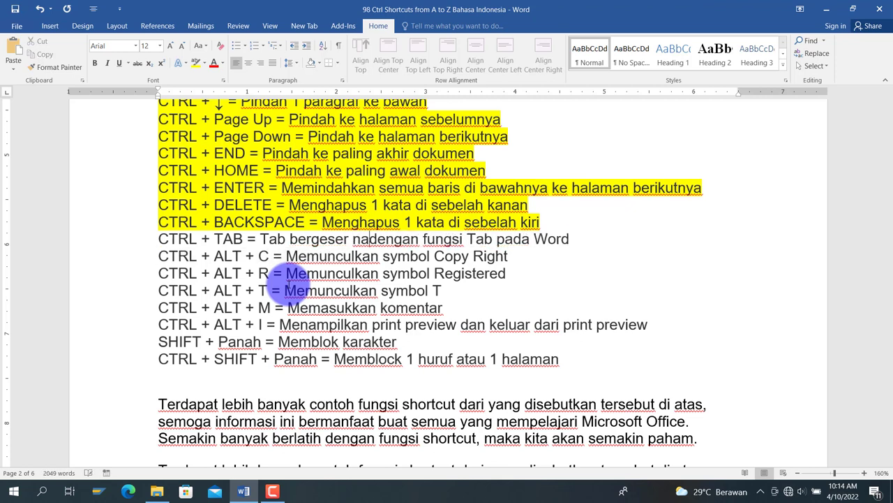
pyautogui.write('nya')
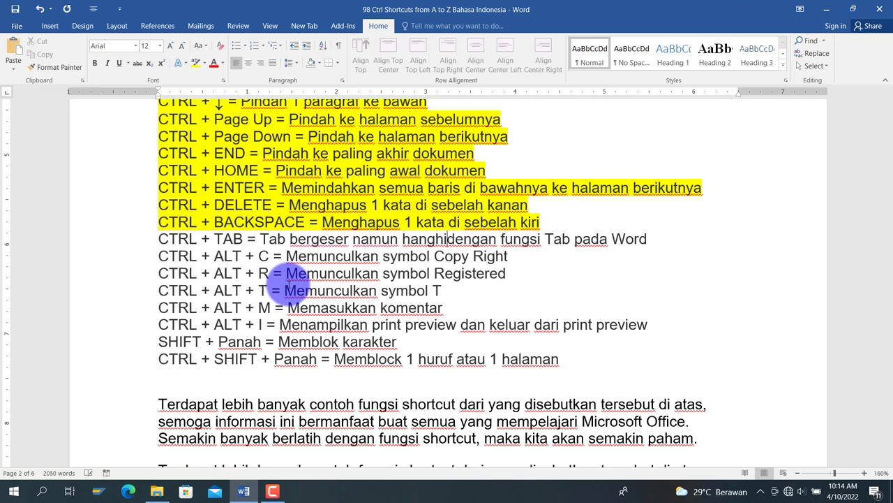
pyautogui.press('BackSpace')
pyautogui.press('BackSpace')
pyautogui.press('BackSpace')
pyautogui.write('ing ind')
pyautogui.write('ent teta')
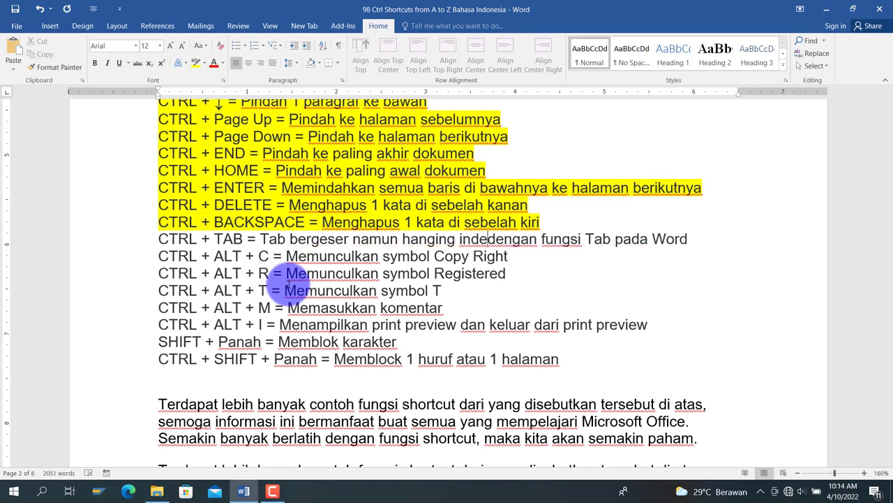
pyautogui.write('p')
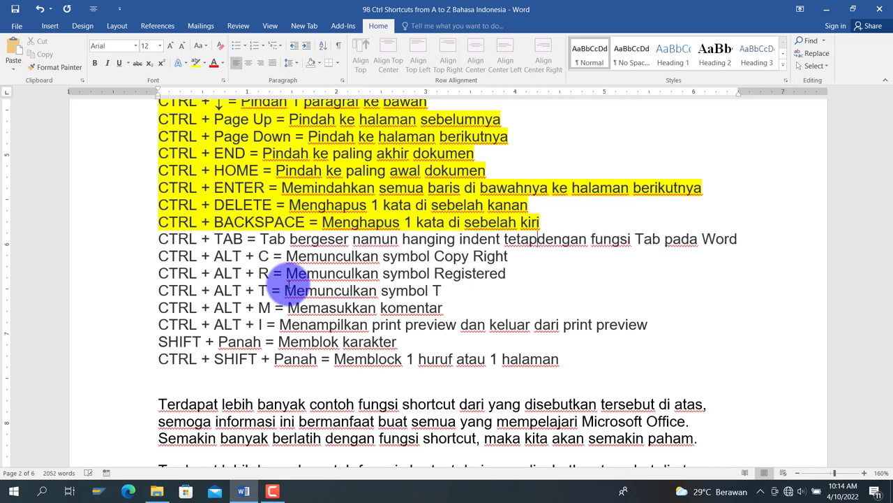
# - Delete the leftover words "dengan fungsi Tab pada Word" from the end of the CTRL + TAB line
pyautogui.hotkey('ctrl', 'Delete')
pyautogui.hotkey('ctrl', 'Delete')
pyautogui.hotkey('ctrl', 'Delete')
pyautogui.hotkey('ctrl', 'Delete')
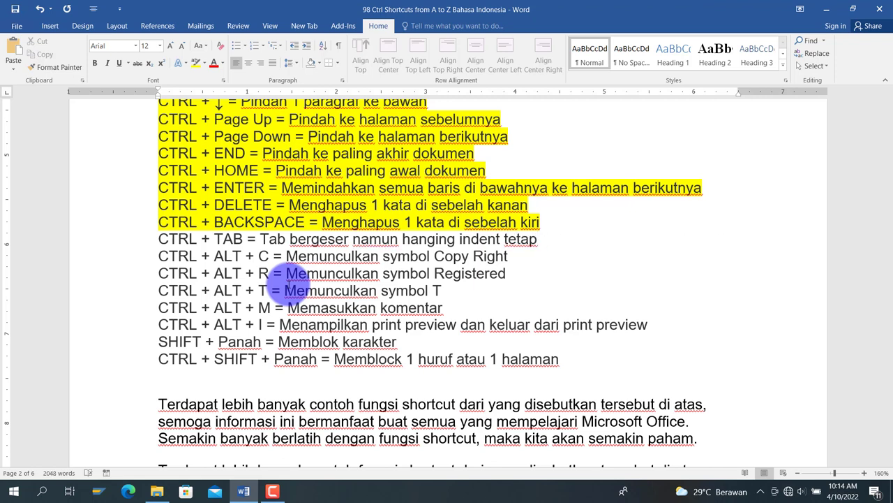
# - Highlight the whole CTRL + TAB line in yellow
pyautogui.moveTo(153, 244); pyautogui.dragTo(497, 241)
pyautogui.click(498, 240)
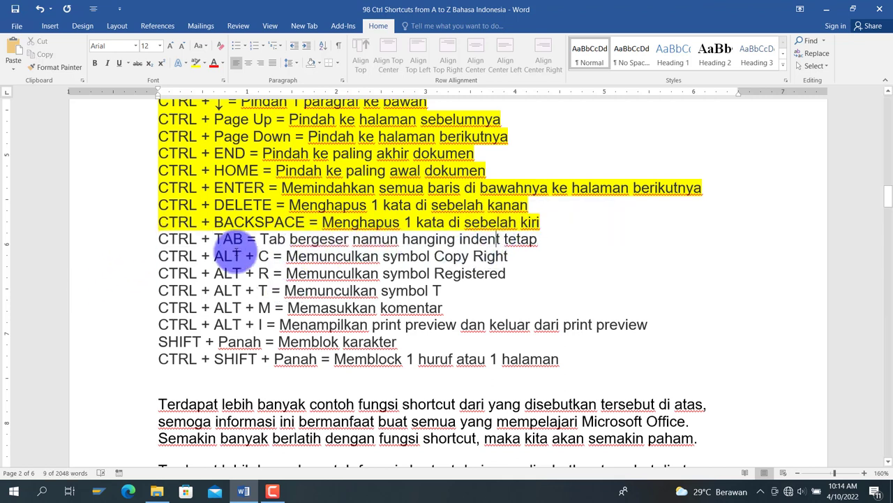
pyautogui.moveTo(161, 241); pyautogui.dragTo(534, 239)
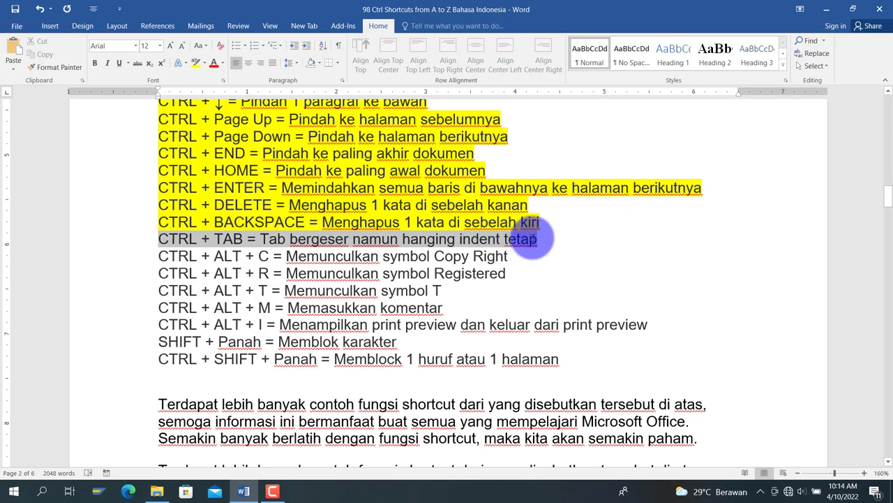
pyautogui.click(193, 64)
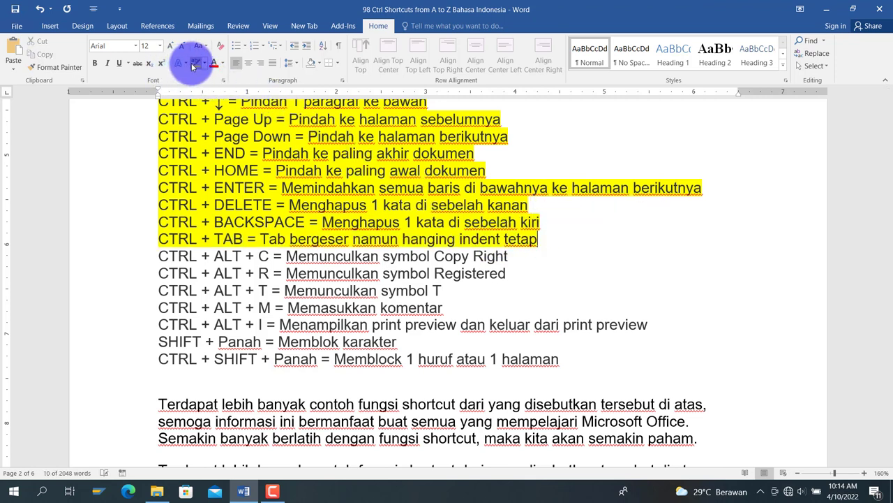
# - Insert a copyright symbol © at the end of the CTRL + ALT + C line
pyautogui.click(356, 253)
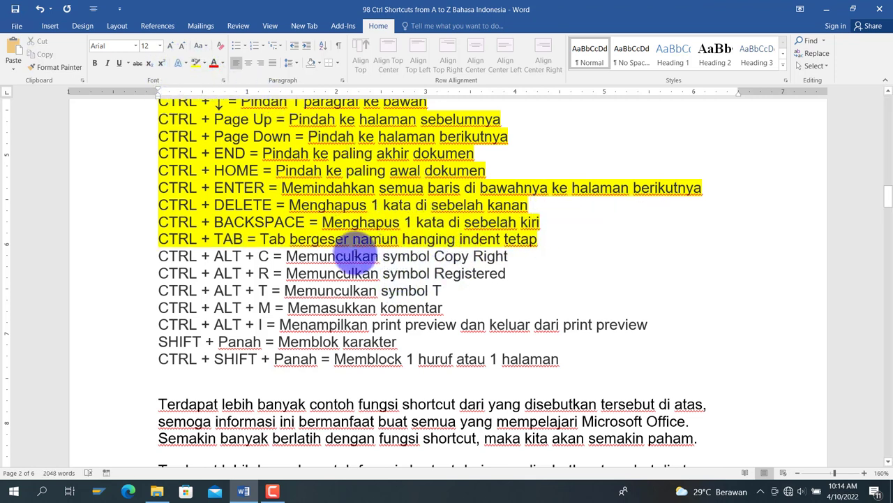
pyautogui.click(530, 255)
pyautogui.hotkey('ctrl', 'alt', 'c')
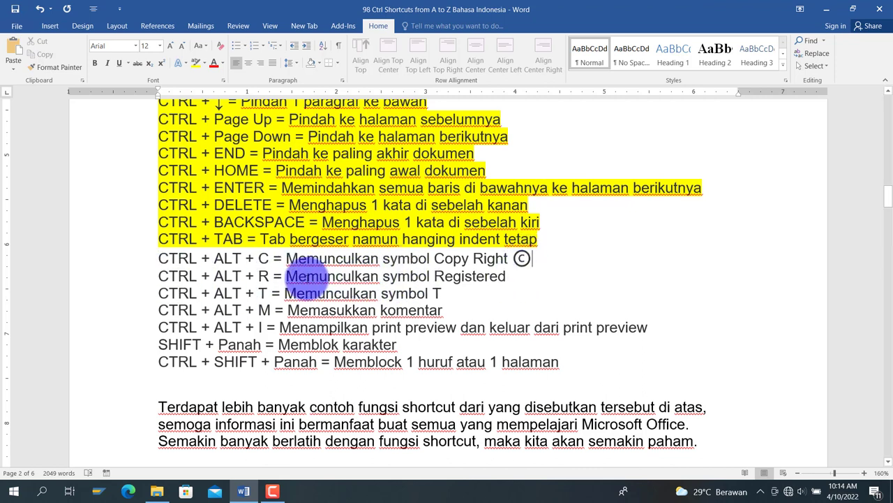
# - Insert a ® symbol at the end of the CTRL + ALT + R line and complete the CTRL + ALT + T line as "Trademark ™"
pyautogui.click(515, 276)
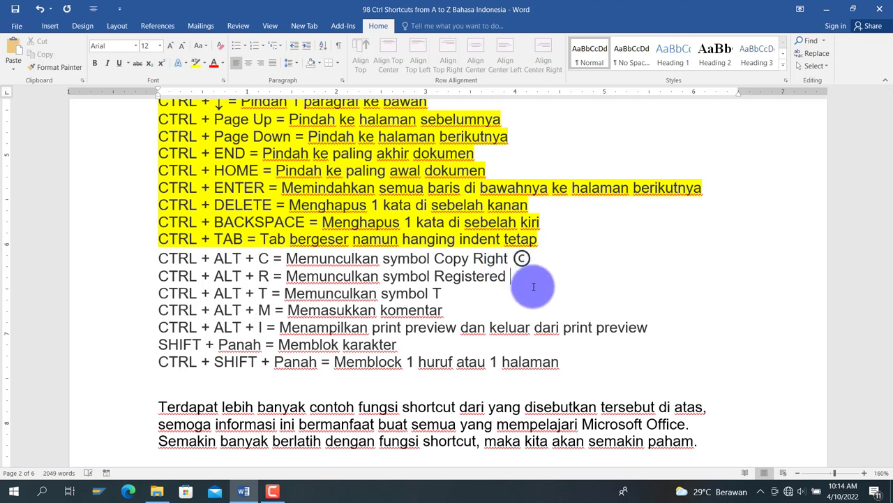
pyautogui.hotkey('ctrl', 'alt', 'r')
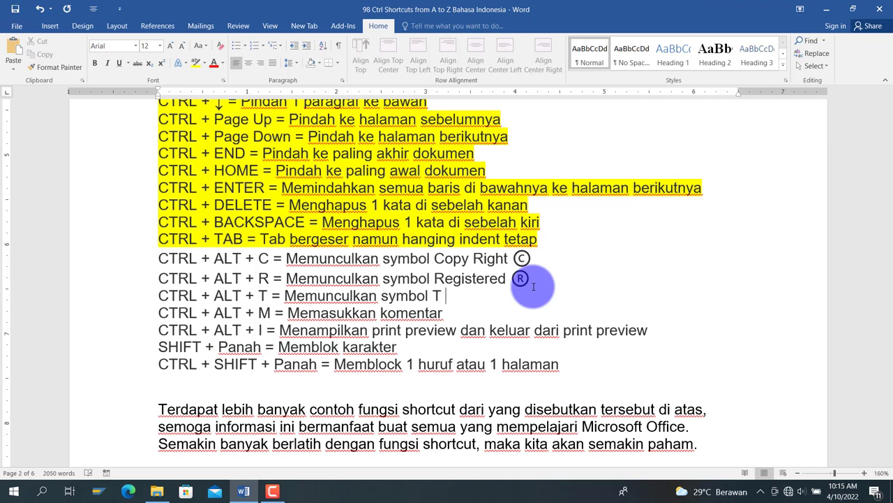
pyautogui.hotkey('ctrl', 'alt', 't')
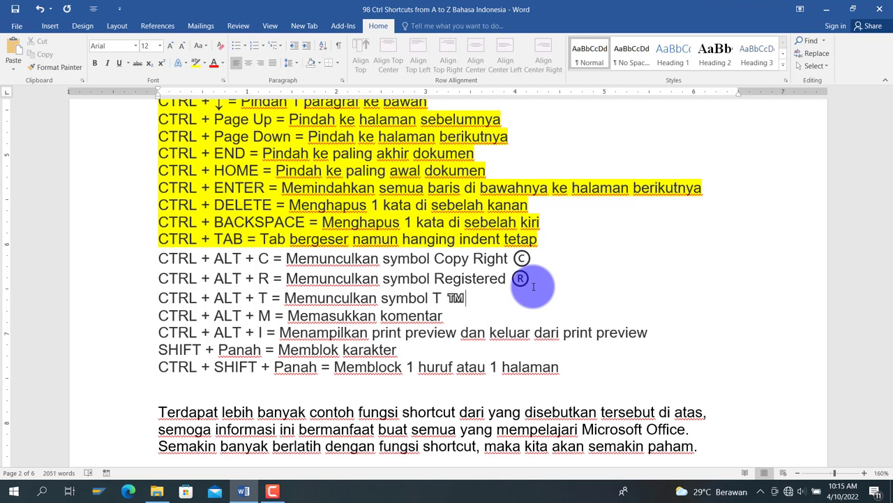
pyautogui.write('rademark')
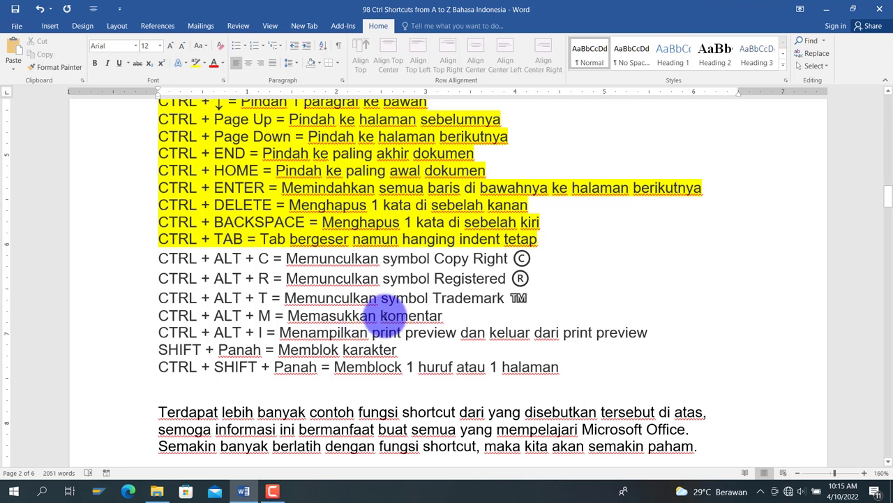
# - Attach the comment "Ini untuk memasukkan komentar" to the word komentar in the CTRL + ALT + M line, reopen it and close it
pyautogui.moveTo(382, 313); pyautogui.dragTo(443, 315)
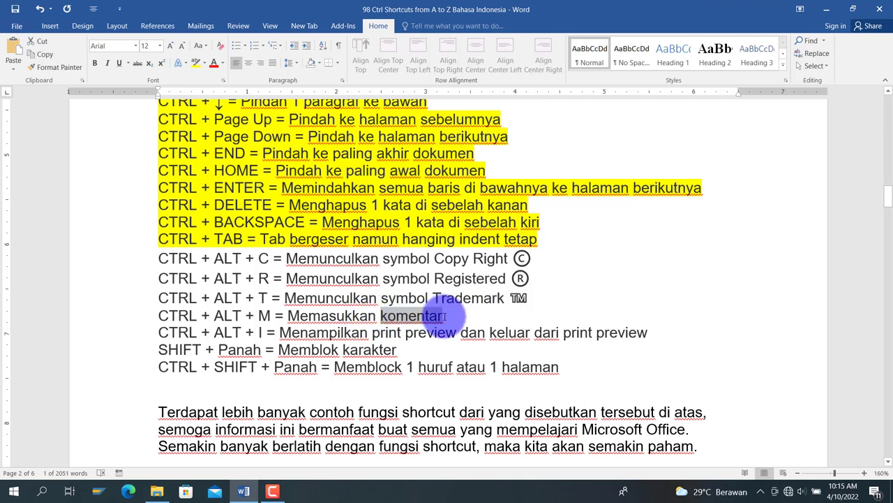
pyautogui.hotkey('ctrl', 'alt', 'm')
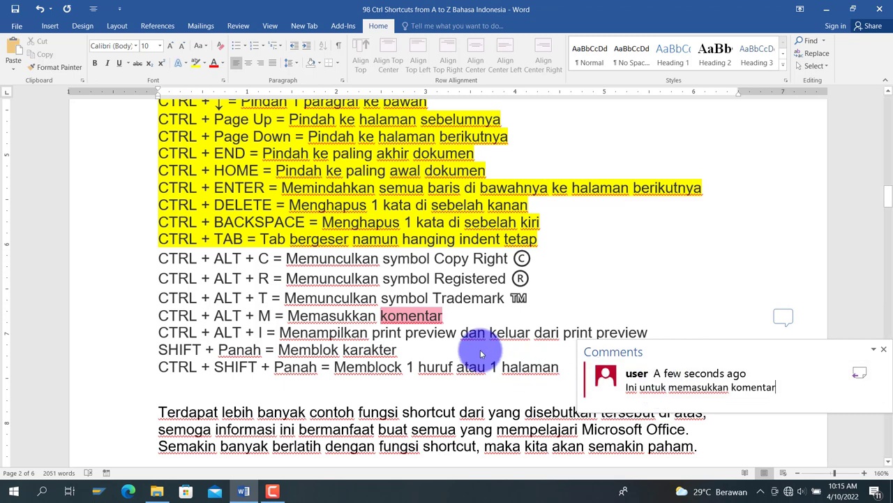
pyautogui.click(365, 334)
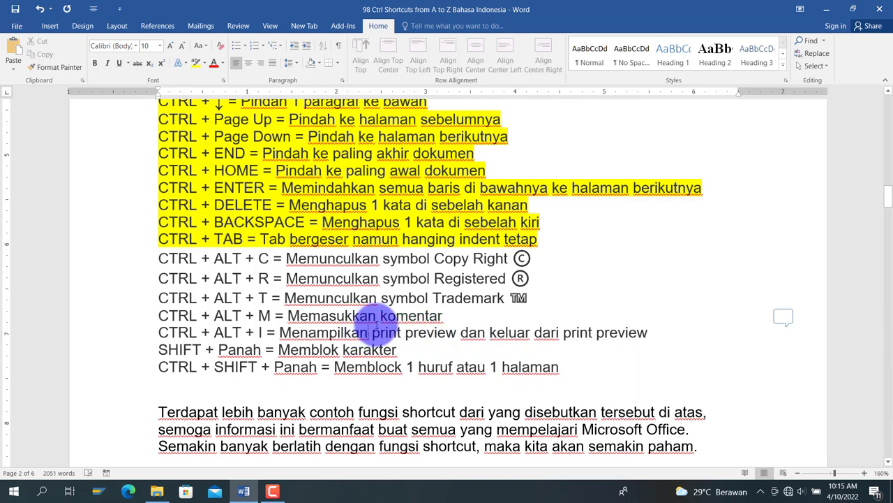
pyautogui.click(783, 317)
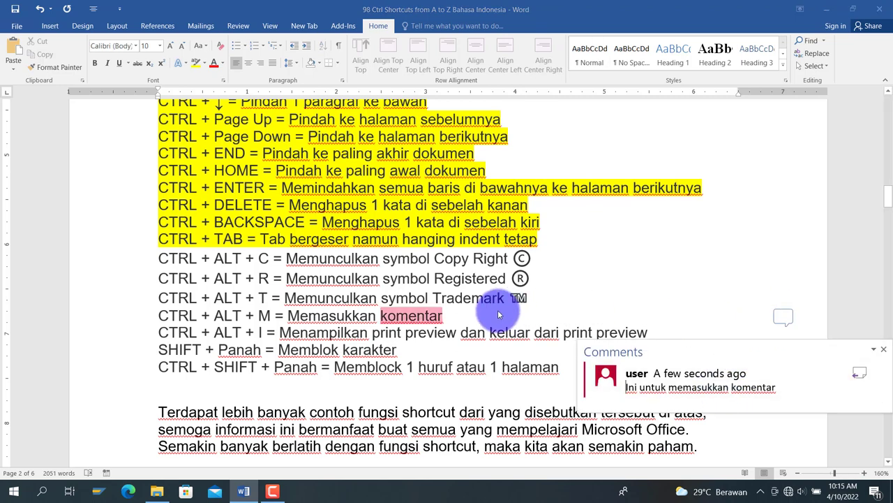
pyautogui.click(455, 316)
# - Highlight the four lines from CTRL + ALT + C through CTRL + ALT + M in yellow
pyautogui.moveTo(155, 257); pyautogui.dragTo(441, 316)
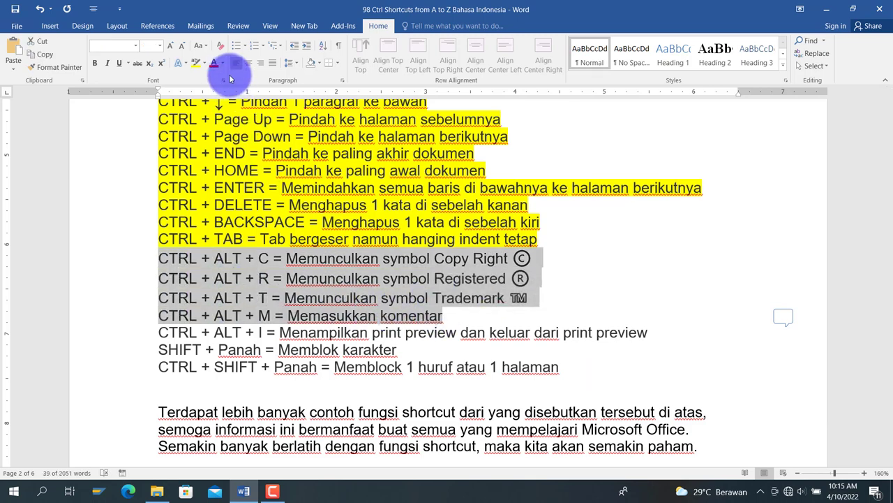
pyautogui.click(196, 62)
# - Show the print preview of the document and return to editing
pyautogui.scroll(-2, 294, 279)
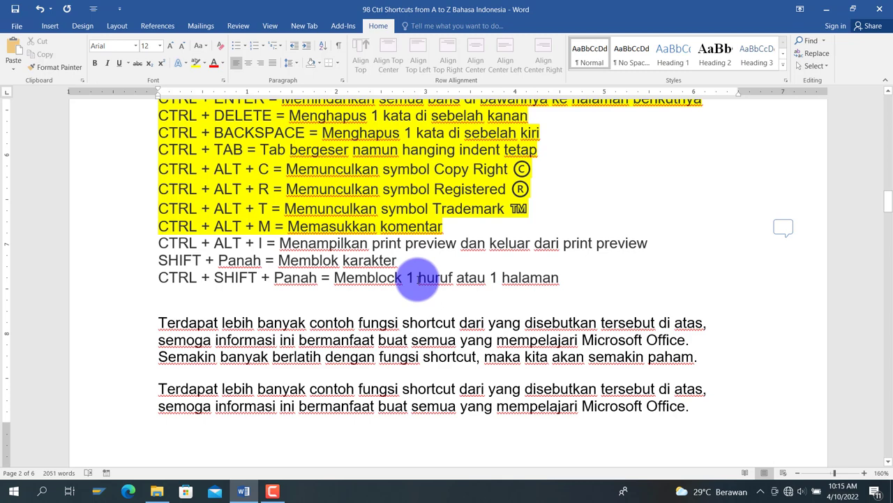
pyautogui.hotkey('ctrl', 'alt', 'i')
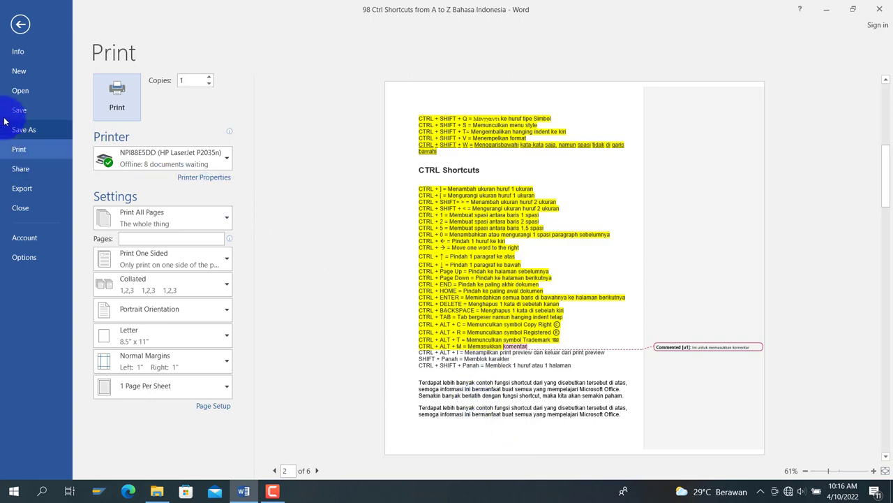
pyautogui.click(20, 25)
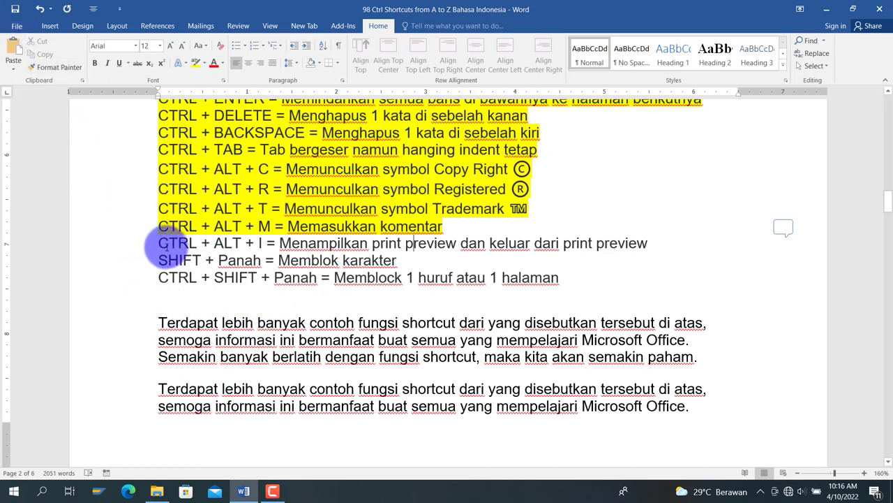
# - Delete the words "dan keluar dari print preview" from the end of the CTRL + ALT + I line
pyautogui.moveTo(162, 243); pyautogui.dragTo(396, 260)
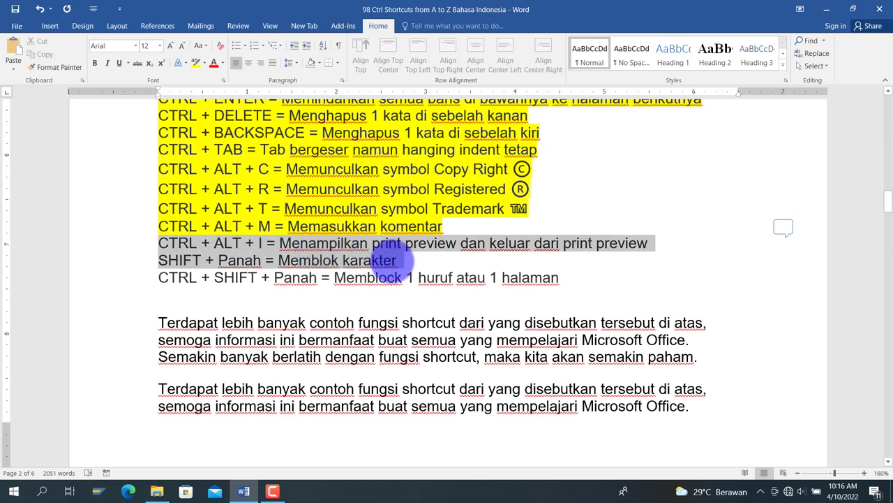
pyautogui.click(335, 288)
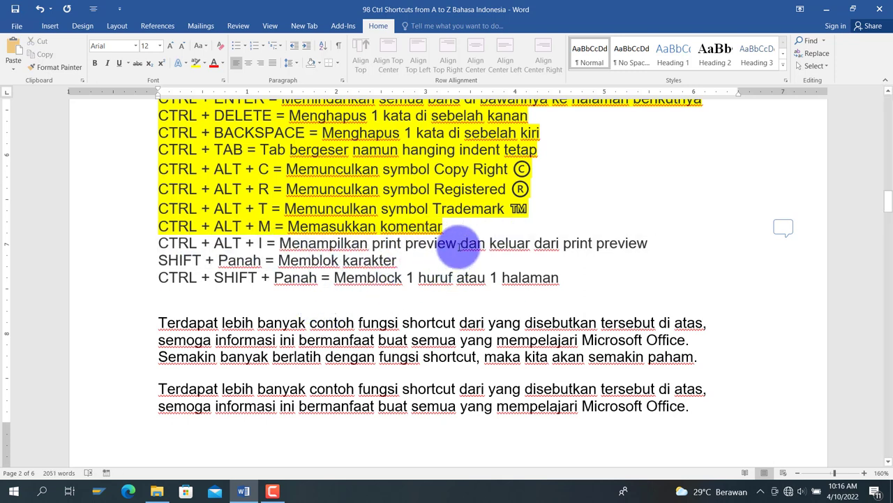
pyautogui.moveTo(462, 244); pyautogui.dragTo(628, 238)
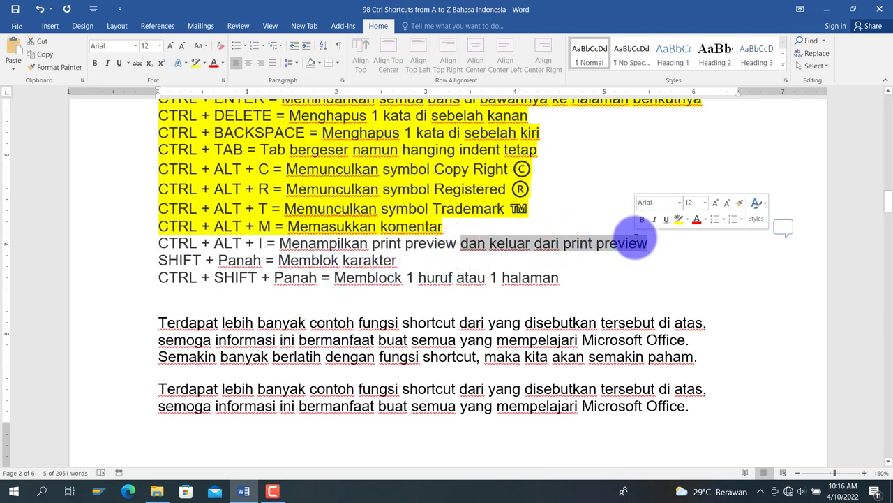
pyautogui.press('Delete')
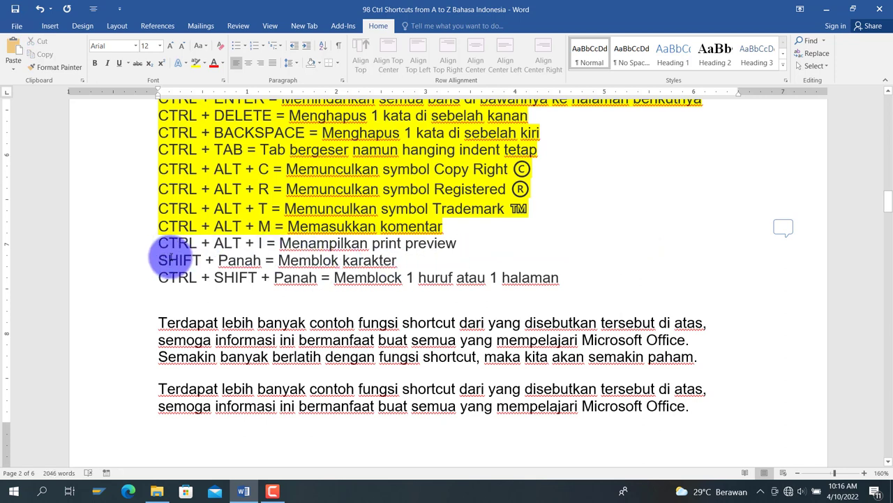
# - Highlight the whole CTRL + ALT + I line in yellow and deselect it
pyautogui.click(147, 244)
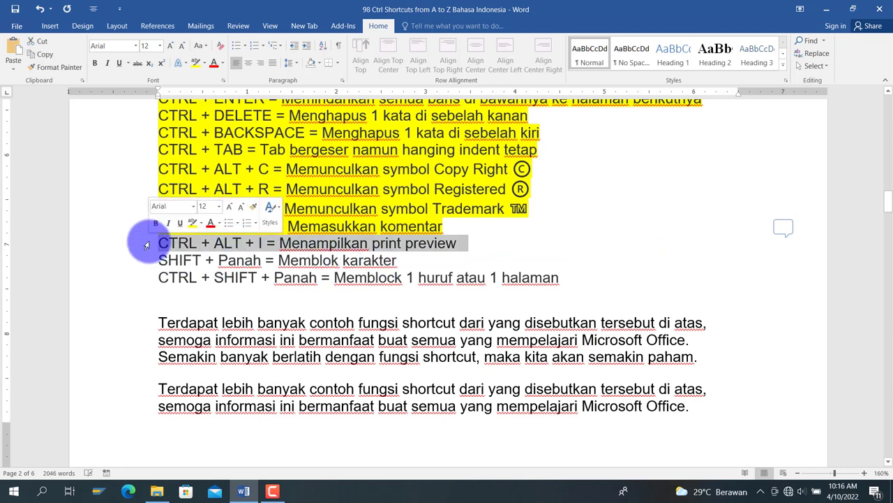
pyautogui.click(196, 62)
pyautogui.press('Right')
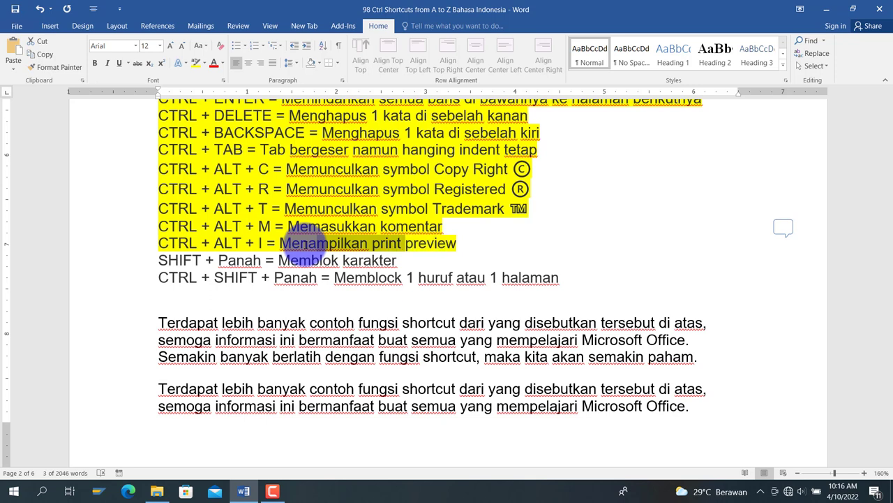
# - Extend a text selection line by line upward and downward from the CTRL + ALT + I line, and clear it
pyautogui.hotkey('shift', 'Up')
pyautogui.hotkey('shift', 'Up')
pyautogui.hotkey('shift', 'Up')
pyautogui.hotkey('shift', 'Up')
pyautogui.hotkey('shift', 'Up')
pyautogui.hotkey('shift', 'Up')
pyautogui.hotkey('shift', 'Up')
pyautogui.hotkey('shift', 'Up')
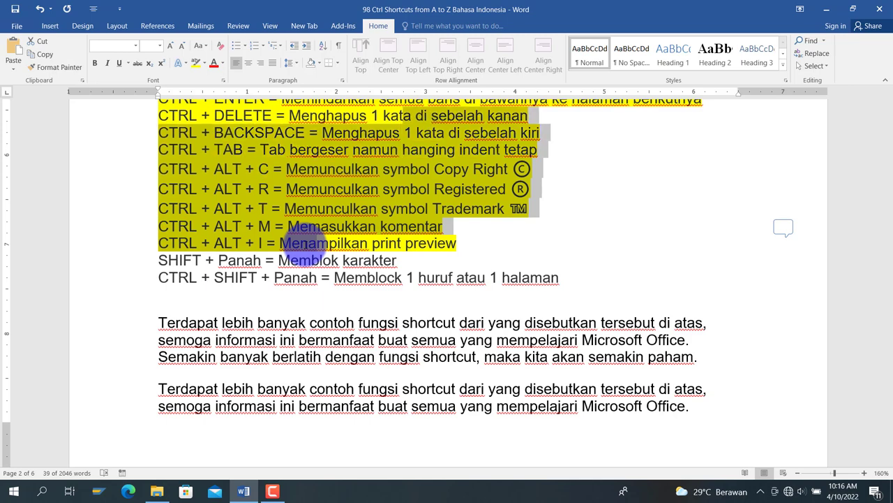
pyautogui.hotkey('shift', 'Down')
pyautogui.hotkey('shift', 'Down')
pyautogui.hotkey('shift', 'Down')
pyautogui.hotkey('shift', 'Down')
pyautogui.hotkey('shift', 'Down')
pyautogui.hotkey('shift', 'Down')
pyautogui.hotkey('shift', 'Down')
pyautogui.hotkey('shift', 'Down')
pyautogui.hotkey('shift', 'Down')
pyautogui.hotkey('shift', 'Down')
pyautogui.hotkey('shift', 'Down')
pyautogui.hotkey('shift', 'Down')
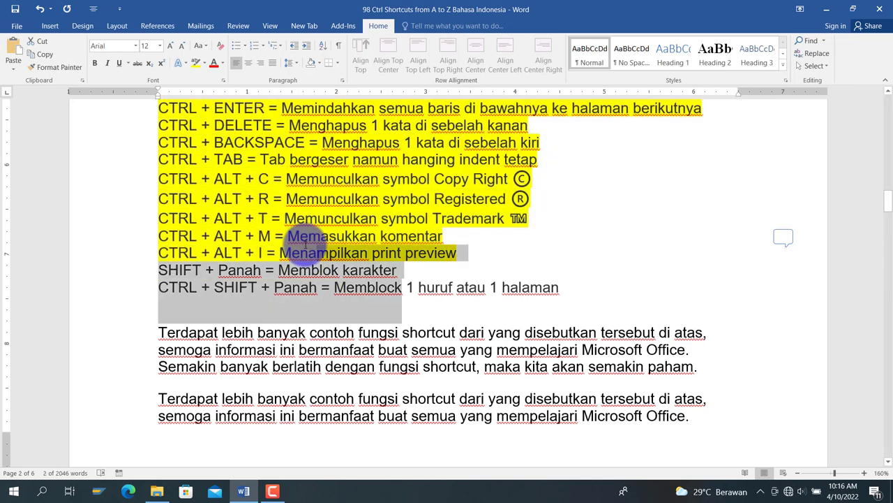
pyautogui.press('Left')
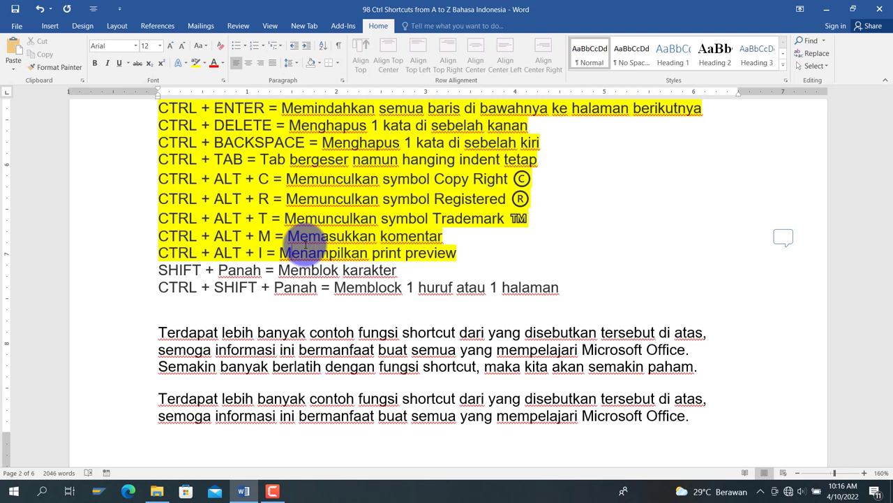
# - Extend a selection from Menampilkan word by word and by whole paragraphs up and down the document, and clear it
pyautogui.hotkey('ctrl', 'shift', 'Right')
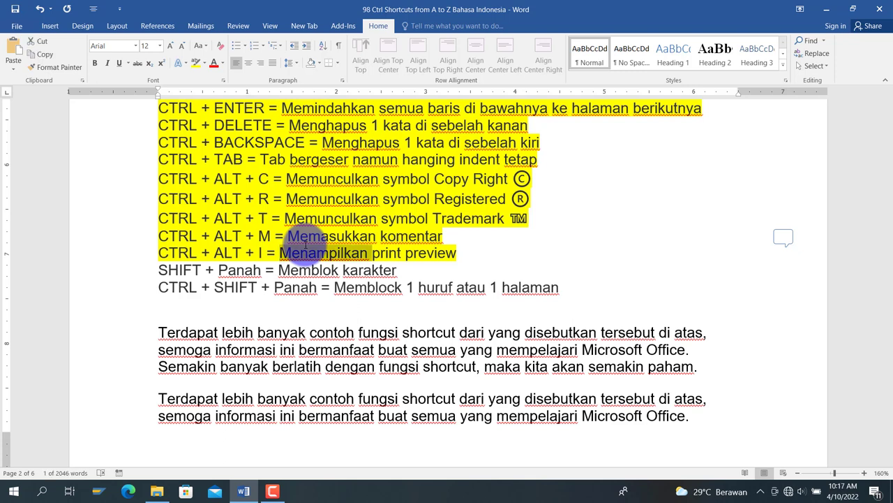
pyautogui.hotkey('ctrl', 'shift', 'Right')
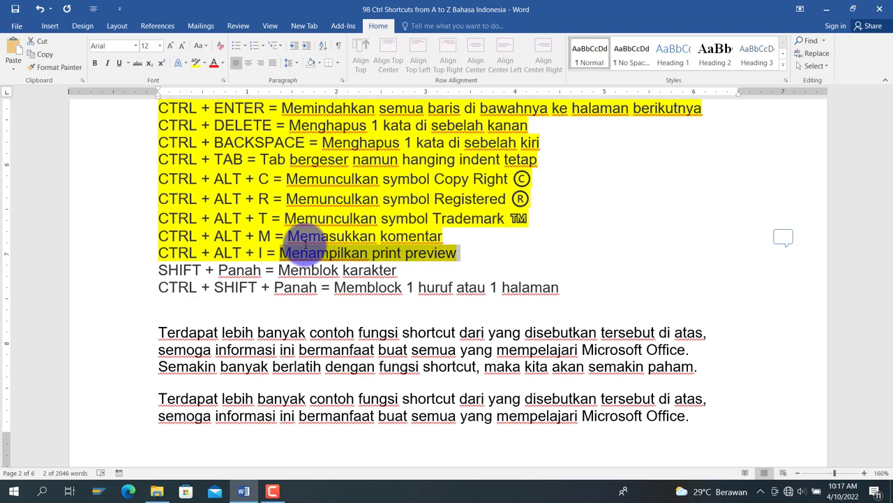
pyautogui.scroll(5, 305, 245)
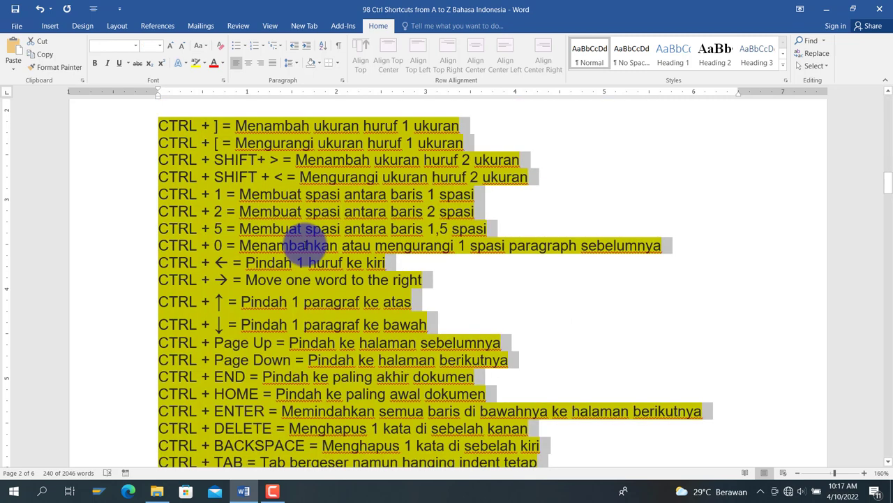
pyautogui.hotkey('ctrl', 'shift', 'Down')
pyautogui.hotkey('ctrl', 'shift', 'Down')
pyautogui.hotkey('ctrl', 'shift', 'Down')
pyautogui.hotkey('ctrl', 'shift', 'Down')
pyautogui.hotkey('ctrl', 'shift', 'Down')
pyautogui.hotkey('ctrl', 'shift', 'Down')
pyautogui.hotkey('ctrl', 'shift', 'Down')
pyautogui.hotkey('ctrl', 'shift', 'Down')
pyautogui.hotkey('ctrl', 'shift', 'Down')
pyautogui.hotkey('ctrl', 'shift', 'Down')
pyautogui.hotkey('ctrl', 'shift', 'Down')
pyautogui.hotkey('ctrl', 'shift', 'Down')
pyautogui.hotkey('ctrl', 'shift', 'Down')
pyautogui.hotkey('ctrl', 'shift', 'Down')
pyautogui.hotkey('ctrl', 'shift', 'Down')
pyautogui.hotkey('ctrl', 'shift', 'Down')
pyautogui.hotkey('ctrl', 'shift', 'Down')
pyautogui.hotkey('ctrl', 'shift', 'Down')
pyautogui.hotkey('ctrl', 'shift', 'Down')
pyautogui.hotkey('ctrl', 'shift', 'Down')
pyautogui.hotkey('ctrl', 'shift', 'Down')
pyautogui.scroll(-1, 305, 245)
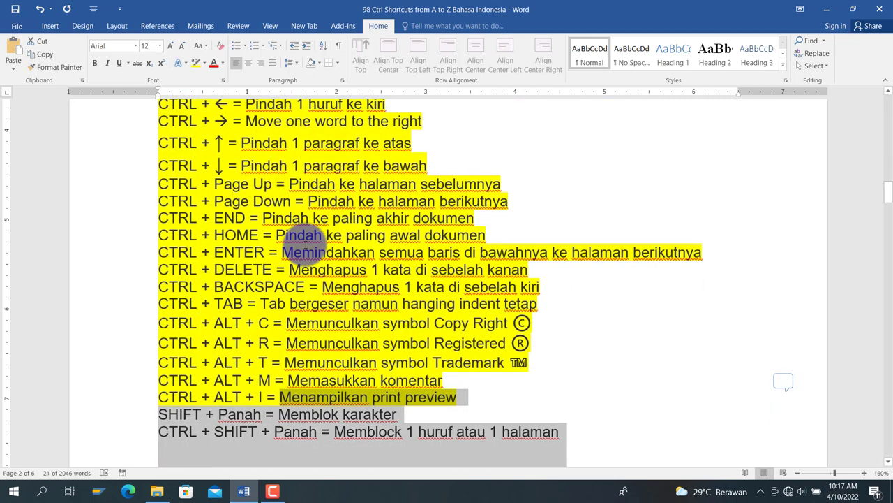
pyautogui.hotkey('ctrl', 'shift', 'Up')
pyautogui.hotkey('ctrl', 'shift', 'Up')
pyautogui.hotkey('ctrl', 'shift', 'Down')
pyautogui.hotkey('ctrl', 'shift', 'Down')
pyautogui.hotkey('ctrl', 'shift', 'Down')
pyautogui.hotkey('ctrl', 'shift', 'Down')
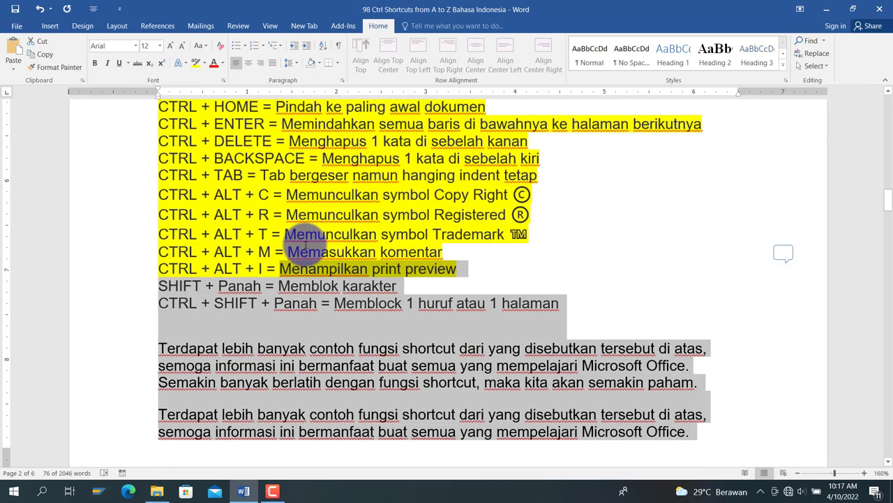
pyautogui.hotkey('ctrl', 'shift', 'Up')
pyautogui.hotkey('ctrl', 'shift', 'Up')
pyautogui.hotkey('ctrl', 'shift', 'Down')
pyautogui.hotkey('ctrl', 'shift', 'Up')
pyautogui.hotkey('ctrl', 'shift', 'Up')
pyautogui.hotkey('ctrl', 'shift', 'Down')
pyautogui.hotkey('ctrl', 'shift', 'Down')
pyautogui.hotkey('ctrl', 'shift', 'Down')
pyautogui.hotkey('ctrl', 'shift', 'Up')
pyautogui.press('Left')
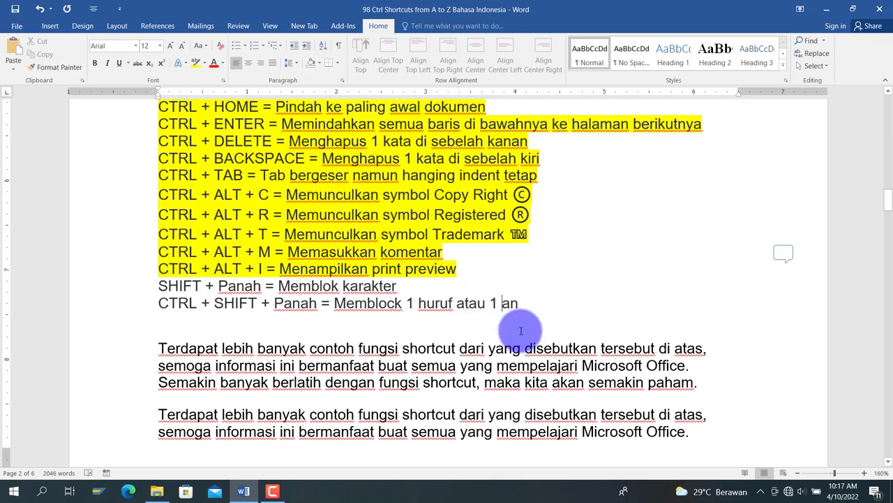
# - Replace halaman with "paragraf" in the CTRL + SHIFT + Panah line and highlight both Panah lines in yellow
pyautogui.write('paragraf')
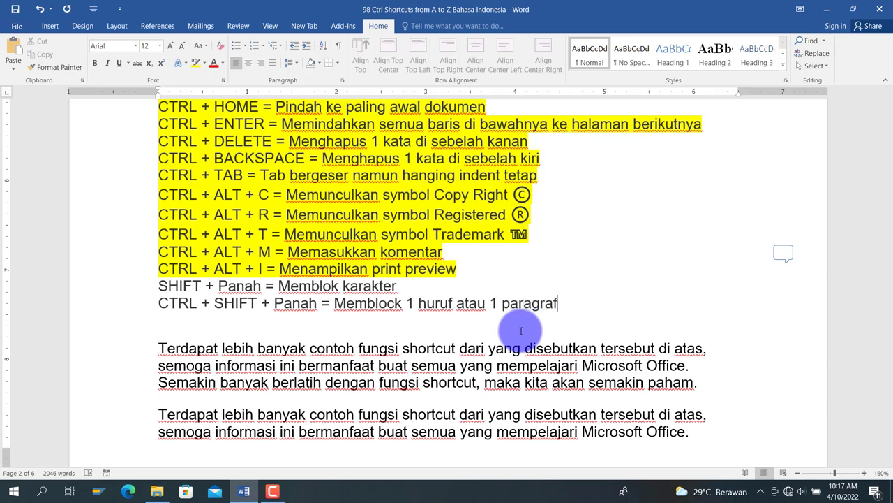
pyautogui.scroll(-3, 523, 329)
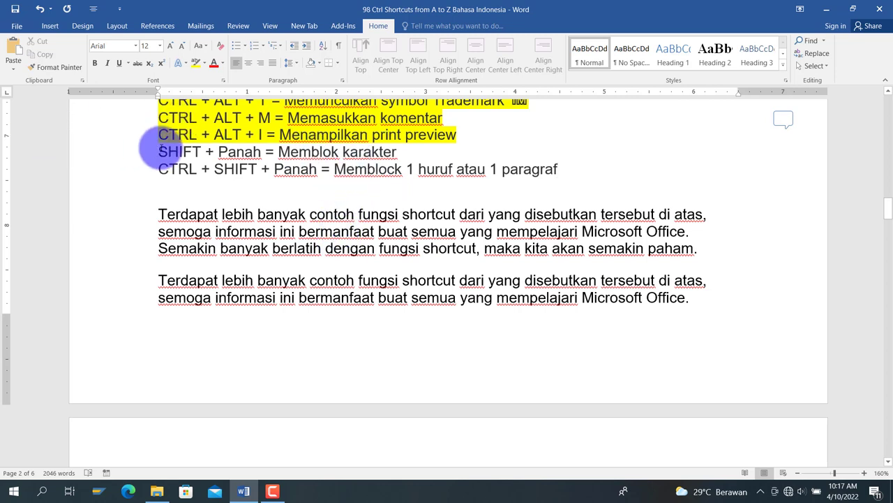
pyautogui.moveTo(168, 153); pyautogui.dragTo(593, 176)
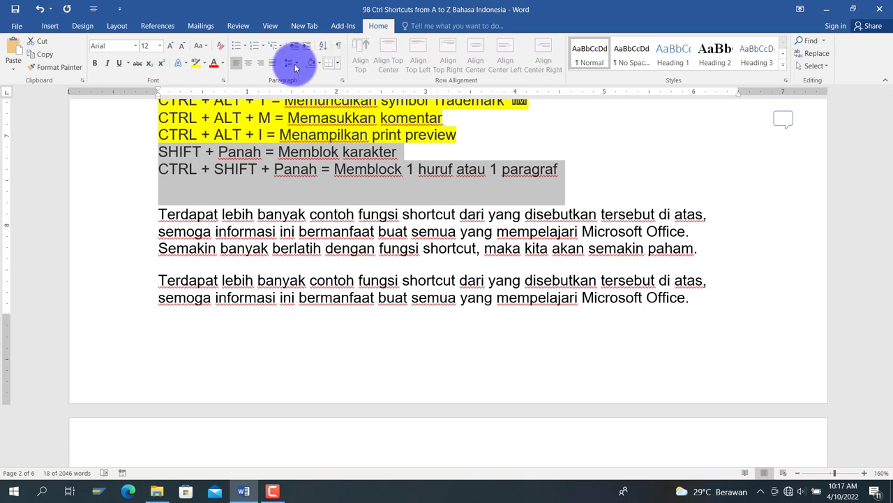
pyautogui.click(196, 62)
pyautogui.press('Right')
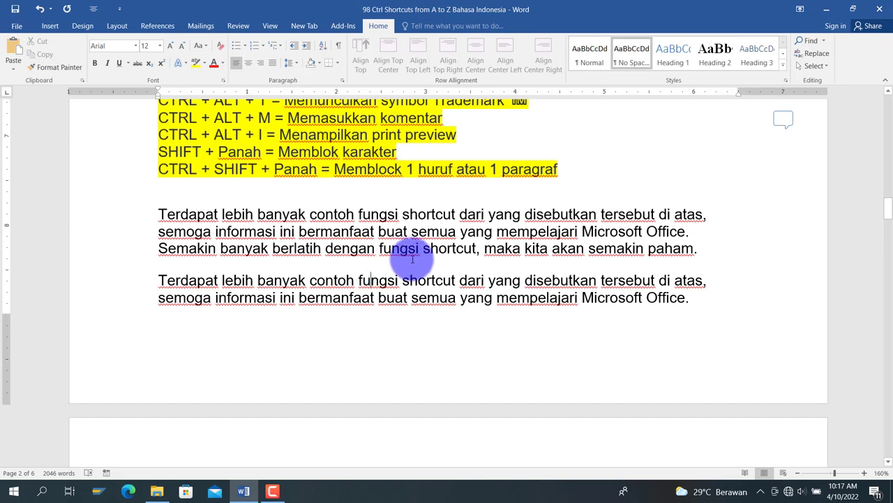
# - Review the highlighted shortcut lists and check the pages below and above them for any shortcut left unmarked
pyautogui.scroll(7, 412, 259)
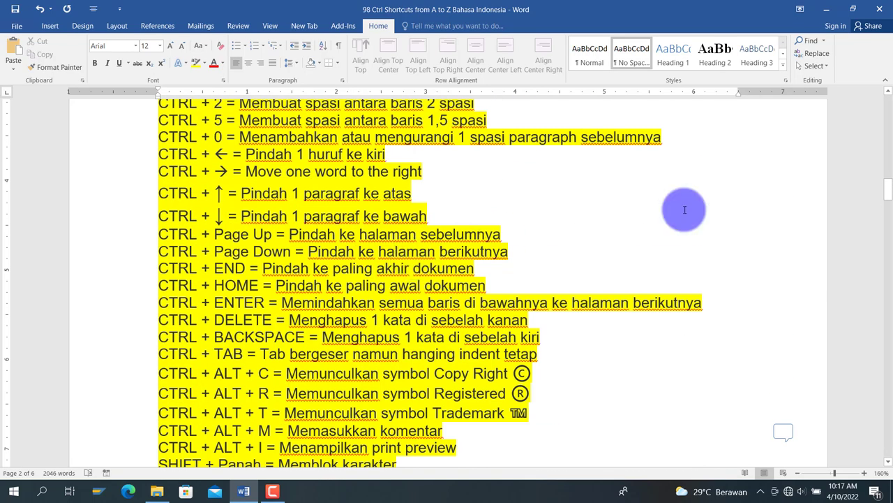
pyautogui.scroll(-10, 684, 210)
pyautogui.scroll(1, 685, 209)
pyautogui.scroll(-3, 684, 209)
pyautogui.scroll(8, 685, 209)
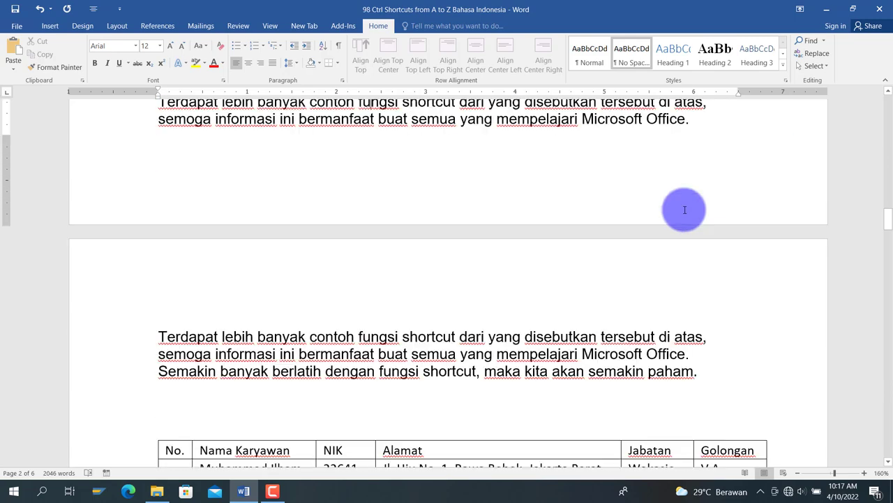
pyautogui.scroll(8, 684, 209)
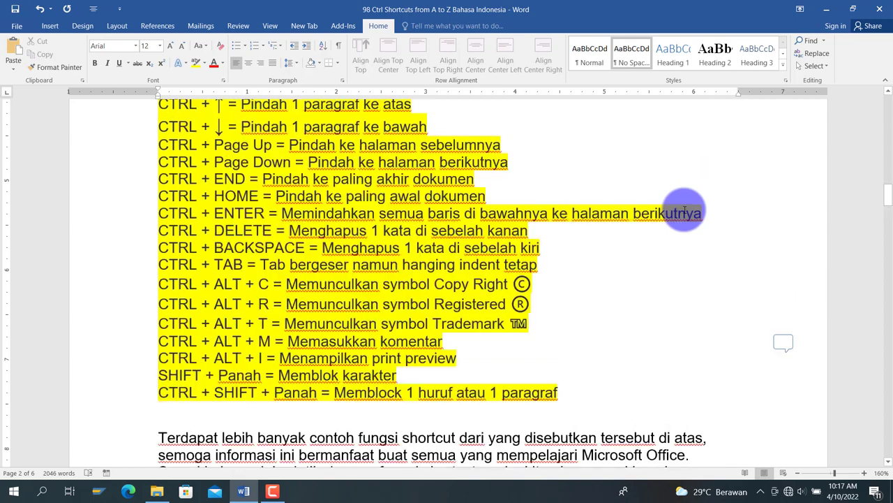
pyautogui.scroll(6, 685, 209)
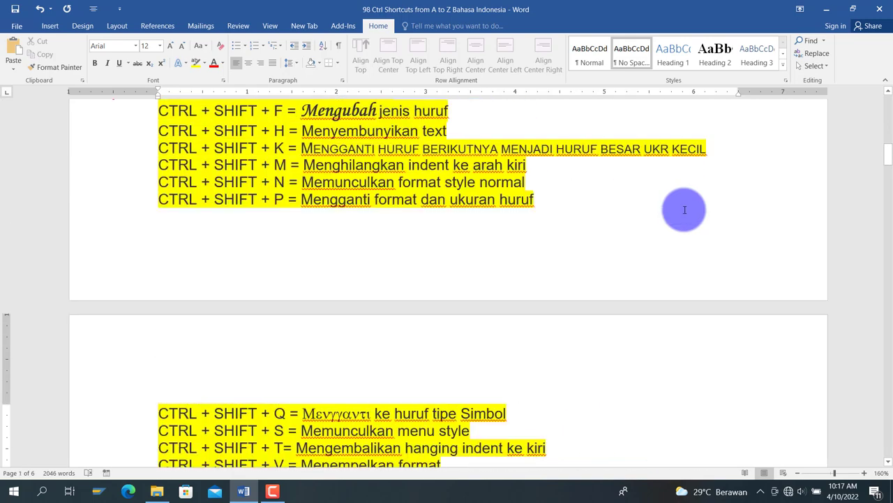
# - Apply the 1. 2. 3. numbering format to the first employee row's No. cell in the table
pyautogui.scroll(-10, 685, 210)
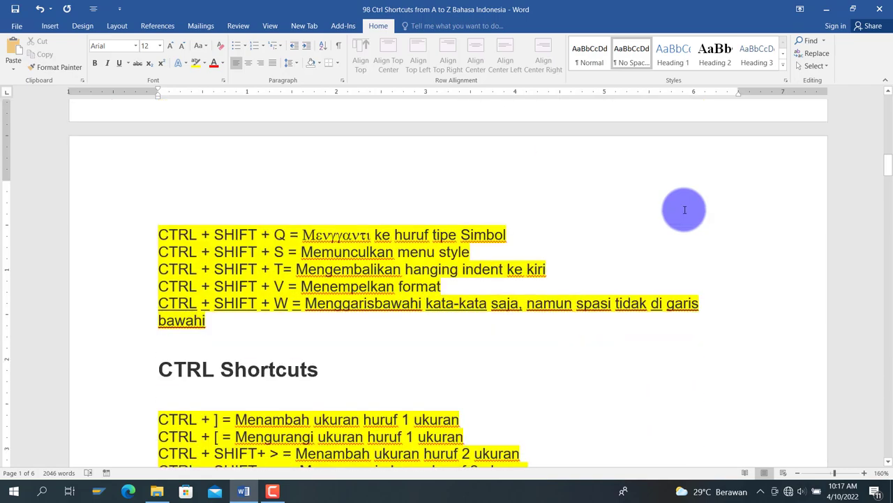
pyautogui.scroll(-8, 685, 209)
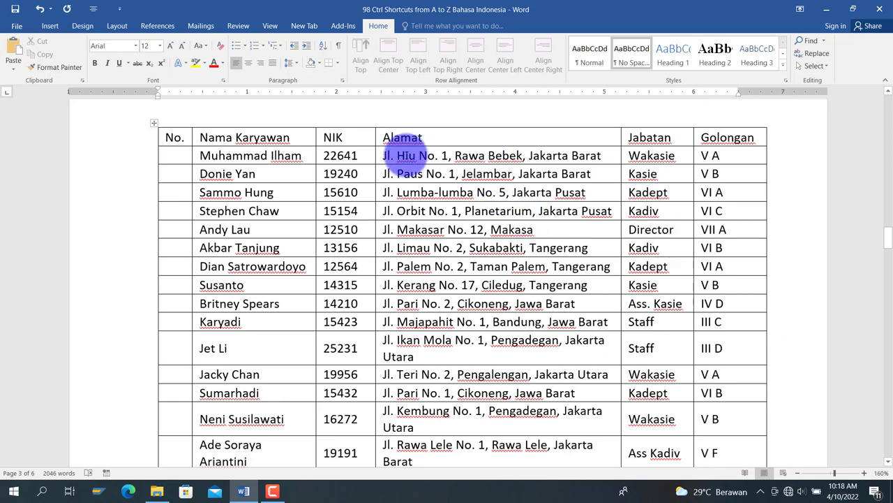
pyautogui.click(176, 153)
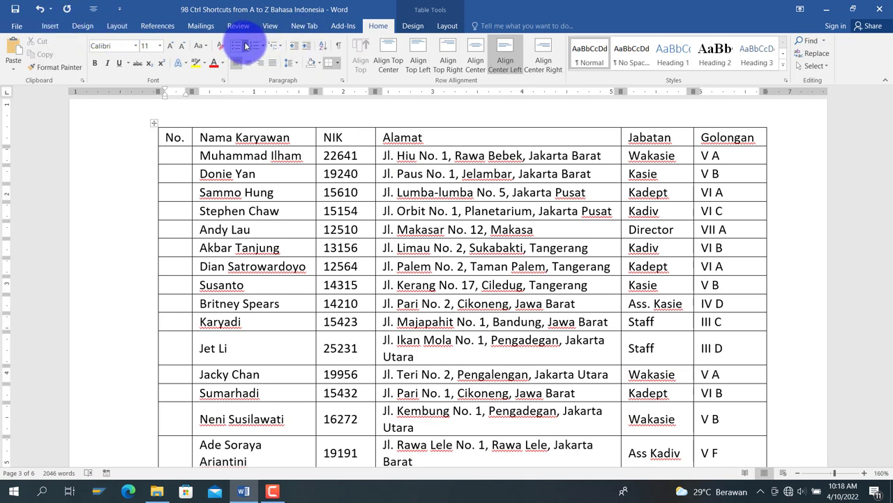
pyautogui.click(245, 46)
pyautogui.click(245, 45)
pyautogui.click(262, 46)
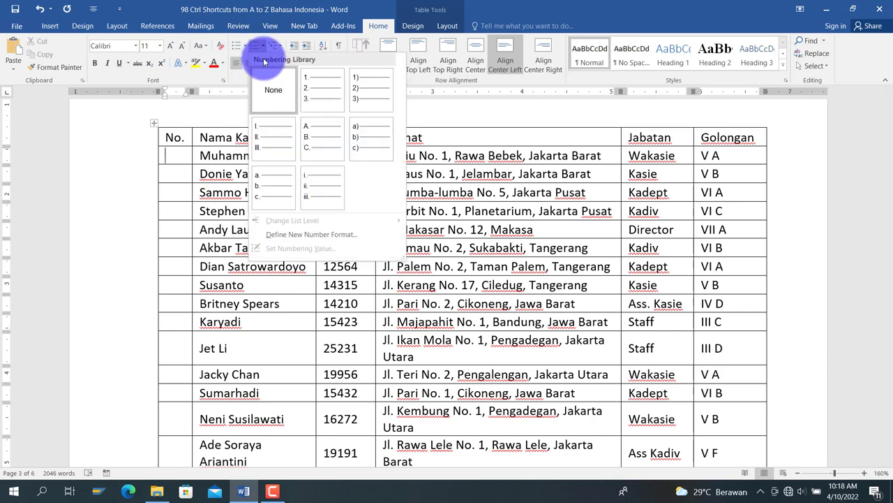
pyautogui.click(319, 87)
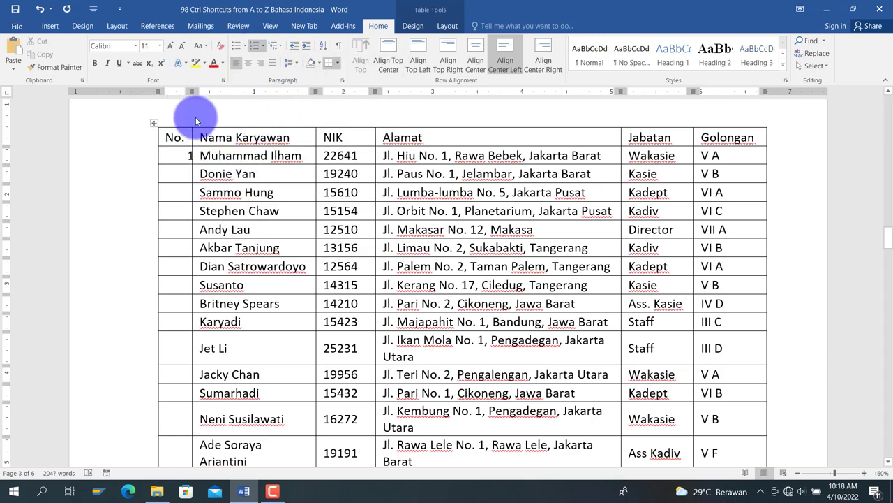
# - Widen the No. column and align the number in the first employee row to the left of its cell
pyautogui.moveTo(192, 93); pyautogui.dragTo(208, 93)
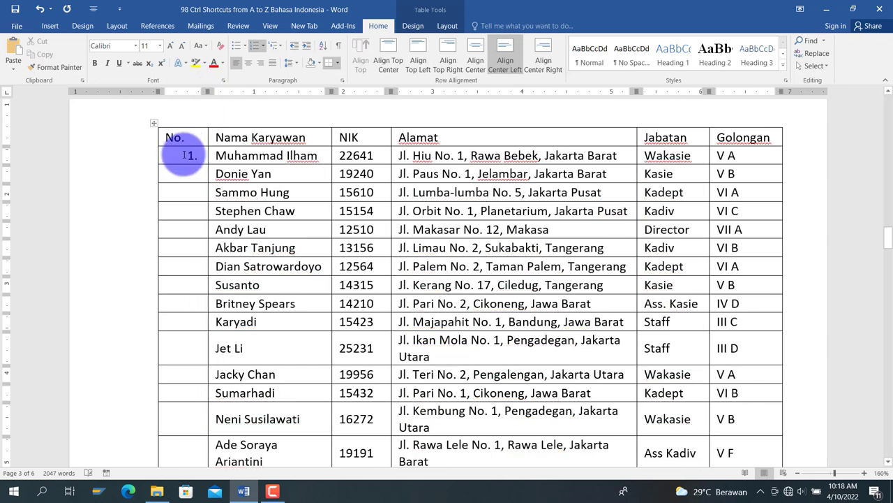
pyautogui.hotkey('ctrl', 'r')
pyautogui.click(194, 162)
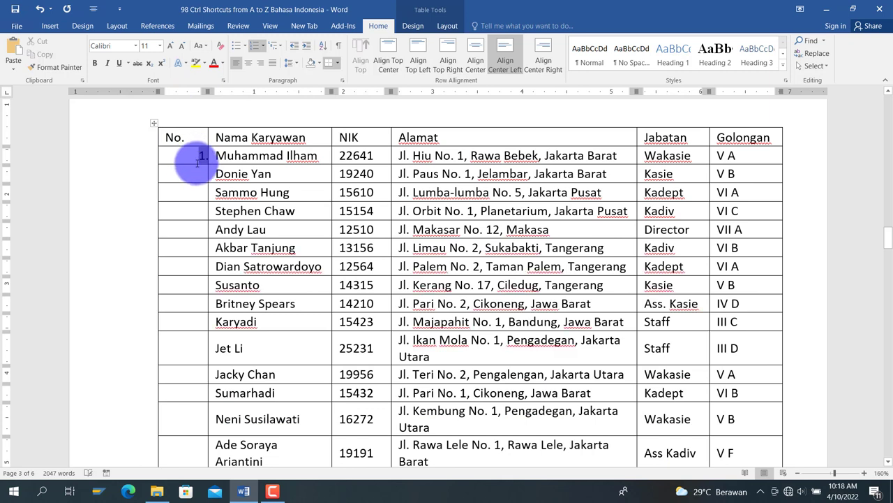
pyautogui.hotkey('ctrl', 'l')
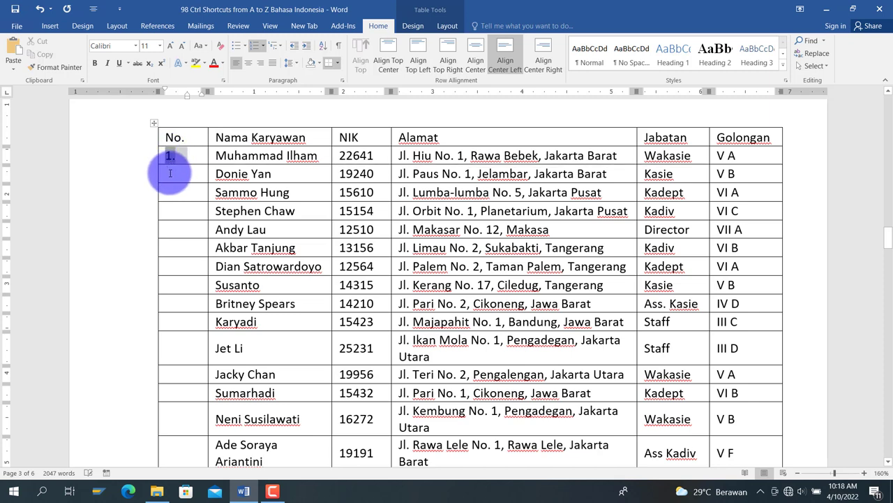
pyautogui.moveTo(170, 174); pyautogui.dragTo(172, 357)
pyautogui.write('CTRL + C = Mengcopy Text')
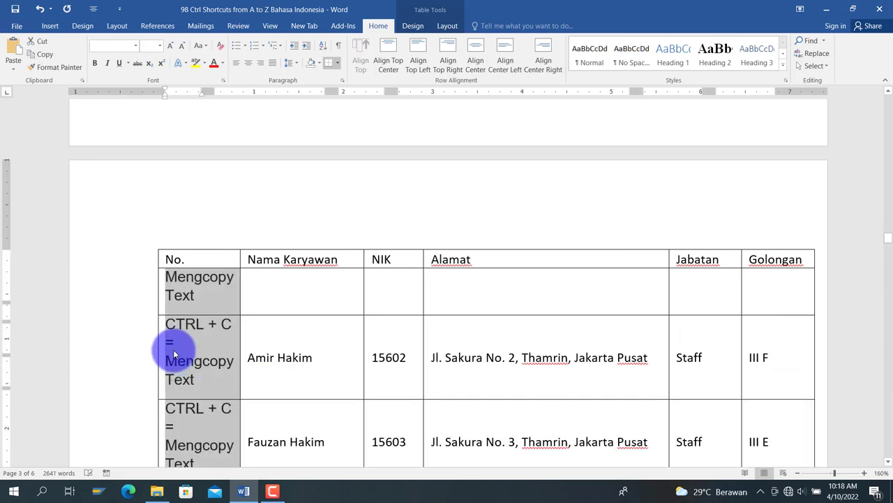
pyautogui.hotkey('ctrl', 'z')
# - Copy the first employee row's automatic number into the second row and then all remaining No. cells through the table's last row
pyautogui.scroll(3, 196, 290)
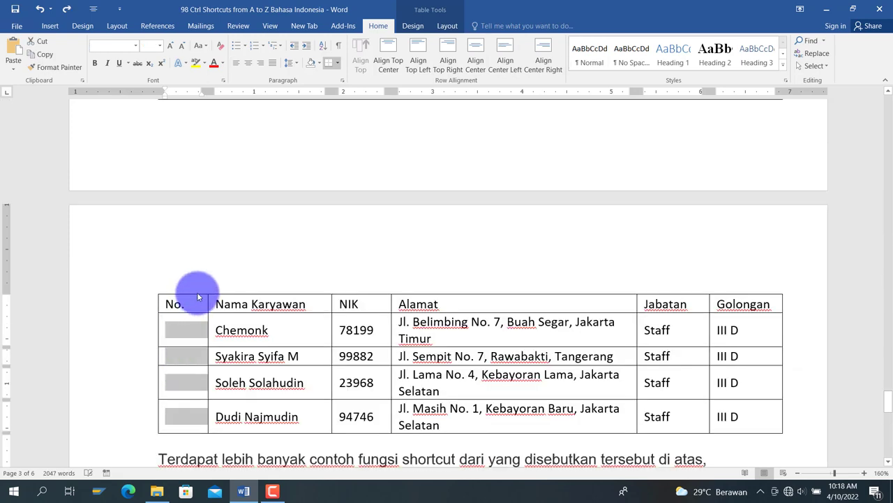
pyautogui.scroll(15, 201, 289)
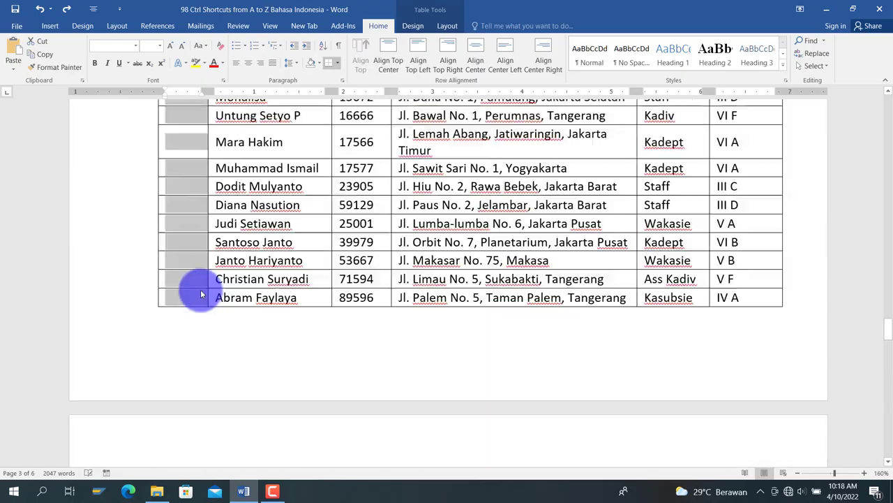
pyautogui.scroll(20, 200, 294)
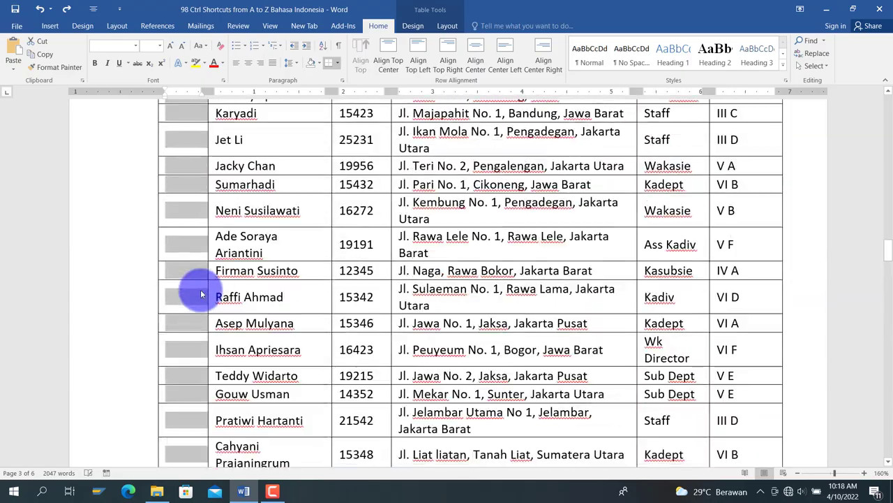
pyautogui.scroll(2, 200, 293)
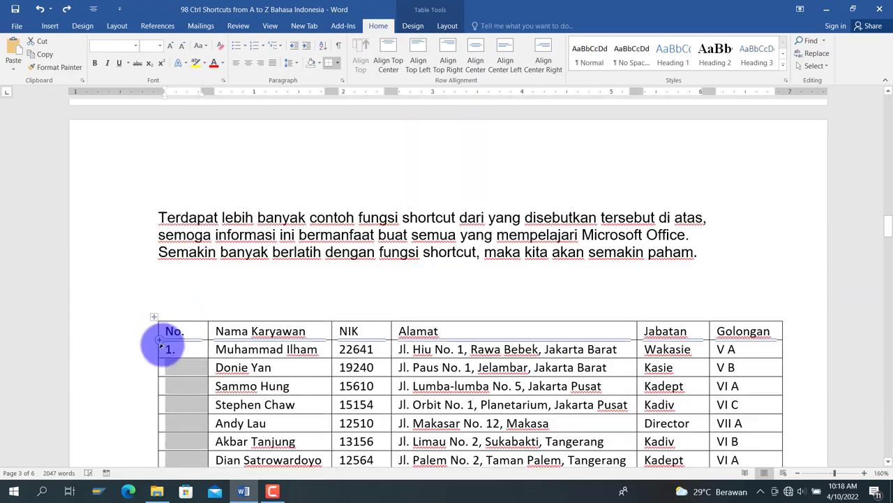
pyautogui.click(162, 351)
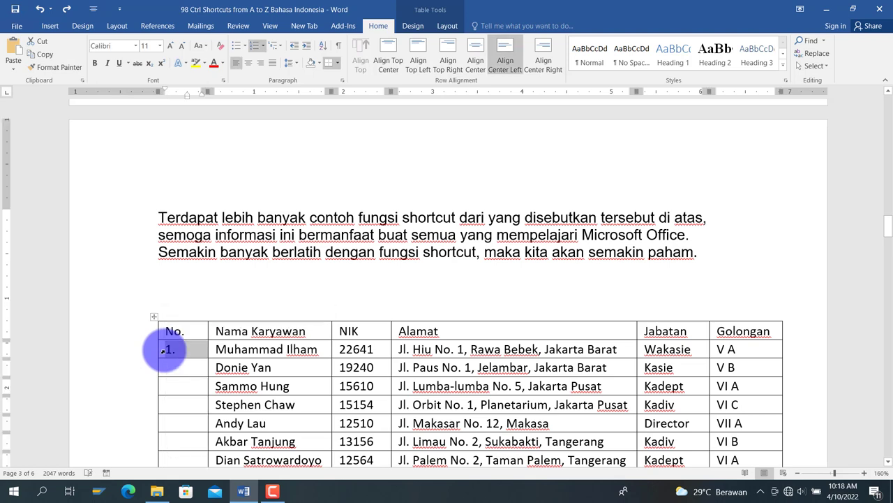
pyautogui.click(162, 365)
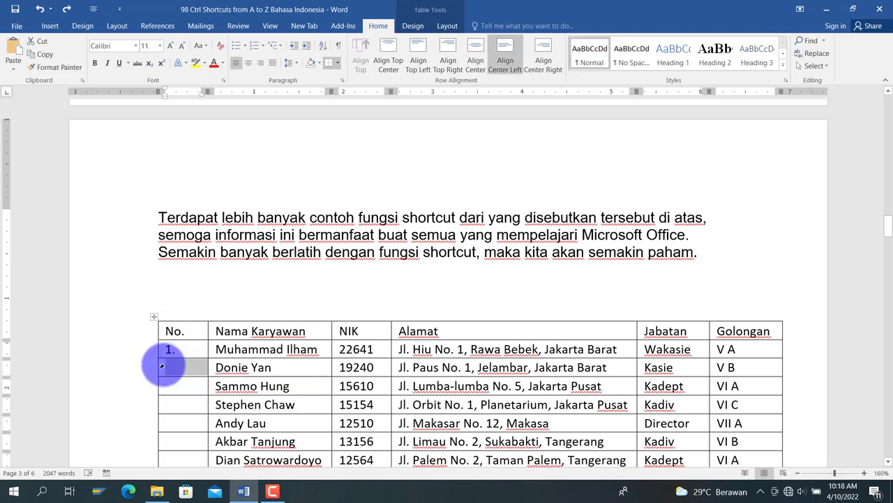
pyautogui.hotkey('ctrl', 'y')
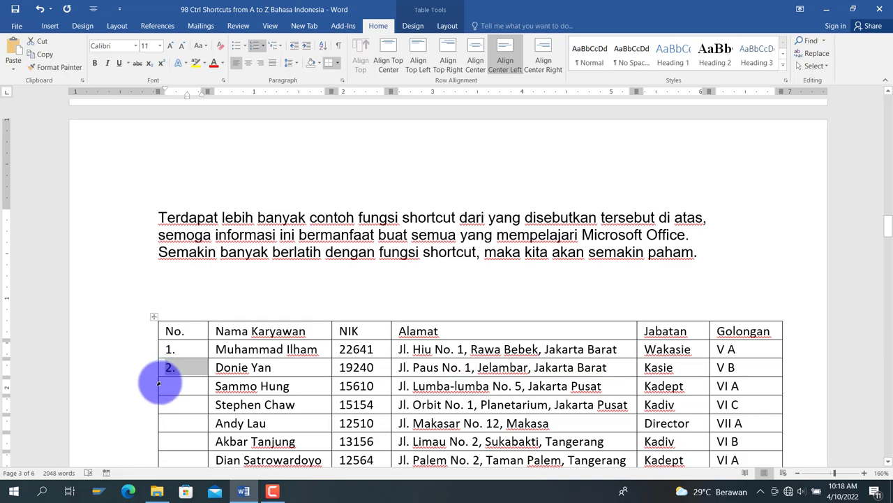
pyautogui.moveTo(159, 384); pyautogui.dragTo(210, 217)
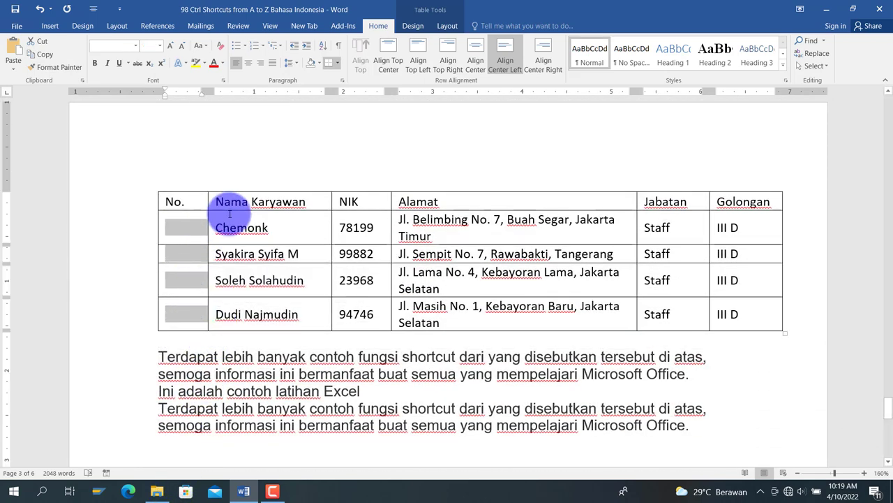
pyautogui.write('97. 98. 99. 100.')
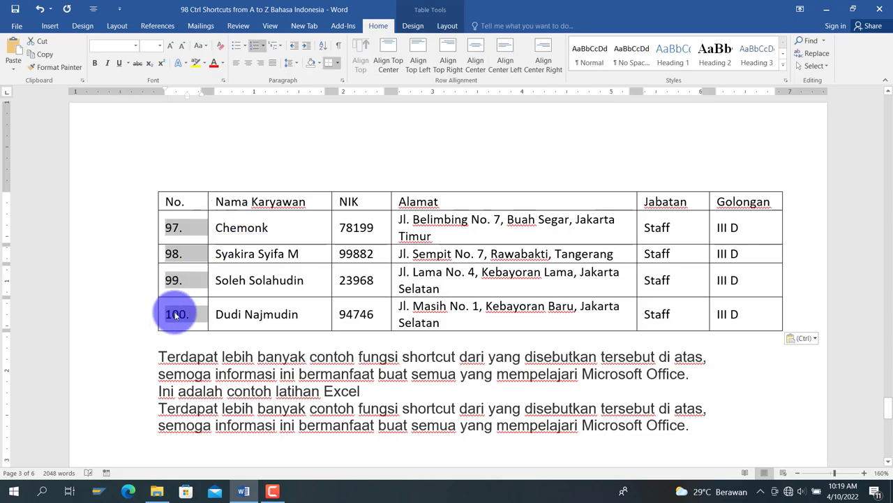
# - Review the numbered table and the highlighted shortcut lists back up to the CTRL Shortcuts dari A-Z heading
pyautogui.moveTo(177, 314); pyautogui.dragTo(184, 282)
pyautogui.scroll(10, 184, 282)
pyautogui.scroll(20, 185, 283)
pyautogui.scroll(12, 185, 282)
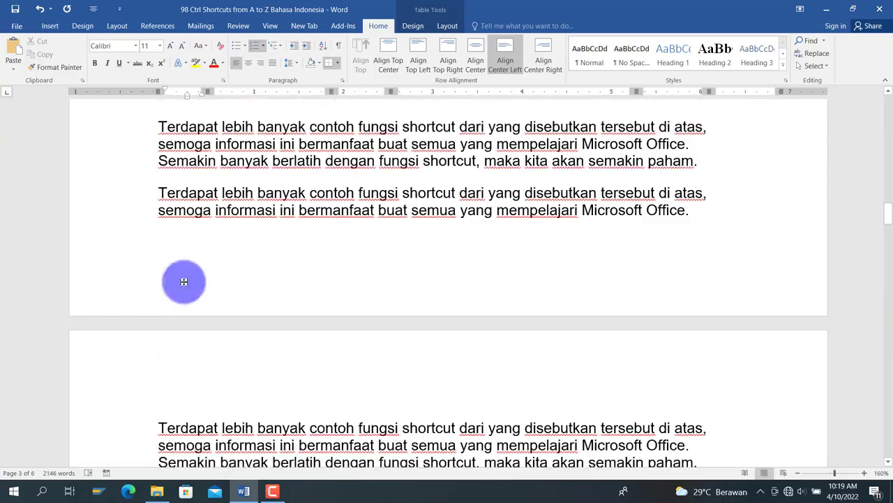
pyautogui.scroll(3, 183, 282)
pyautogui.scroll(9, 183, 281)
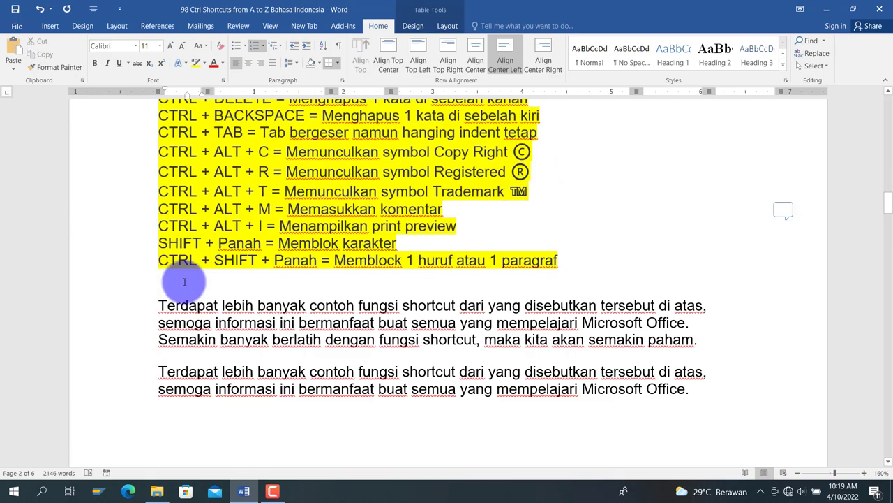
pyautogui.scroll(-4, 183, 283)
pyautogui.scroll(17, 184, 282)
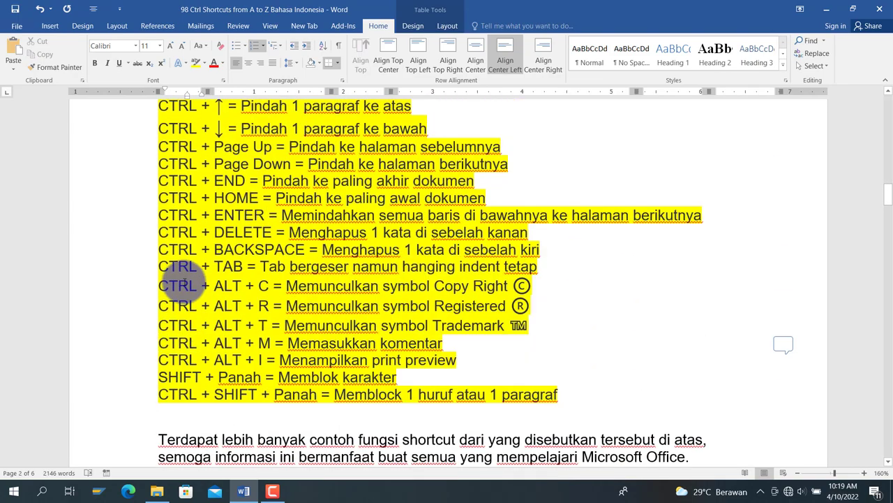
pyautogui.scroll(20, 183, 282)
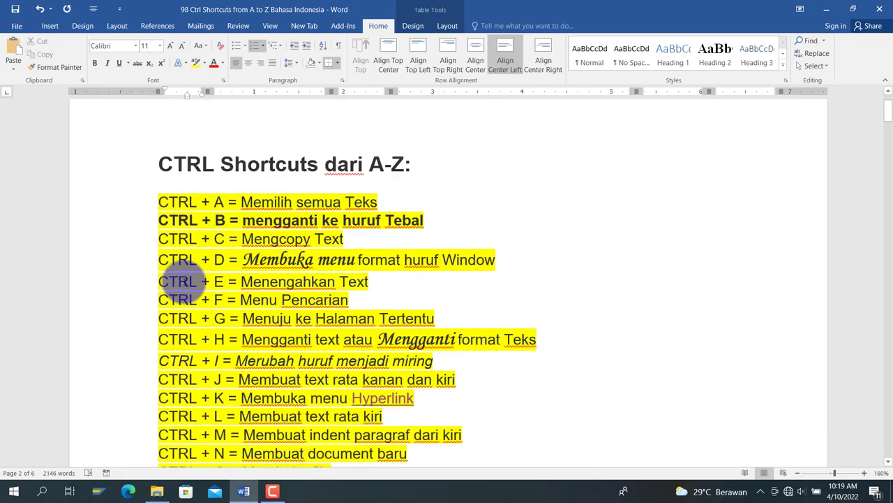
pyautogui.scroll(3, 183, 282)
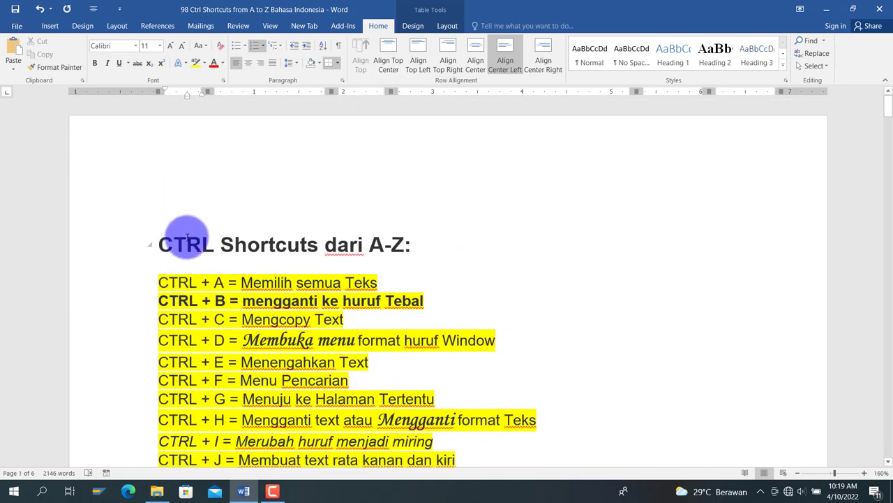